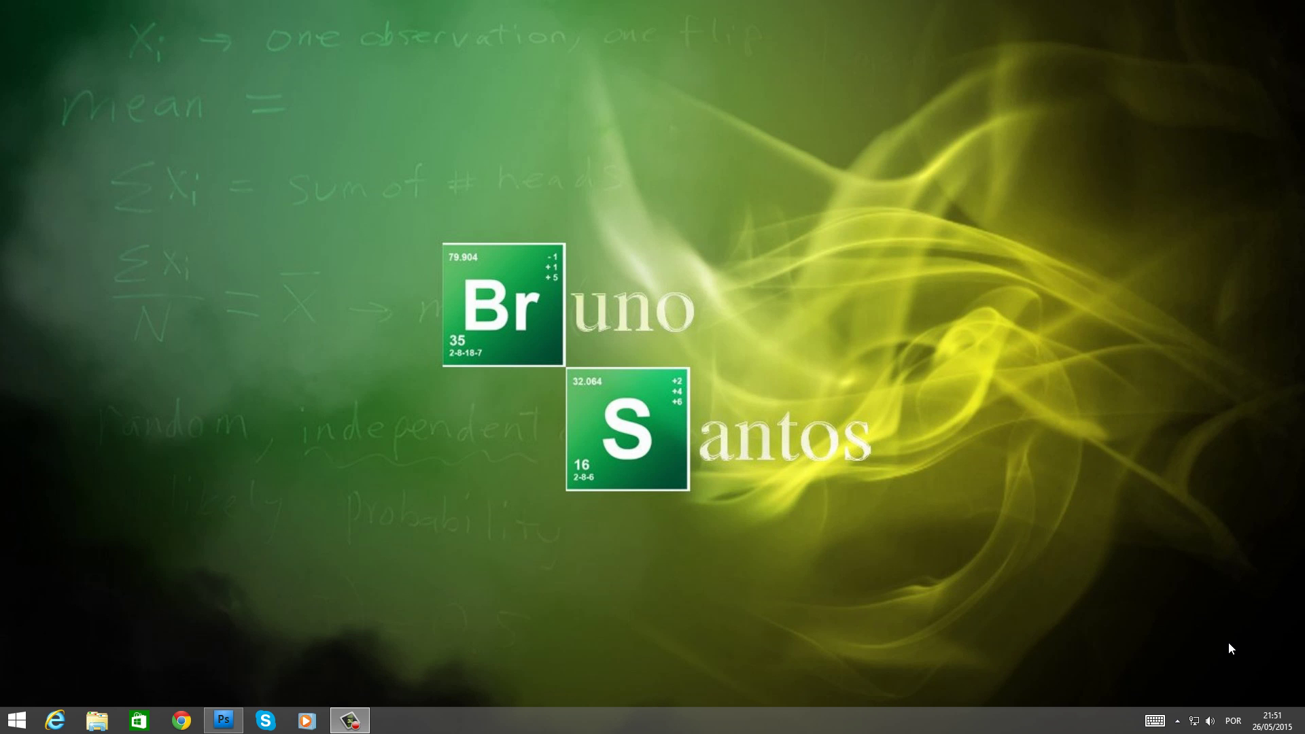
Switch to Photoshop and fill the Background layer with a medium grey-blue swatch colour
left_click(231, 721)
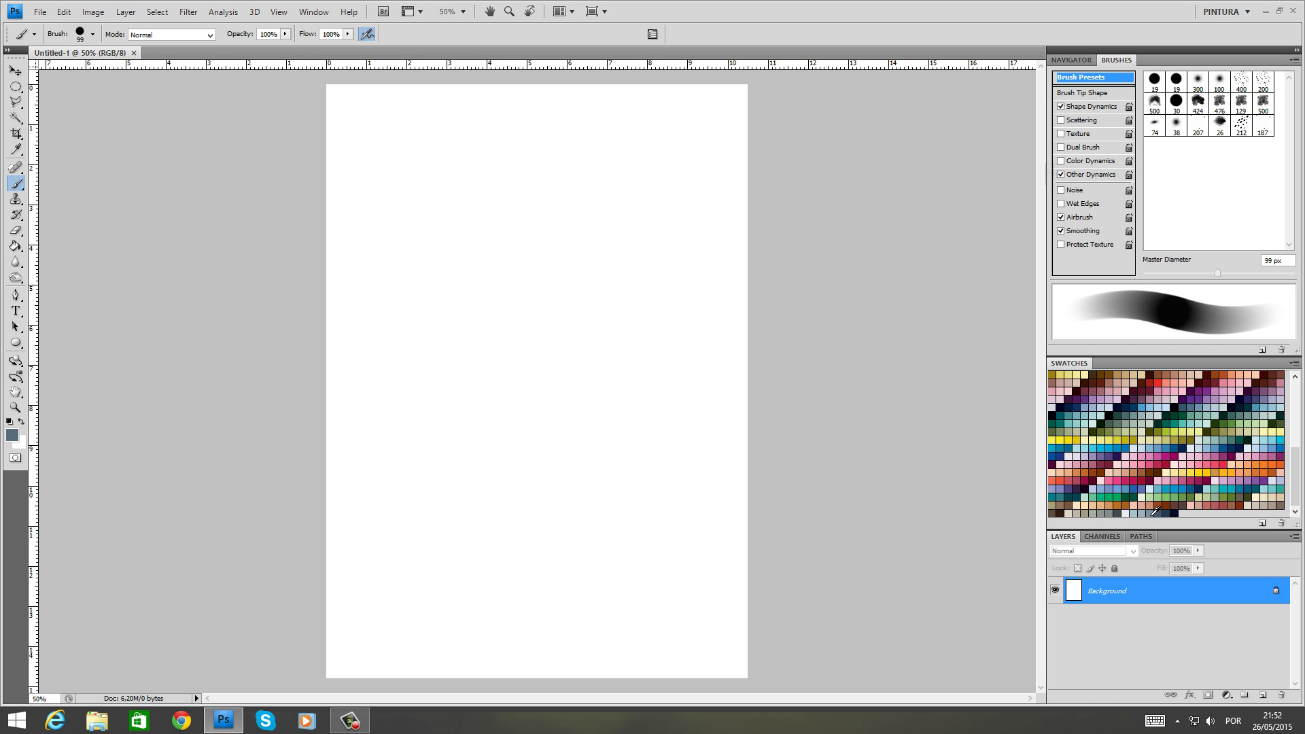
key("alt+BackSpace")
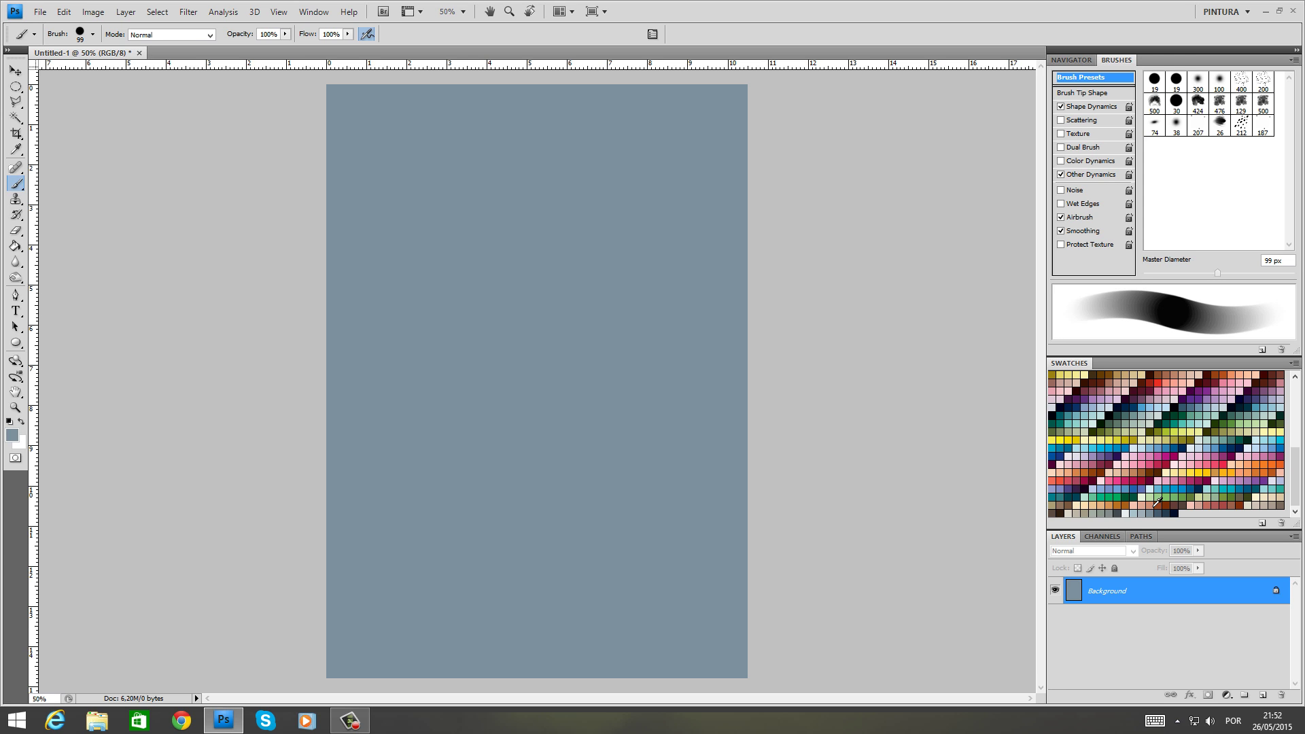
Add a new layer above the Background and set the black brush to a 20 px diameter
key("ctrl+shift+alt+n")
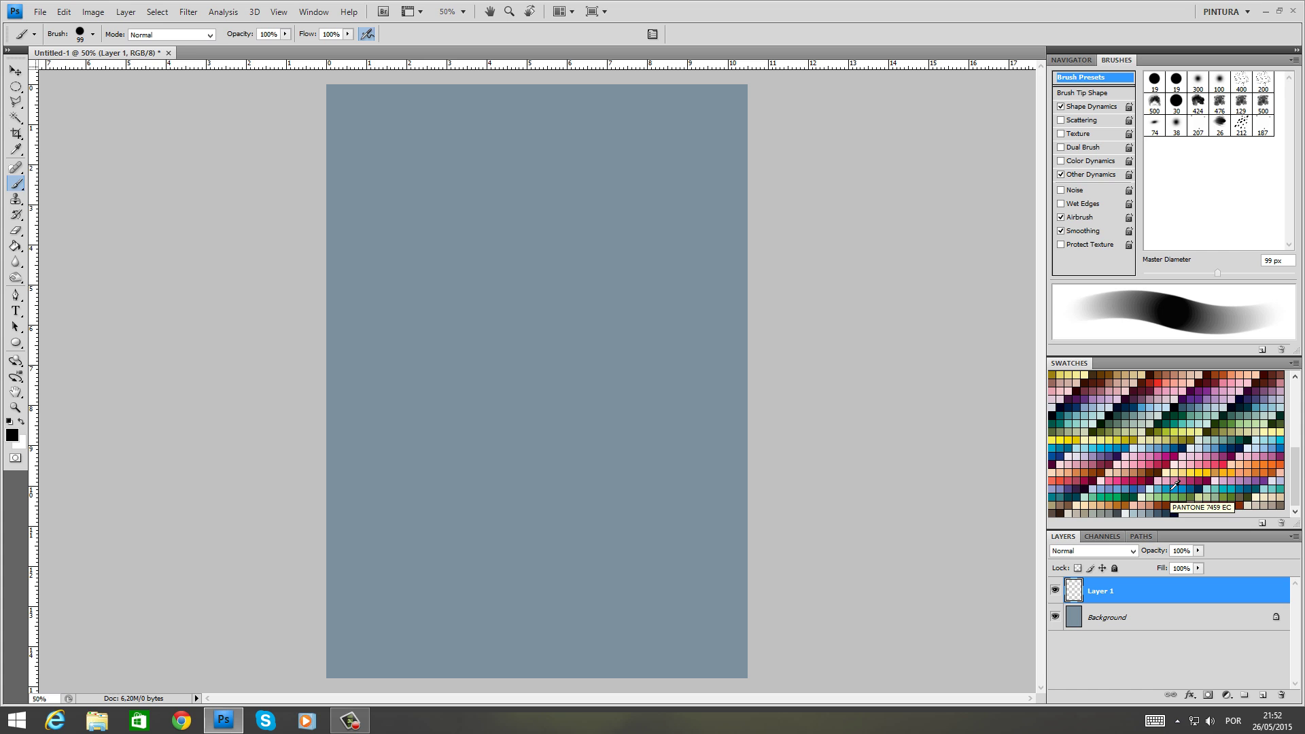
right_click(552, 385)
left_click_drag(573, 413, 570, 413)
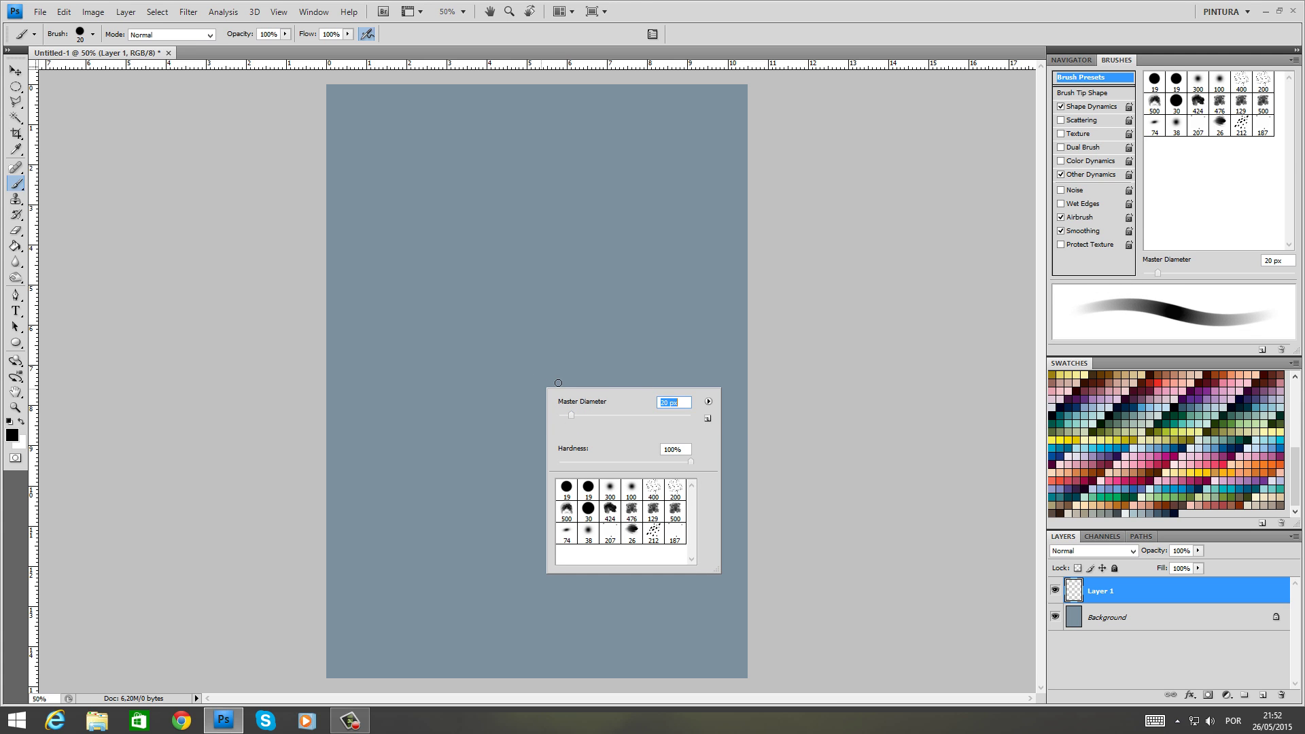
left_click(557, 383)
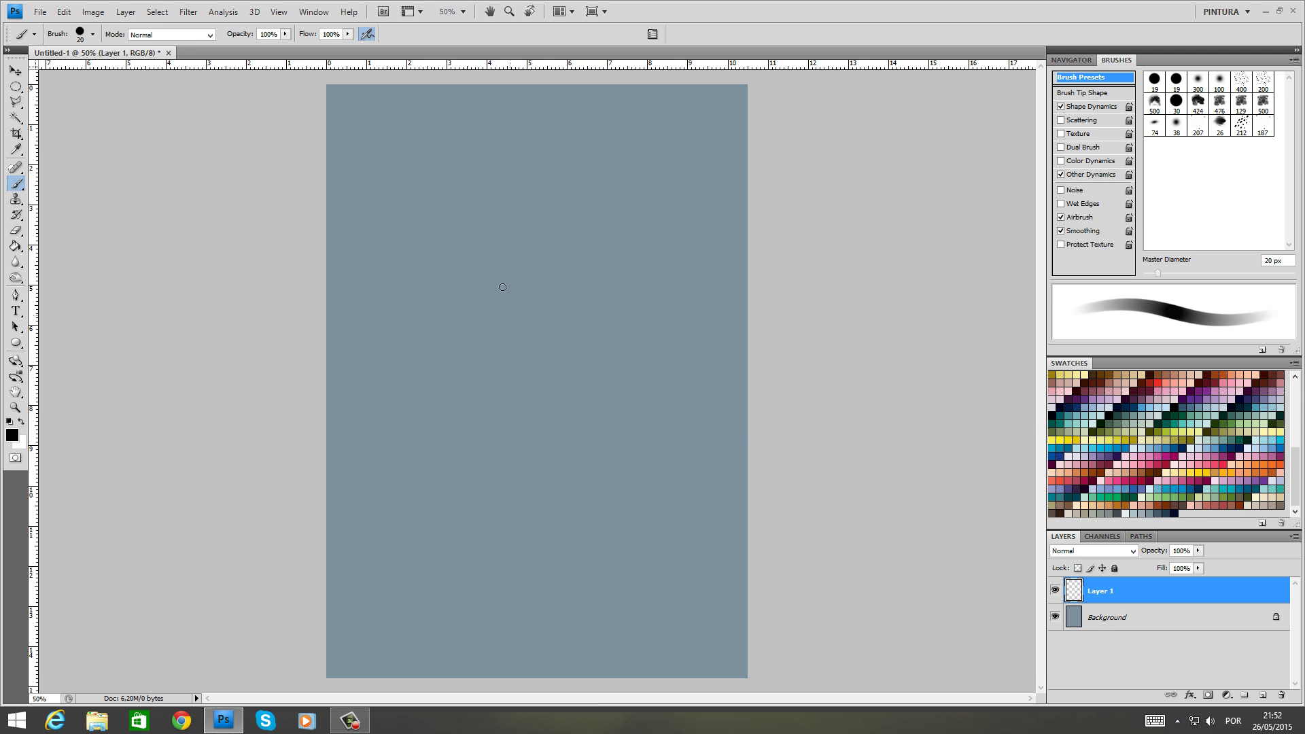
left_click_drag(465, 333, 541, 387)
key("ctrl+a")
key("Delete")
key("ctrl+s")
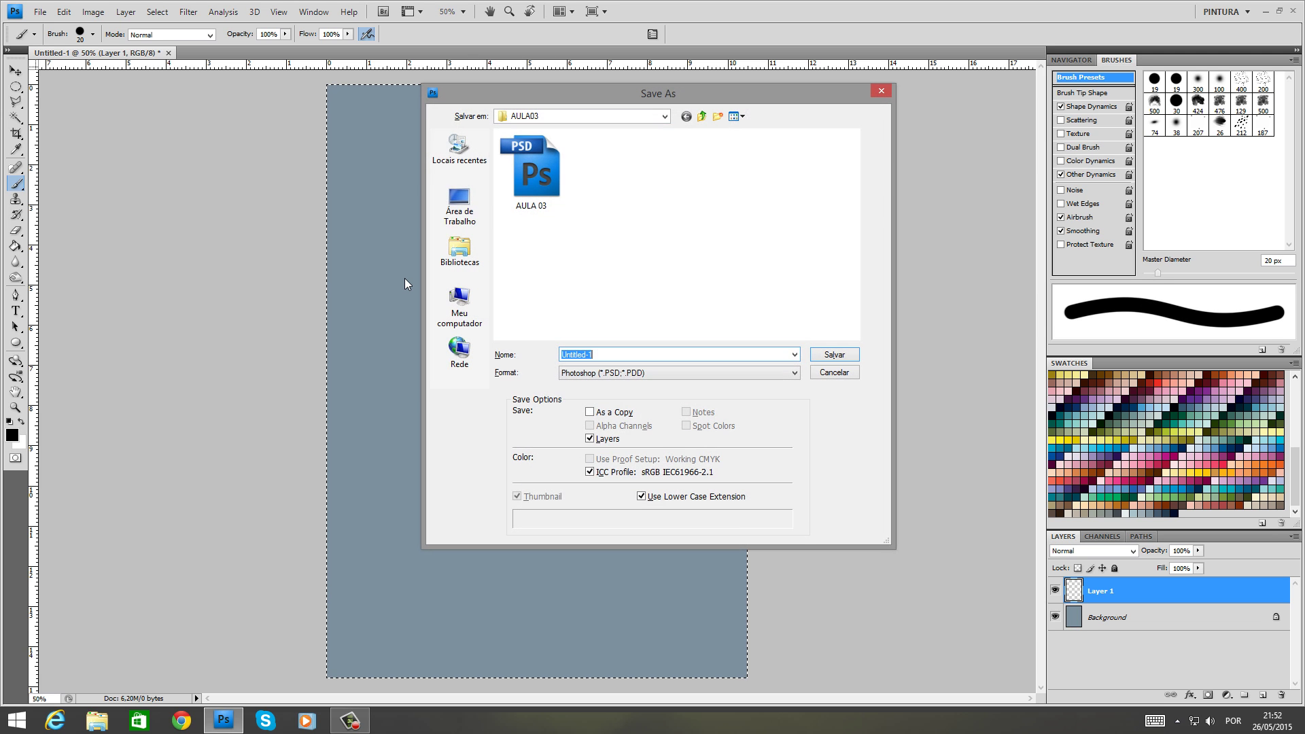
key("Escape")
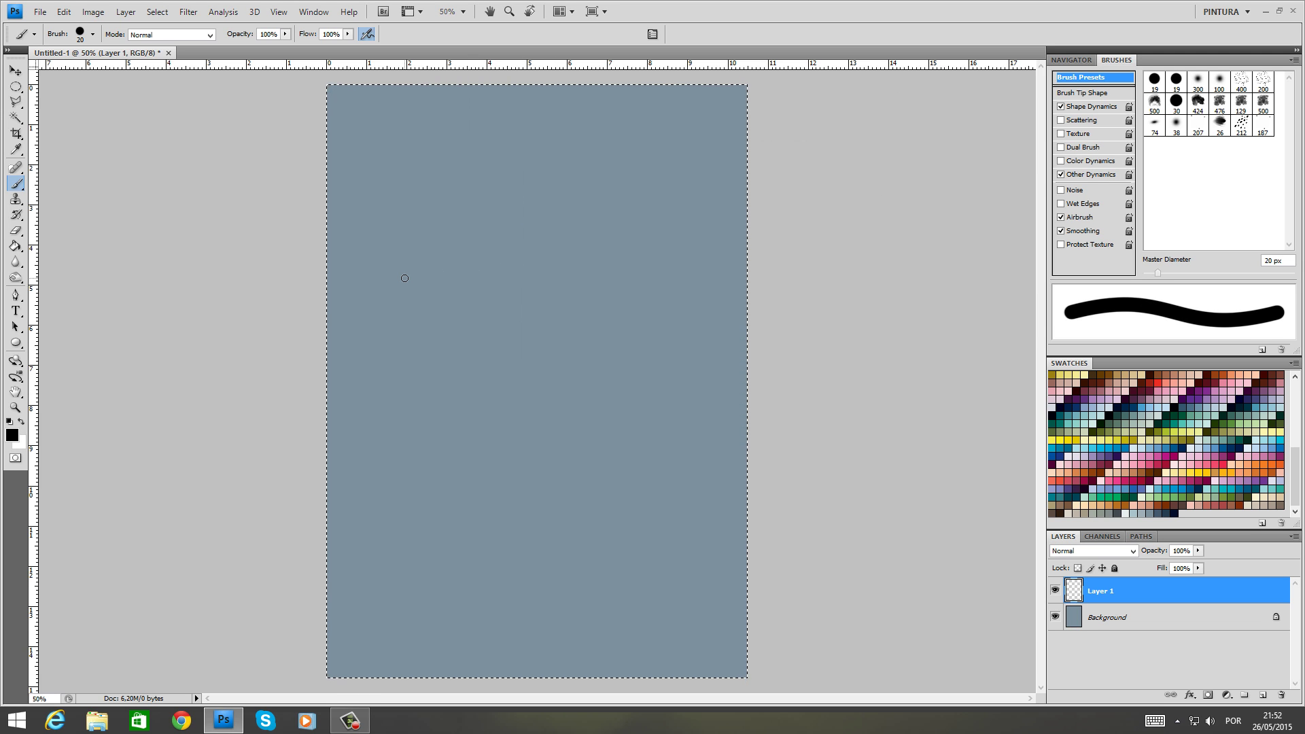
key("ctrl+d")
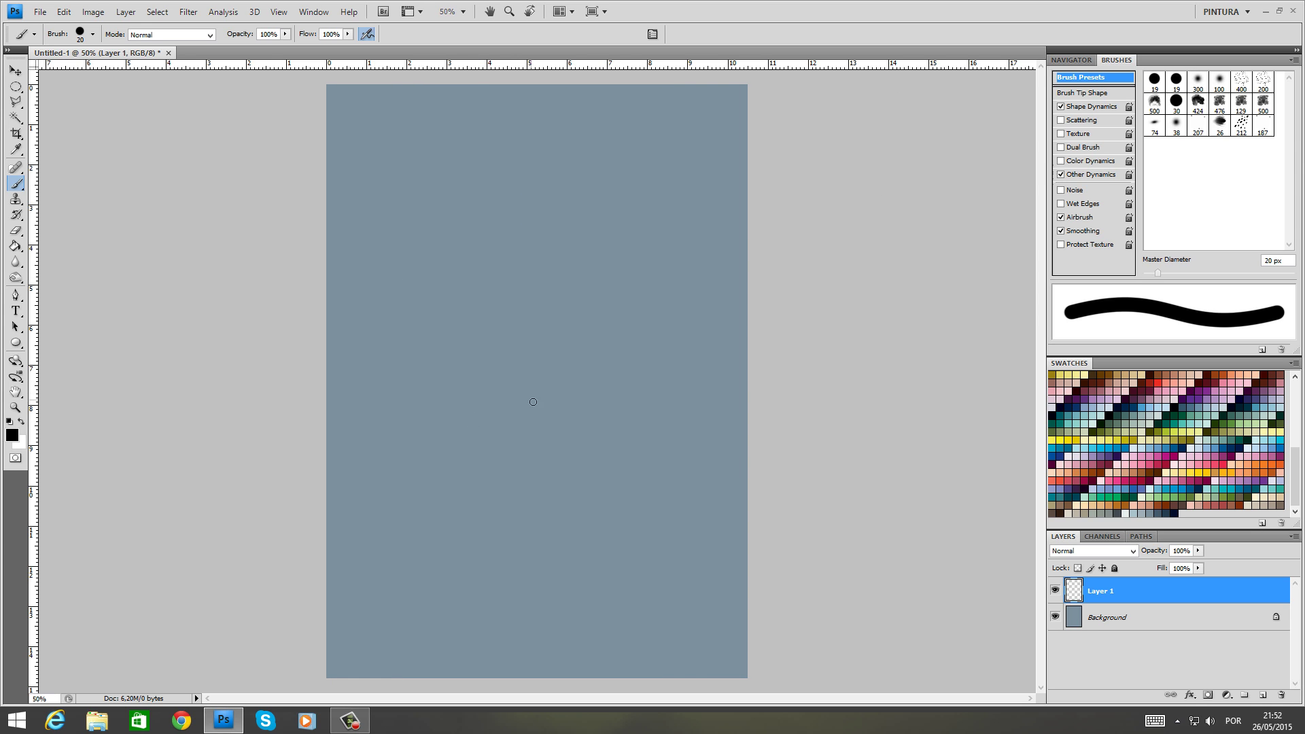
Sketch the outline of a cube in the middle of the canvas with three visible faces
mouse_move(533, 402)
left_mouse_down()
mouse_move(447, 339)
mouse_move(493, 314)
mouse_move(561, 317)
mouse_move(605, 336)
left_mouse_up()
mouse_move(524, 303)
left_mouse_down()
mouse_move(620, 358)
mouse_move(526, 394)
left_mouse_up()
mouse_move(540, 402)
left_mouse_down()
mouse_move(627, 359)
mouse_move(634, 443)
mouse_move(542, 490)
left_mouse_up()
left_click_drag(624, 445, 536, 480)
left_click_drag(533, 435, 577, 467)
left_click_drag(529, 396, 532, 476)
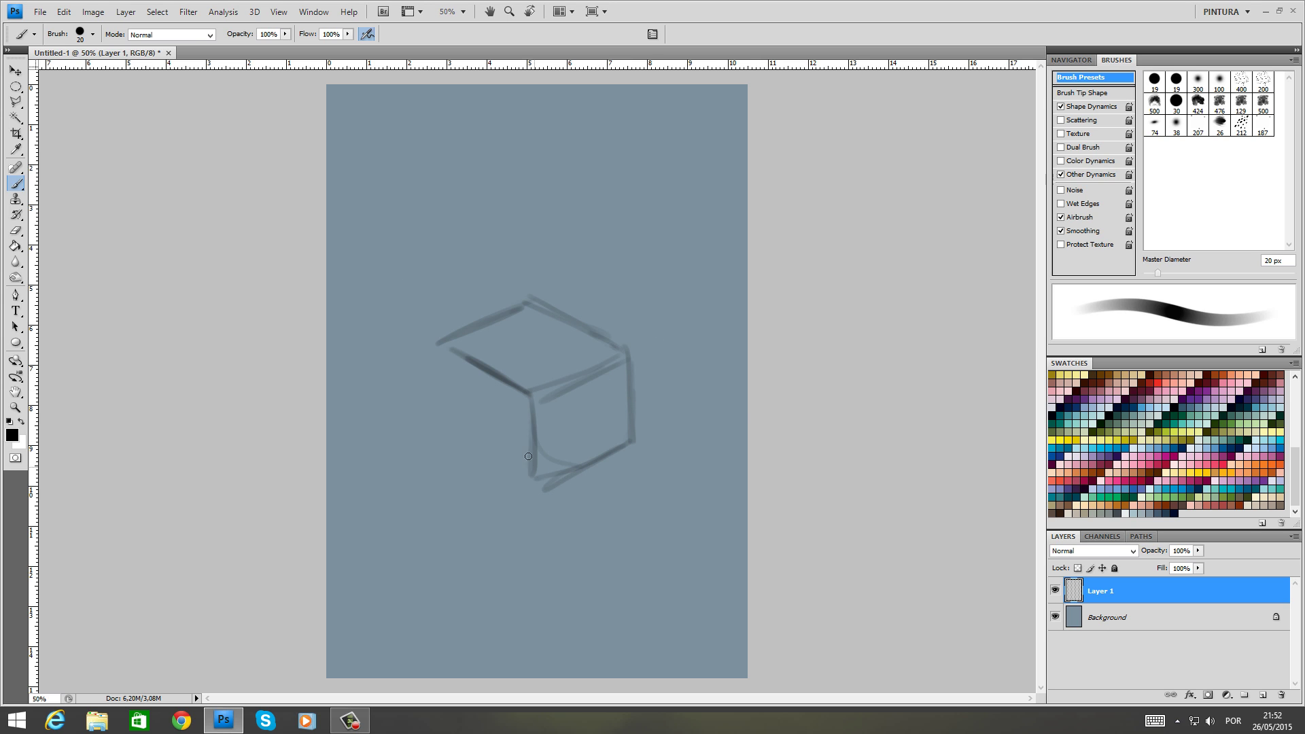
mouse_move(443, 345)
left_mouse_down()
mouse_move(447, 441)
mouse_move(532, 486)
left_mouse_up()
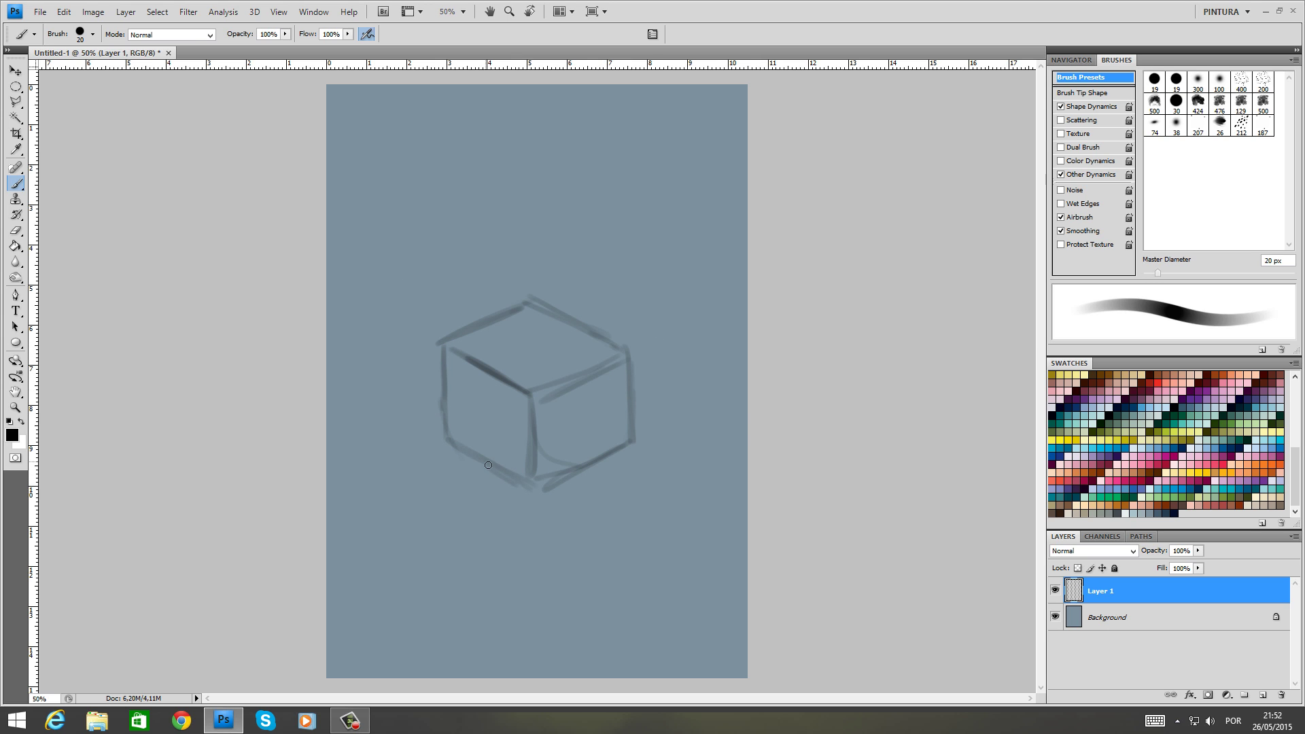
left_click_drag(645, 419, 548, 485)
mouse_move(608, 456)
left_mouse_down()
mouse_move(585, 470)
mouse_move(626, 354)
left_mouse_up()
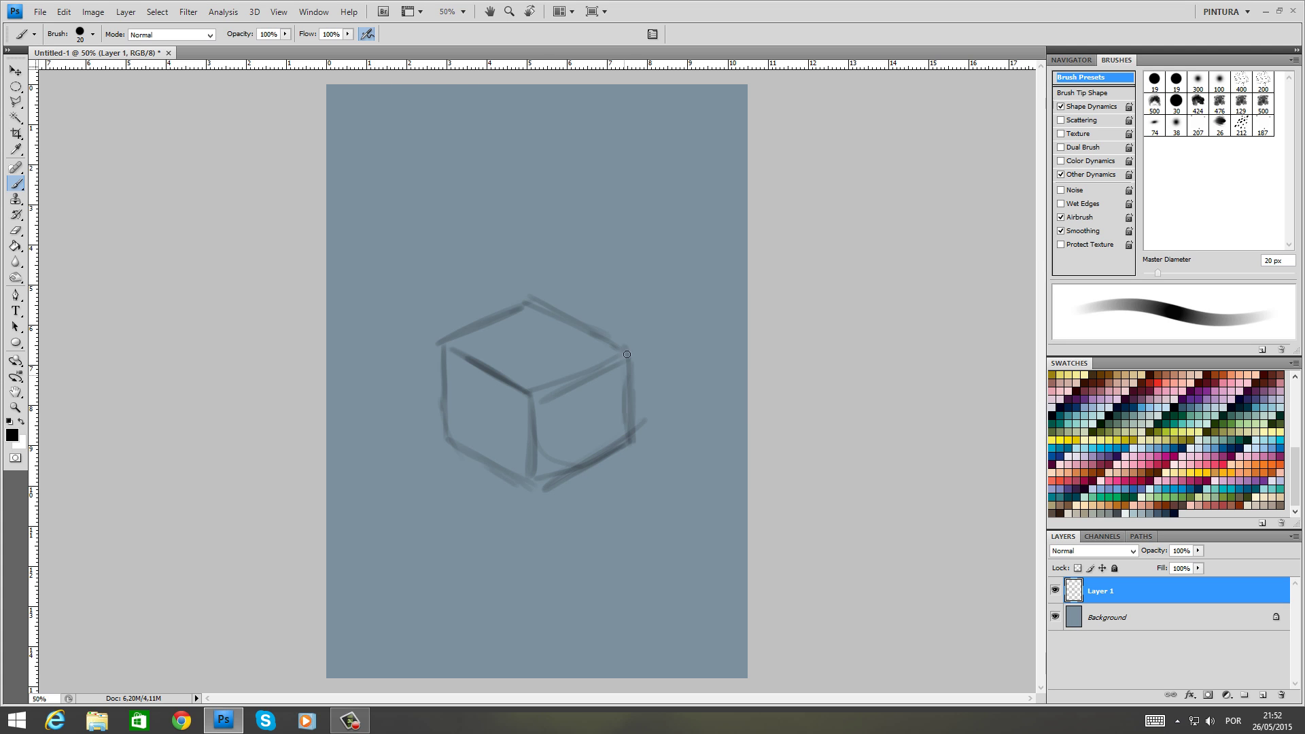
Add a new layer beneath the cube sketch and set the sketch layer's opacity to 30%
left_click(1129, 619)
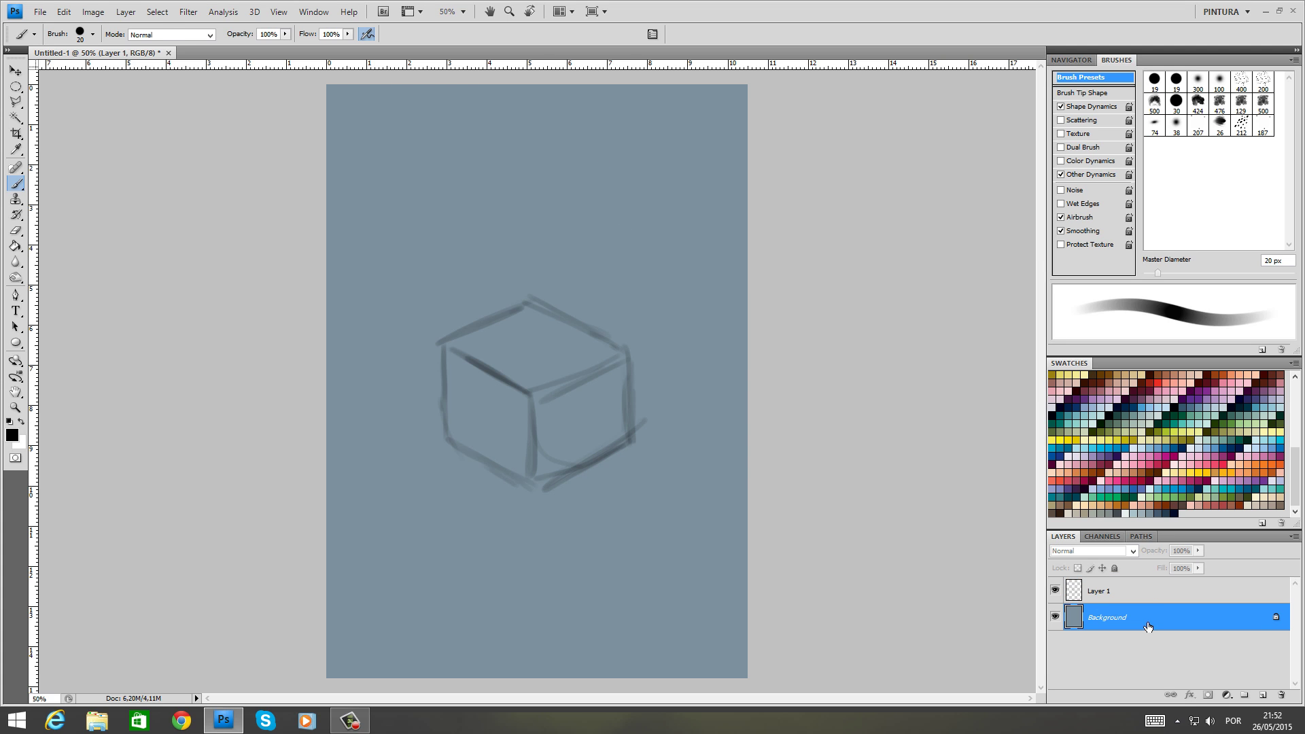
left_click(1263, 694)
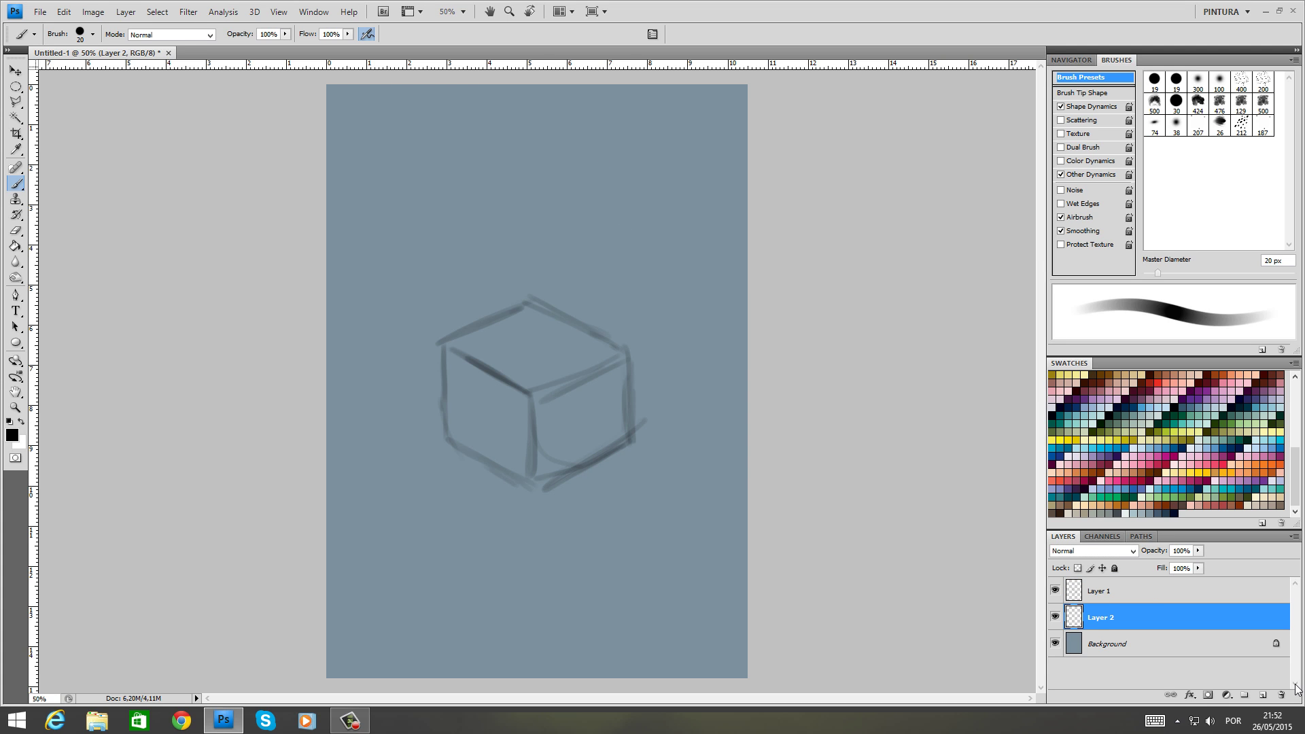
left_click(1085, 589)
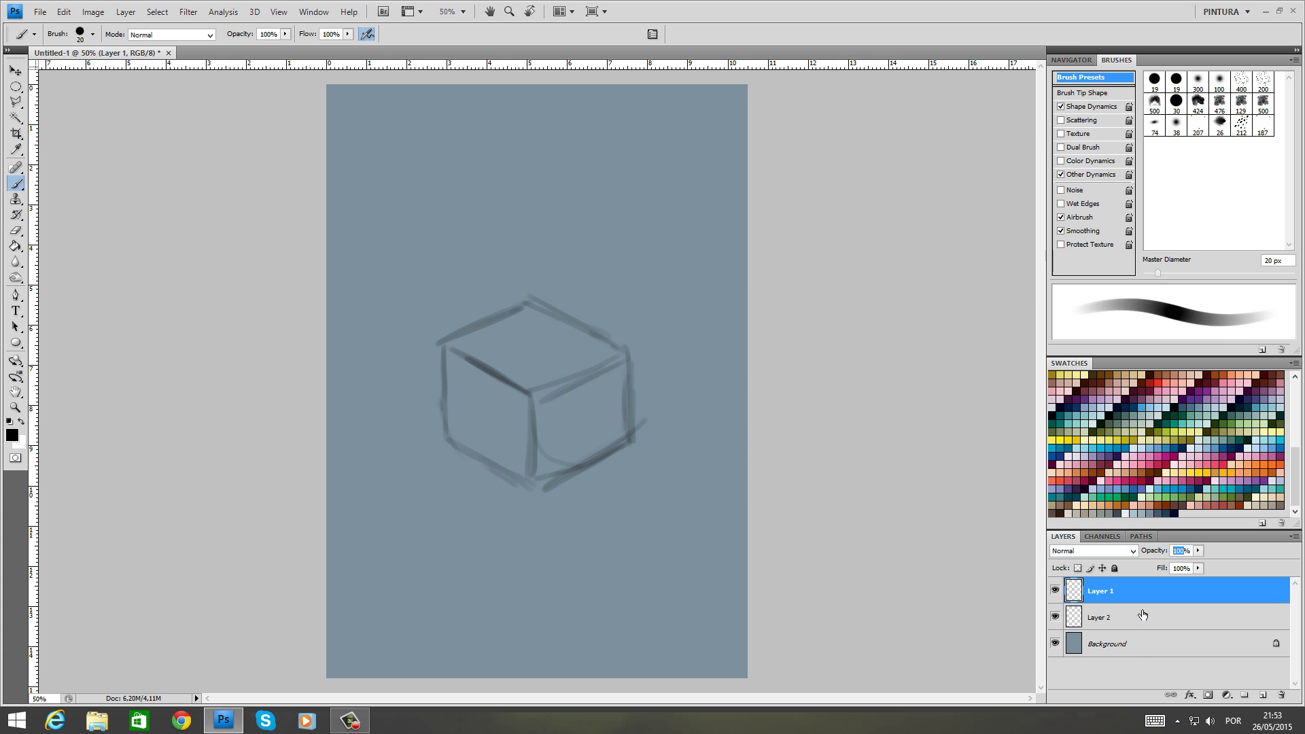
type("30")
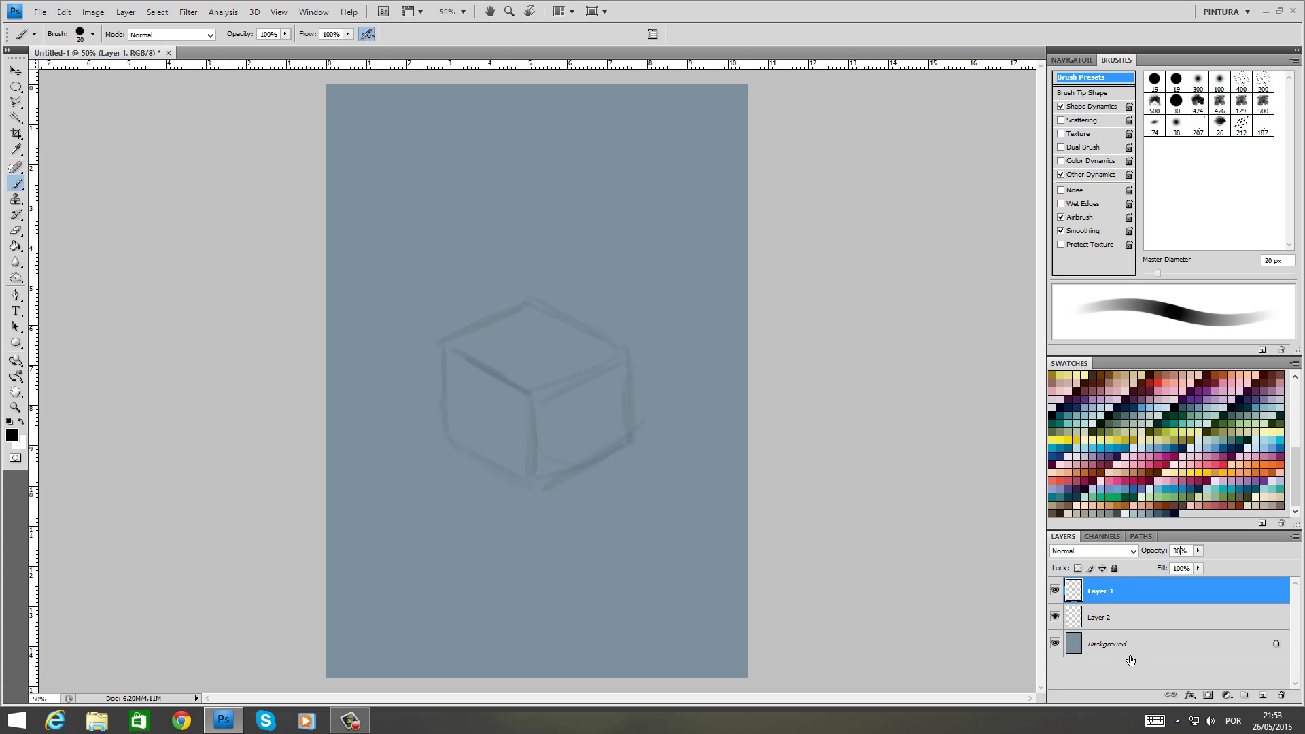
On Layer 2, paint light blue along the cube's right-hand outer edges using an enlarged version of the hard 30 px brush preset
left_click(1104, 617)
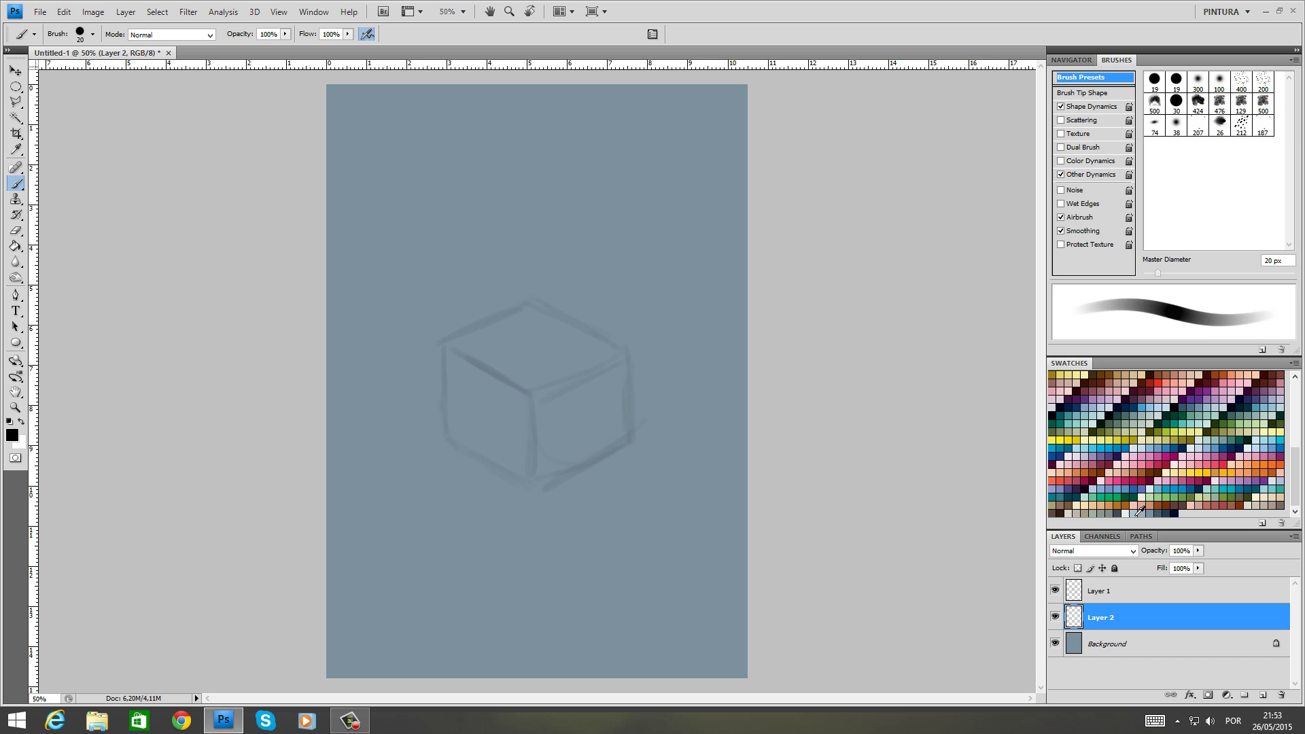
key("ctrl+plus")
key("ctrl+plus")
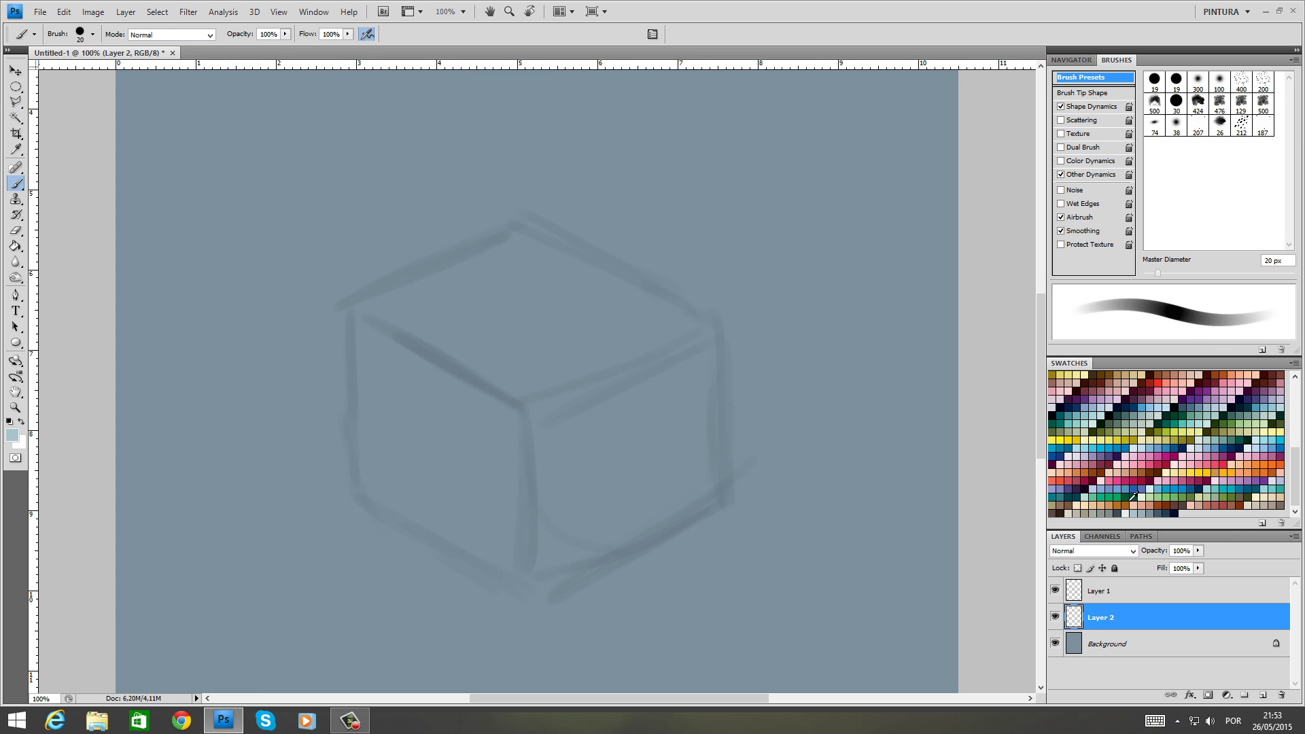
right_click(592, 365)
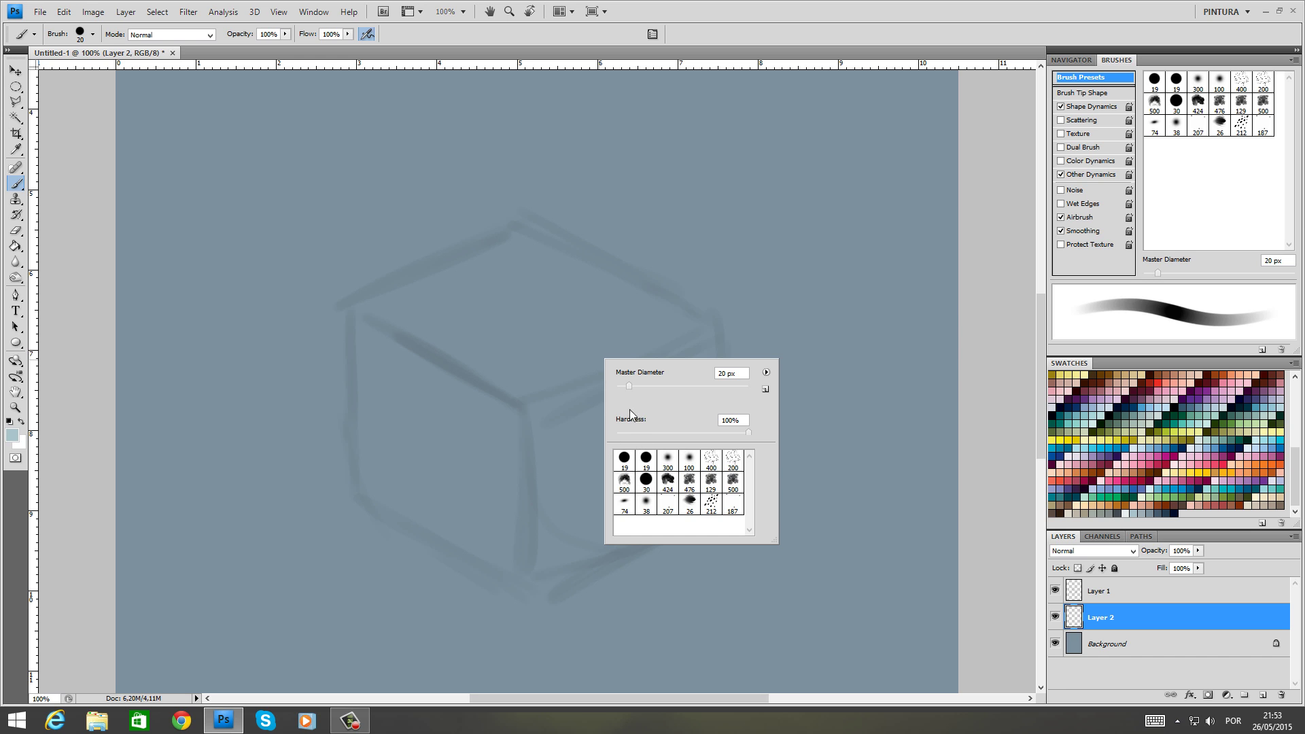
left_click(642, 487)
right_click(626, 299)
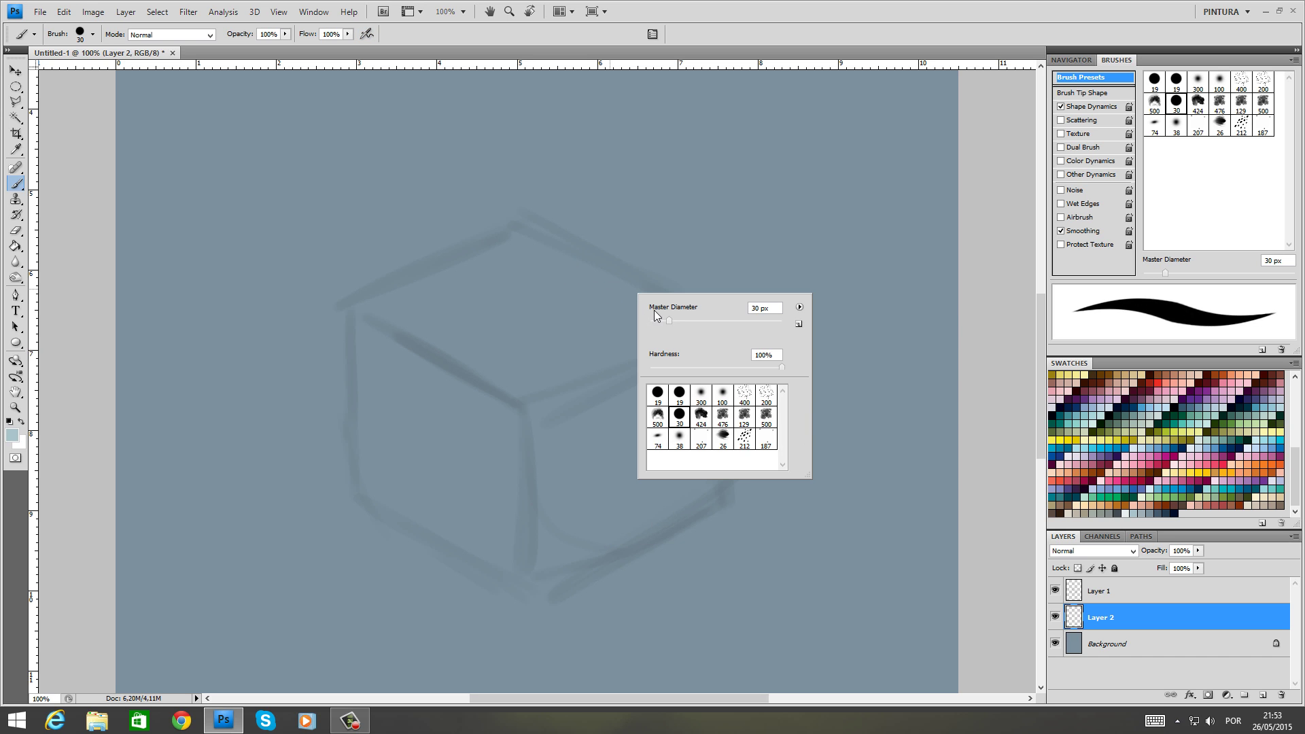
left_click_drag(668, 320, 695, 320)
mouse_move(569, 268)
left_mouse_down()
mouse_move(528, 251)
mouse_move(693, 320)
mouse_move(710, 369)
mouse_move(713, 475)
mouse_move(635, 523)
left_mouse_up()
Enlarge the brush to 101 px and fill the whole cube silhouette with light blue
right_click(687, 509)
left_click_drag(736, 535, 775, 536)
key("Return")
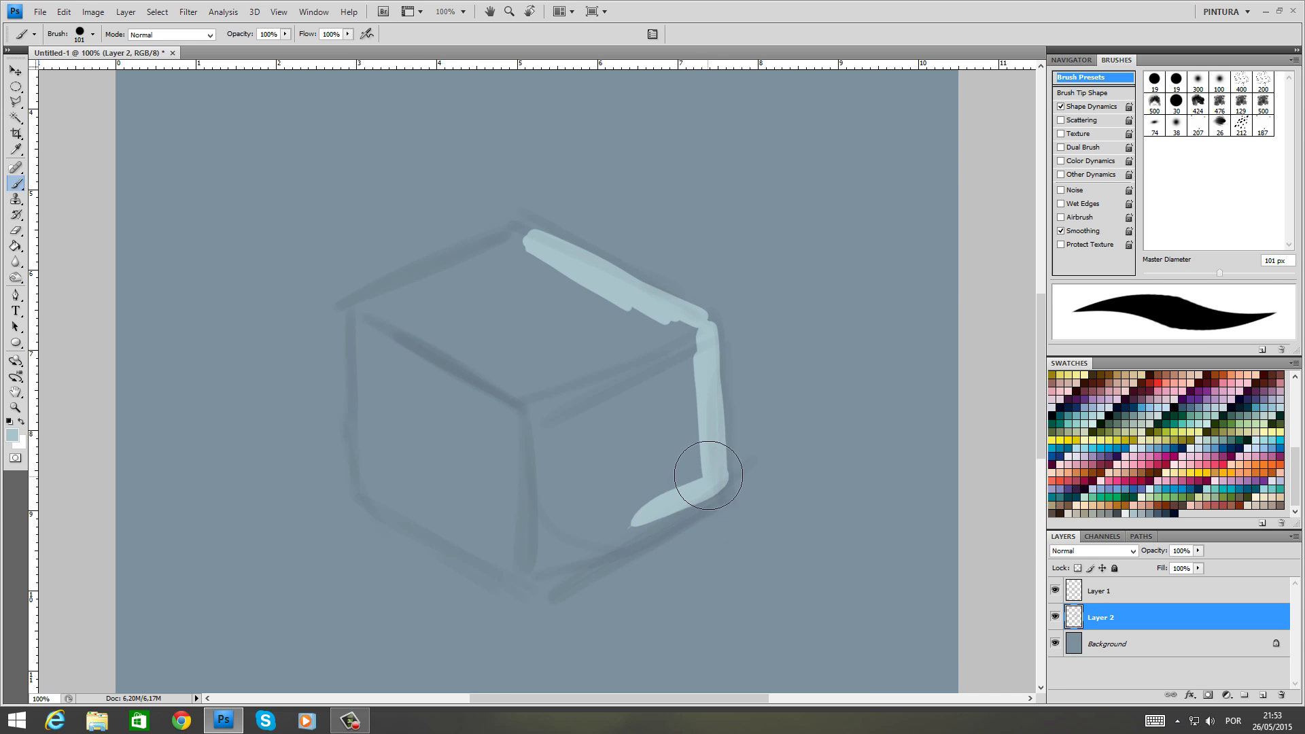
mouse_move(708, 466)
left_mouse_down()
mouse_move(540, 578)
mouse_move(376, 495)
mouse_move(367, 314)
mouse_move(495, 250)
mouse_move(543, 253)
mouse_move(687, 345)
mouse_move(673, 338)
mouse_move(664, 447)
mouse_move(629, 467)
mouse_move(606, 448)
mouse_move(533, 560)
mouse_move(529, 512)
mouse_move(430, 445)
mouse_move(412, 391)
mouse_move(415, 353)
mouse_move(436, 333)
mouse_move(428, 303)
mouse_move(499, 274)
mouse_move(524, 244)
mouse_move(645, 322)
left_mouse_up()
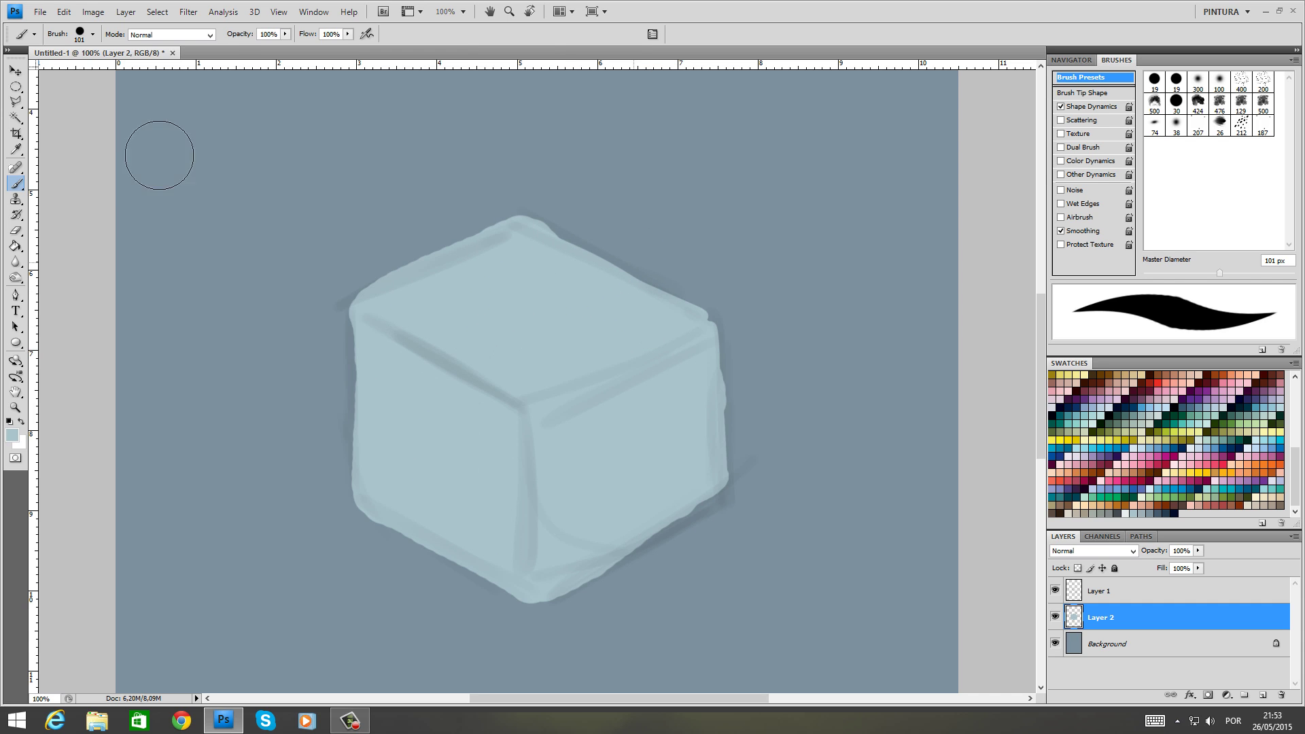
Trim the cube fill's upper-right, right and lower-right edges straight with a 64 px Eraser
left_click(16, 231)
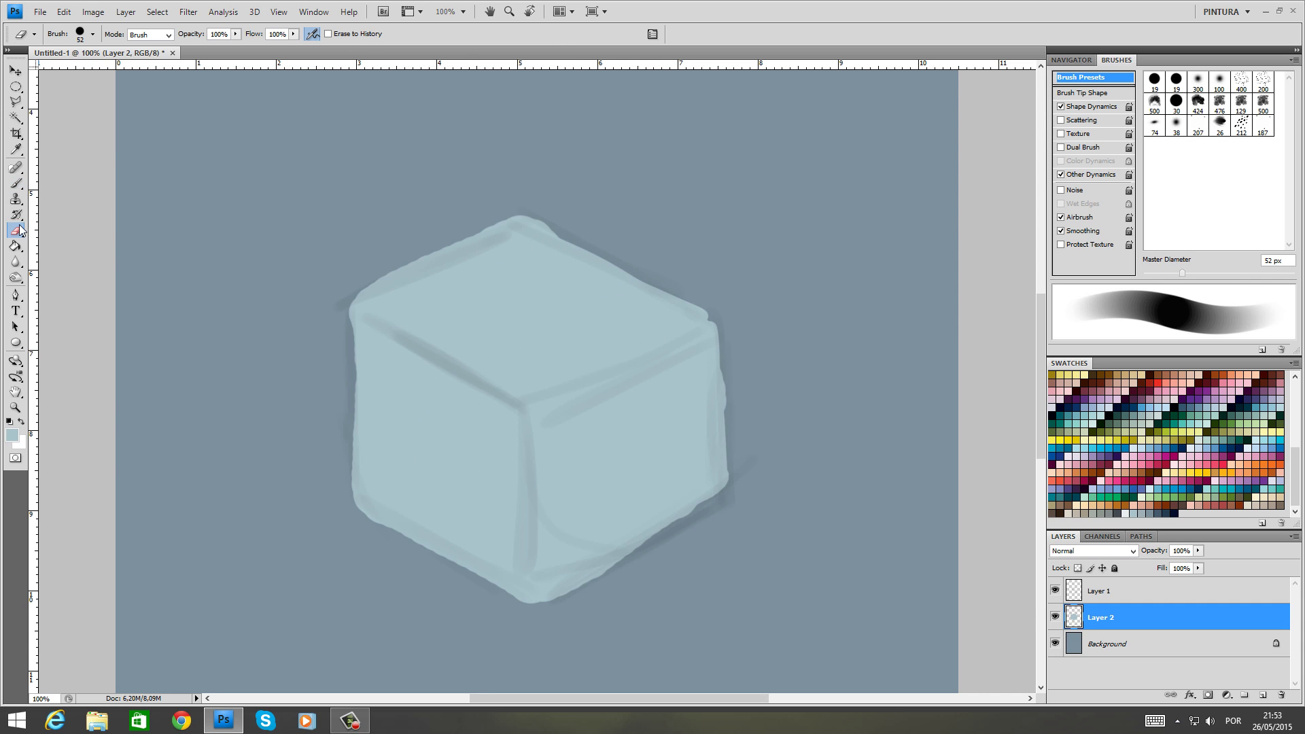
right_click(578, 217)
left_click_drag(636, 244, 643, 244)
mouse_move(531, 206)
left_mouse_down()
mouse_move(705, 289)
mouse_move(643, 252)
mouse_move(740, 316)
left_mouse_up()
left_click_drag(639, 247, 683, 286)
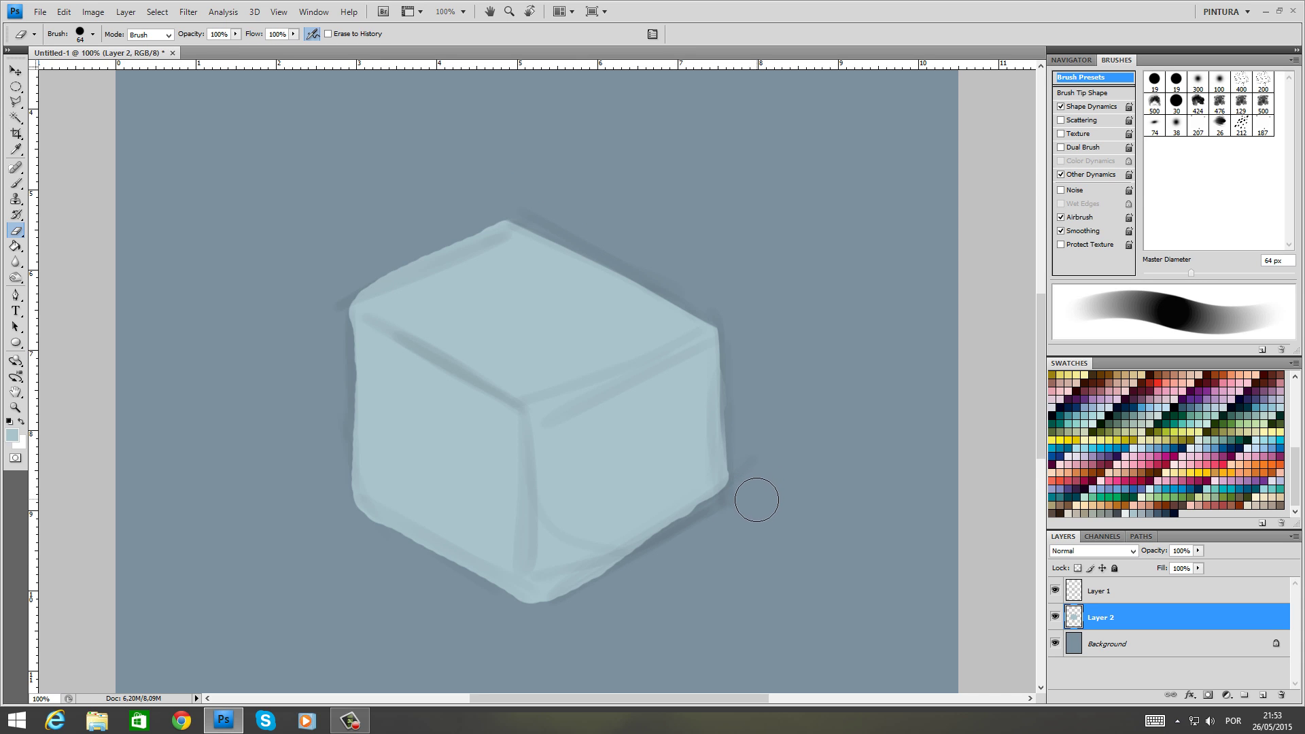
mouse_move(745, 342)
left_mouse_down()
mouse_move(728, 567)
mouse_move(747, 509)
mouse_move(621, 590)
mouse_move(727, 522)
mouse_move(690, 528)
mouse_move(535, 619)
mouse_move(783, 485)
mouse_move(533, 611)
left_mouse_up()
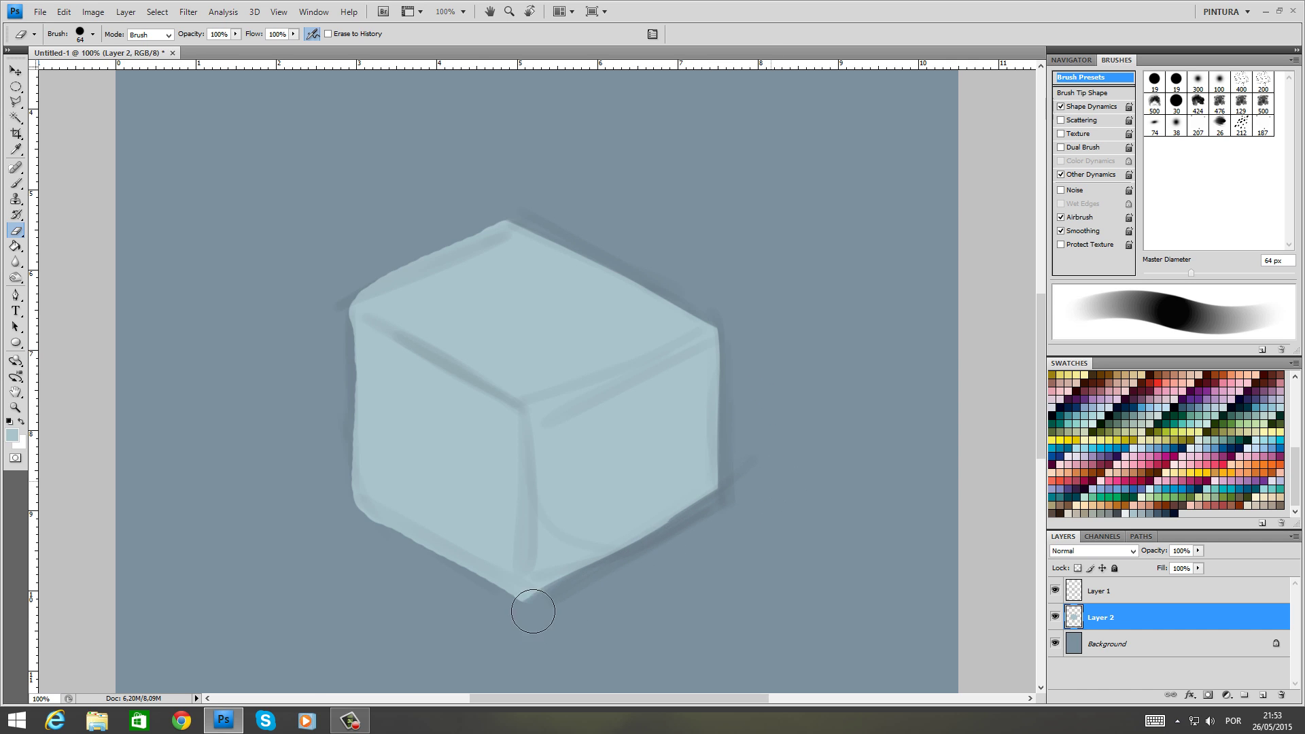
Erase the uneven lower-left, left and upper-left edges of the cube fill, and check the silhouette with the sketch temporarily hidden
left_click_drag(318, 501, 495, 605)
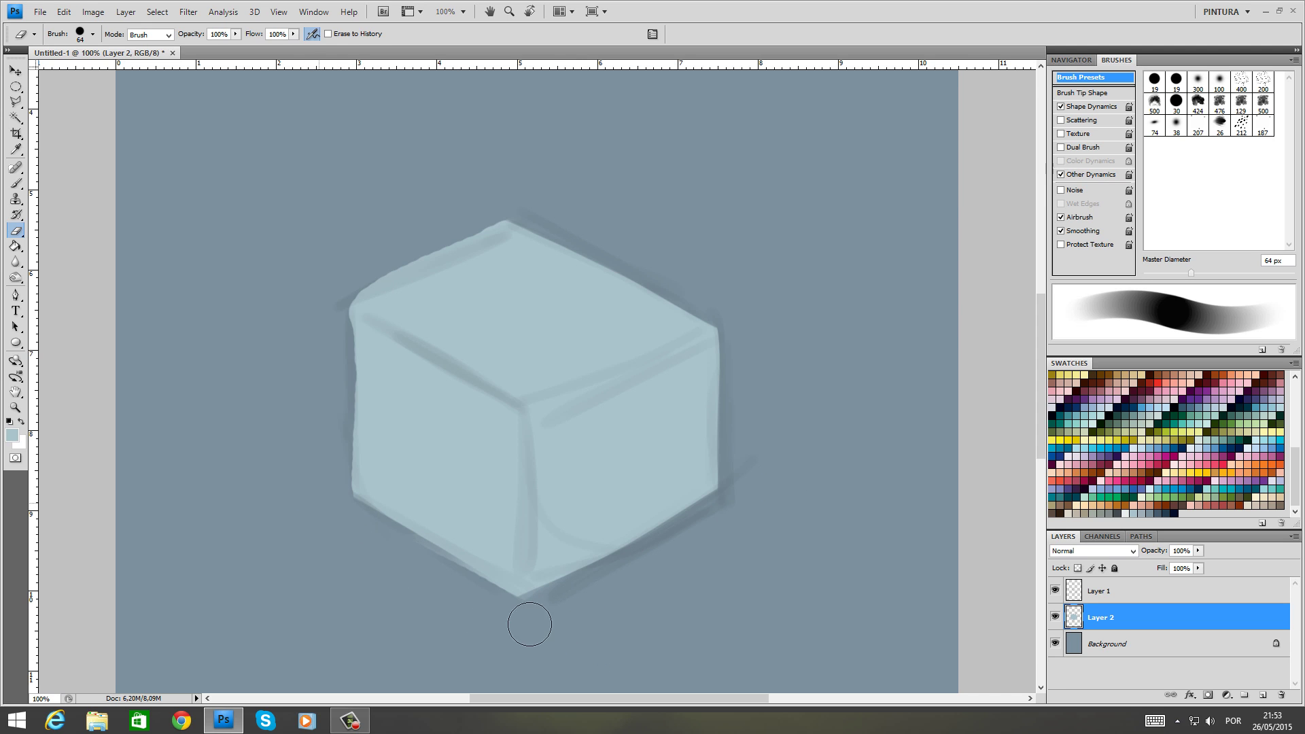
left_click_drag(527, 618, 344, 531)
left_click_drag(523, 622, 547, 607)
right_click(340, 479)
left_click(343, 350)
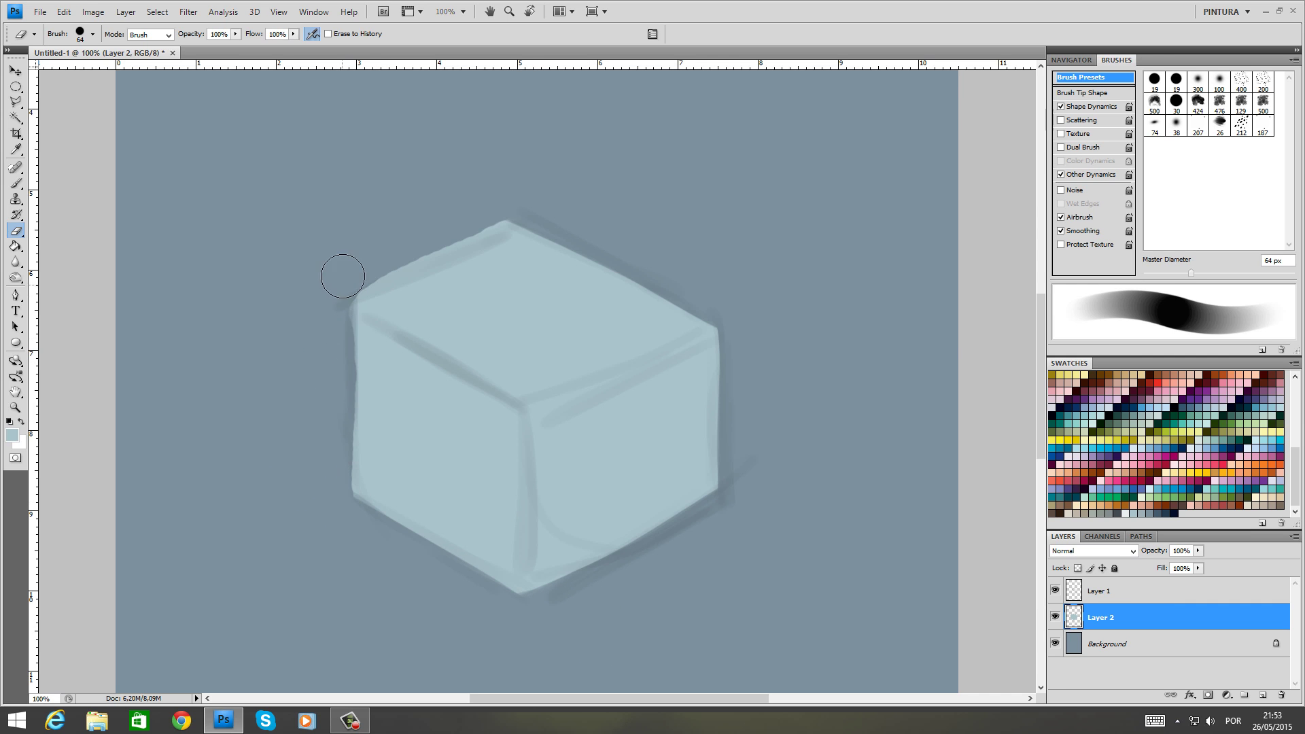
left_click_drag(342, 276, 343, 487)
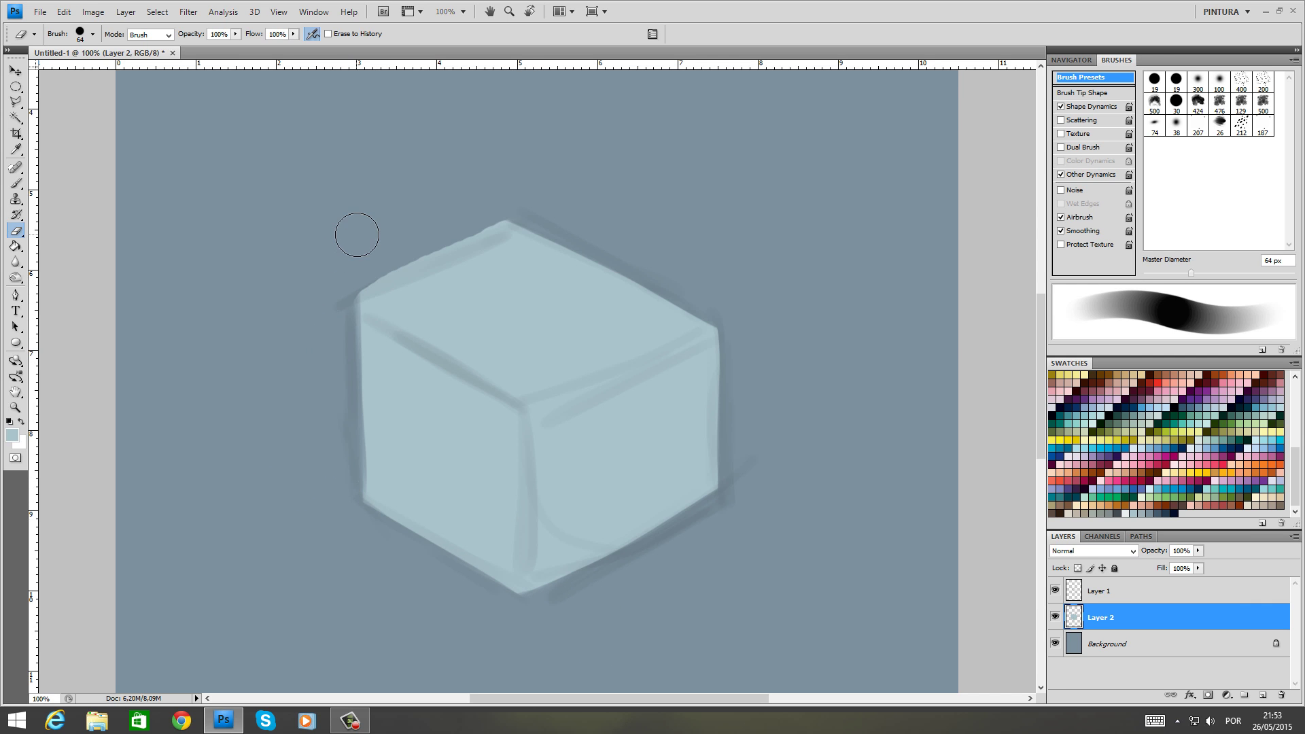
mouse_move(349, 297)
left_mouse_down()
mouse_move(510, 204)
mouse_move(577, 210)
mouse_move(571, 192)
mouse_move(370, 279)
mouse_move(496, 210)
mouse_move(362, 284)
mouse_move(557, 189)
mouse_move(609, 196)
left_mouse_up()
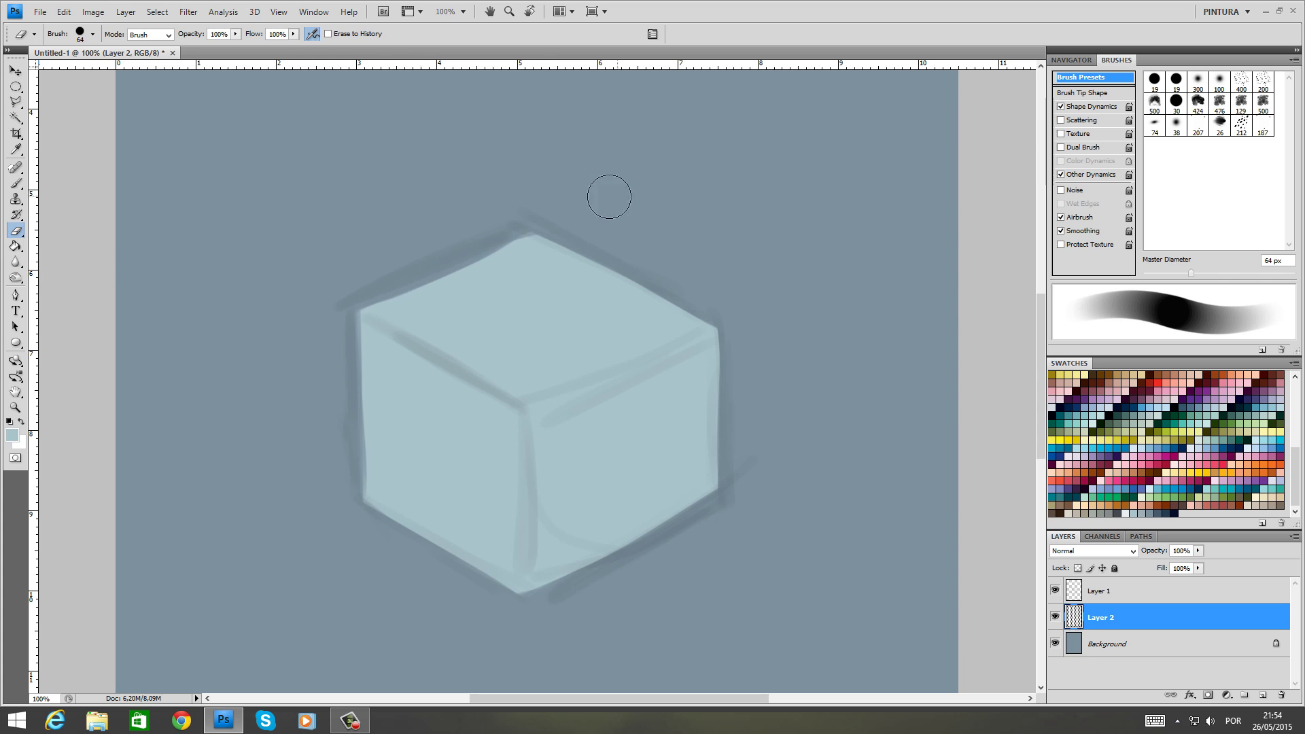
left_click(1056, 592)
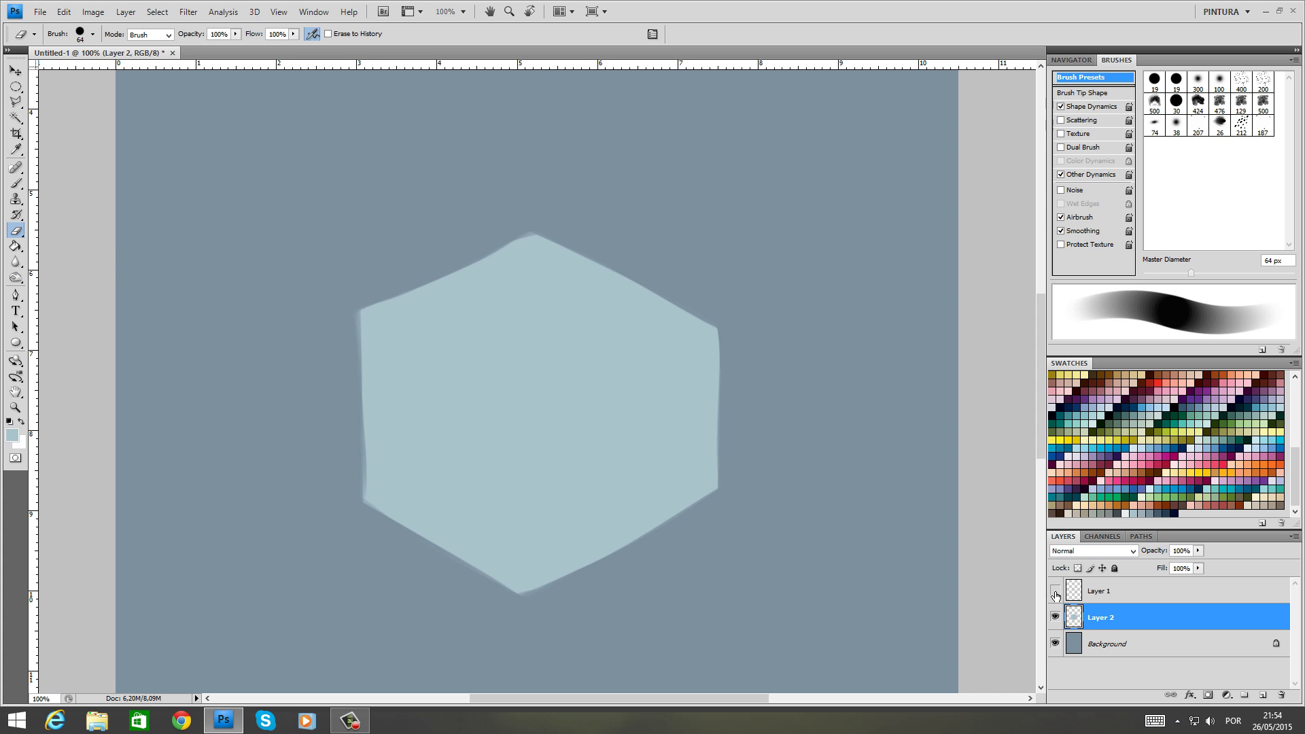
left_click(1056, 591)
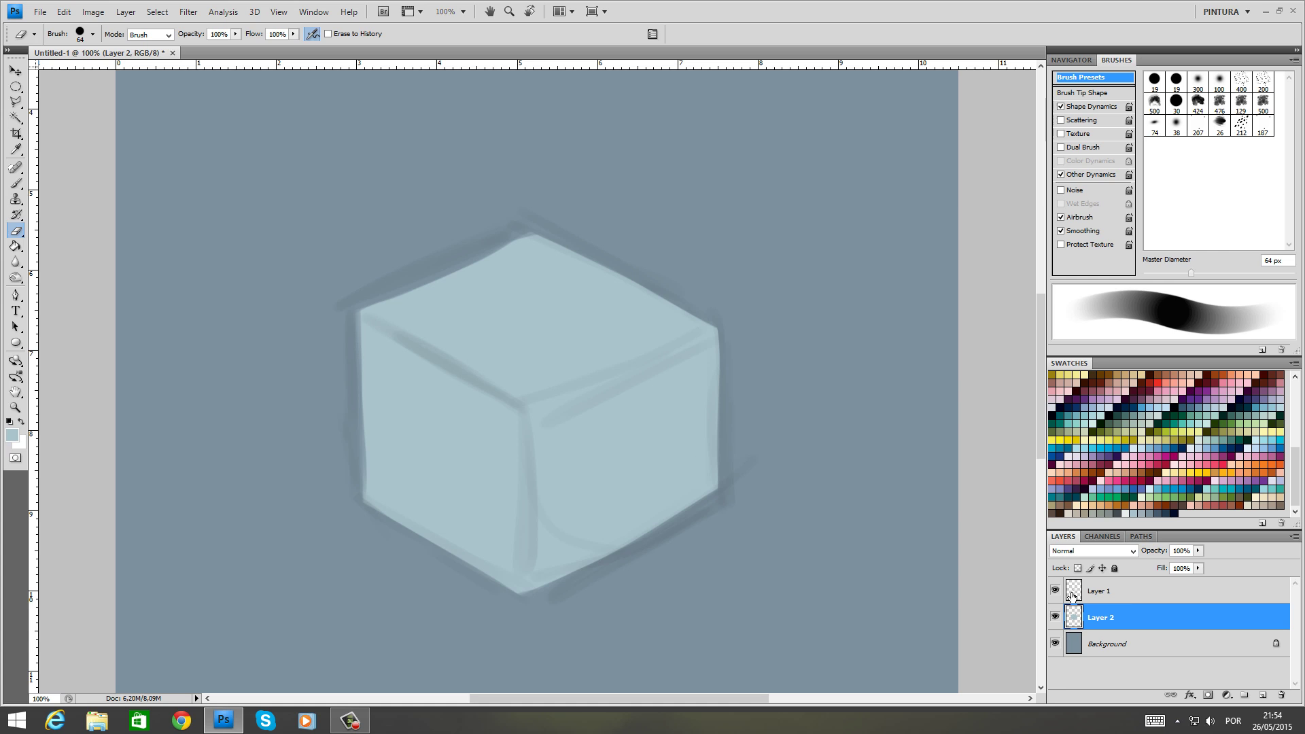
Fill the Background layer with a dark blue swatch colour
left_click(1082, 651)
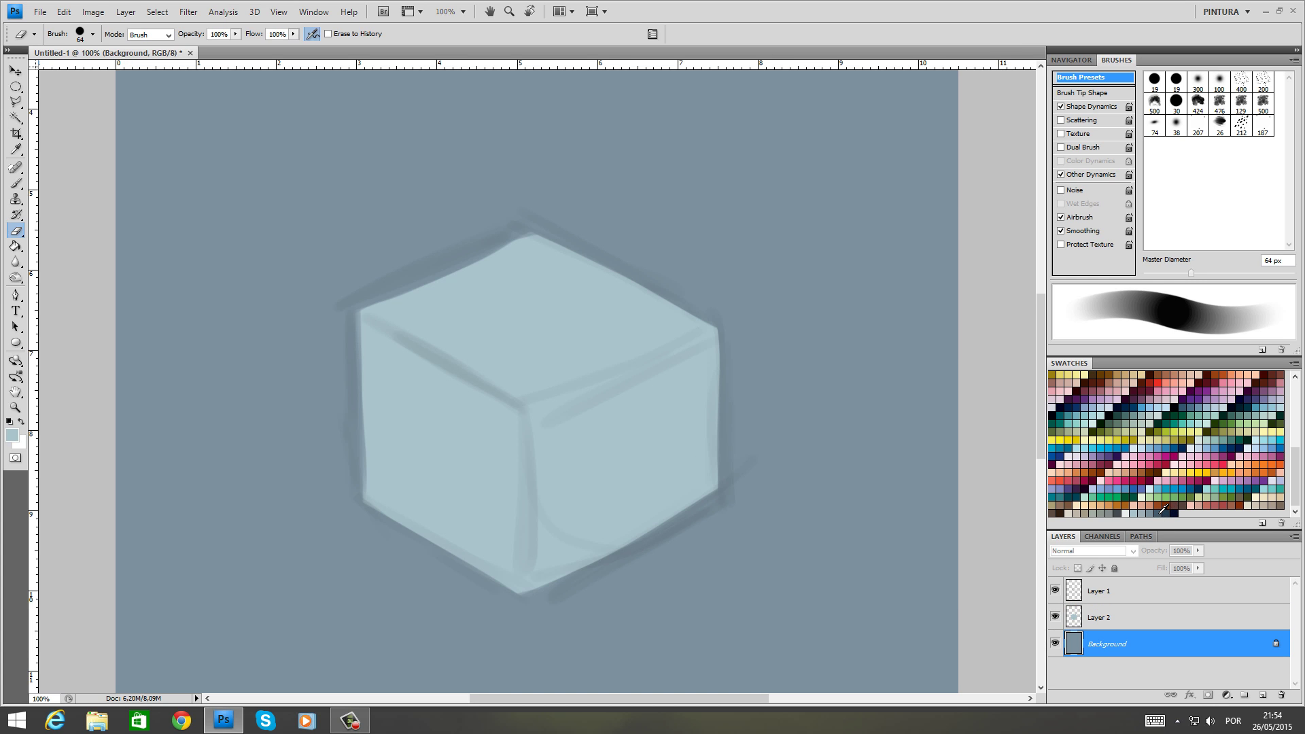
key("alt+BackSpace")
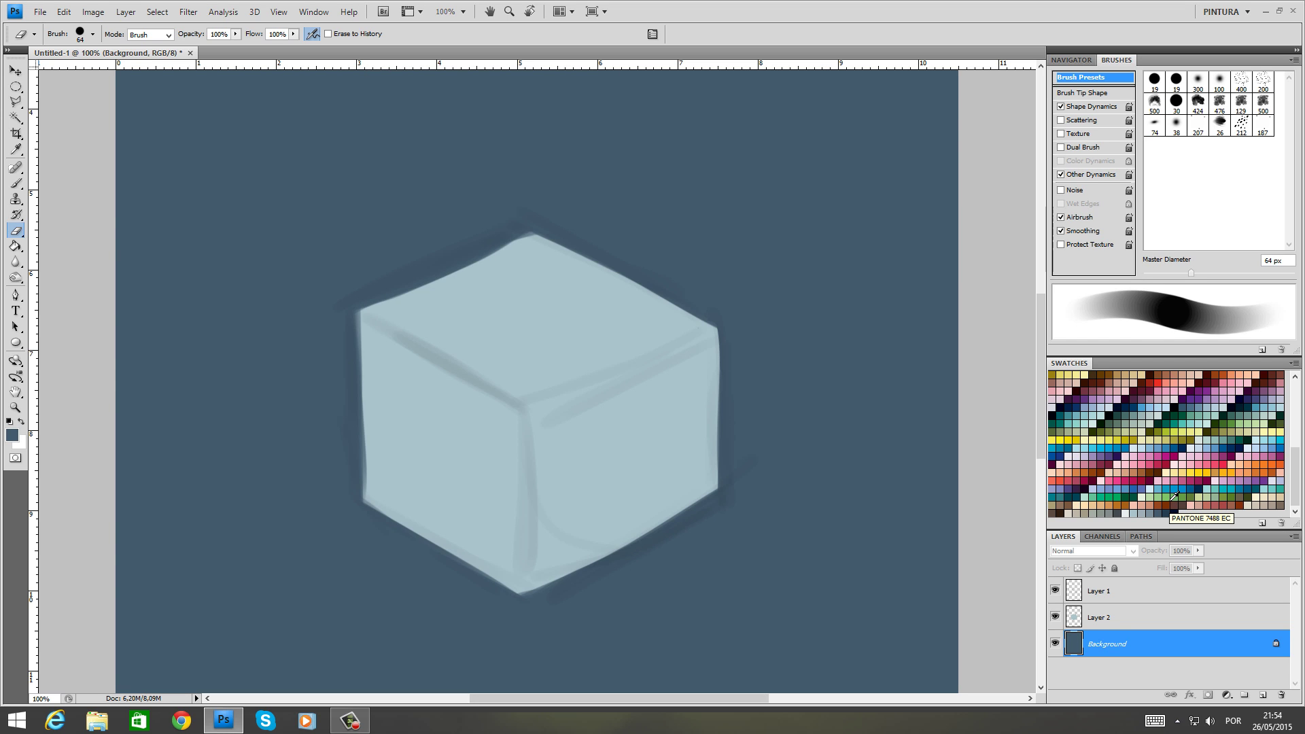
Add a new layer above Layer 2 and clip it to the cube fill
left_click(1095, 617)
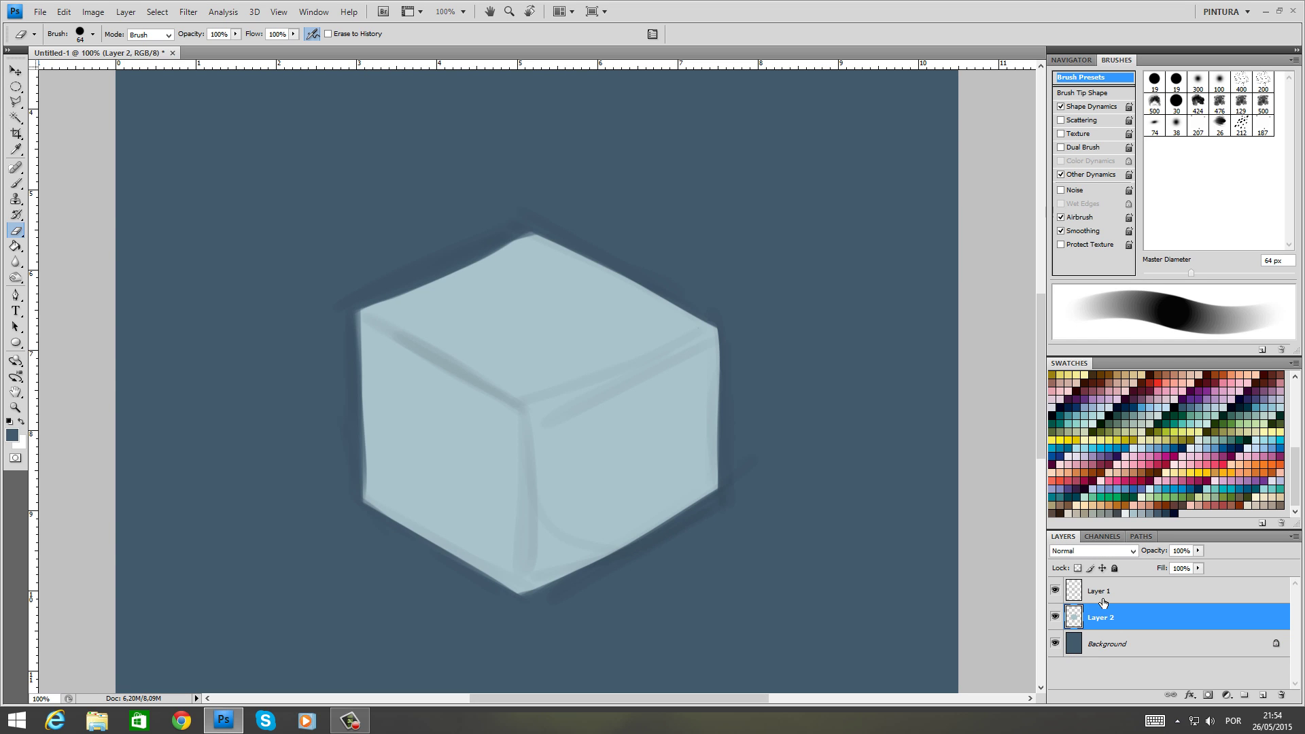
key("ctrl+shift+alt+n")
key("ctrl+alt+g")
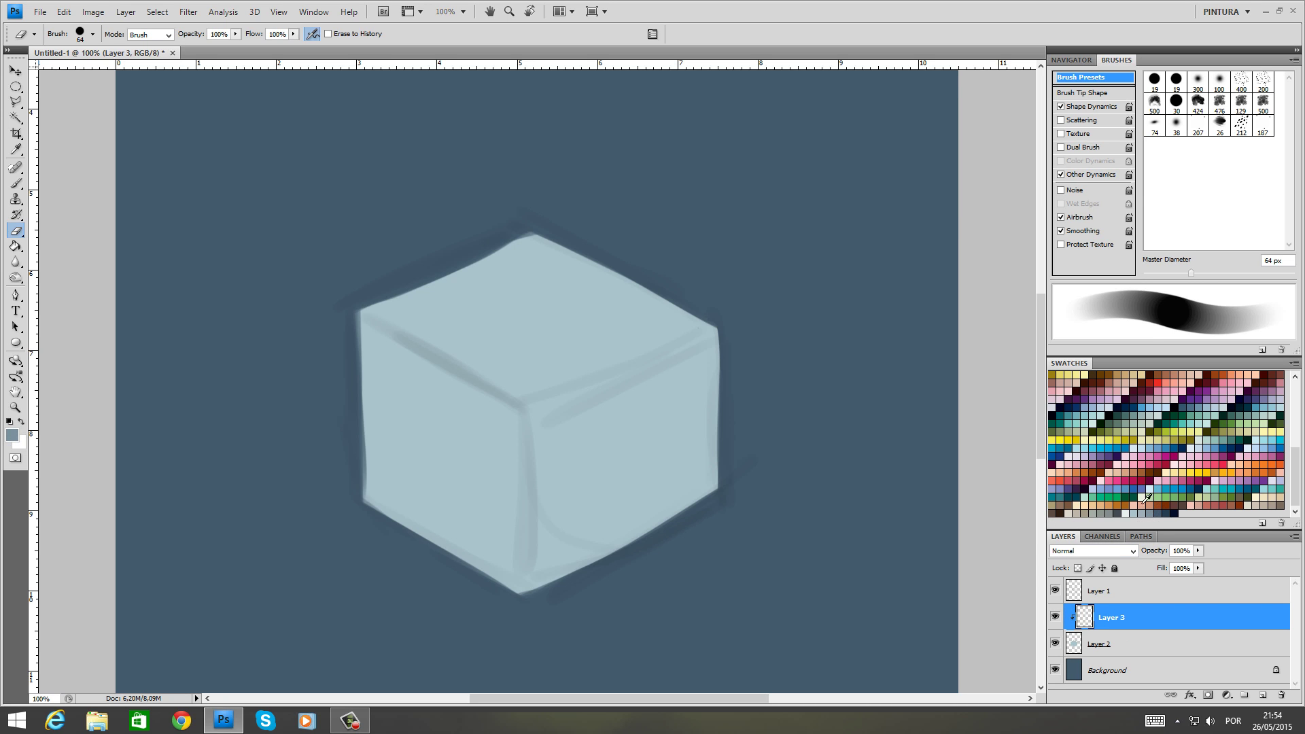
Paint a grey-blue stroke down the right face beside the central vertical edge with a 53 px round brush, checking it with the sketch hidden
key("b")
right_click(706, 435)
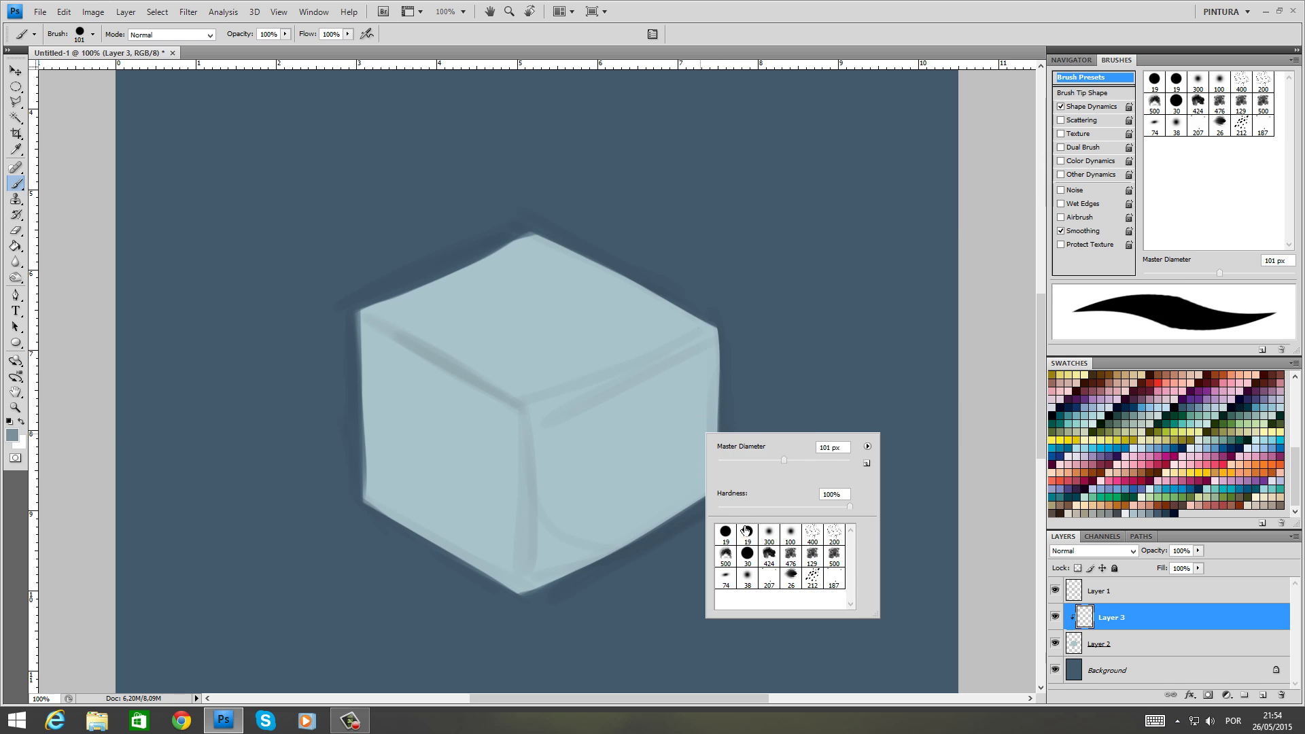
left_click(727, 535)
left_click_drag(729, 461, 753, 462)
right_click(574, 480)
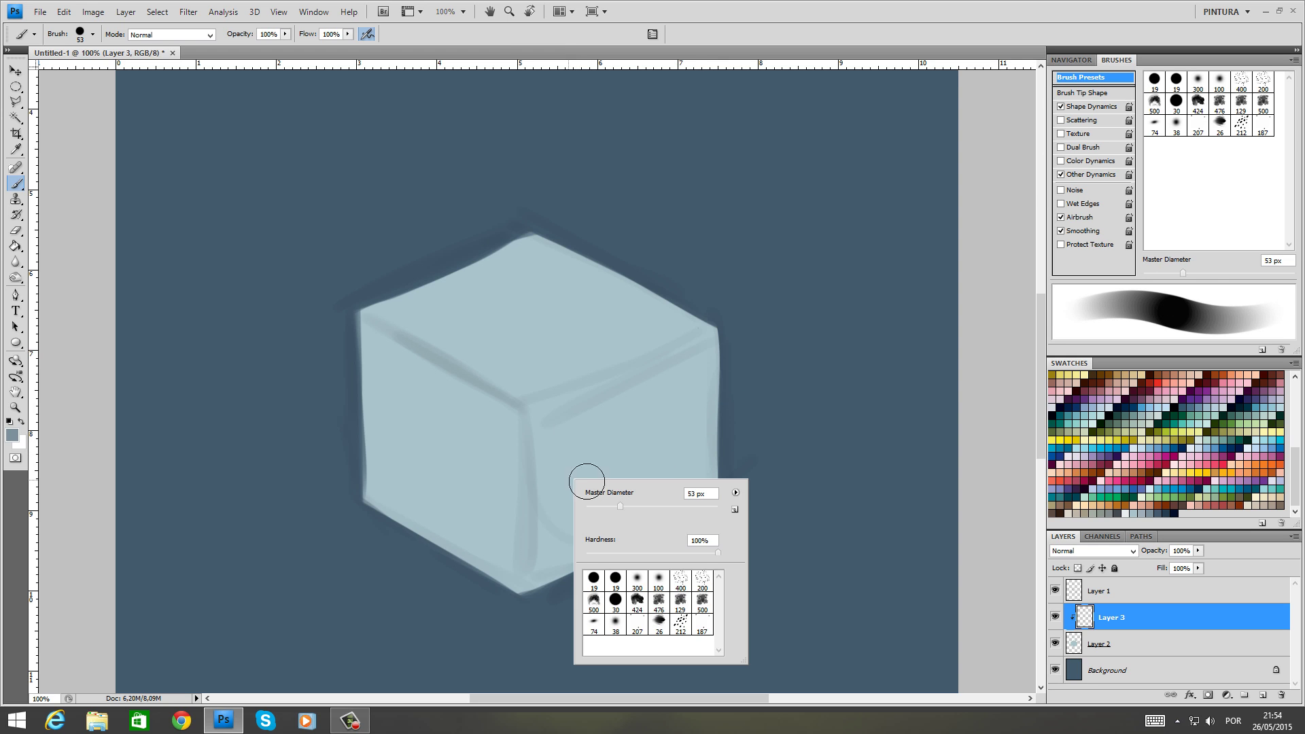
key("Return")
left_click_drag(557, 440, 557, 484)
right_click(562, 515)
mouse_move(552, 418)
left_mouse_down()
mouse_move(552, 562)
mouse_move(548, 519)
left_mouse_up()
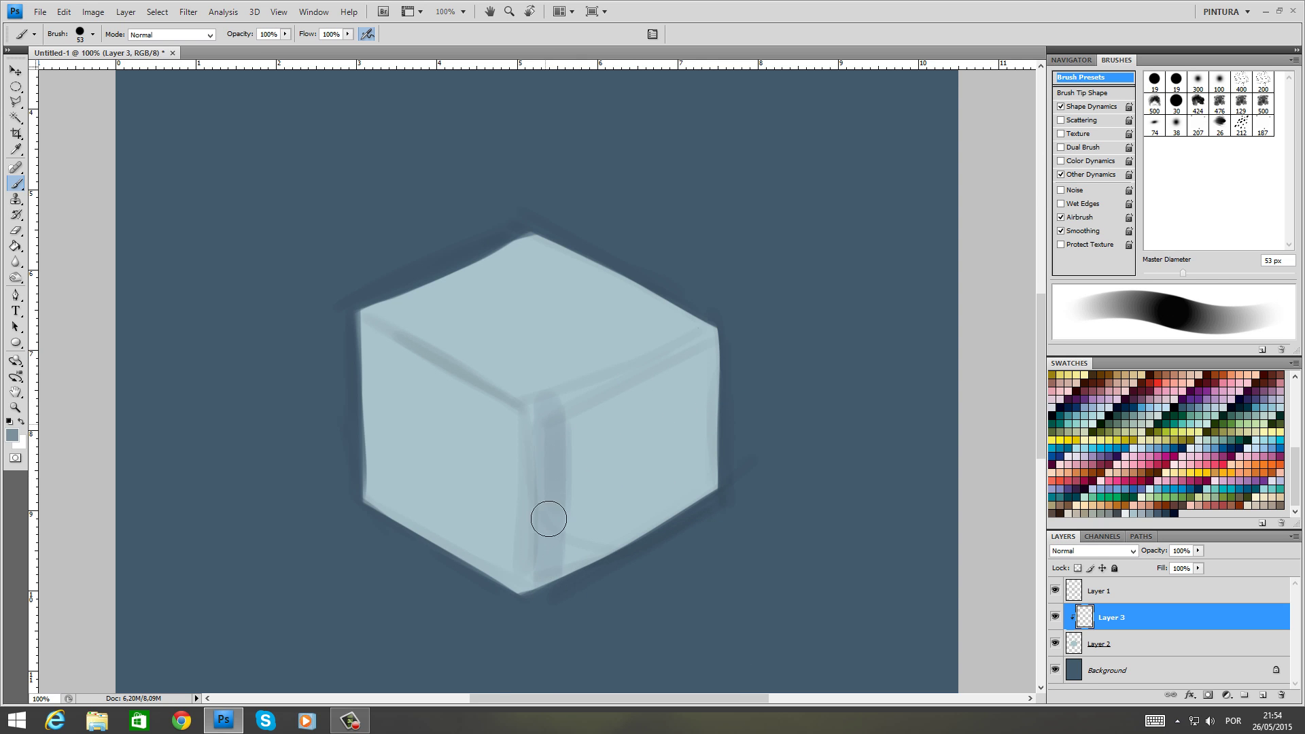
left_click(1056, 591)
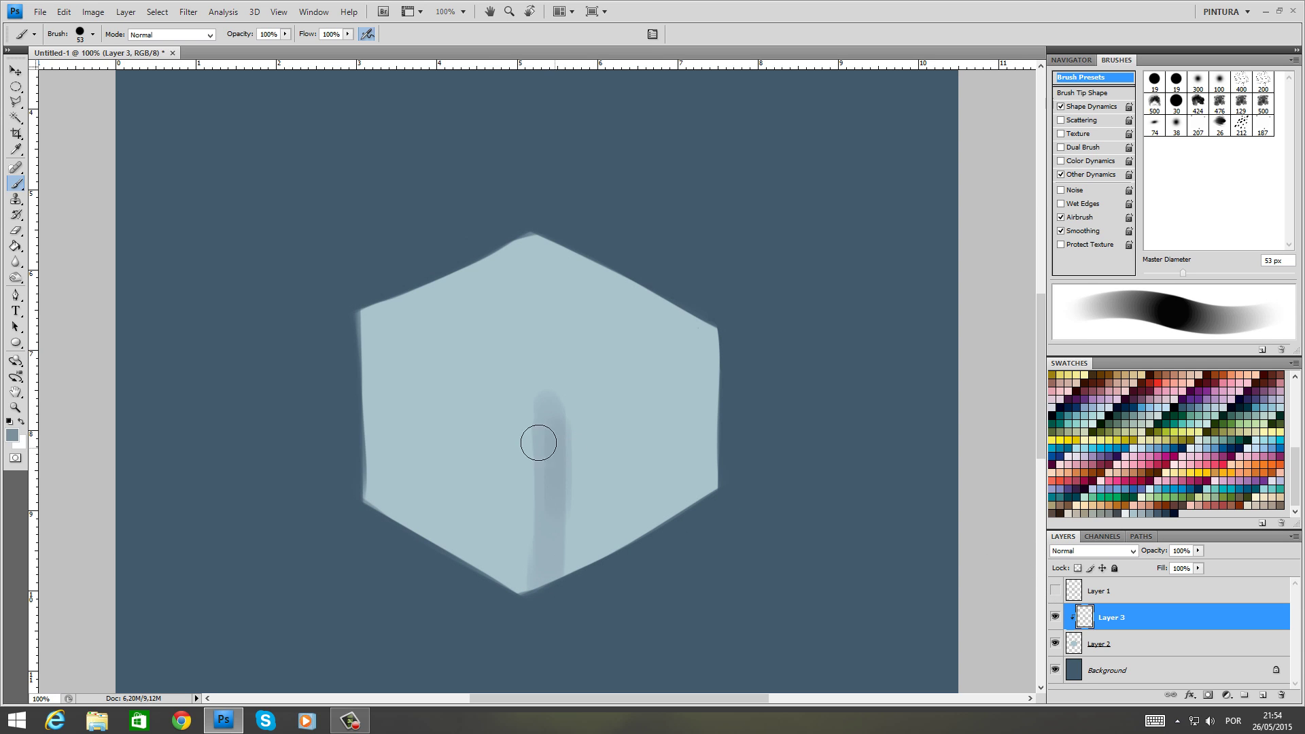
left_click(1055, 591)
Shade the entire right face grey-blue, enlarging the brush to 156 px, and check the shading with the sketch temporarily hidden
mouse_move(711, 362)
left_mouse_down()
mouse_move(552, 405)
mouse_move(674, 365)
mouse_move(710, 329)
mouse_move(696, 500)
mouse_move(696, 472)
mouse_move(709, 512)
mouse_move(671, 383)
mouse_move(625, 520)
mouse_move(593, 492)
mouse_move(542, 501)
mouse_move(535, 588)
mouse_move(537, 422)
mouse_move(588, 391)
mouse_move(541, 423)
mouse_move(718, 359)
mouse_move(553, 443)
left_mouse_up()
right_click(675, 436)
left_click_drag(720, 446, 729, 447)
right_click(573, 495)
mouse_move(676, 506)
left_mouse_down()
mouse_move(667, 400)
mouse_move(583, 551)
mouse_move(574, 507)
mouse_move(603, 431)
mouse_move(679, 374)
left_mouse_up()
left_click(533, 466)
left_click(1056, 590)
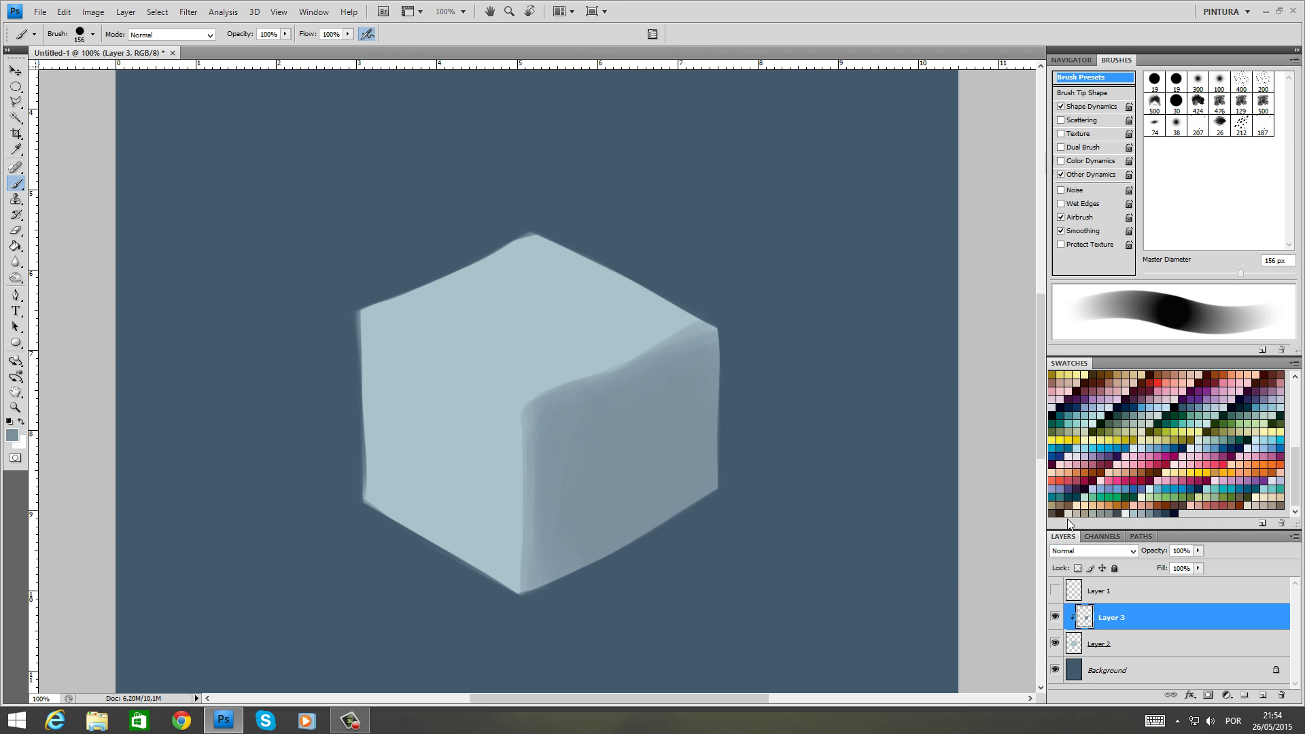
left_click(1055, 590)
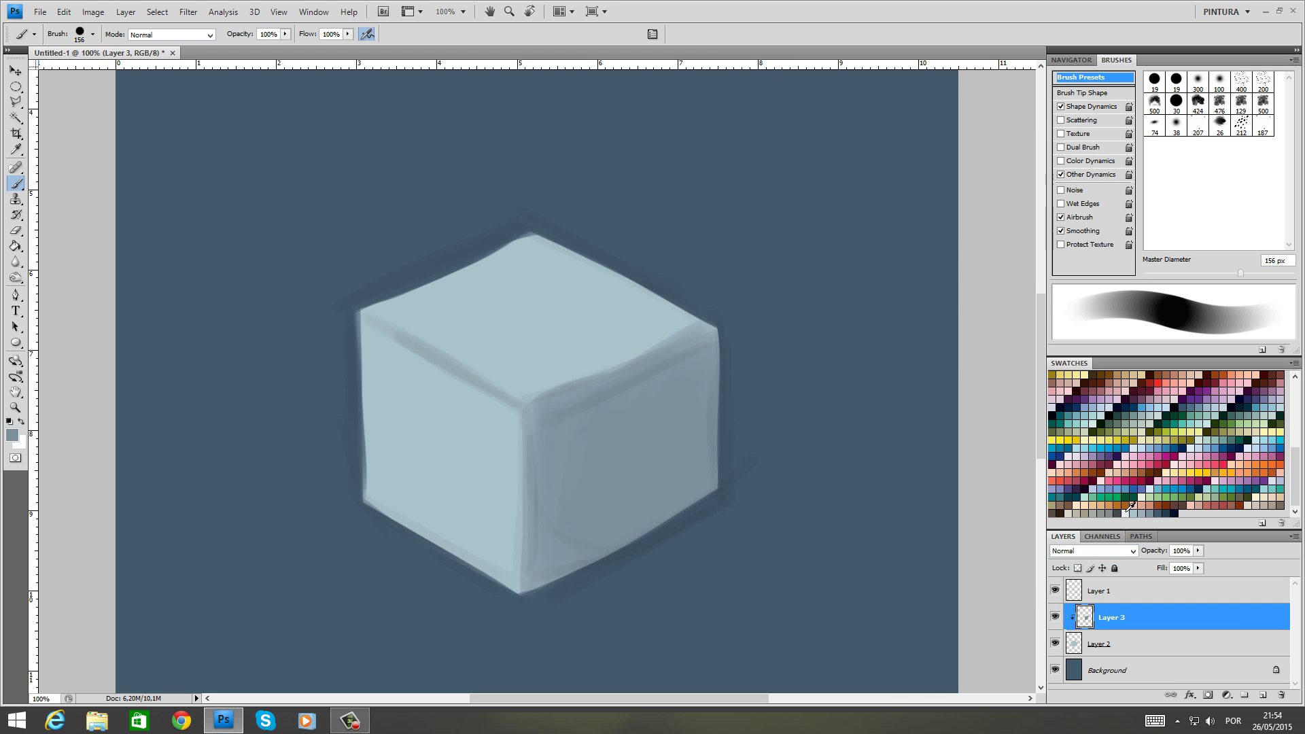
Paint the cube's top face a paler blue with the 156 px brush and hide the sketch on Layer 1
mouse_move(558, 257)
left_mouse_down()
mouse_move(630, 287)
mouse_move(586, 262)
mouse_move(620, 302)
mouse_move(518, 250)
mouse_move(617, 308)
mouse_move(521, 259)
mouse_move(428, 249)
mouse_move(412, 262)
mouse_move(437, 302)
mouse_move(414, 297)
mouse_move(506, 347)
mouse_move(437, 318)
mouse_move(559, 350)
mouse_move(528, 352)
mouse_move(631, 312)
mouse_move(524, 354)
mouse_move(671, 292)
mouse_move(515, 356)
left_mouse_up()
left_click(617, 300, "alt")
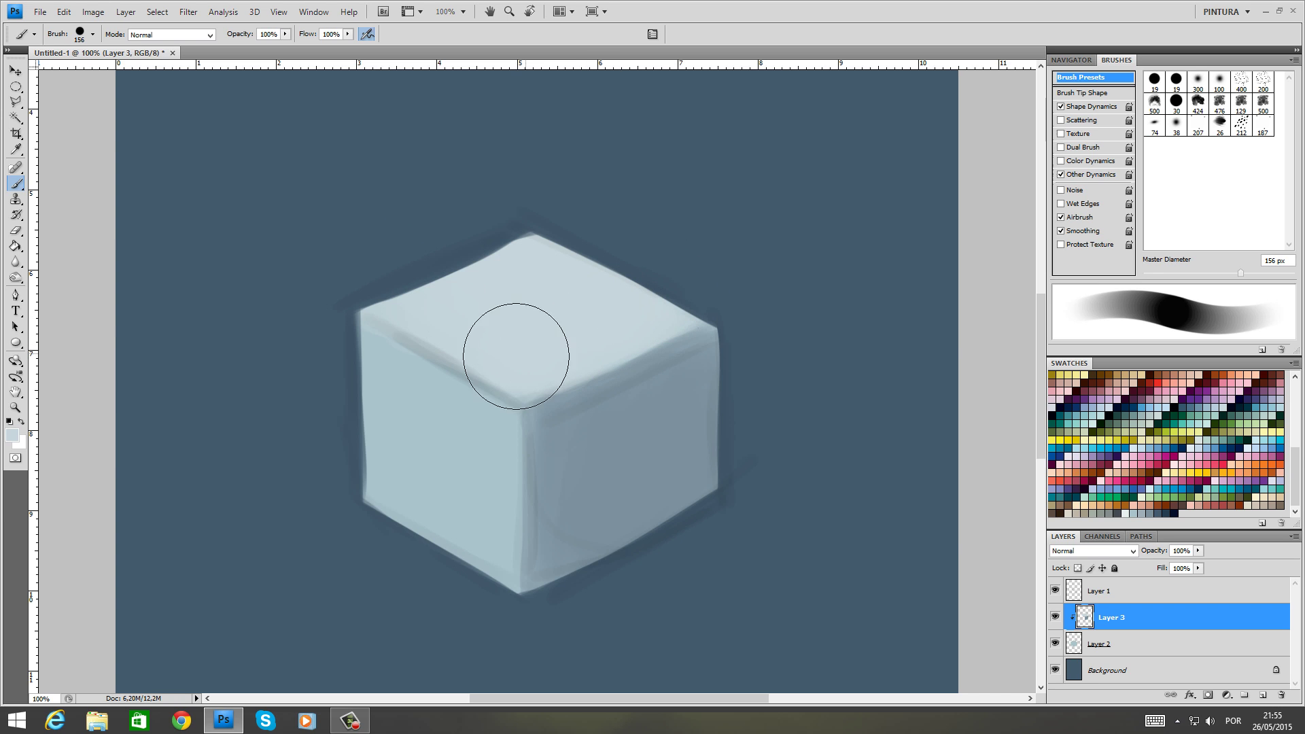
left_click(1054, 589)
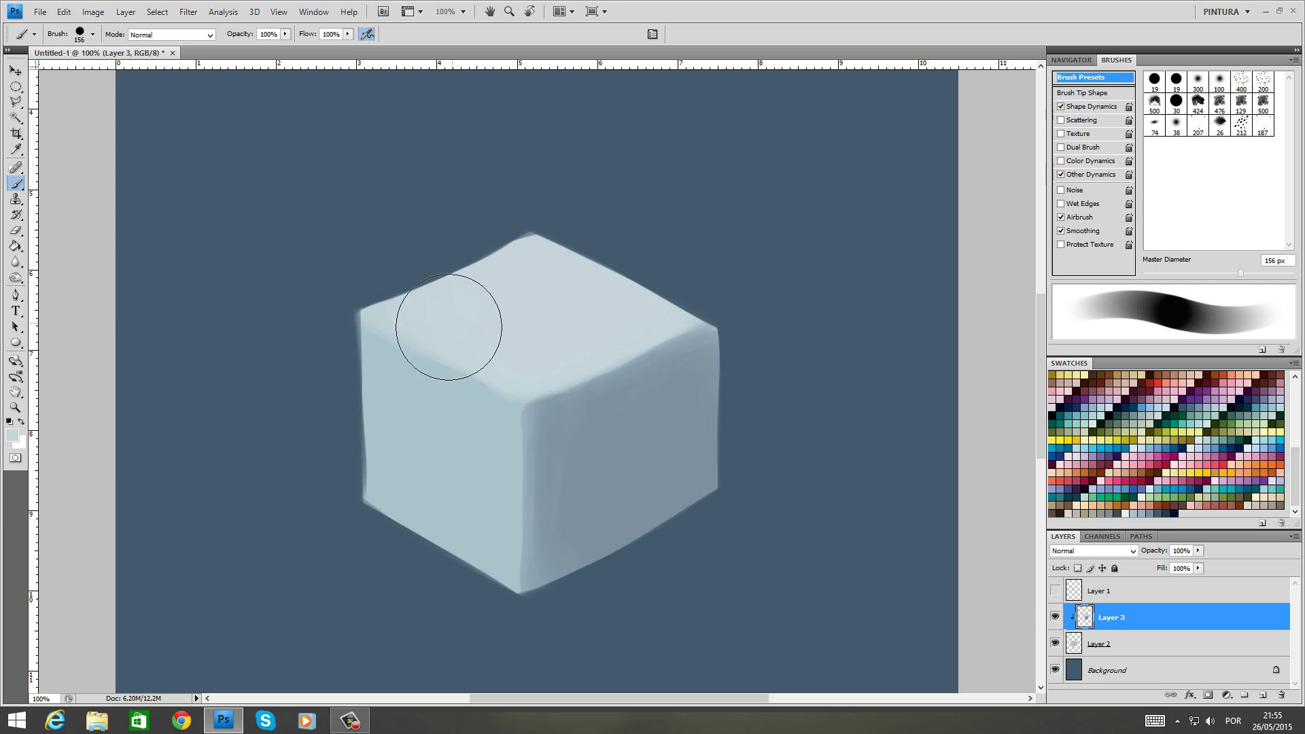
left_click_drag(655, 295, 539, 357)
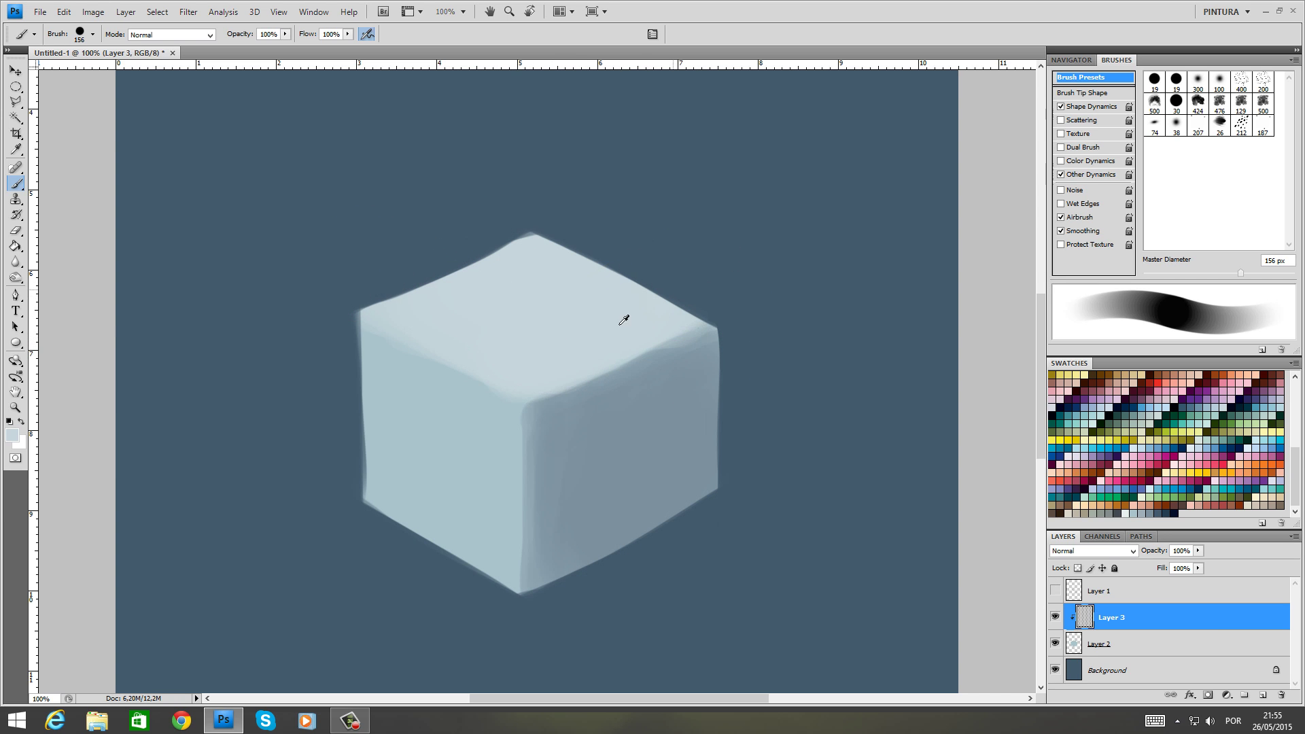
Touch up the upper part of the right face with its sampled grey-blue, and resample the top face's pale blue
left_click(626, 405, "alt")
mouse_move(696, 353)
left_mouse_down()
mouse_move(663, 403)
mouse_move(739, 373)
left_mouse_up()
left_click(627, 326, "alt")
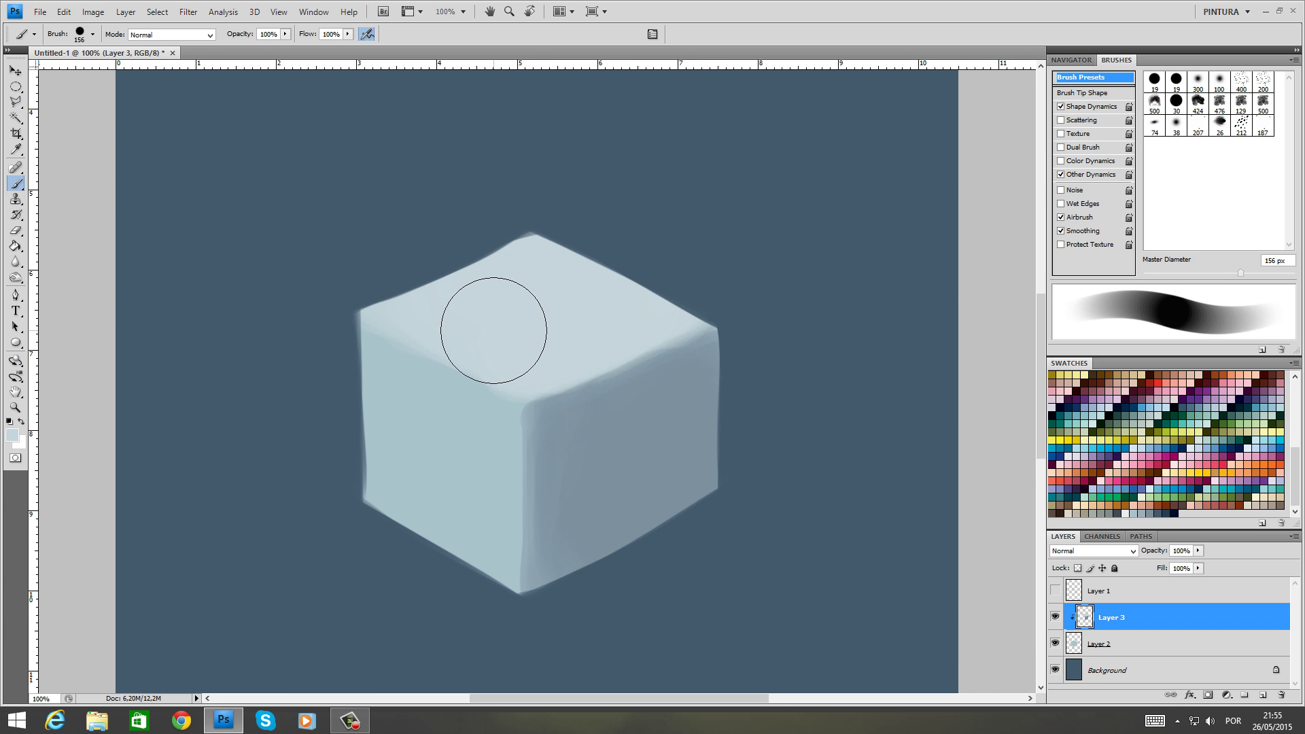
scroll(494, 330, "down", 2)
scroll(497, 335, "up", 1)
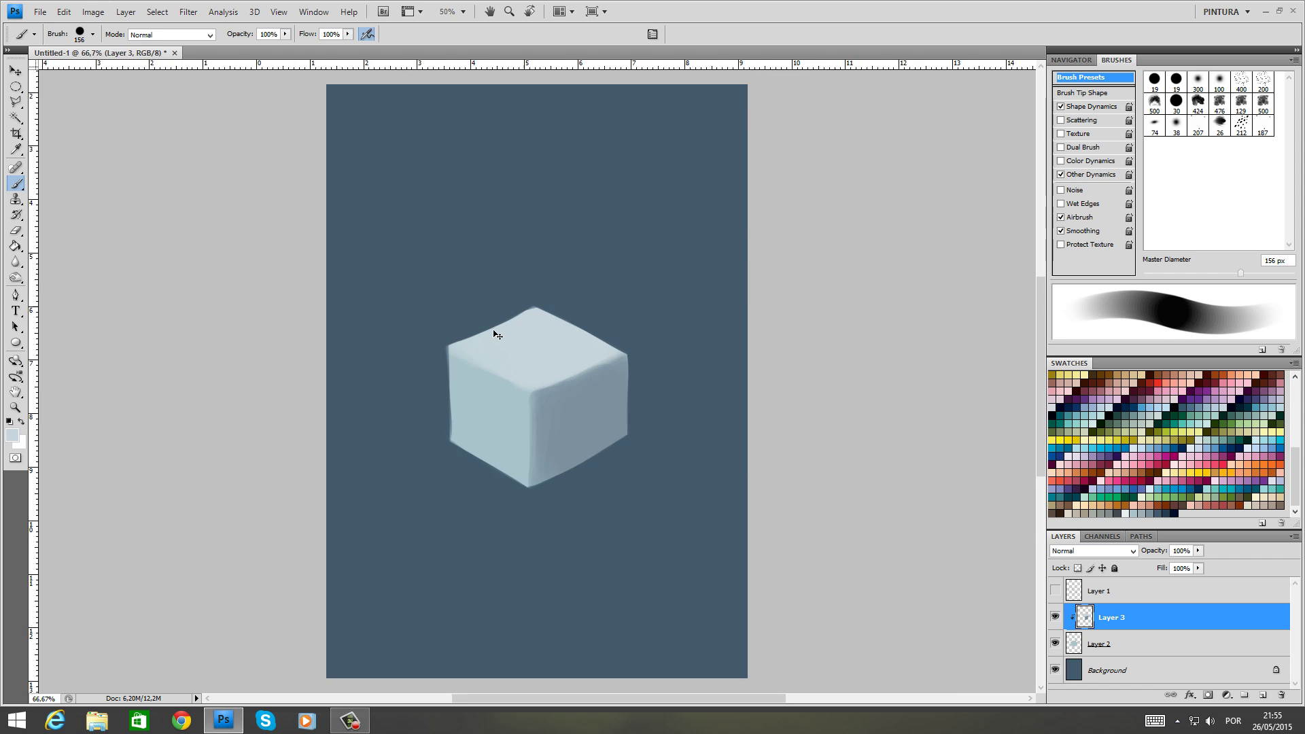
scroll(497, 335, "up", 1)
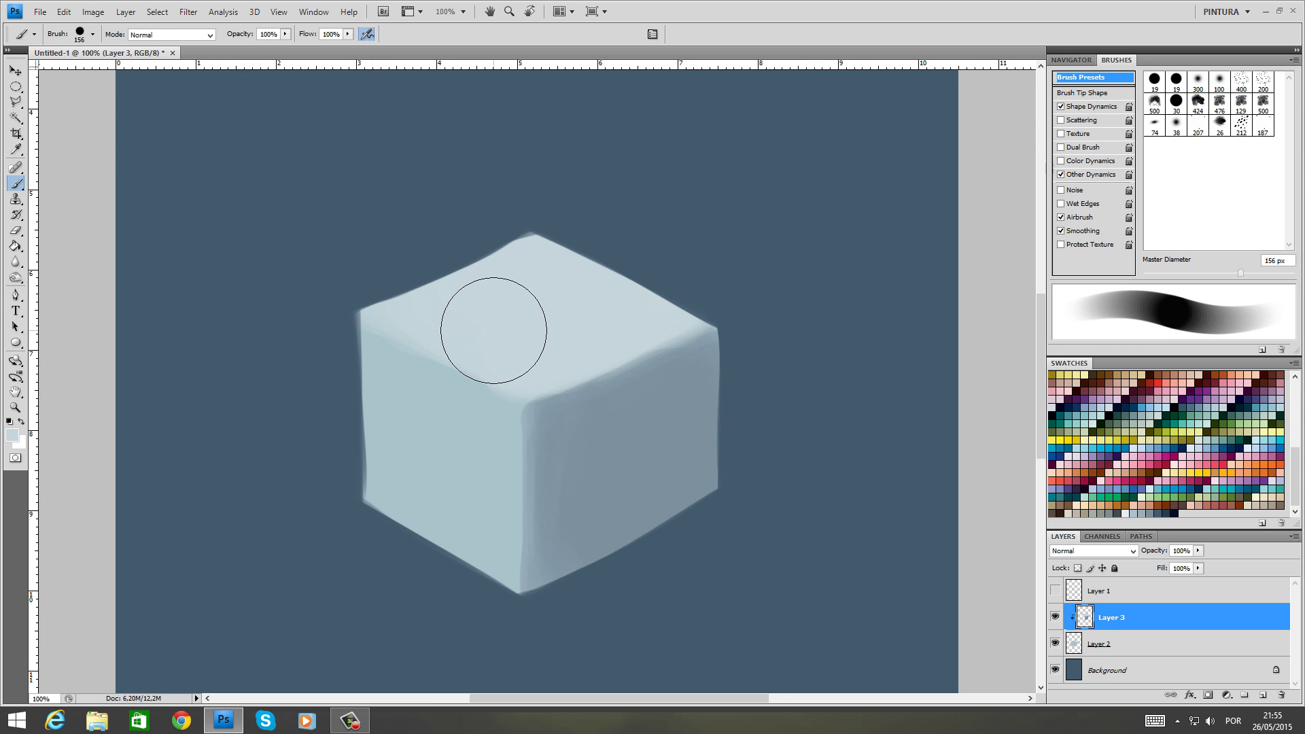
left_click(642, 405, "alt")
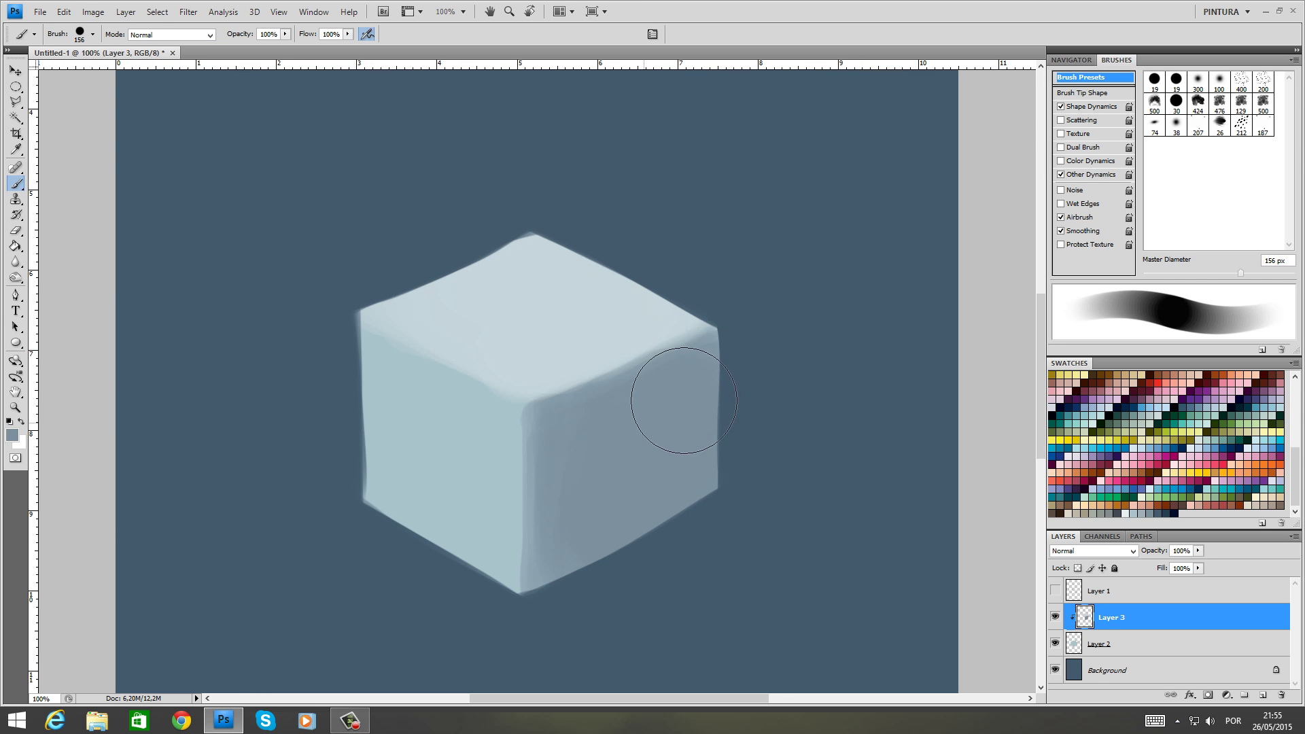
right_click(785, 448)
left_click_drag(749, 446, 756, 445)
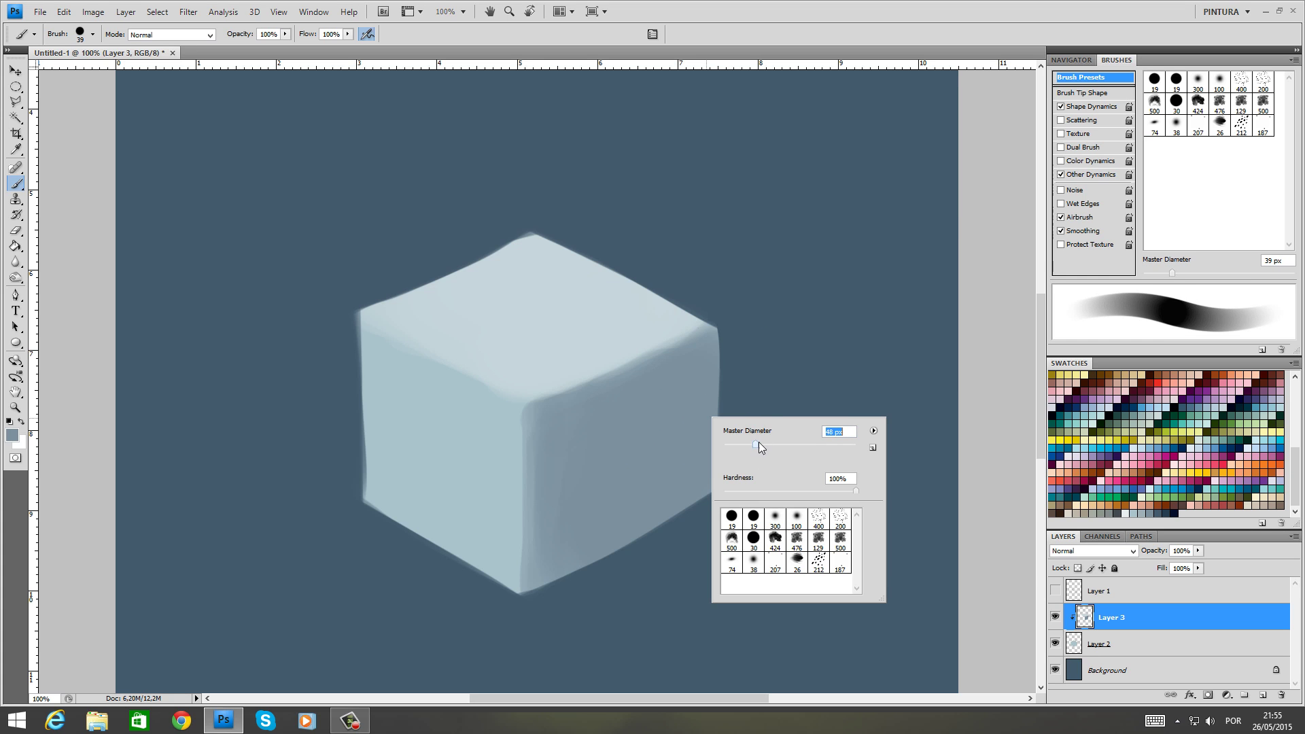
key("Return")
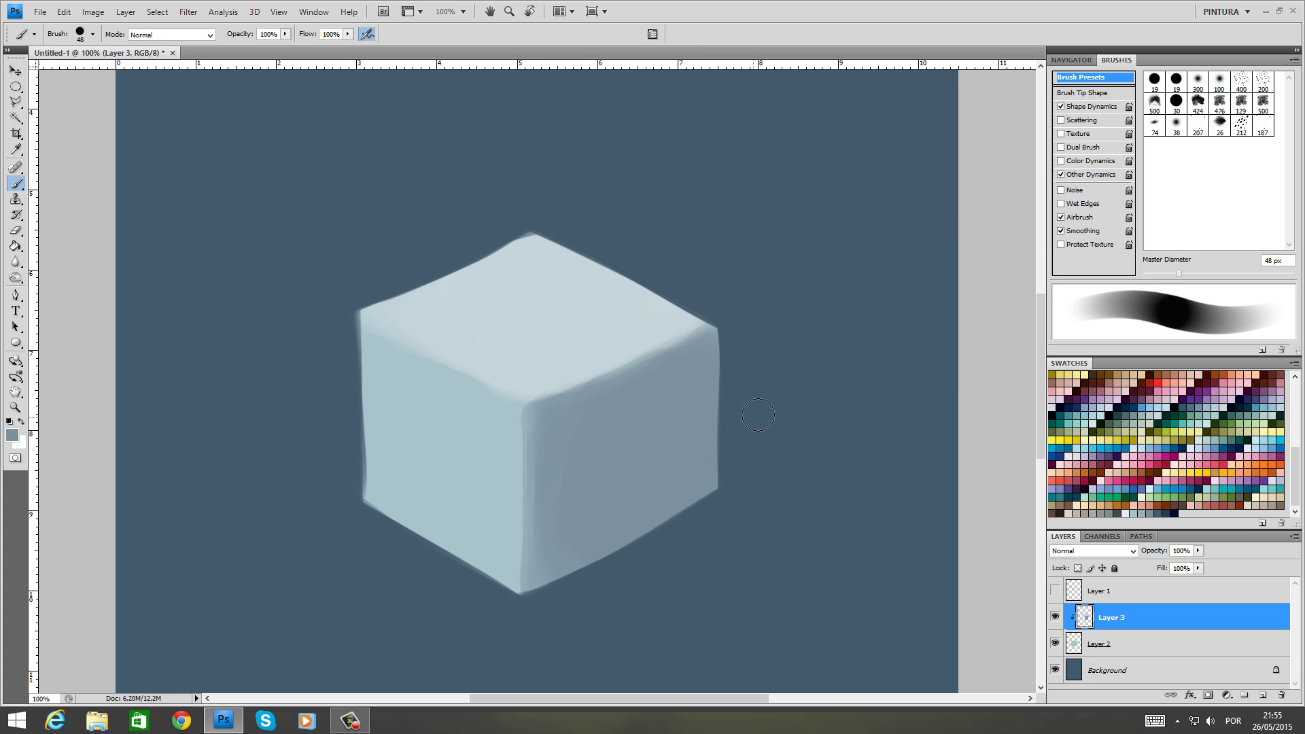
left_click(1242, 104)
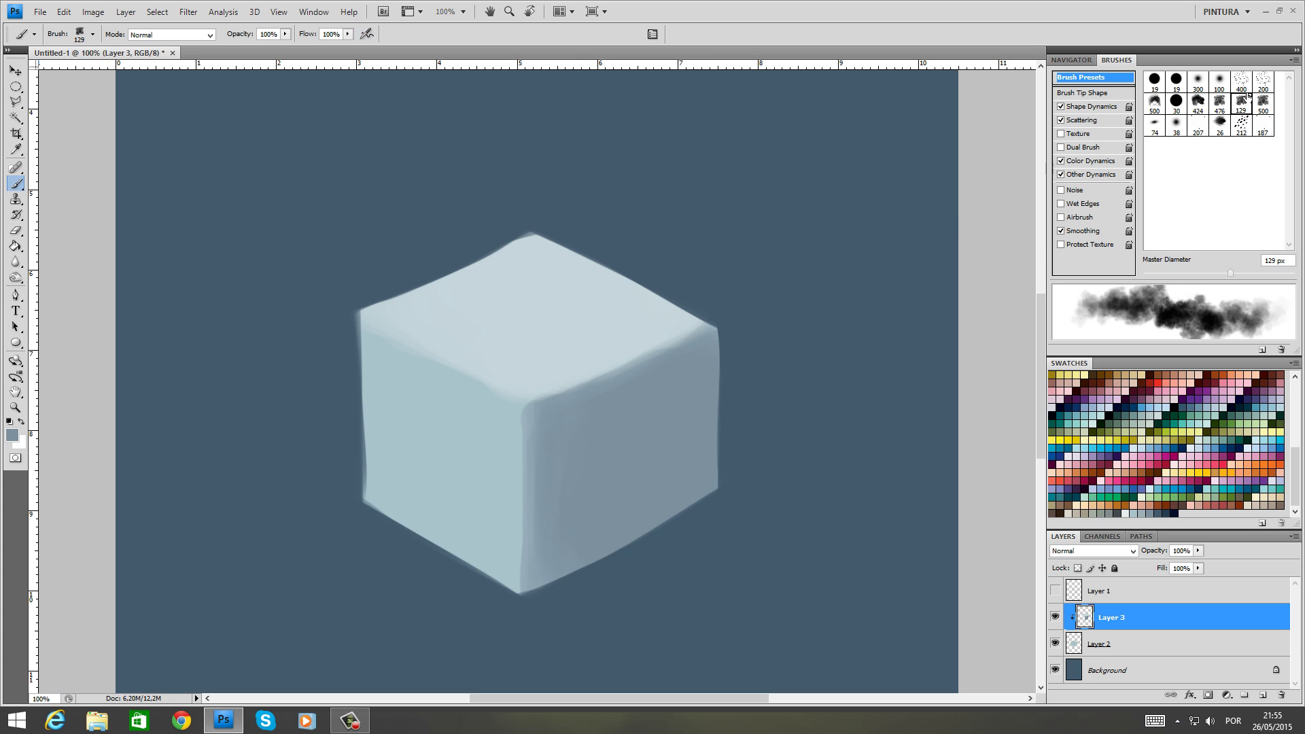
left_click(1262, 85)
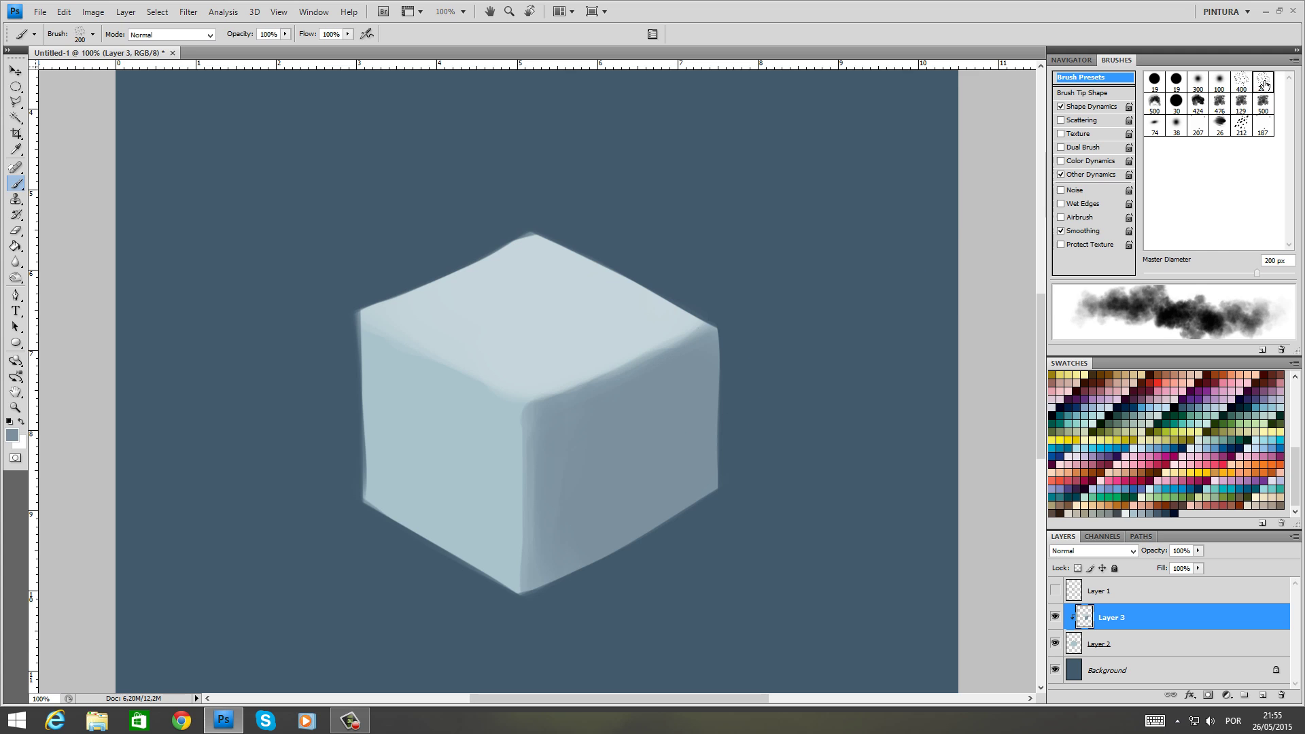
left_click(1242, 83)
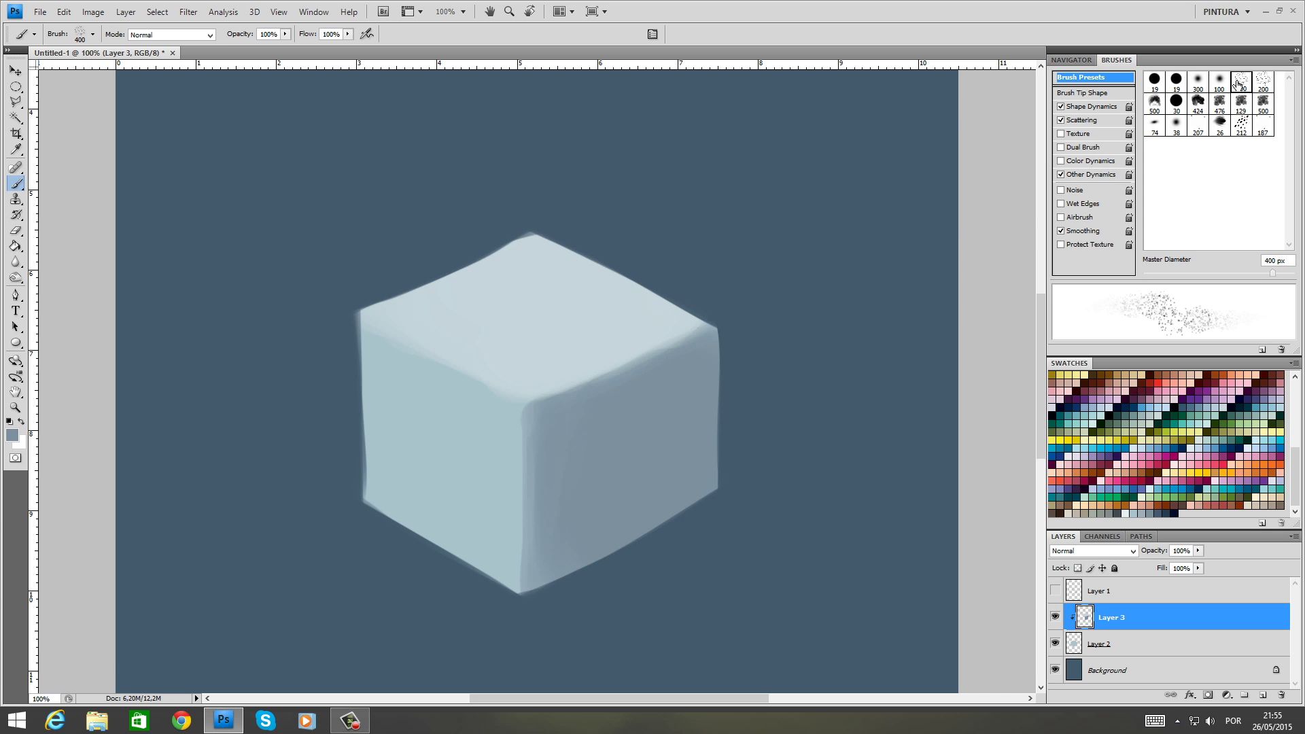
double_click(1159, 513)
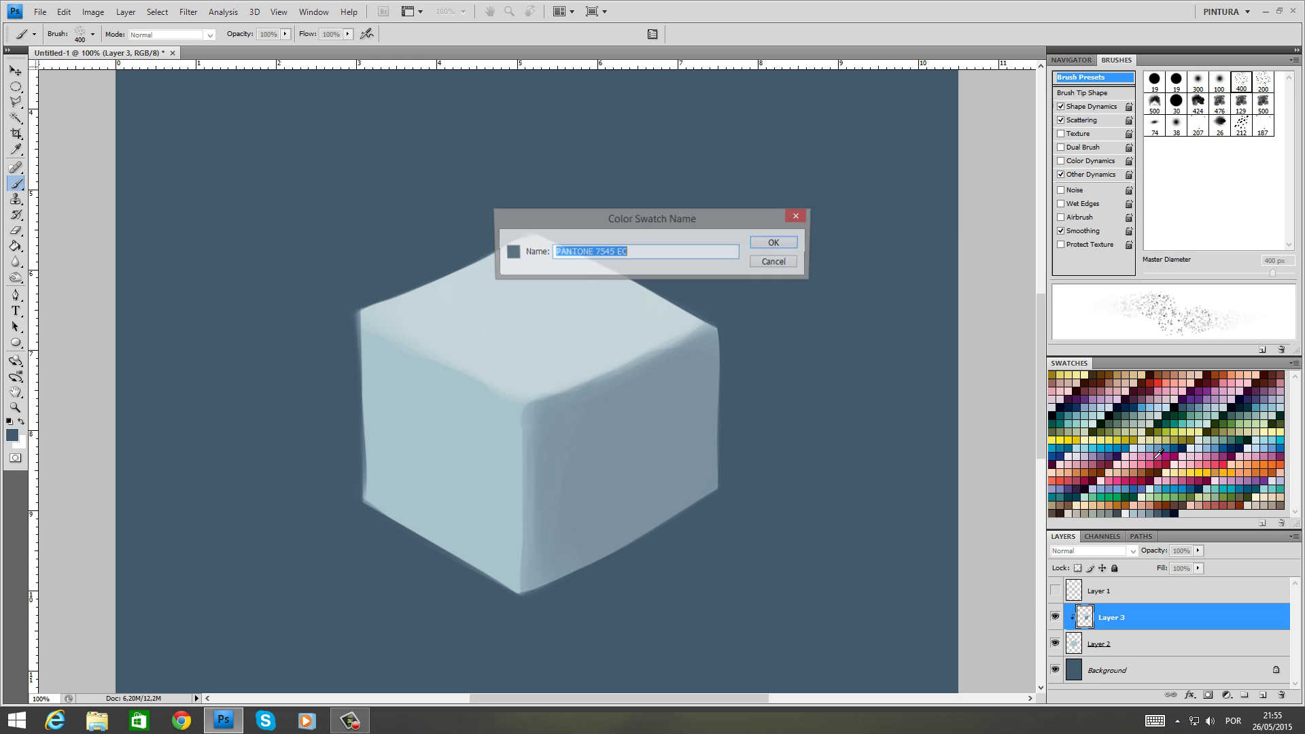
left_click(769, 247)
Paint a thin near-white highlight along the edge between the top and left faces with a 7 px round brush
right_click(649, 437)
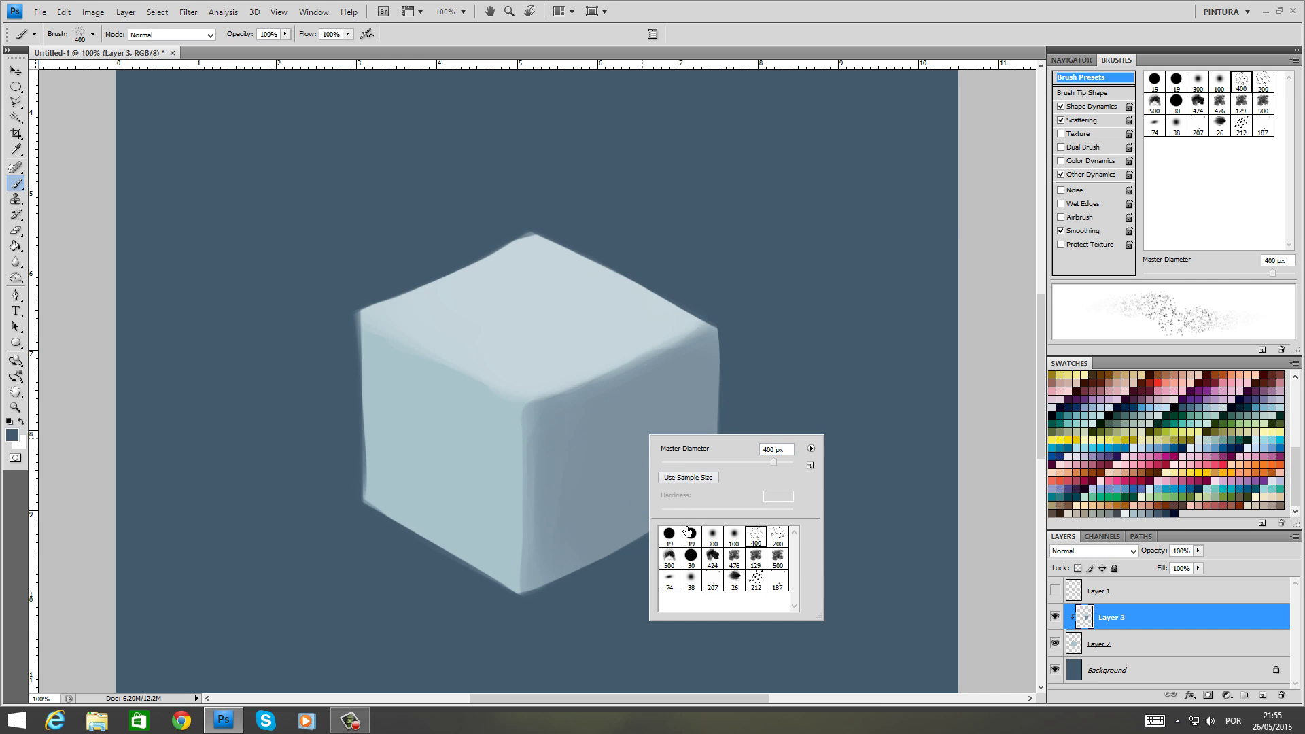
left_click(670, 535)
mouse_move(672, 463)
left_mouse_down()
mouse_move(698, 461)
mouse_move(663, 461)
left_mouse_up()
left_click(1047, 605)
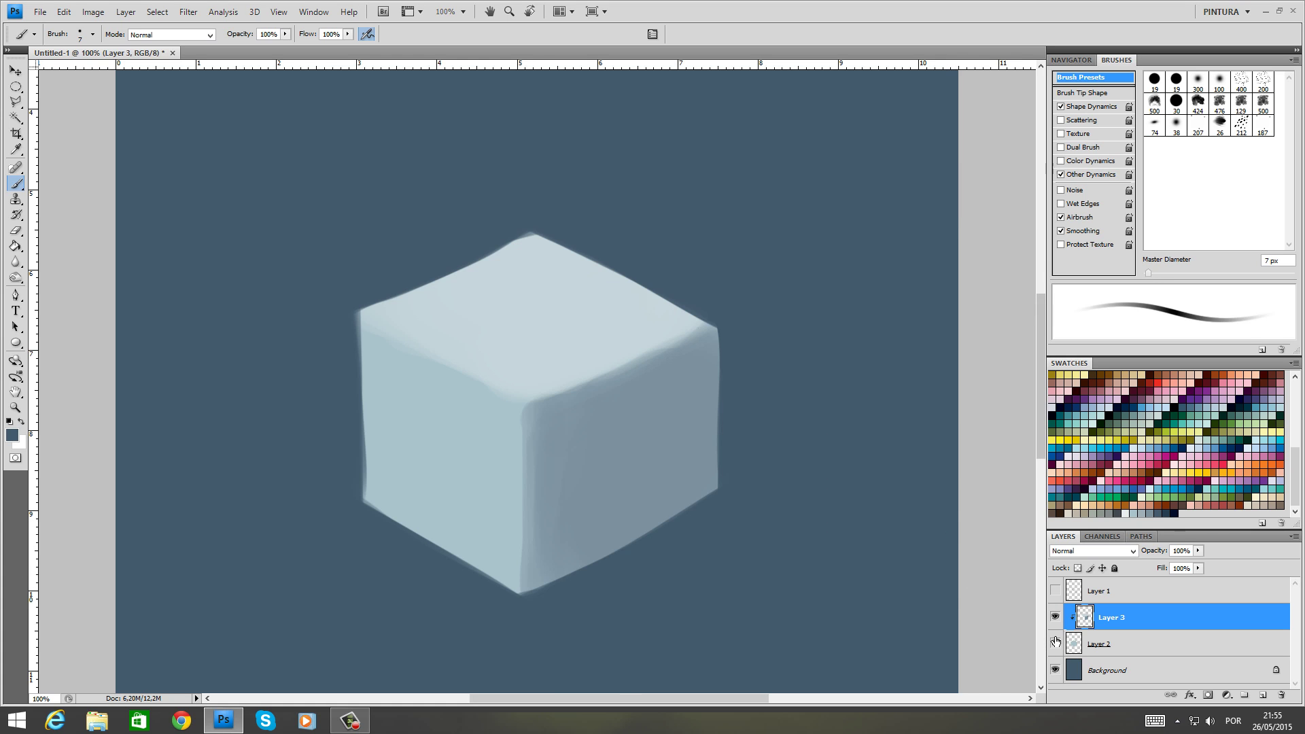
left_click(1123, 513)
right_click(421, 340)
left_click(410, 352)
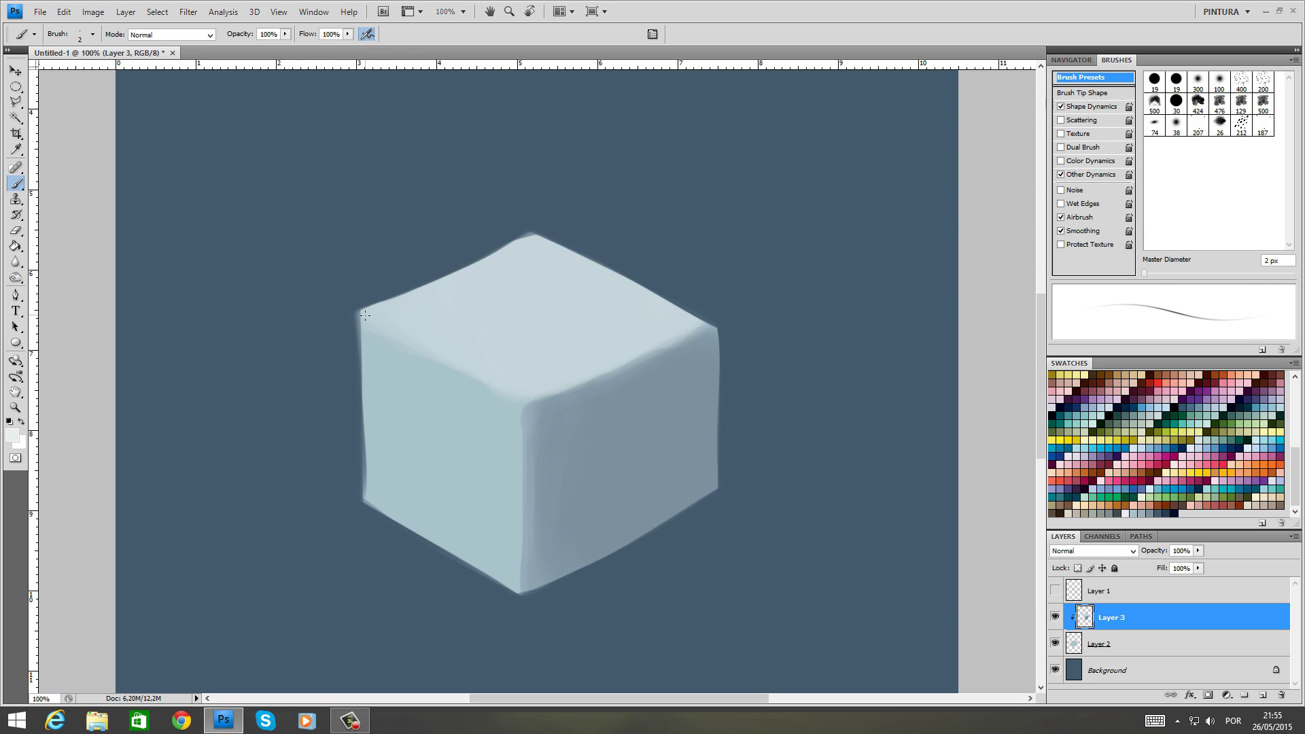
right_click(373, 318)
left_click(388, 344)
left_click(360, 315)
left_click_drag(381, 331, 363, 318)
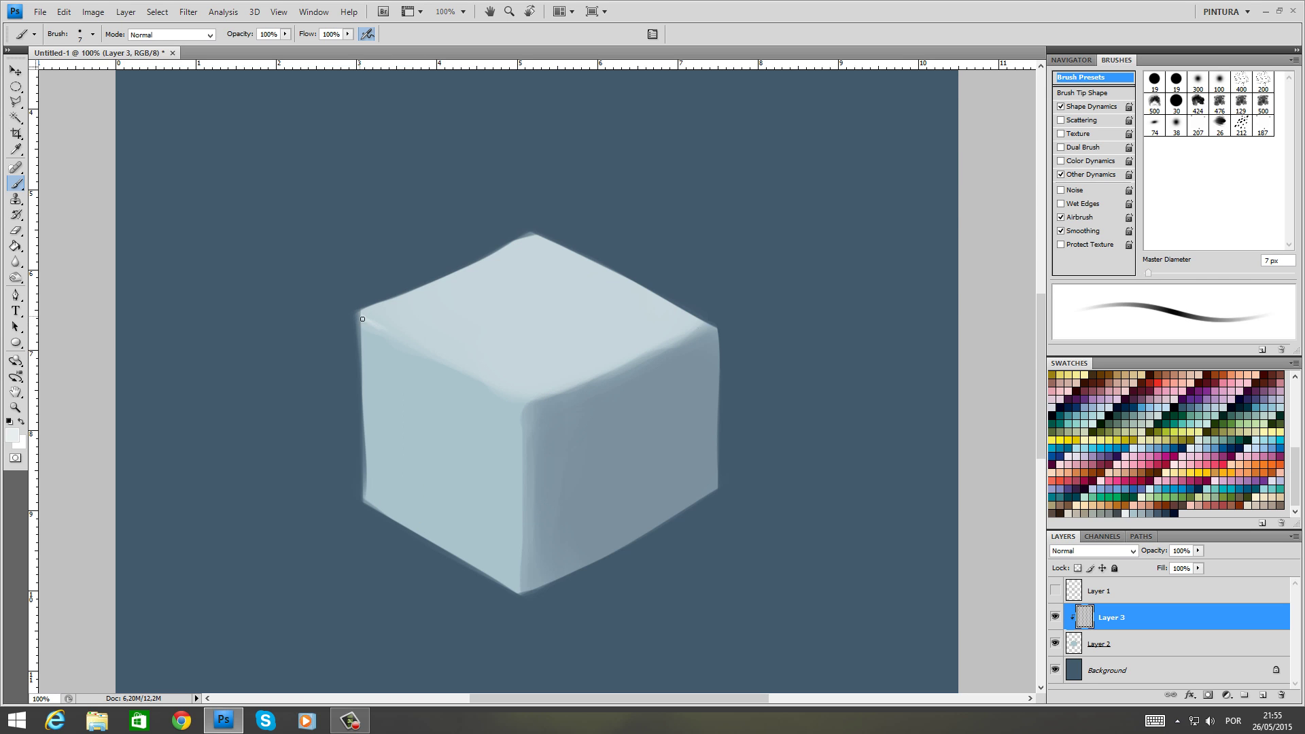
mouse_move(425, 351)
left_mouse_down()
mouse_move(522, 407)
mouse_move(354, 306)
left_mouse_up()
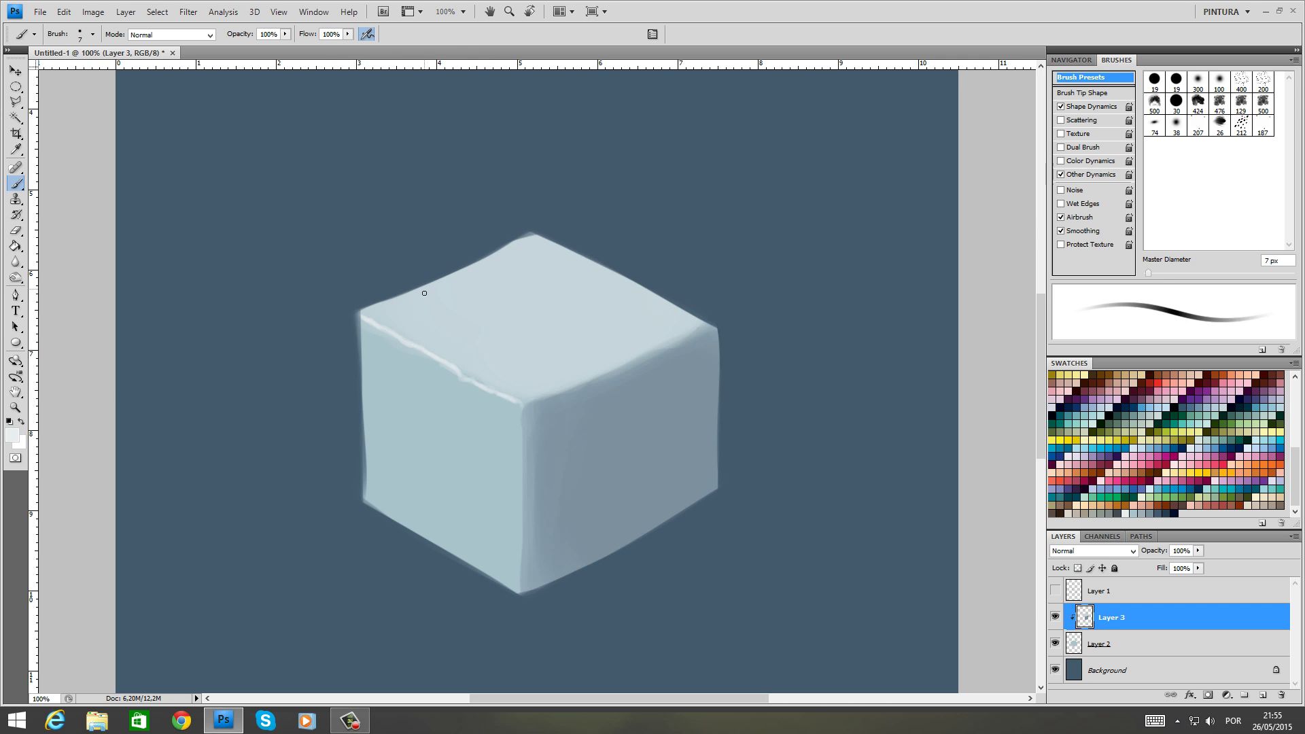
Soften the highlight between the top and left faces with sampled face colours and a 15 px brush
left_click(416, 366, "alt")
right_click(408, 363)
type("15")
key("Return")
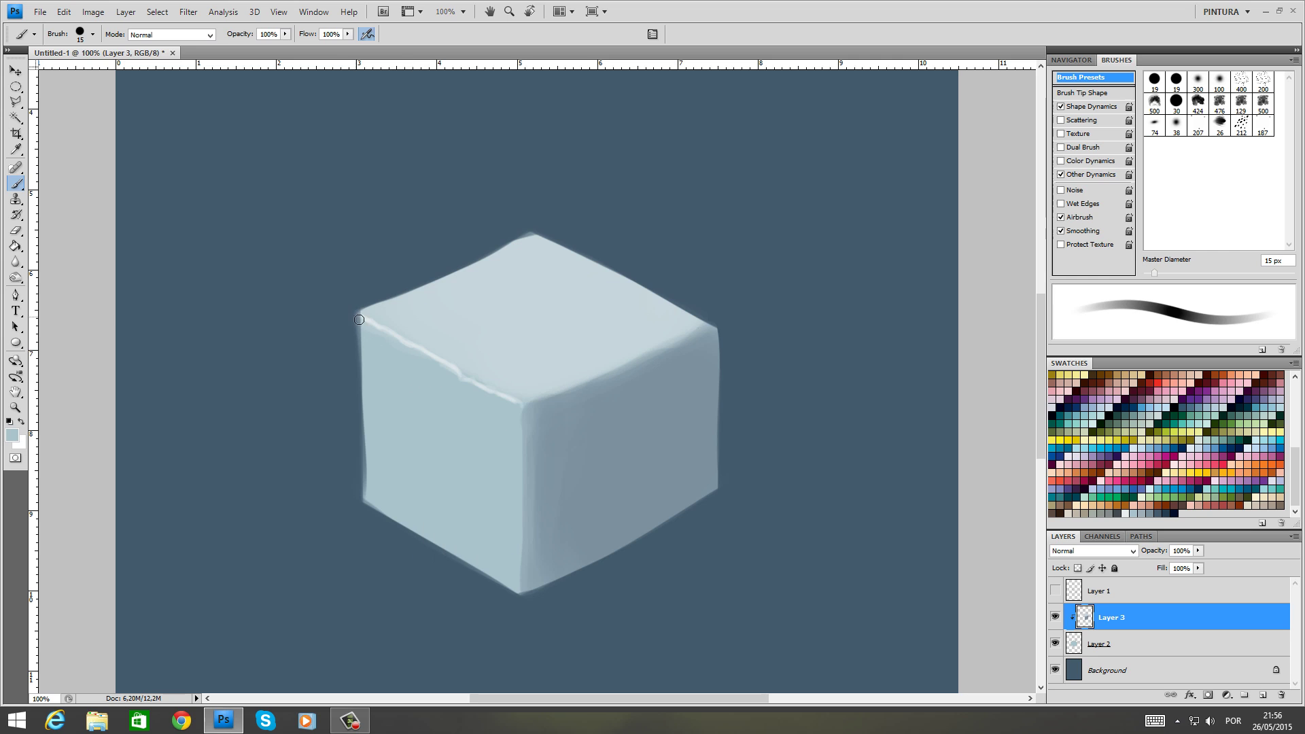
mouse_move(360, 321)
left_mouse_down()
mouse_move(514, 408)
mouse_move(438, 373)
left_mouse_up()
left_click(468, 369, "alt")
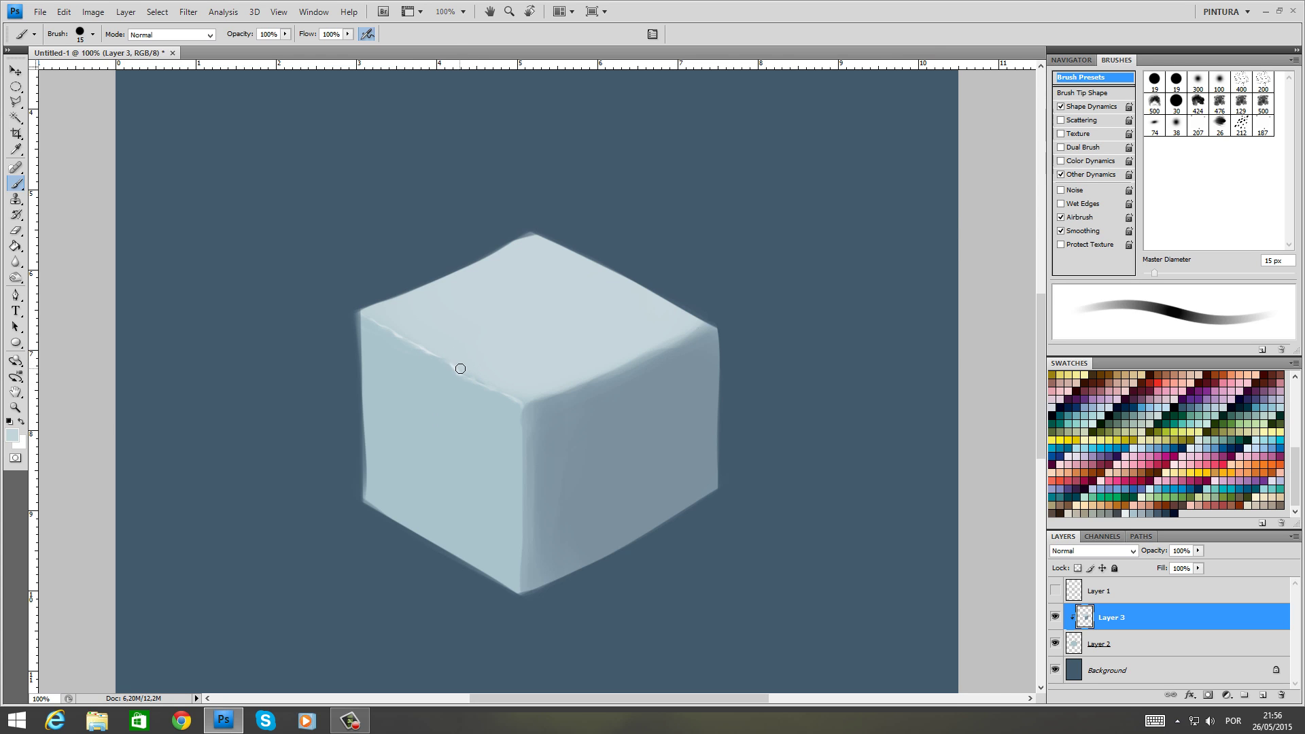
left_click_drag(437, 347, 404, 335)
Paint a thin white highlight along the edge between the top and right faces
key("d")
key("x")
right_click(678, 390)
mouse_move(708, 402)
left_mouse_down()
mouse_move(693, 402)
mouse_move(706, 402)
left_mouse_up()
right_click(558, 410)
mouse_move(587, 420)
left_mouse_down()
mouse_move(533, 402)
mouse_move(709, 329)
mouse_move(703, 368)
left_mouse_up()
Blend the highlight between the top and right faces with colours sampled from both faces, using a 15 px brush
left_click(691, 322, "alt")
right_click(682, 339)
mouse_move(685, 330)
left_mouse_down()
mouse_move(631, 353)
mouse_move(631, 378)
mouse_move(607, 381)
mouse_move(665, 352)
mouse_move(563, 397)
left_mouse_up()
left_click(633, 382, "alt")
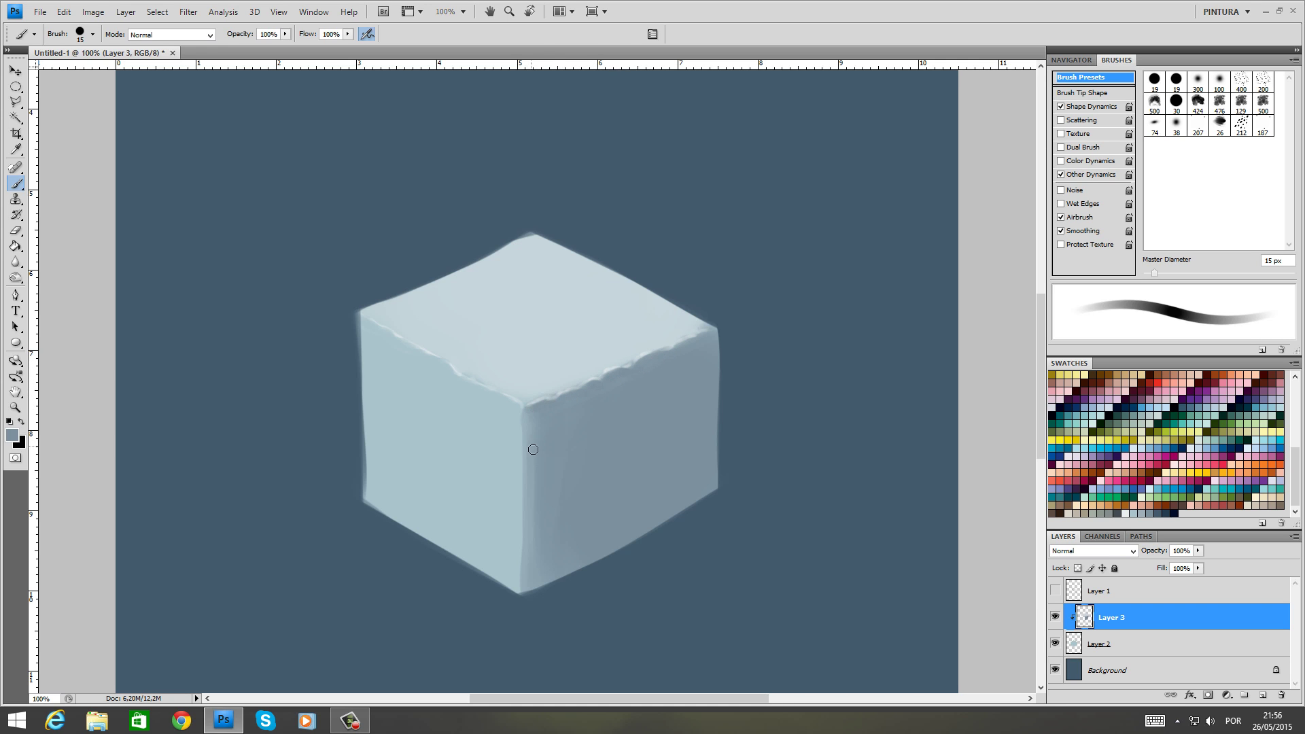
Paint a near-white highlight down the central vertical edge between the left and right faces with an 8 px brush
left_click(1126, 514)
right_click(603, 425)
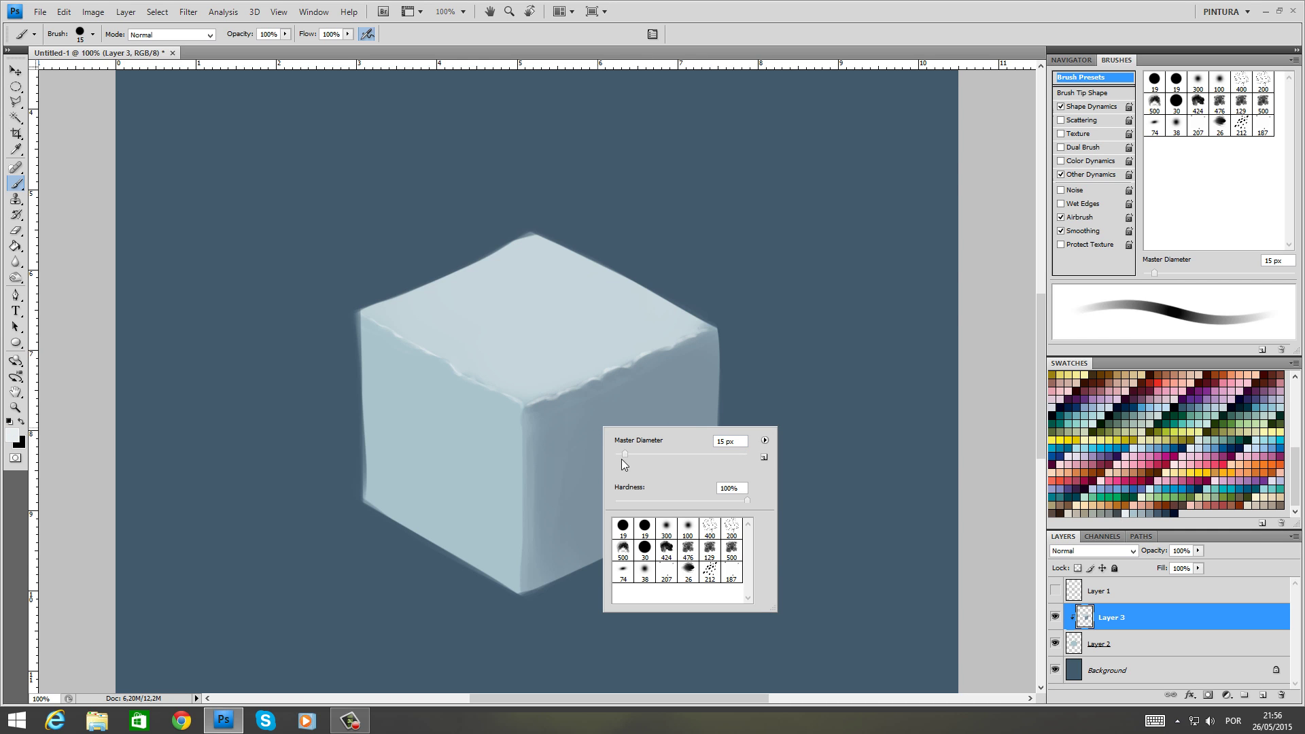
mouse_move(624, 454)
left_mouse_down()
mouse_move(523, 466)
mouse_move(522, 503)
left_mouse_up()
right_click(534, 435)
left_click(524, 411)
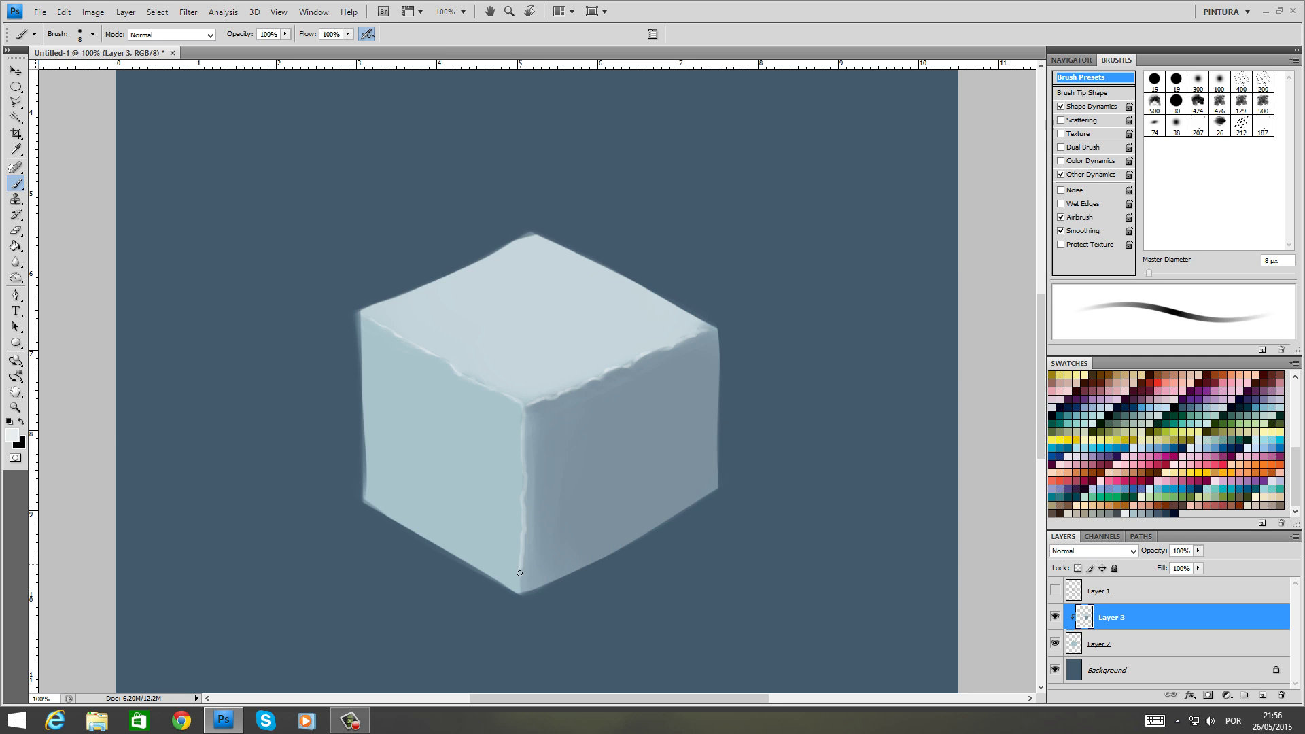
left_click_drag(520, 578, 522, 550)
Blend the central vertical highlight into the right face with a sampled grey-blue, using a 14 px brush and a 28 px brush
left_click(538, 480, "alt")
right_click(534, 444)
type("14")
key("Return")
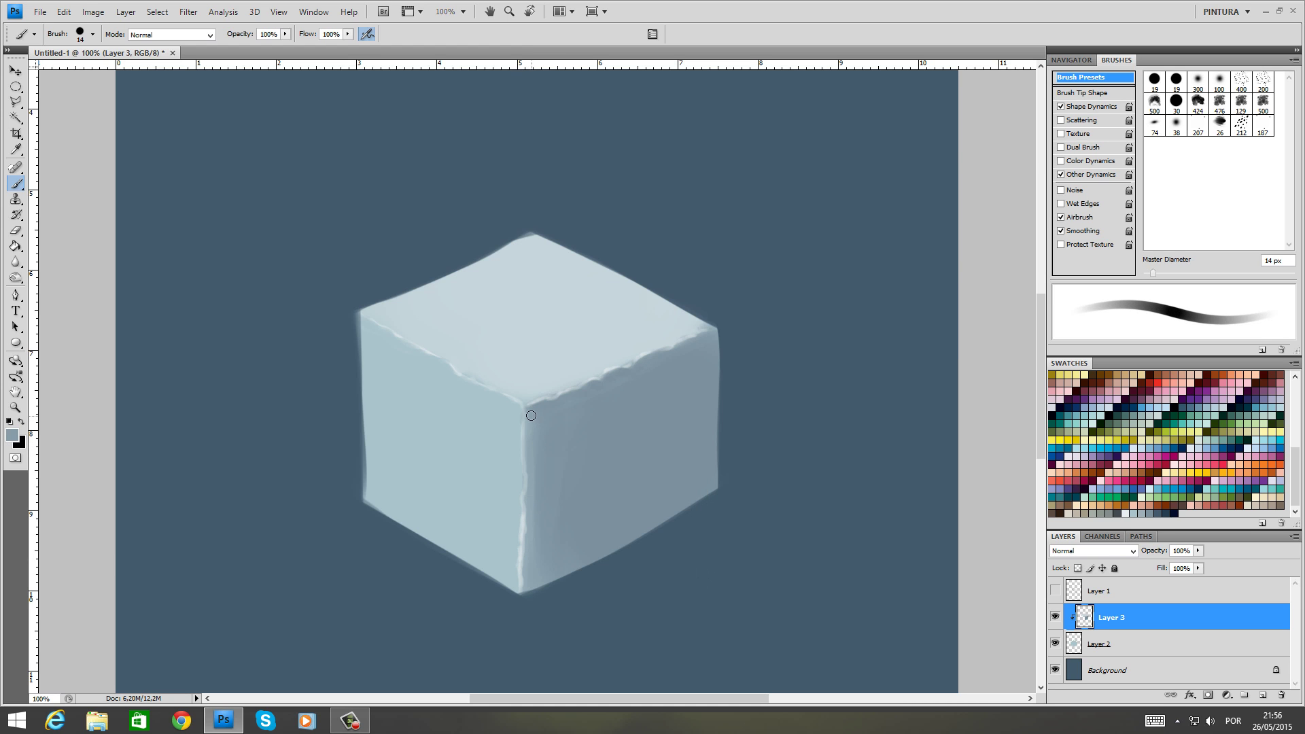
left_click_drag(527, 431, 522, 589)
left_click_drag(527, 536, 526, 515)
right_click(553, 564)
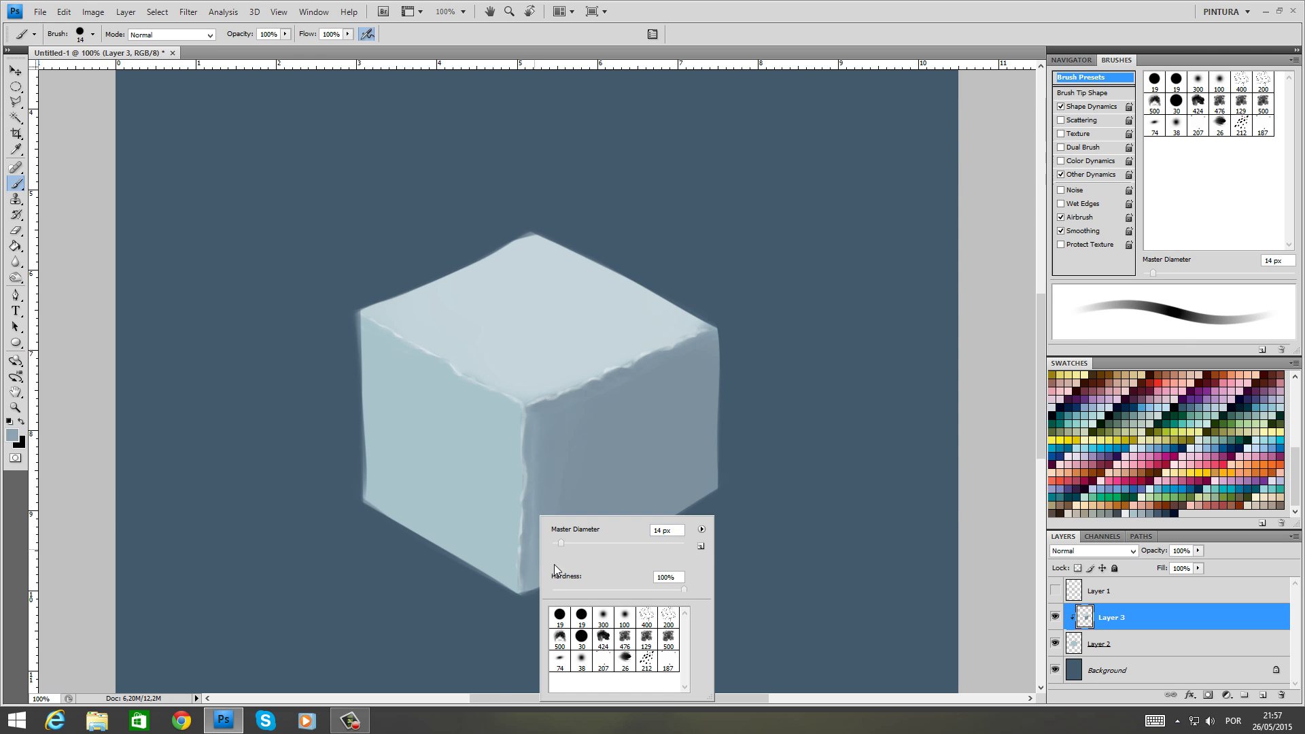
left_click_drag(565, 544, 572, 545)
left_click(532, 545)
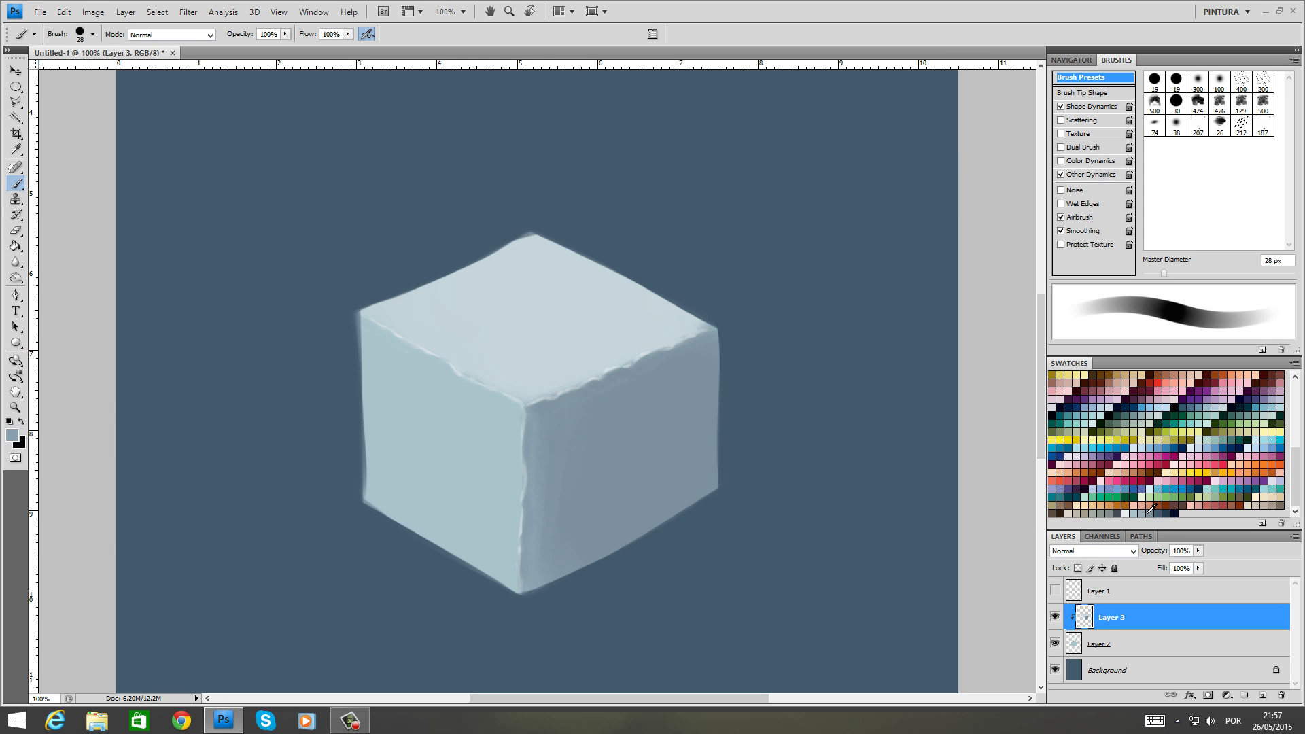
Shade the lower-right part of the right face with a dark blue swatch and a 69 px brush, blending it with sampled face colours
left_click(1176, 513)
left_click(1172, 507)
right_click(745, 467)
left_click_drag(780, 493, 810, 493)
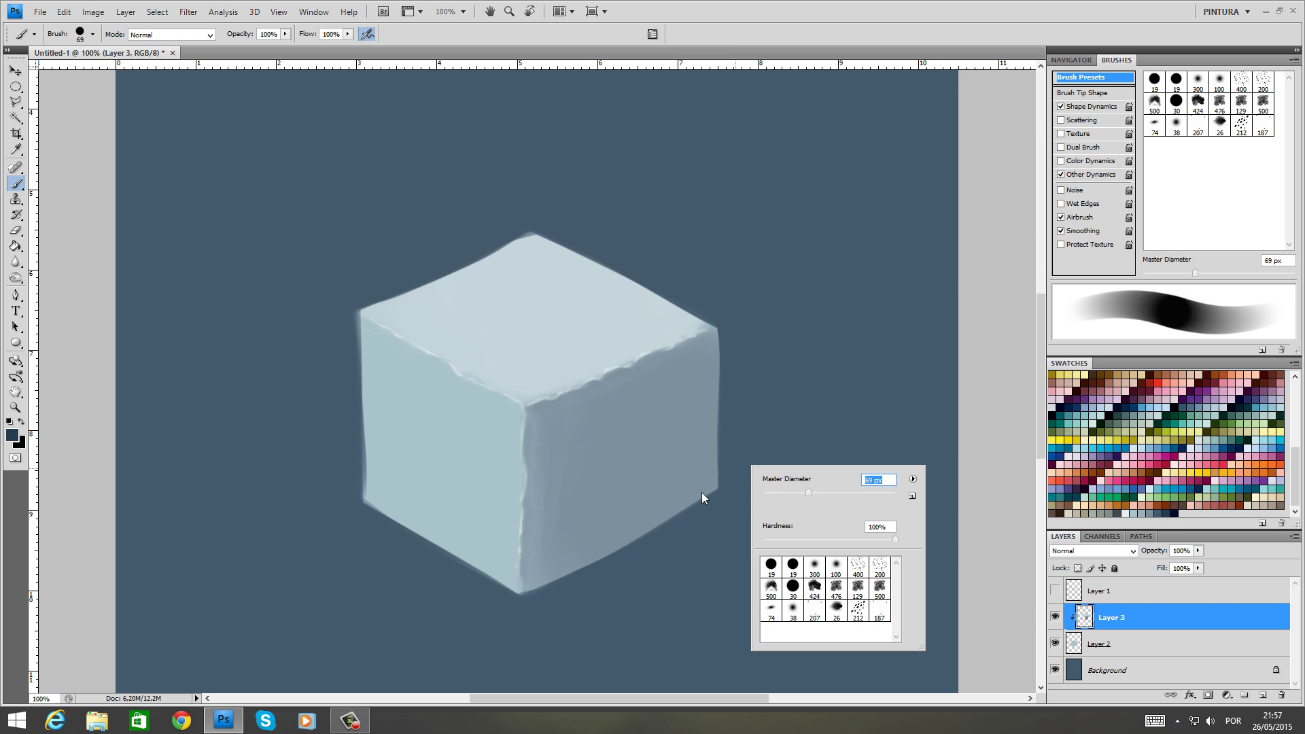
left_click_drag(722, 429, 646, 543)
mouse_move(726, 389)
left_mouse_down()
mouse_move(679, 501)
mouse_move(720, 453)
mouse_move(580, 571)
mouse_move(630, 523)
mouse_move(591, 547)
left_mouse_up()
left_click(687, 493, "alt")
mouse_move(706, 442)
left_mouse_down()
mouse_move(711, 403)
mouse_move(699, 410)
mouse_move(715, 393)
mouse_move(654, 483)
left_mouse_up()
left_click(699, 431, "alt")
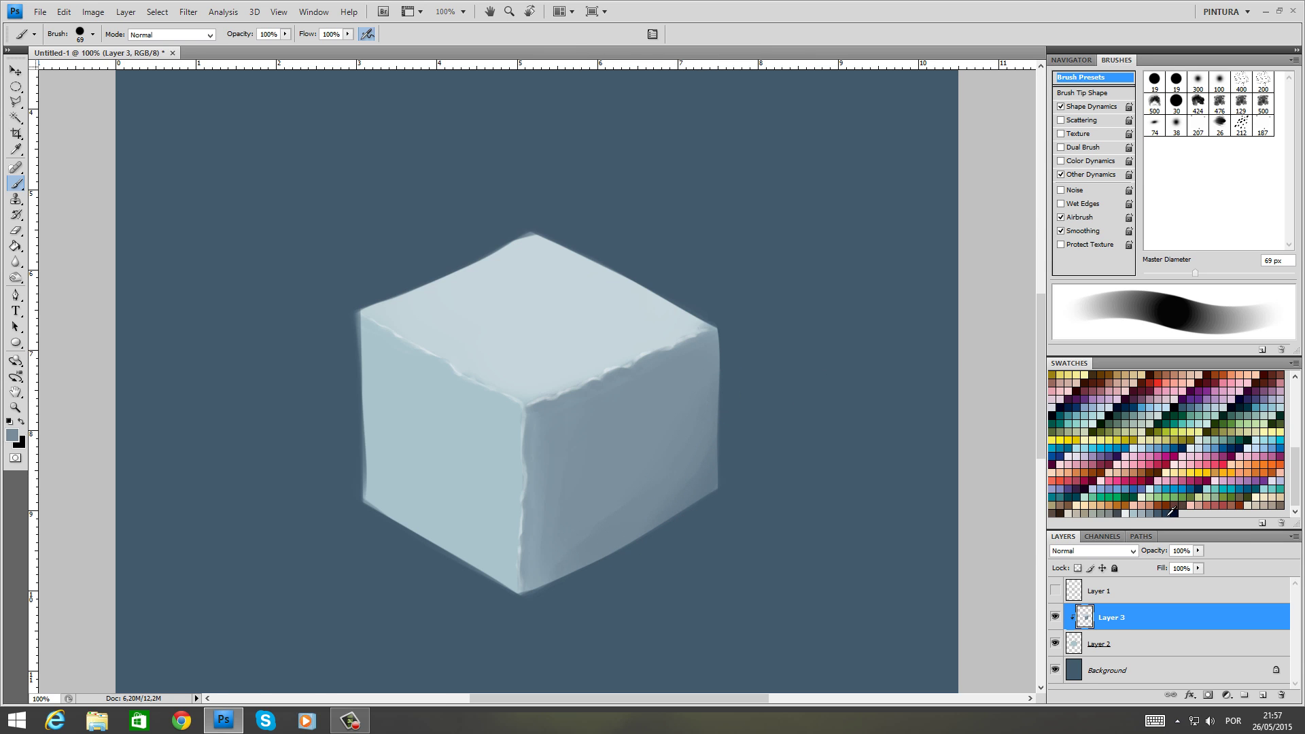
Deepen the shadow at the right face's lower-right corner with darker swatch colours and the 69 px brush
left_click(1172, 487)
mouse_move(654, 521)
left_mouse_down()
mouse_move(720, 473)
mouse_move(764, 465)
left_mouse_up()
left_click(1178, 509)
left_click_drag(663, 520, 711, 459)
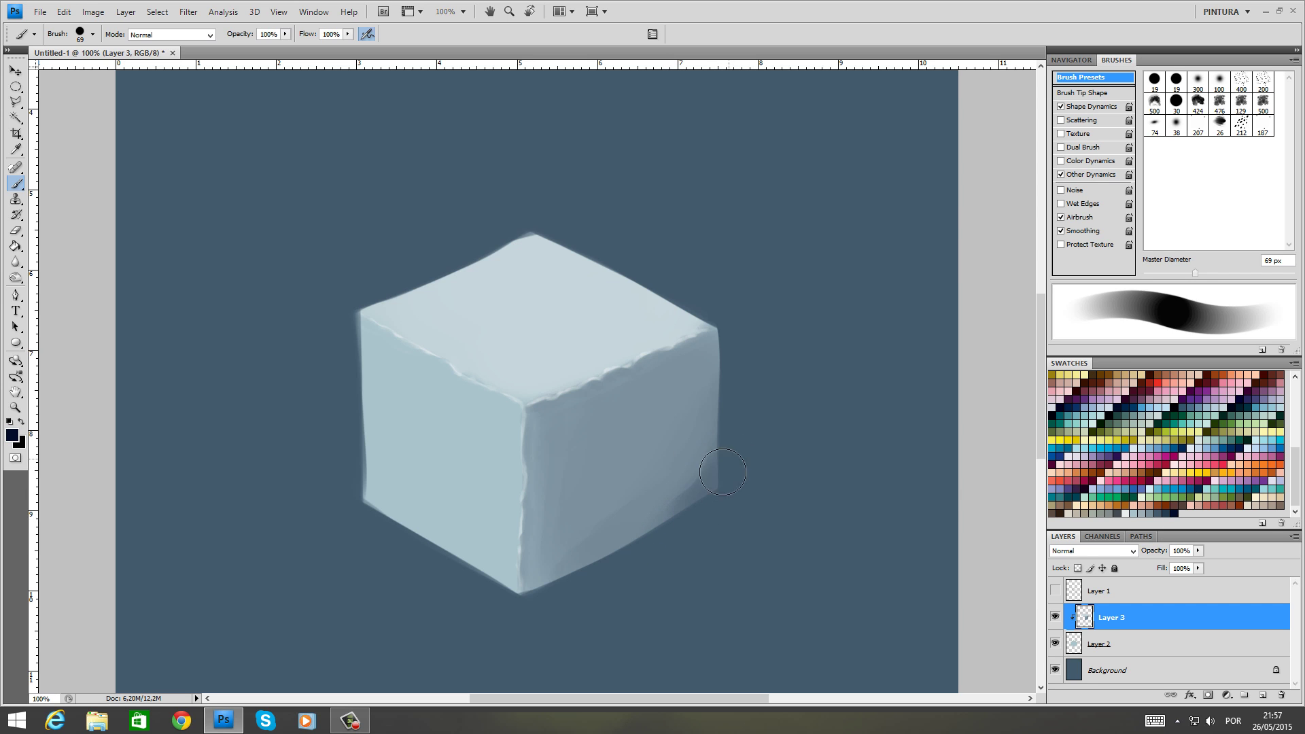
Blend the shadow across the right face with sampled grey-blues, using a 69 px brush and a 97 px brush
mouse_move(639, 539)
left_mouse_down()
mouse_move(693, 498)
mouse_move(732, 425)
mouse_move(730, 394)
left_mouse_up()
left_click(664, 509, "alt")
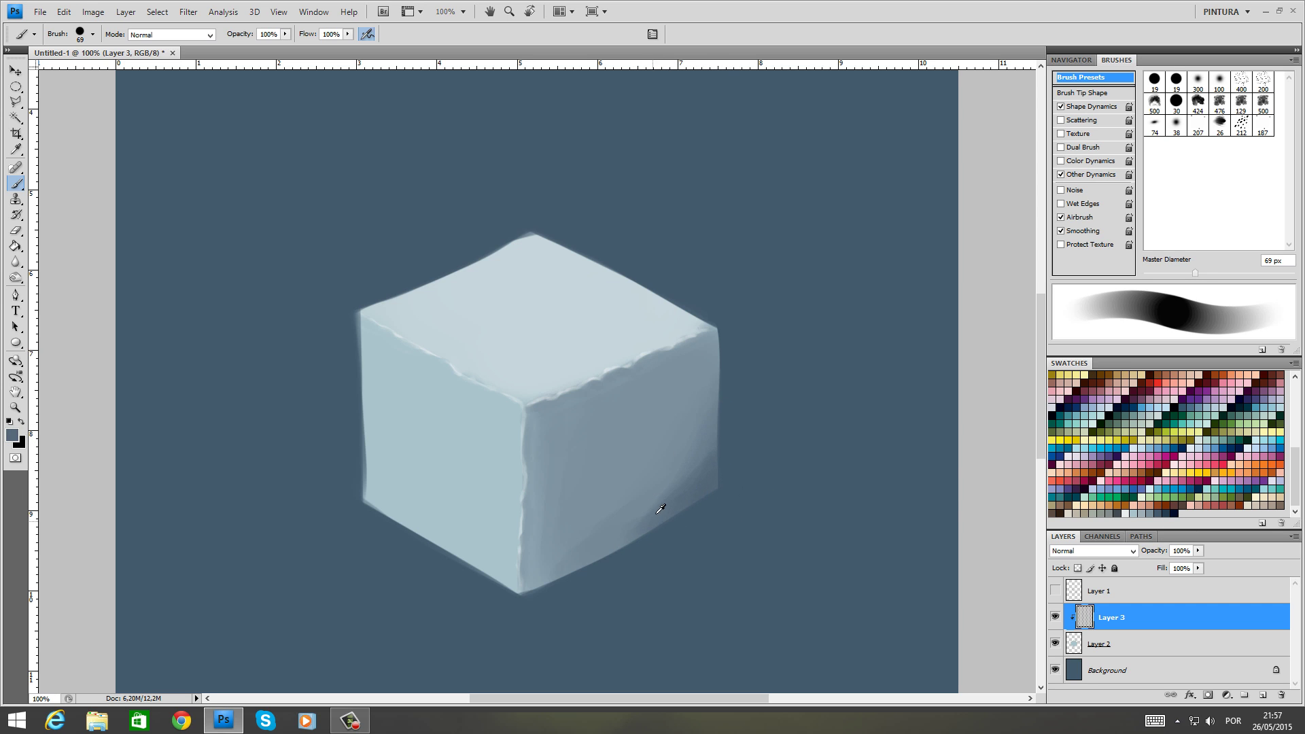
mouse_move(650, 516)
left_mouse_down()
mouse_move(710, 445)
mouse_move(708, 466)
left_mouse_up()
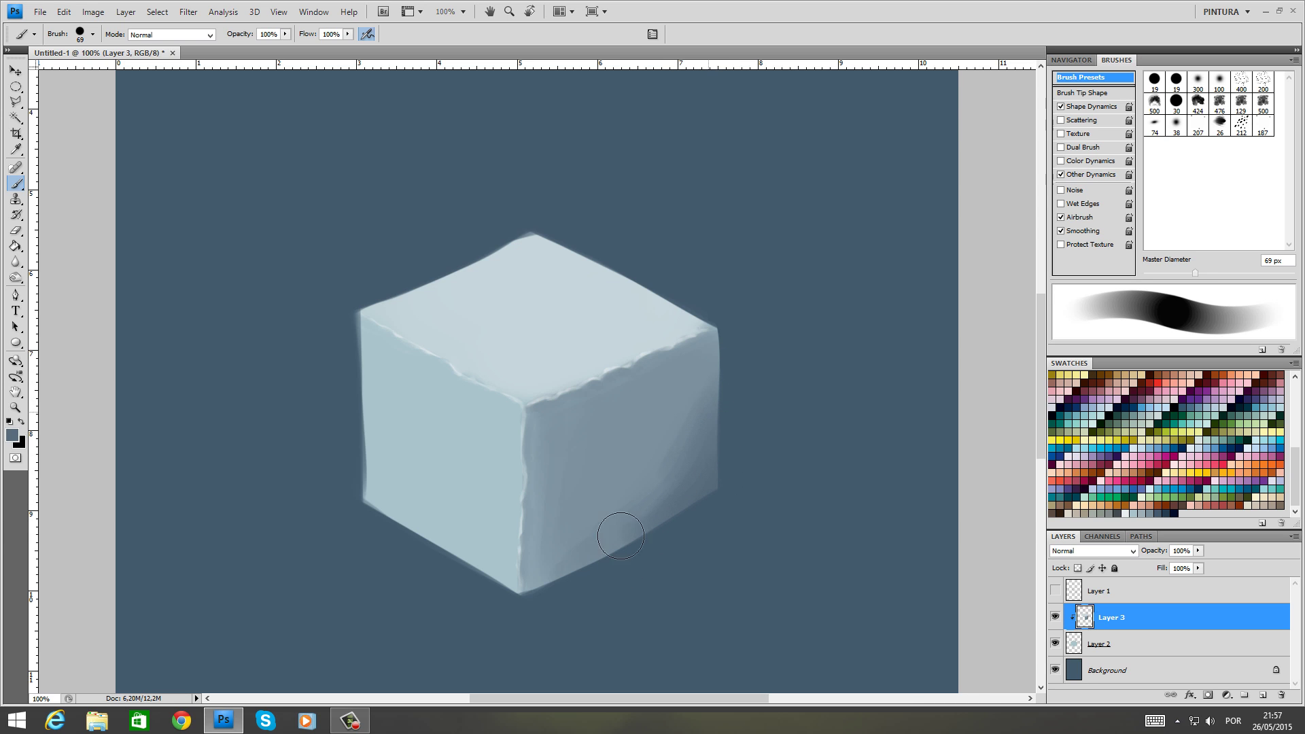
left_click_drag(612, 533, 703, 405)
left_click_drag(574, 542, 669, 429)
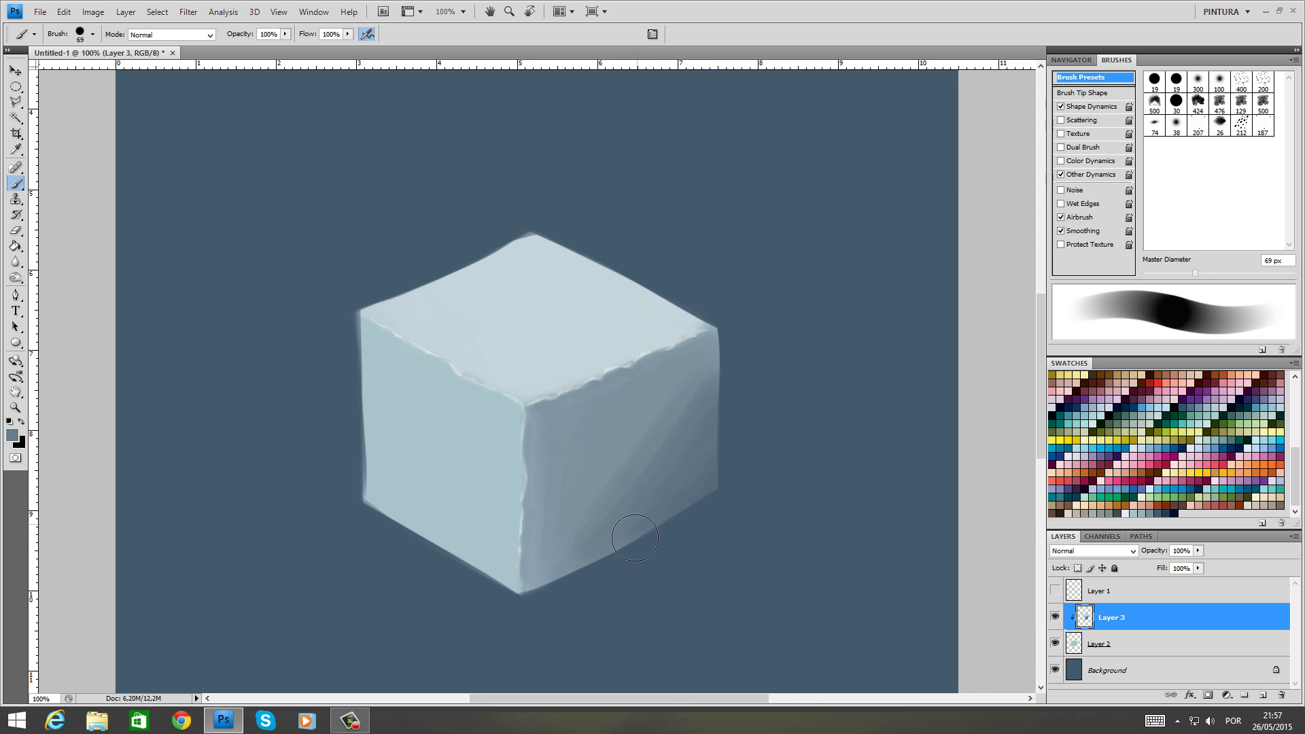
right_click(636, 534)
left_click_drag(707, 541, 717, 542)
mouse_move(581, 541)
left_mouse_down()
mouse_move(716, 378)
mouse_move(601, 515)
mouse_move(567, 527)
mouse_move(664, 414)
left_mouse_up()
left_click_drag(589, 463, 688, 356)
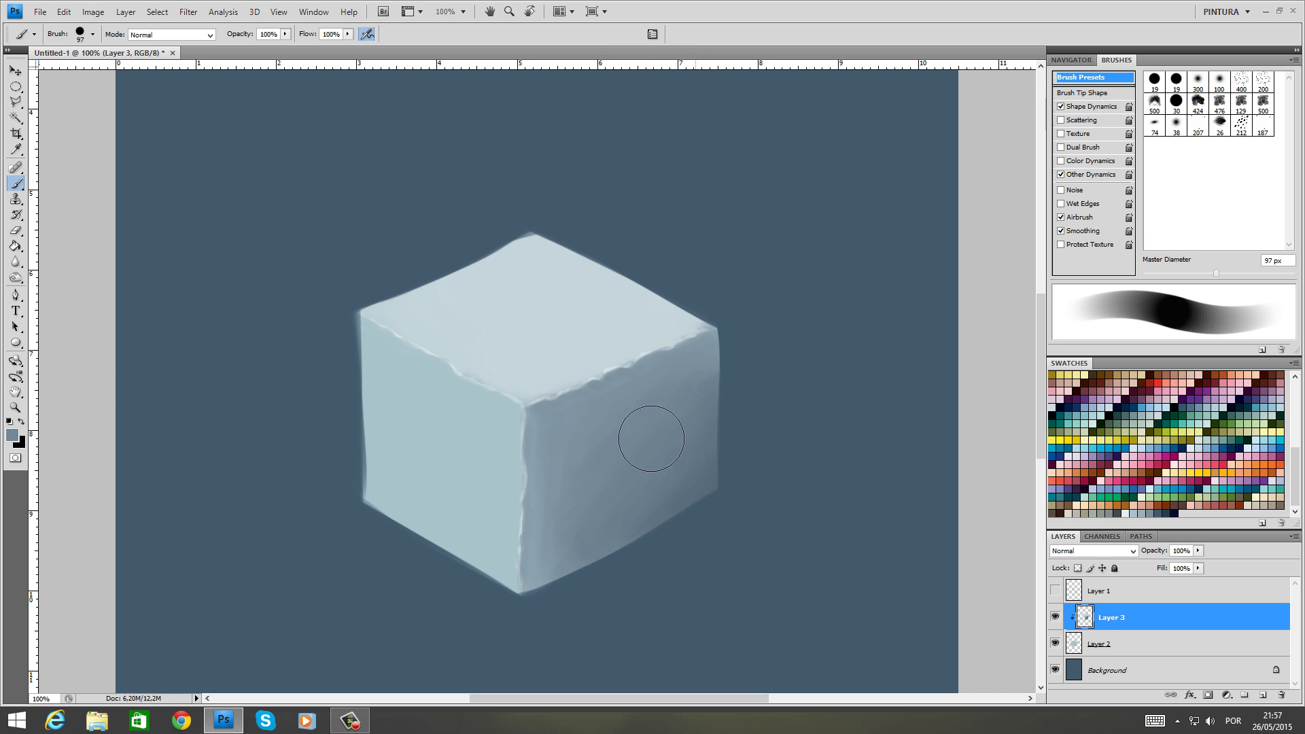
Shade the lower part of the left face with a darker swatch and the 97 px brush, blending with a sampled face colour
left_click(686, 477, "alt")
left_click(1167, 513)
mouse_move(485, 582)
left_mouse_down()
mouse_move(451, 564)
mouse_move(499, 599)
left_mouse_up()
mouse_move(446, 554)
left_mouse_down()
mouse_move(497, 543)
mouse_move(489, 577)
mouse_move(491, 499)
left_mouse_up()
left_click(481, 546, "alt")
mouse_move(434, 531)
left_mouse_down()
mouse_move(478, 563)
mouse_move(389, 538)
mouse_move(460, 530)
mouse_move(441, 526)
mouse_move(476, 519)
mouse_move(438, 531)
mouse_move(497, 494)
mouse_move(467, 510)
mouse_move(483, 493)
mouse_move(383, 507)
mouse_move(461, 511)
mouse_move(487, 568)
mouse_move(472, 487)
mouse_move(494, 475)
mouse_move(430, 505)
mouse_move(461, 469)
mouse_move(424, 489)
mouse_move(384, 399)
left_mouse_up()
Lighten the left face with a colour sampled from the top face, using an 81 px brush
left_click(517, 292, "alt")
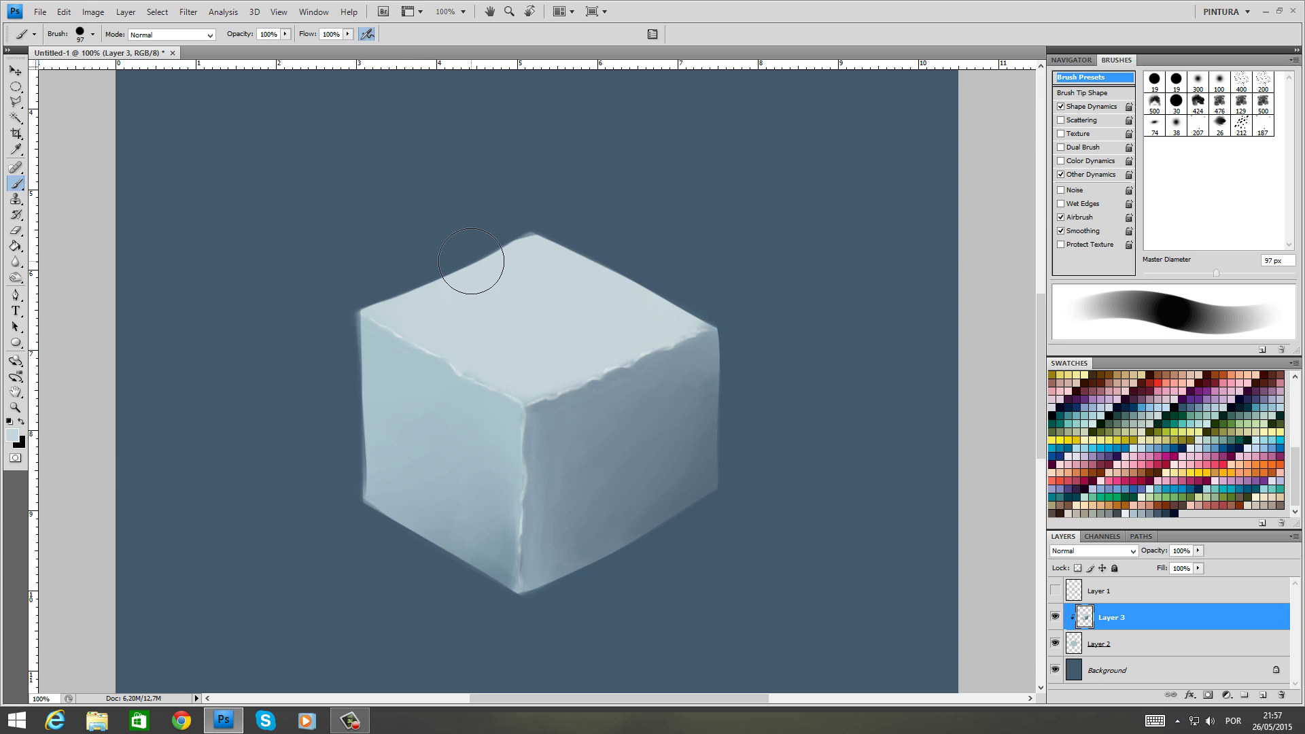
right_click(344, 381)
left_click(413, 409)
mouse_move(366, 348)
left_mouse_down()
mouse_move(391, 371)
mouse_move(371, 379)
mouse_move(359, 338)
mouse_move(421, 397)
mouse_move(368, 373)
mouse_move(372, 394)
mouse_move(382, 355)
mouse_move(403, 367)
mouse_move(415, 401)
mouse_move(353, 420)
mouse_move(381, 362)
mouse_move(425, 403)
mouse_move(362, 425)
mouse_move(395, 399)
mouse_move(442, 401)
mouse_move(499, 516)
left_mouse_up()
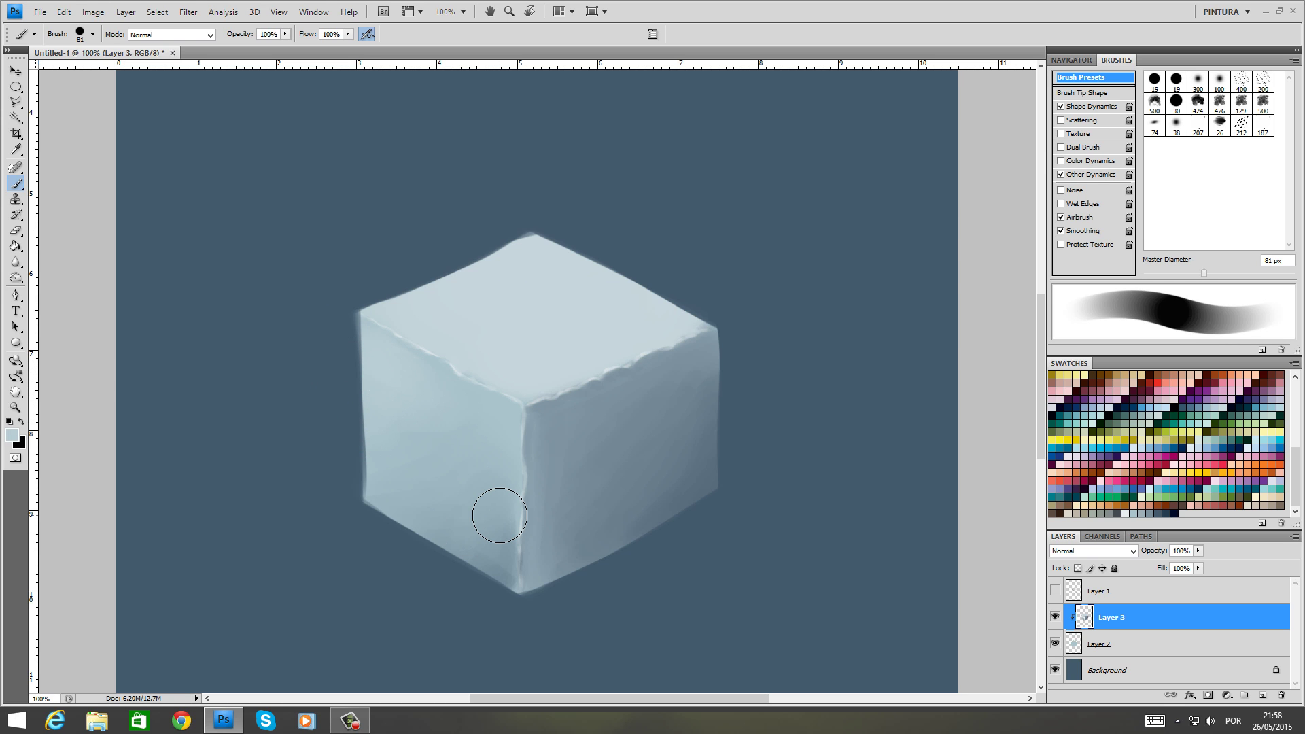
Brighten the front-left area of the top face with a light swatch colour and the 81 px brush
left_click(1124, 514)
mouse_move(503, 338)
left_mouse_down()
mouse_move(490, 367)
mouse_move(474, 351)
left_mouse_up()
mouse_move(394, 300)
left_mouse_down()
mouse_move(538, 375)
mouse_move(498, 340)
mouse_move(414, 306)
mouse_move(538, 366)
mouse_move(524, 344)
mouse_move(542, 366)
mouse_move(506, 316)
left_mouse_up()
left_click(463, 299, "alt")
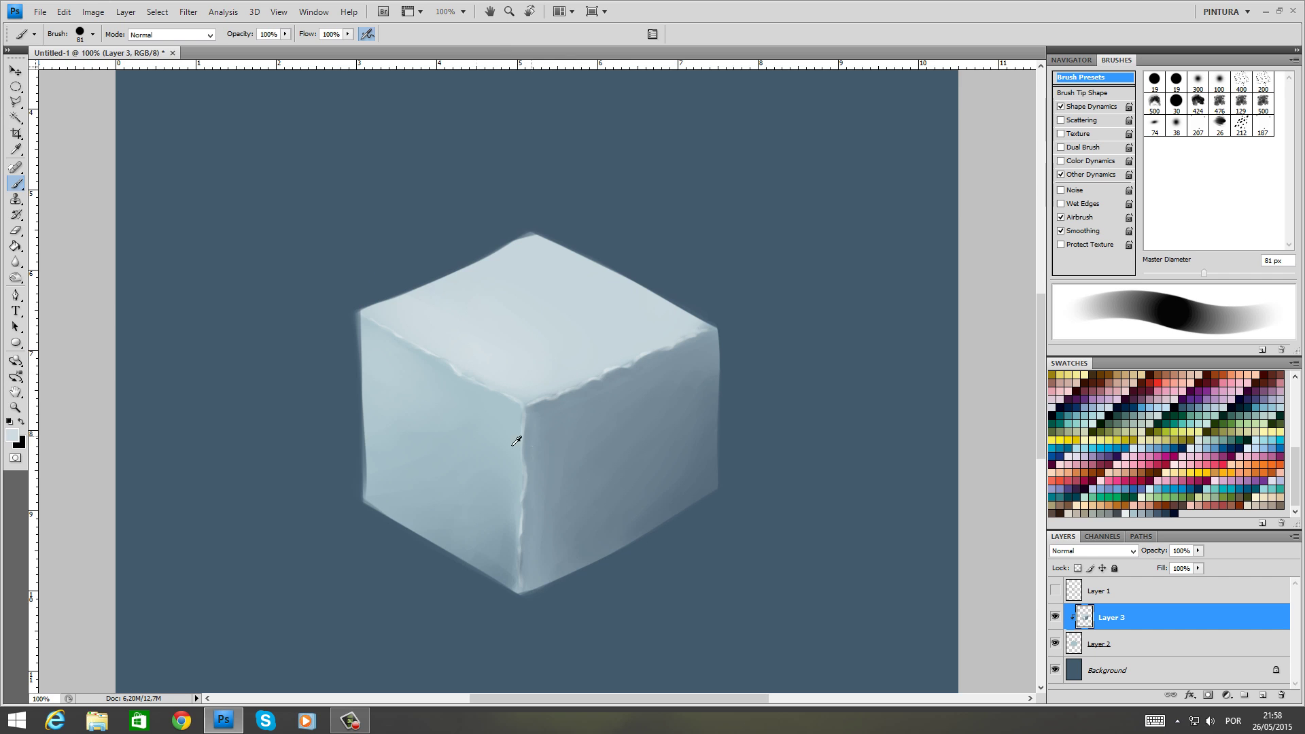
Tint the back-right area of the top face with the left face's blue and blend it using sampled colours
left_click(446, 416, "alt")
mouse_move(622, 277)
left_mouse_down()
mouse_move(540, 238)
mouse_move(598, 263)
mouse_move(542, 251)
left_mouse_up()
left_click(615, 284, "alt")
mouse_move(648, 307)
left_mouse_down()
mouse_move(516, 250)
mouse_move(606, 318)
mouse_move(520, 277)
left_mouse_up()
left_click(578, 333, "alt")
left_click_drag(593, 343, 538, 298)
Paint small curved dents on the right face with a dark blue swatch and an 11 px brush
left_click(1172, 513)
left_click_drag(744, 450, 648, 435)
right_click(627, 405)
right_click(627, 448)
left_click_drag(648, 479, 650, 477)
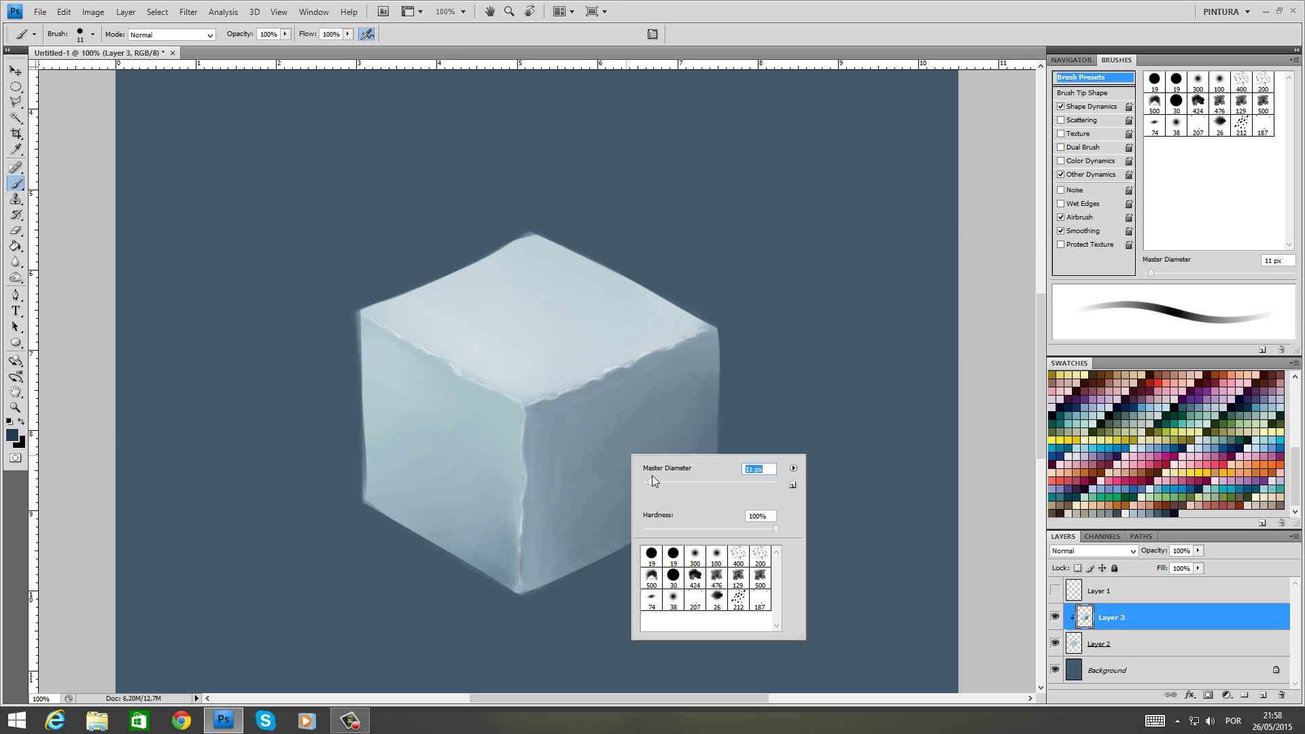
left_click(628, 424)
mouse_move(630, 424)
left_mouse_down()
mouse_move(615, 461)
mouse_move(623, 434)
mouse_move(617, 462)
mouse_move(643, 479)
mouse_move(656, 451)
mouse_move(654, 480)
mouse_move(590, 506)
mouse_move(576, 466)
mouse_move(575, 510)
mouse_move(570, 454)
mouse_move(579, 502)
left_mouse_up()
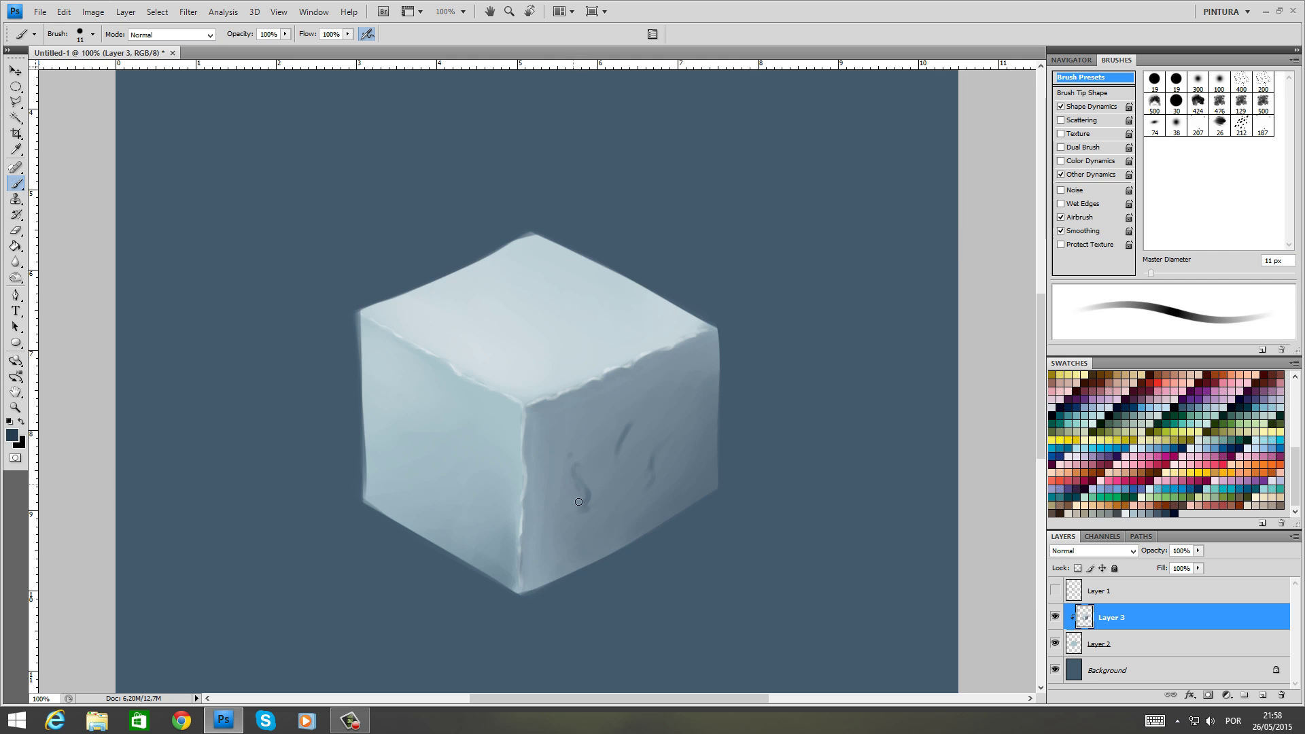
Deepen the dent nearest the central vertical edge with a 4 px brush
right_click(650, 467)
type("4")
left_click_drag(575, 463, 588, 494)
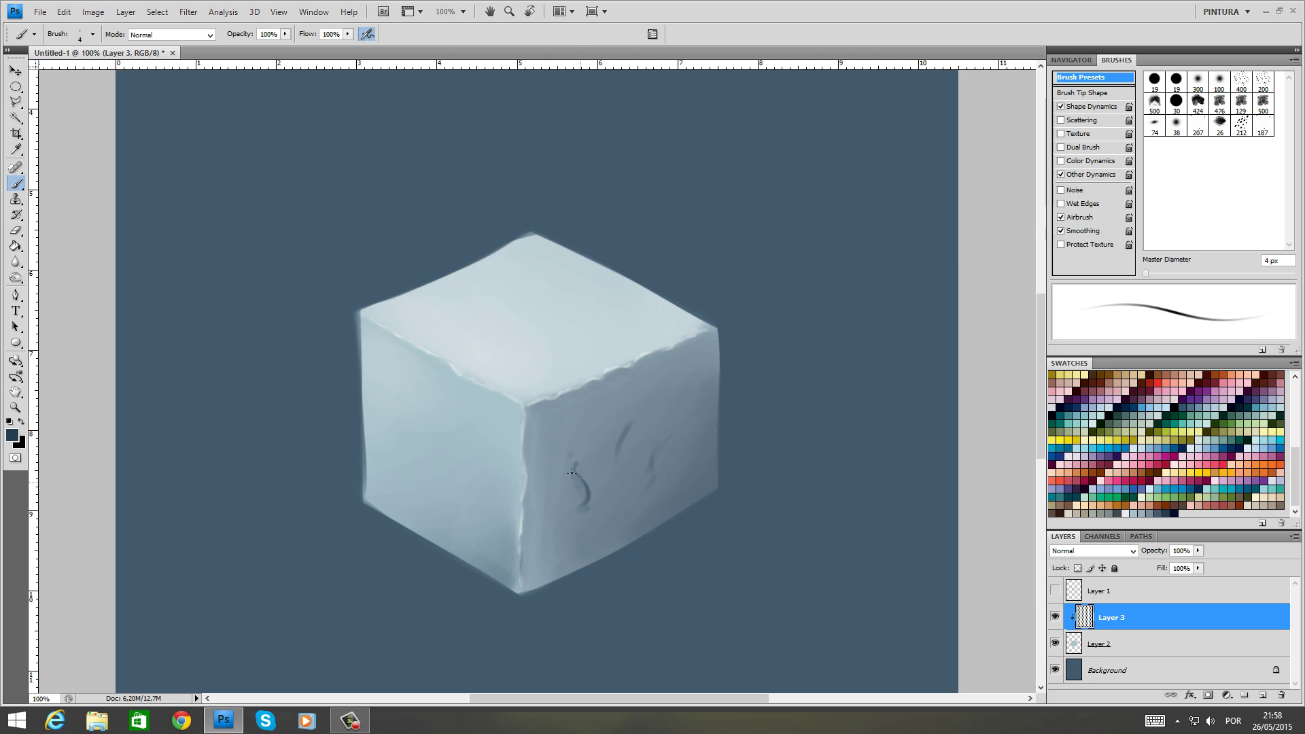
Soften the dent nearest the central vertical edge with sampled grey-blues, using a 13 px brush and a 20 px brush
right_click(590, 476)
type("13")
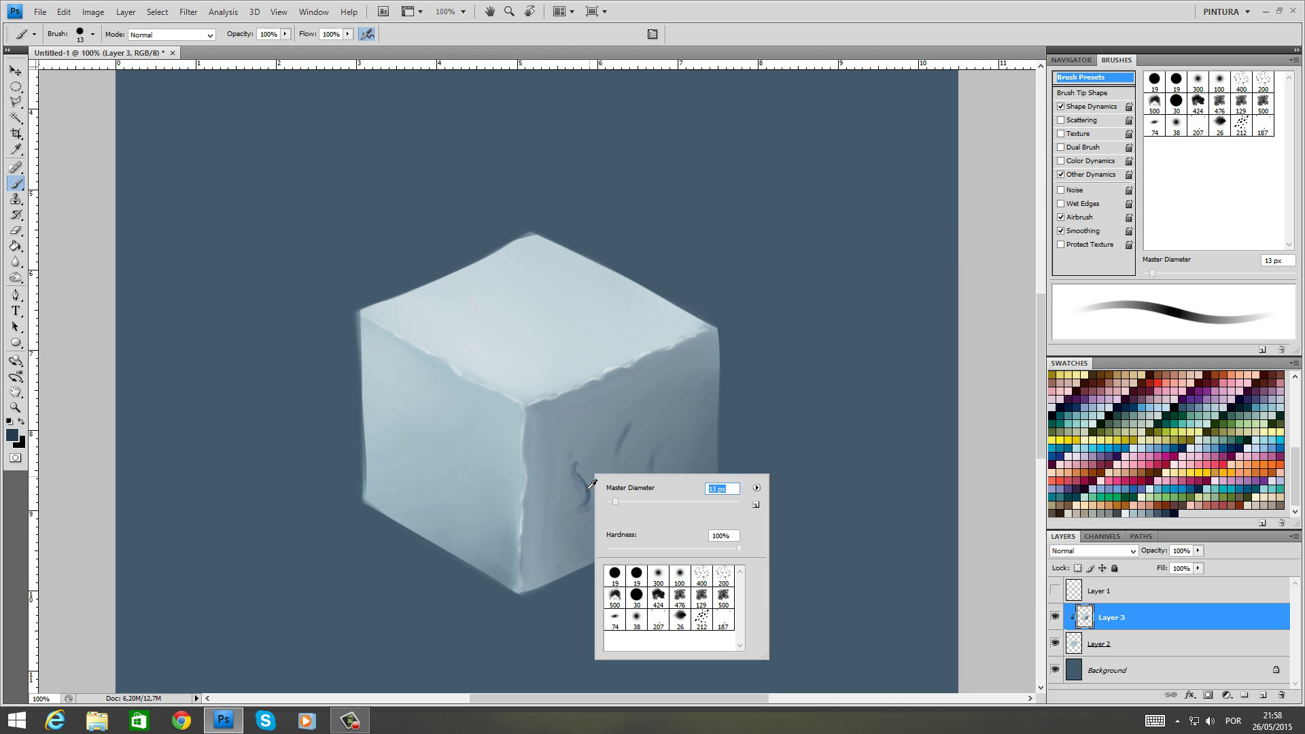
left_click(591, 495, "alt")
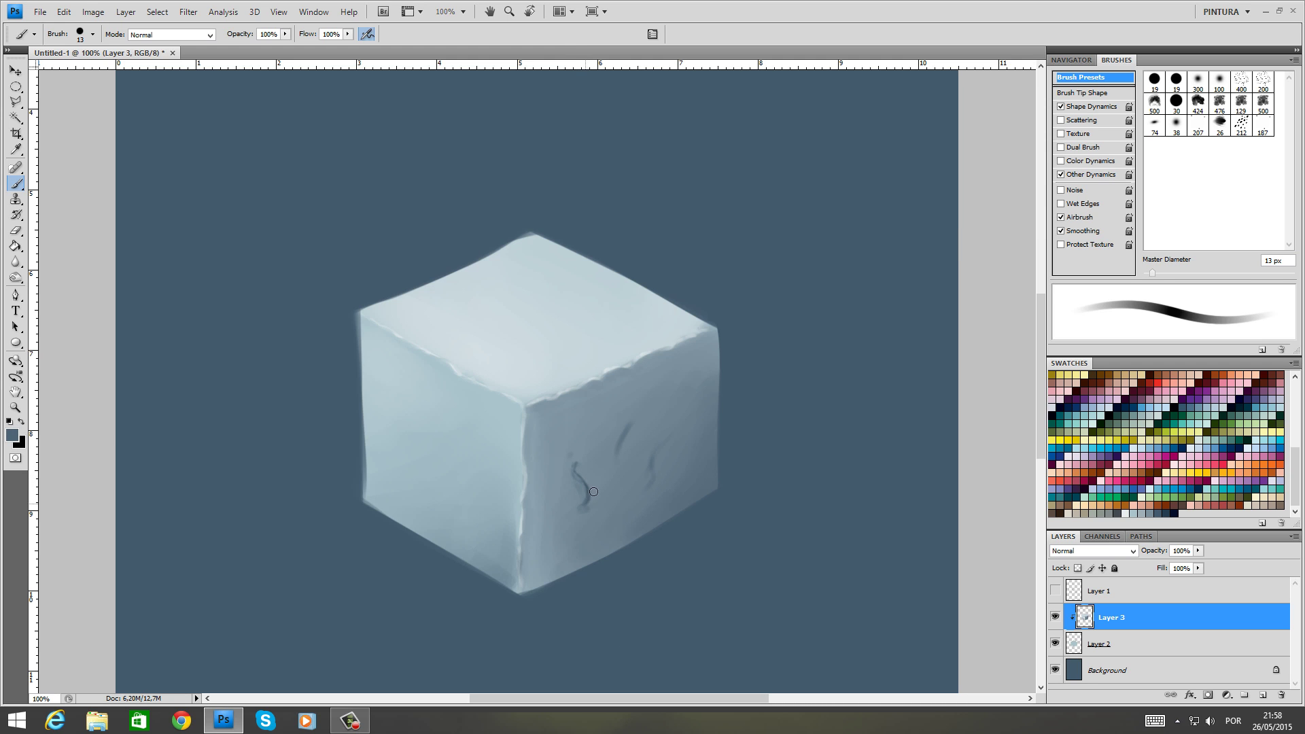
right_click(593, 495)
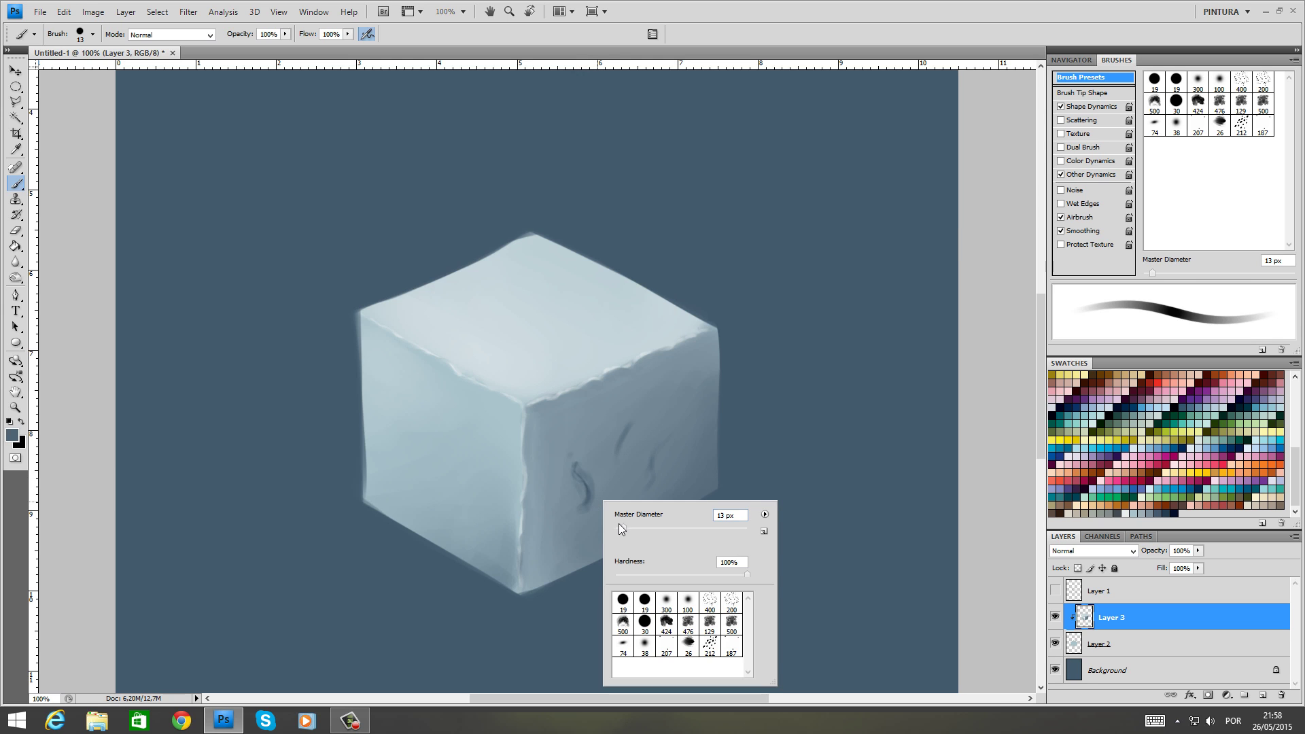
type("20")
key("Return")
mouse_move(579, 473)
left_mouse_down()
mouse_move(598, 490)
mouse_move(564, 481)
mouse_move(591, 490)
mouse_move(591, 477)
mouse_move(595, 508)
left_mouse_up()
left_click(592, 474, "alt")
left_click(594, 496, "alt")
left_click(600, 497, "alt")
left_click(590, 506, "alt")
mouse_move(581, 453)
left_mouse_down()
mouse_move(599, 475)
mouse_move(576, 462)
mouse_move(577, 523)
left_mouse_up()
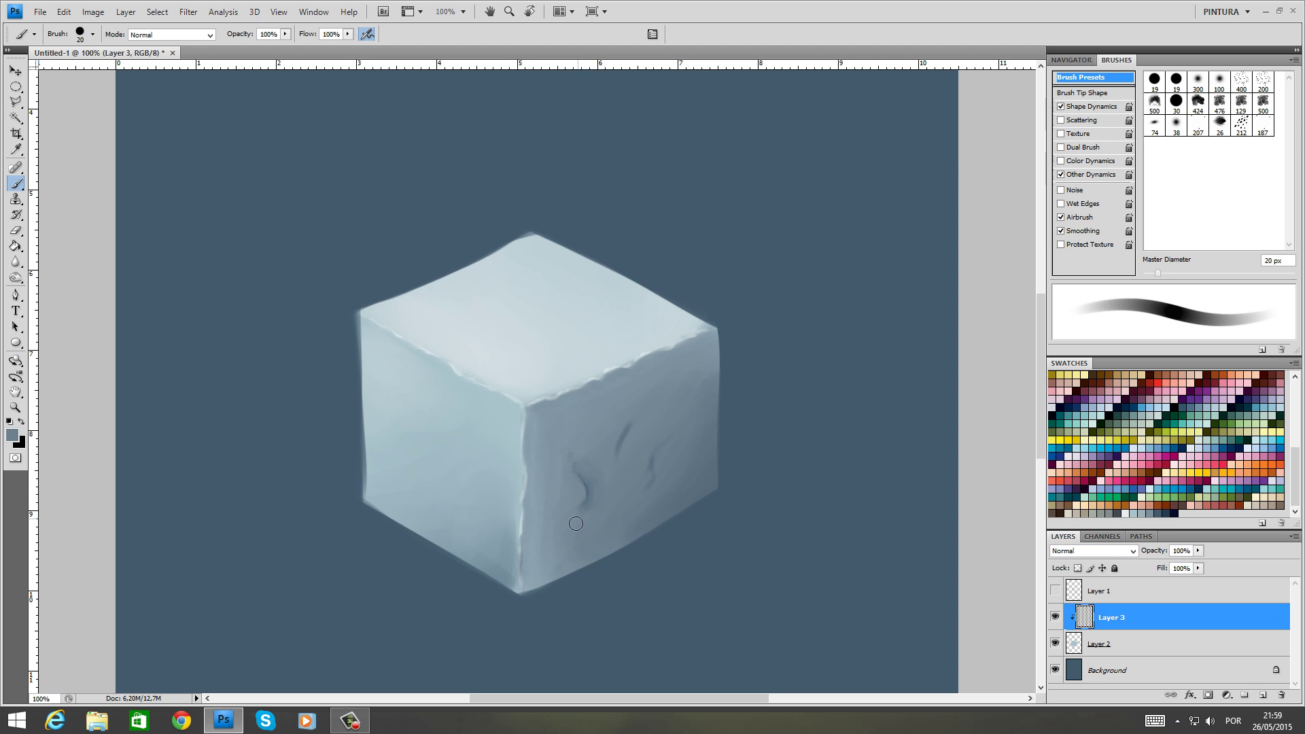
Soften the other two dents on the right face with sampled colours, using the 20 px brush and a 33 px brush
left_click(630, 433, "alt")
mouse_move(637, 434)
left_mouse_down()
mouse_move(626, 460)
mouse_move(634, 424)
left_mouse_up()
right_click(632, 481)
left_click_drag(657, 509, 665, 509)
key("Return")
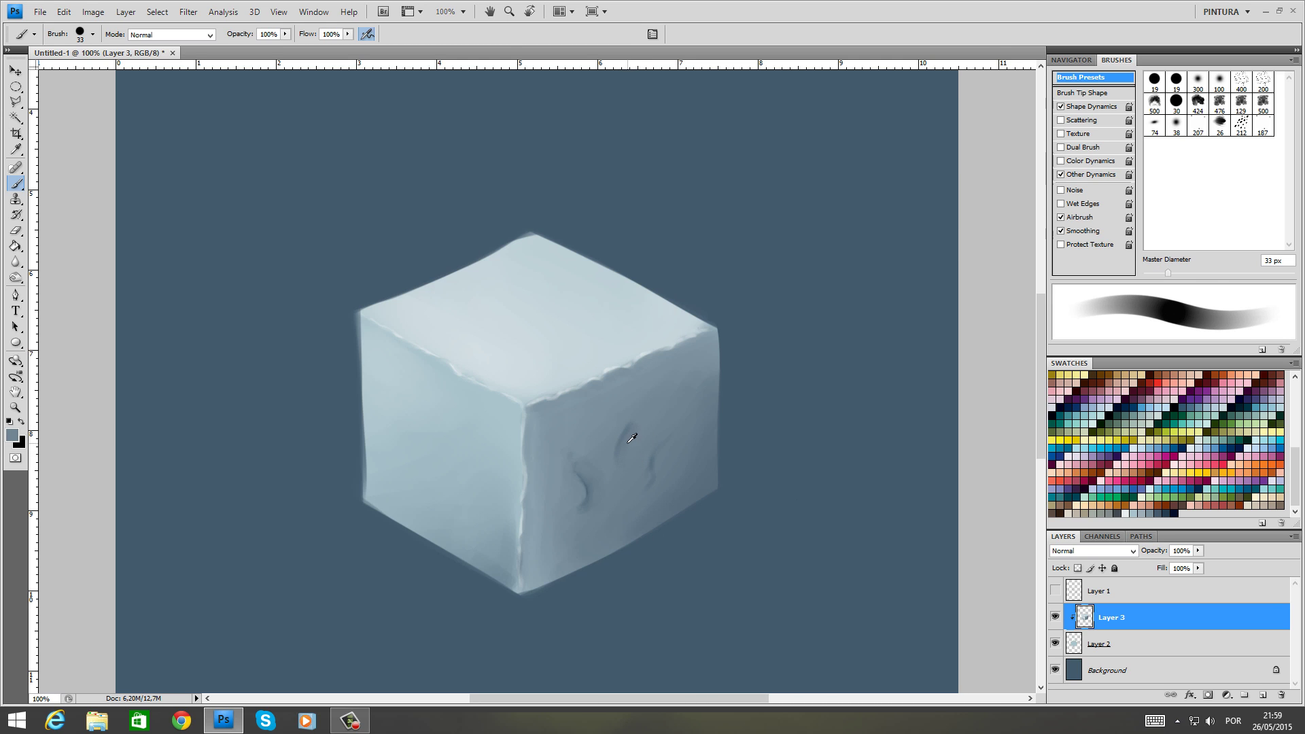
mouse_move(637, 432)
left_mouse_down()
mouse_move(639, 469)
mouse_move(636, 437)
mouse_move(627, 459)
mouse_move(646, 407)
mouse_move(624, 453)
mouse_move(657, 473)
mouse_move(659, 447)
mouse_move(656, 483)
mouse_move(672, 446)
mouse_move(654, 479)
left_mouse_up()
left_click(651, 483, "alt")
Paint a small near-white round bump on the top face with the 33 px brush and model its side with sampled colours
mouse_move(510, 347)
left_mouse_down()
mouse_move(497, 343)
mouse_move(509, 354)
left_mouse_up()
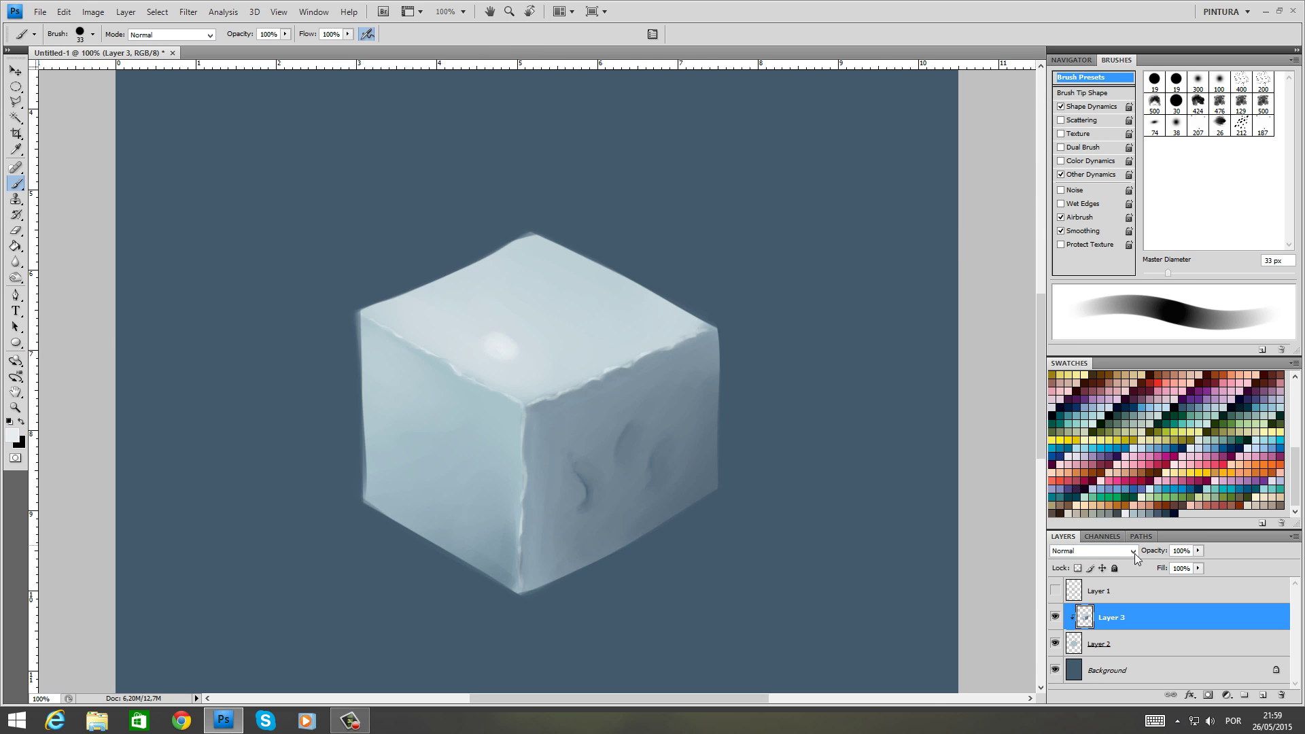
left_click(507, 348, "alt")
mouse_move(508, 348)
left_mouse_down()
mouse_move(501, 336)
mouse_move(509, 355)
mouse_move(519, 345)
left_mouse_up()
left_click(521, 353, "alt")
left_click(528, 348, "alt")
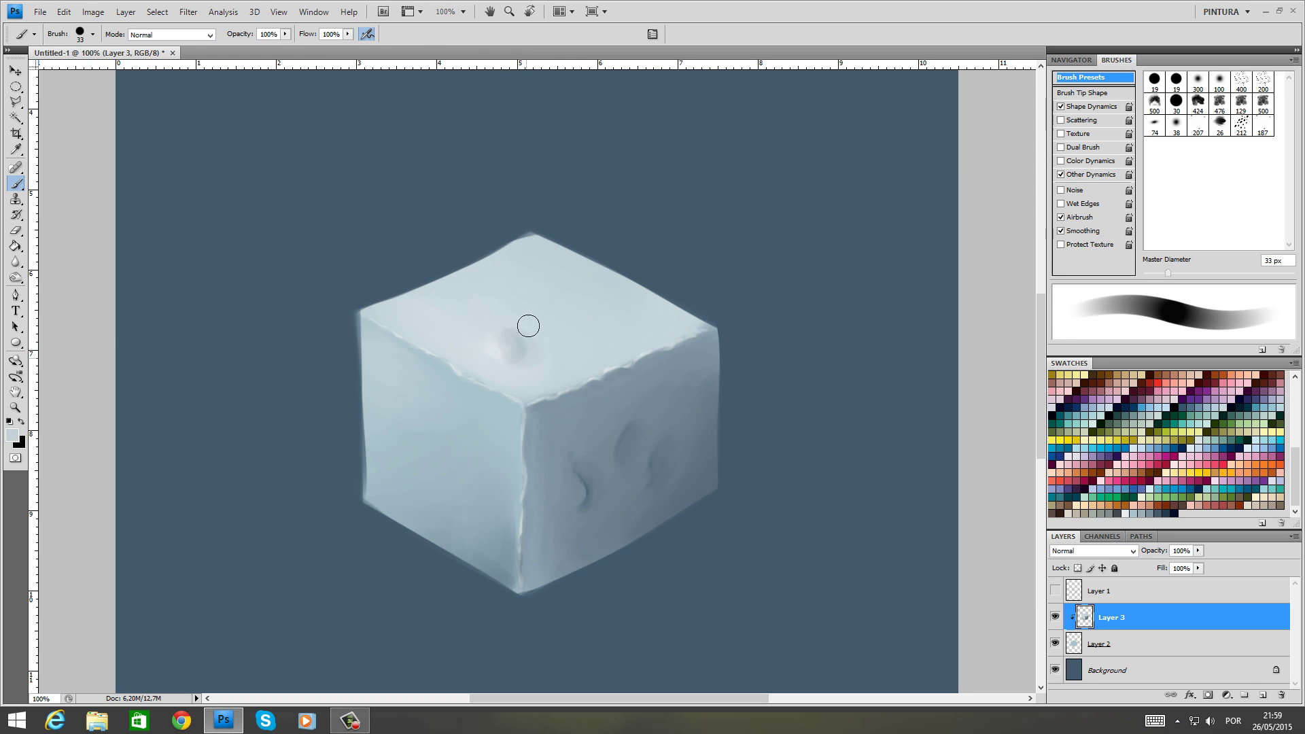
Darken the shaded side of the bump with dark blue and a 14 px brush, blending it with sampled colours
right_click(557, 336)
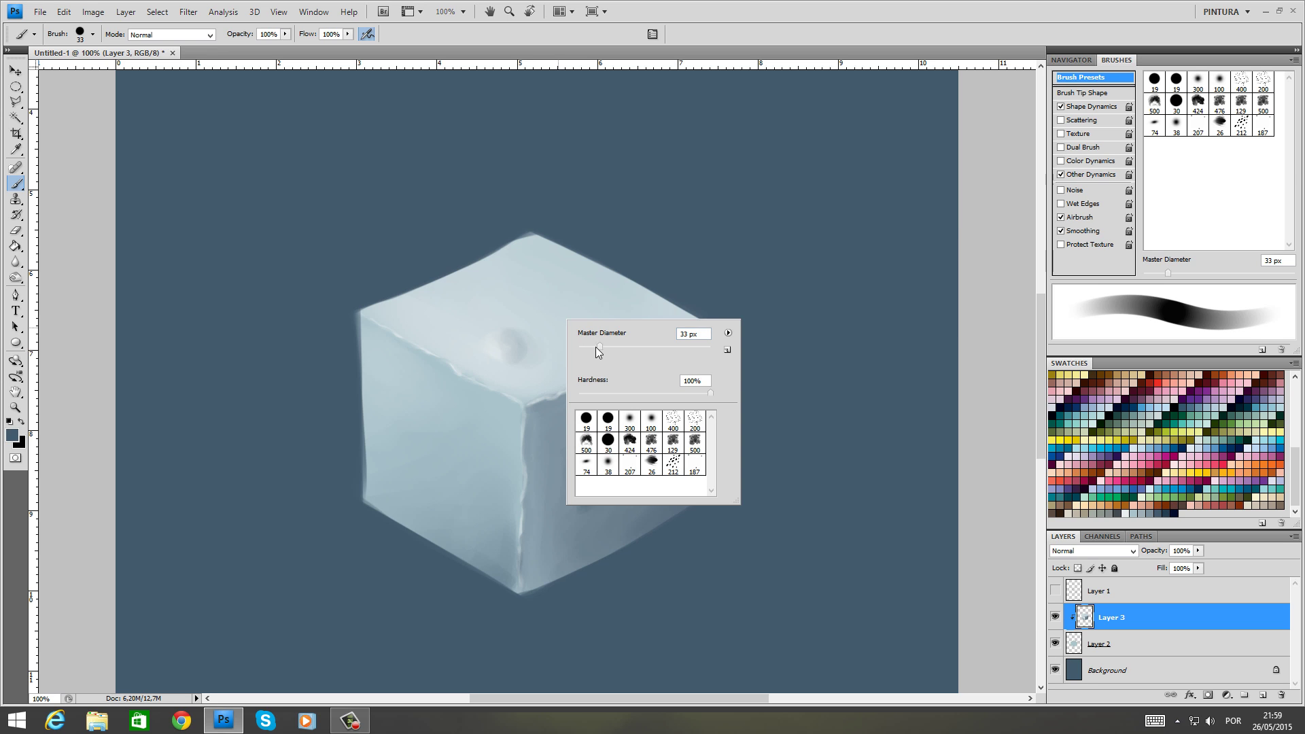
mouse_move(595, 348)
left_mouse_down()
mouse_move(522, 351)
mouse_move(548, 379)
left_mouse_up()
left_click(517, 353)
right_click(521, 350)
left_click(516, 360, "alt")
right_click(520, 357)
left_click(519, 351, "alt")
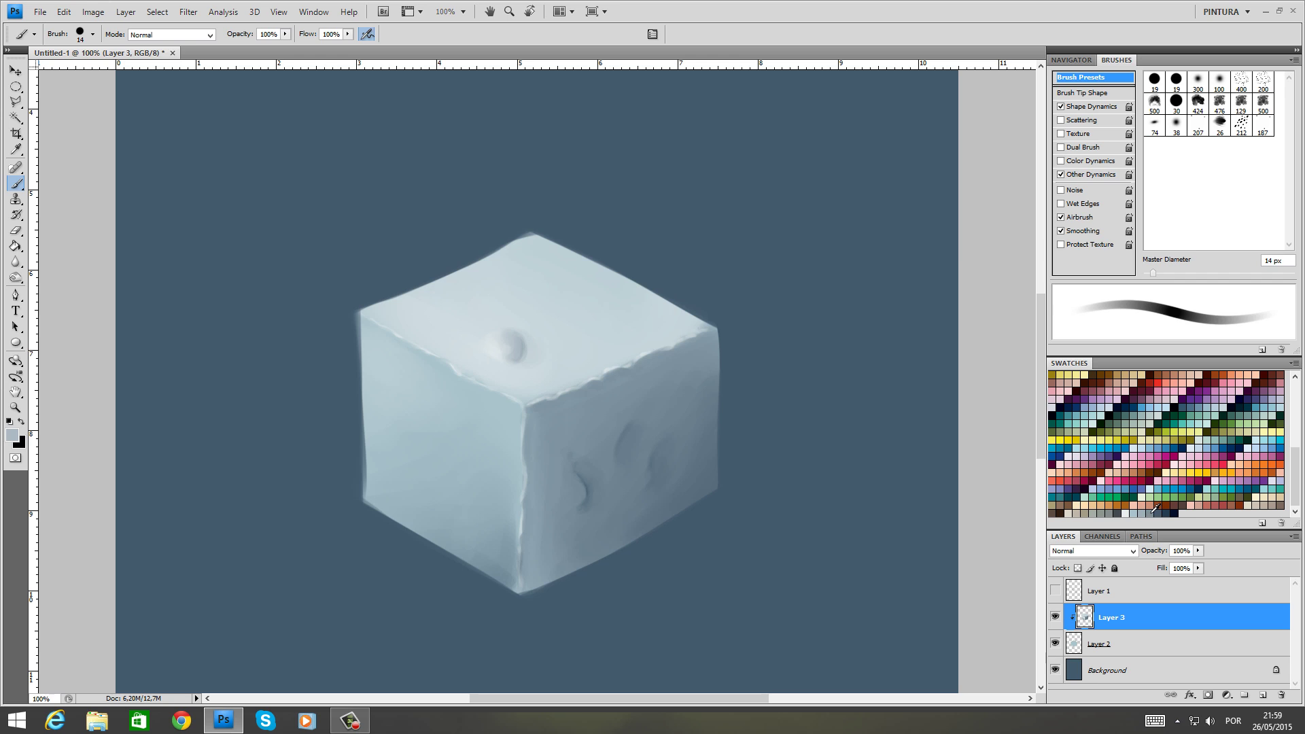
Outline the lower edge of the bump in dark blue with a 5 px brush
right_click(533, 333)
left_click_drag(544, 356, 516, 385)
key("Return")
right_click(496, 357)
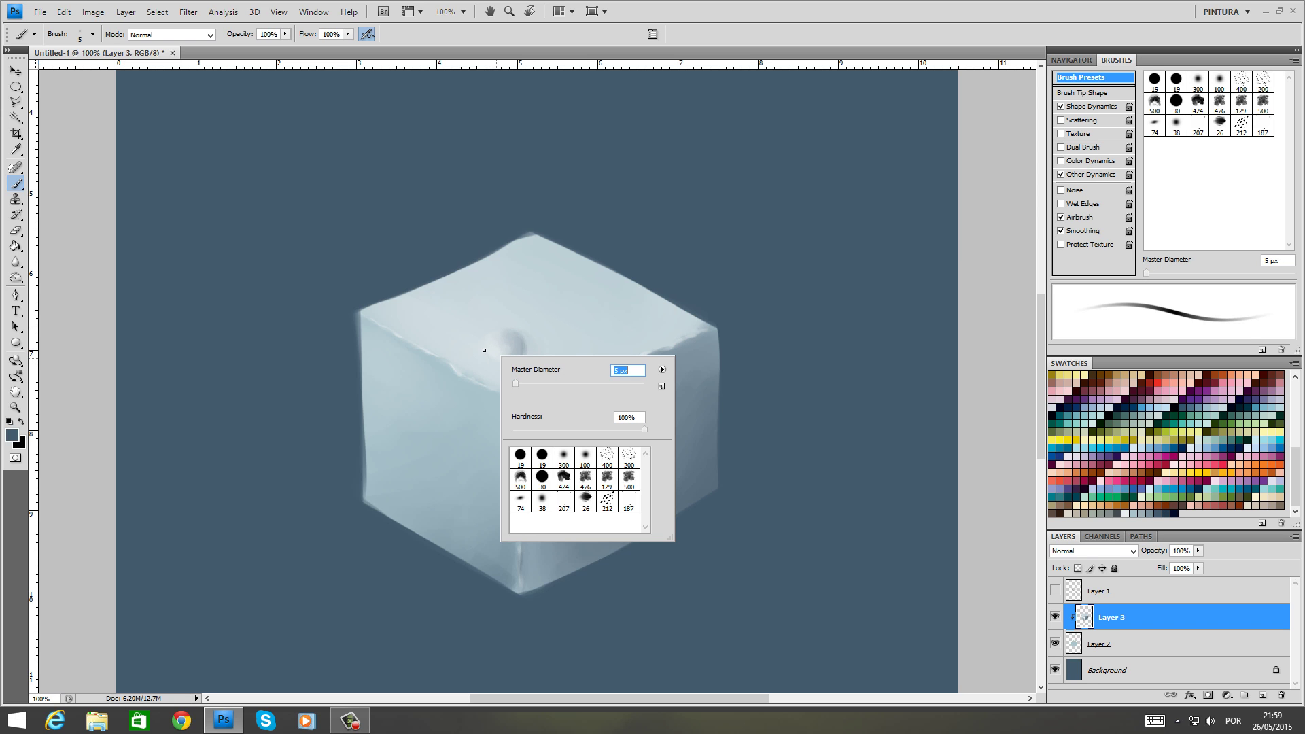
key("Return")
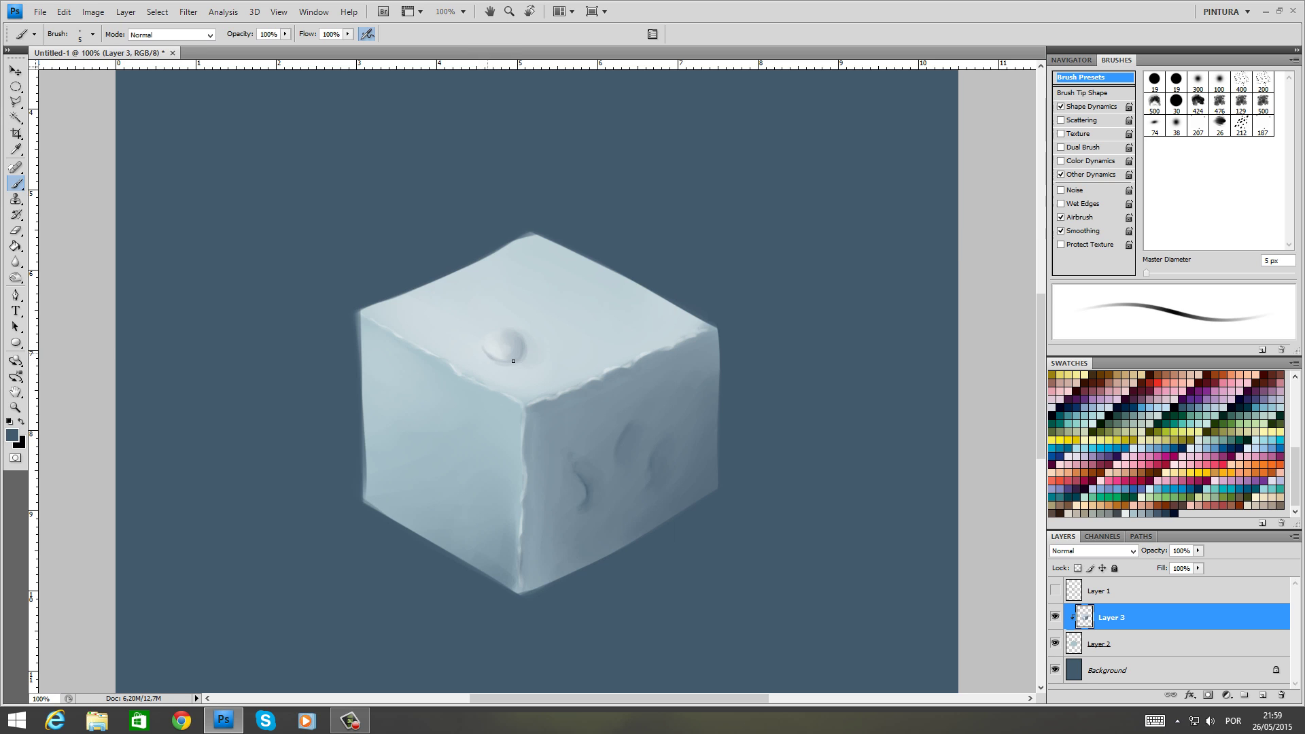
Soften the bump's outline with a sampled light tone and add a white swatch highlight, using a 15 px brush
right_click(524, 372)
left_click_drag(541, 398, 548, 398)
key("Return")
left_click(493, 354, "alt")
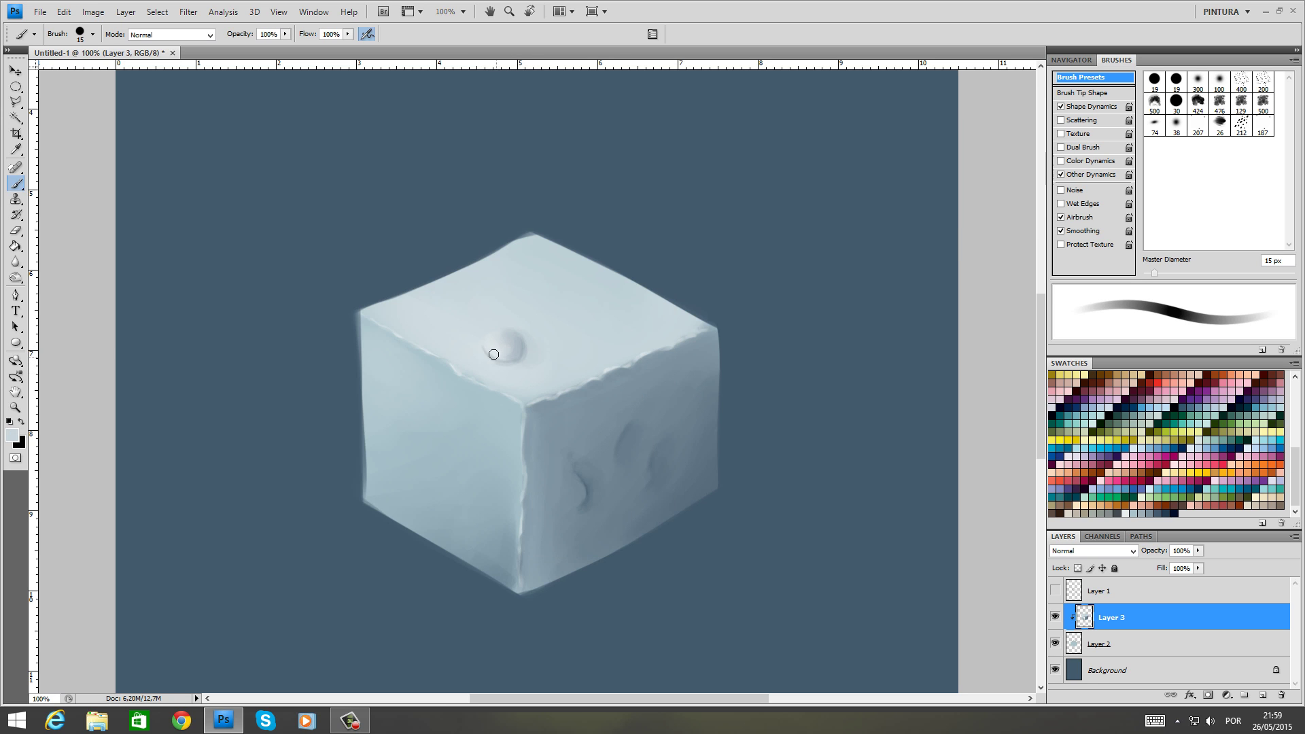
key("alt")
left_click(1125, 507)
left_click_drag(496, 332, 498, 350)
Smooth the bump's shading and edges with sampled colours and a 12 px brush
scroll(524, 344, "up", 2)
right_click(486, 304)
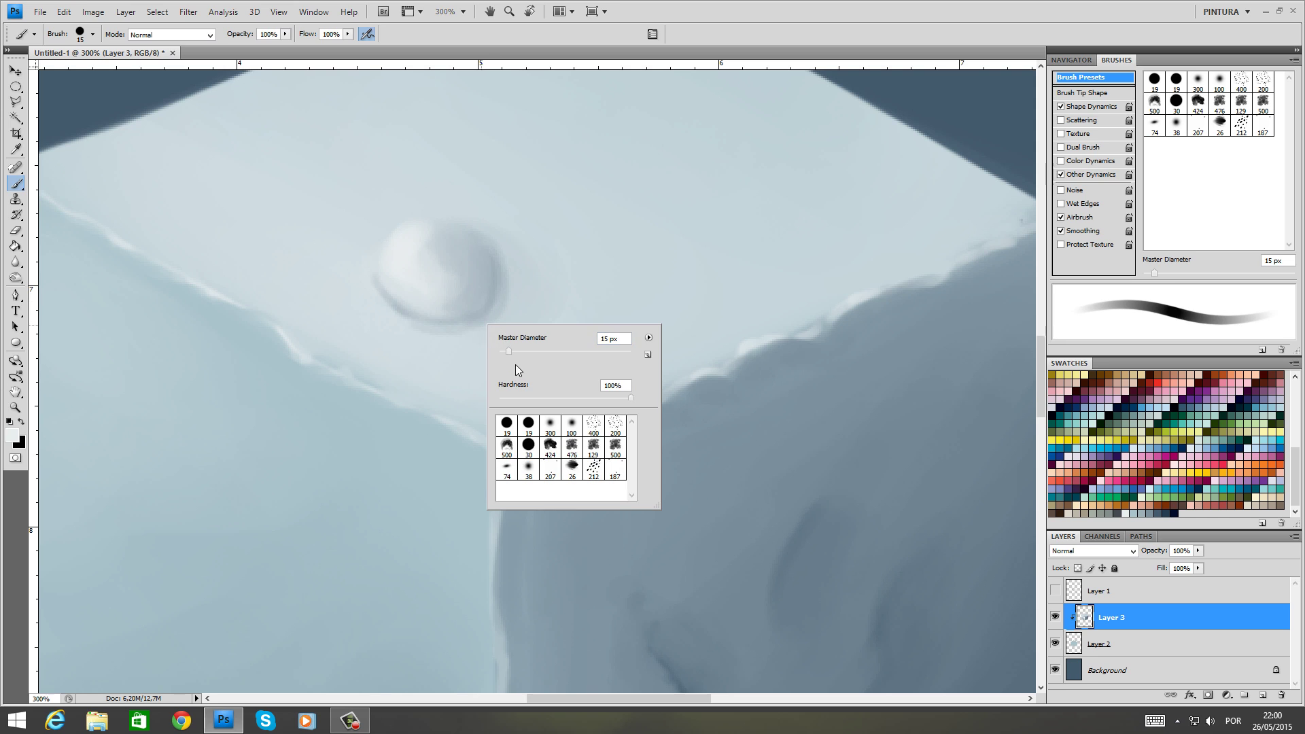
left_click(507, 350)
left_click(442, 301, "alt")
mouse_move(442, 301)
left_mouse_down()
mouse_move(434, 234)
mouse_move(451, 254)
mouse_move(467, 220)
mouse_move(433, 207)
mouse_move(408, 215)
mouse_move(510, 252)
left_mouse_up()
left_click(464, 218, "alt")
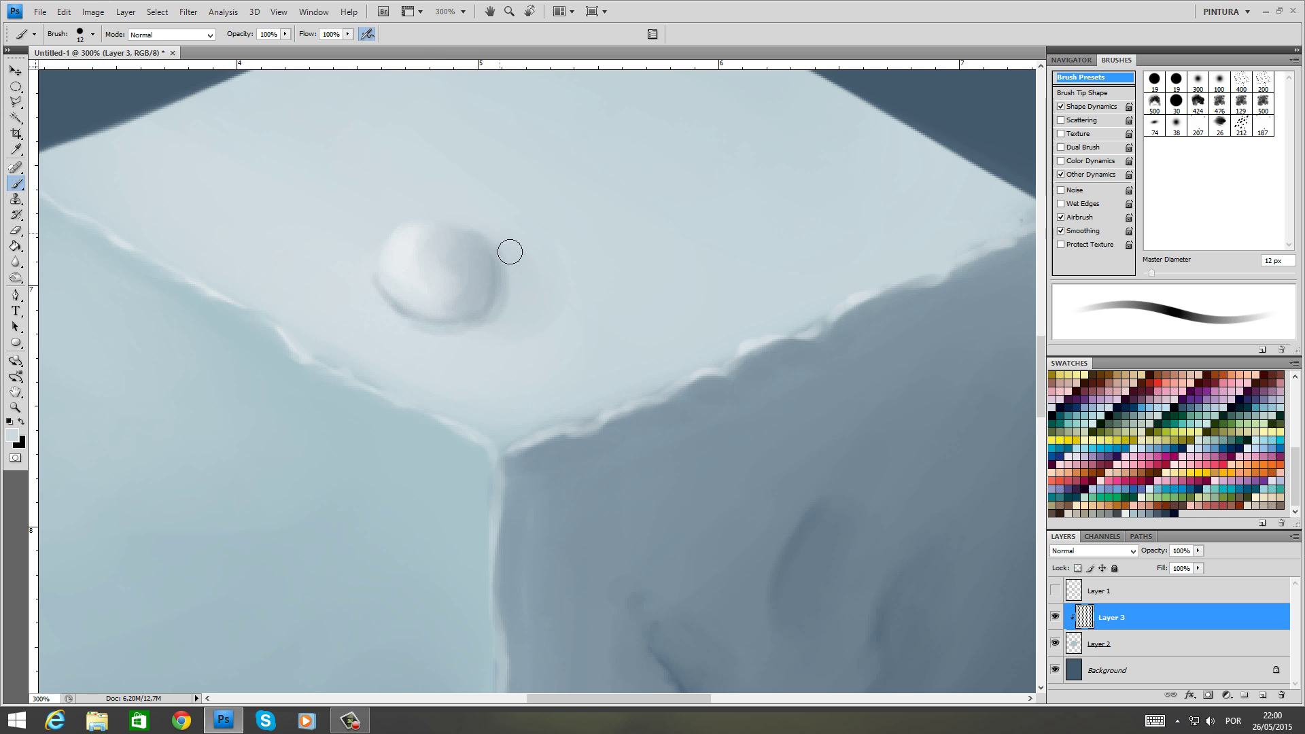
left_click(499, 293, "alt")
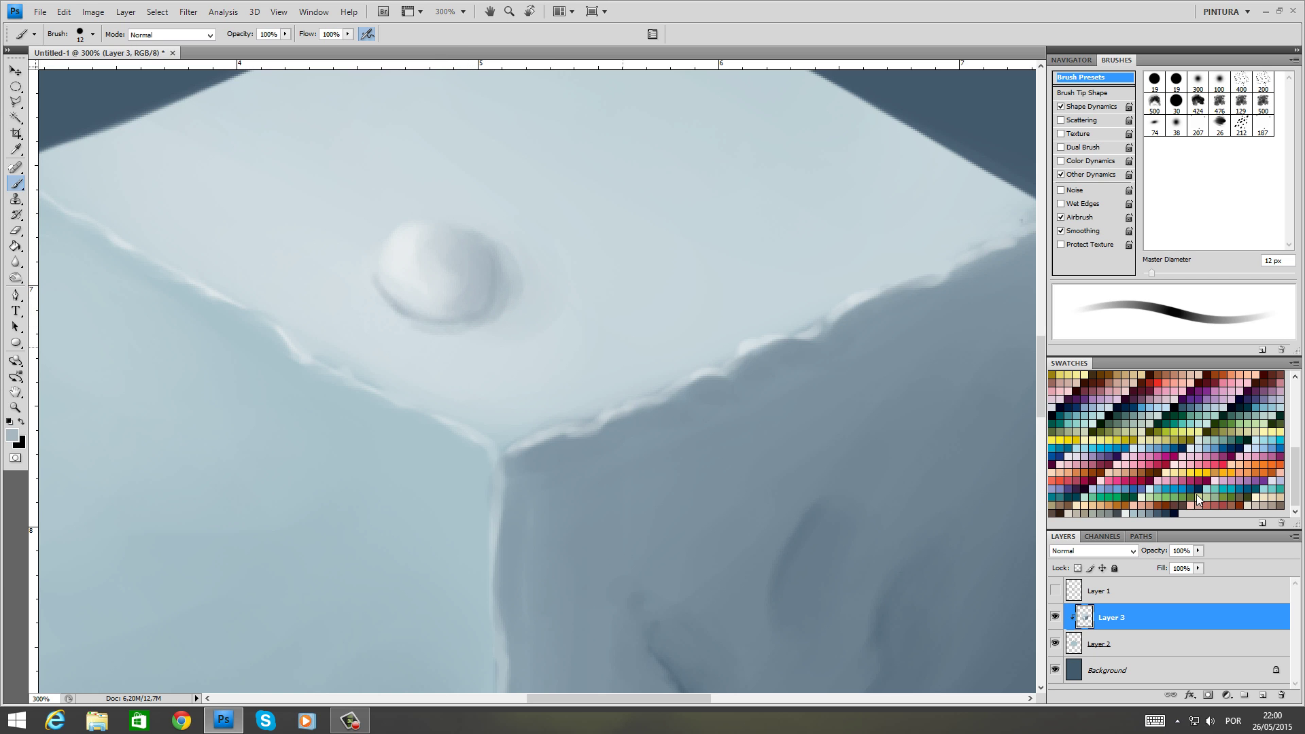
Paint a dark cast shadow along the right side of the bump with the 12 px brush
mouse_move(490, 247)
left_mouse_down()
mouse_move(516, 255)
mouse_move(489, 298)
mouse_move(506, 268)
mouse_move(494, 286)
mouse_move(491, 251)
mouse_move(491, 297)
mouse_move(506, 271)
mouse_move(495, 297)
mouse_move(489, 254)
mouse_move(485, 300)
mouse_move(489, 247)
mouse_move(485, 310)
mouse_move(501, 294)
mouse_move(499, 272)
mouse_move(487, 310)
mouse_move(500, 244)
left_mouse_up()
left_click(493, 286, "alt")
mouse_move(502, 297)
left_mouse_down()
mouse_move(533, 262)
mouse_move(523, 268)
mouse_move(529, 244)
mouse_move(457, 257)
mouse_move(475, 245)
mouse_move(490, 302)
left_mouse_up()
Clean up the bump's lower rim and fade its cast shadow into the top face with an 18 px brush and sampled colours
key("bracketright")
left_click(464, 256, "alt")
left_click(371, 306, "alt")
mouse_move(371, 306)
left_mouse_down()
mouse_move(355, 279)
mouse_move(398, 323)
mouse_move(460, 335)
mouse_move(412, 337)
mouse_move(357, 295)
mouse_move(412, 335)
mouse_move(471, 345)
mouse_move(523, 270)
mouse_move(510, 307)
mouse_move(545, 262)
mouse_move(509, 284)
mouse_move(541, 297)
mouse_move(512, 320)
left_mouse_up()
left_click(527, 271, "alt")
left_click(547, 298, "alt")
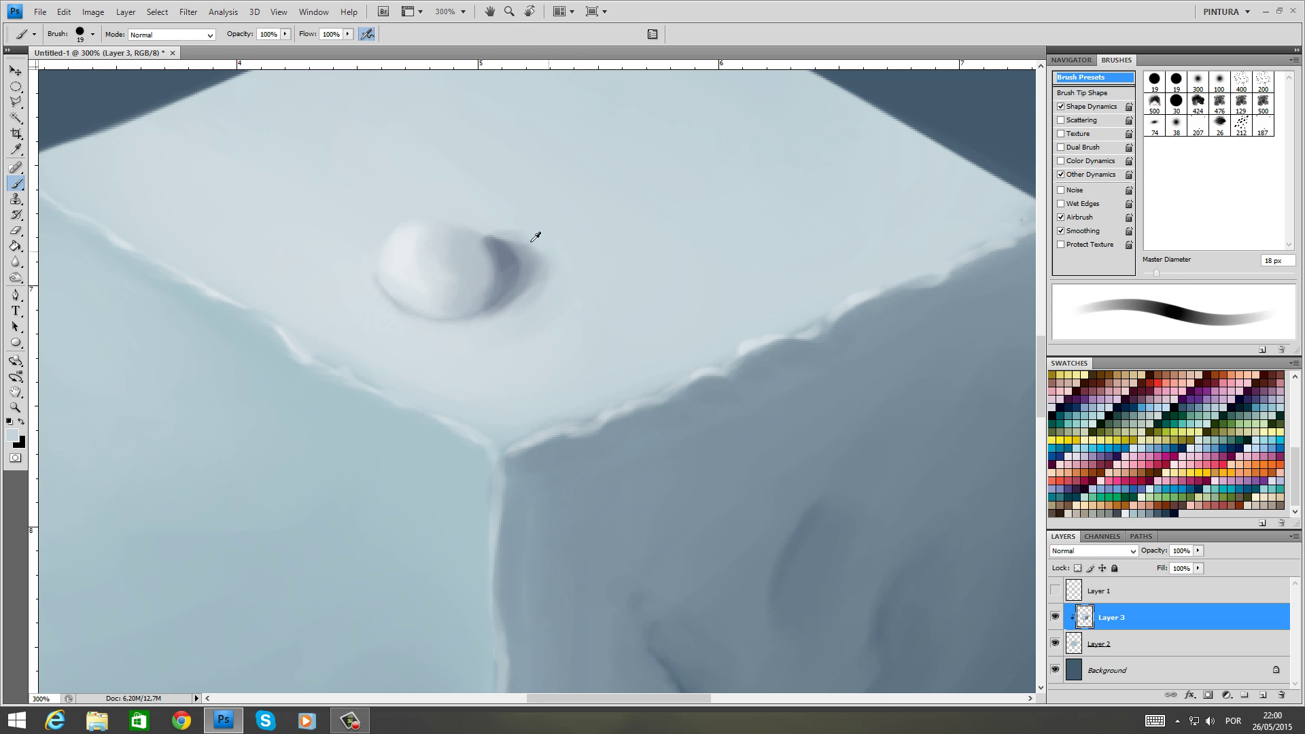
Blend the upper right side of the bump into its cast shadow with sampled greys and the 18 px brush
left_click(541, 245, "alt")
left_click(509, 245, "alt")
mouse_move(509, 245)
left_mouse_down()
mouse_move(528, 250)
mouse_move(449, 223)
mouse_move(478, 259)
mouse_move(436, 238)
left_mouse_up()
left_click(472, 255, "alt")
left_click(508, 220, "alt")
mouse_move(523, 225)
left_mouse_down()
mouse_move(556, 243)
mouse_move(555, 287)
mouse_move(507, 316)
left_mouse_up()
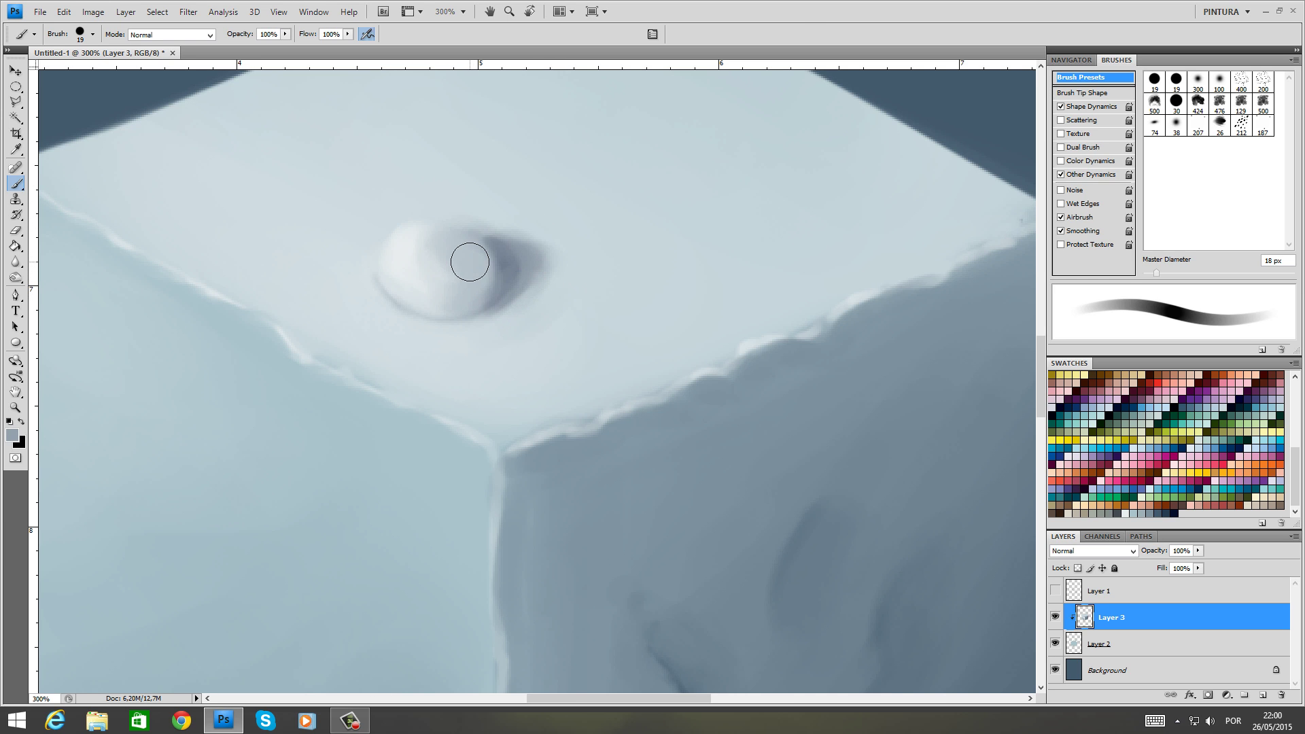
Paint a light vertical streak on the left face with a near-white swatch and a 29 px brush
key("ctrl+minus")
key("ctrl+minus")
key("ctrl+minus")
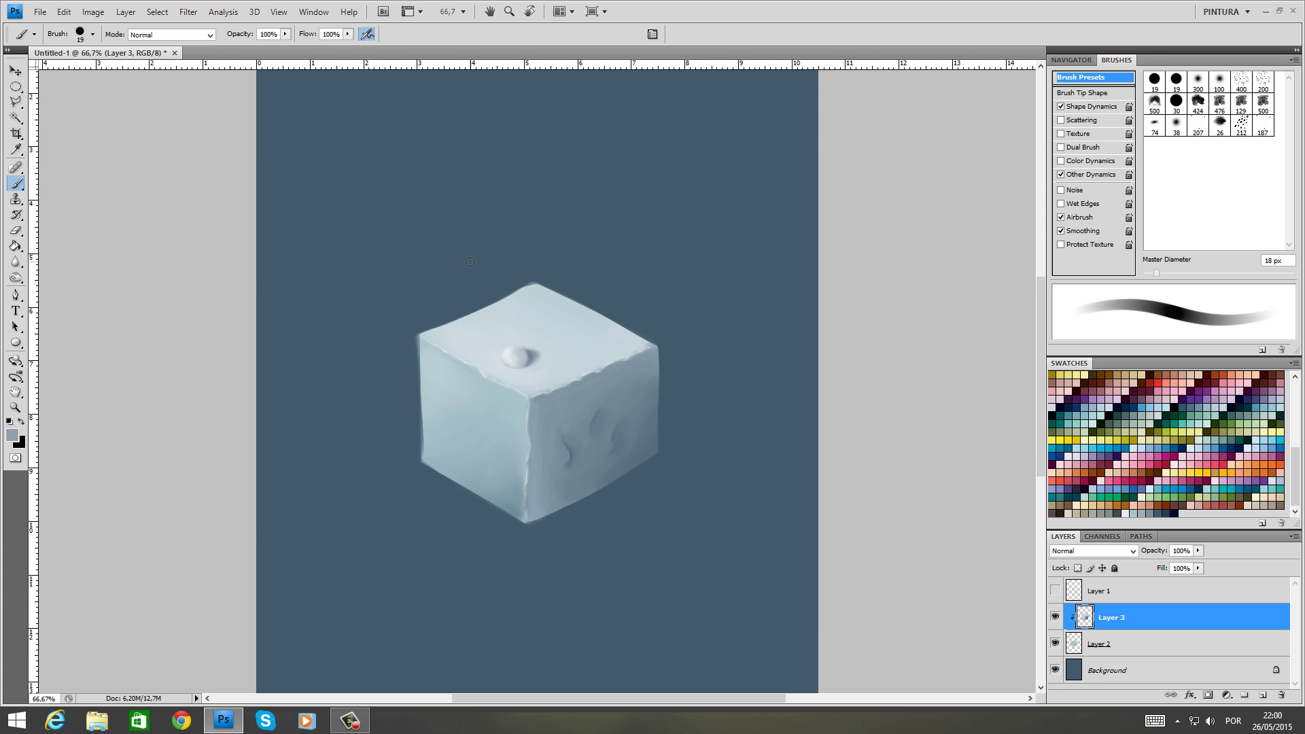
key("ctrl+plus")
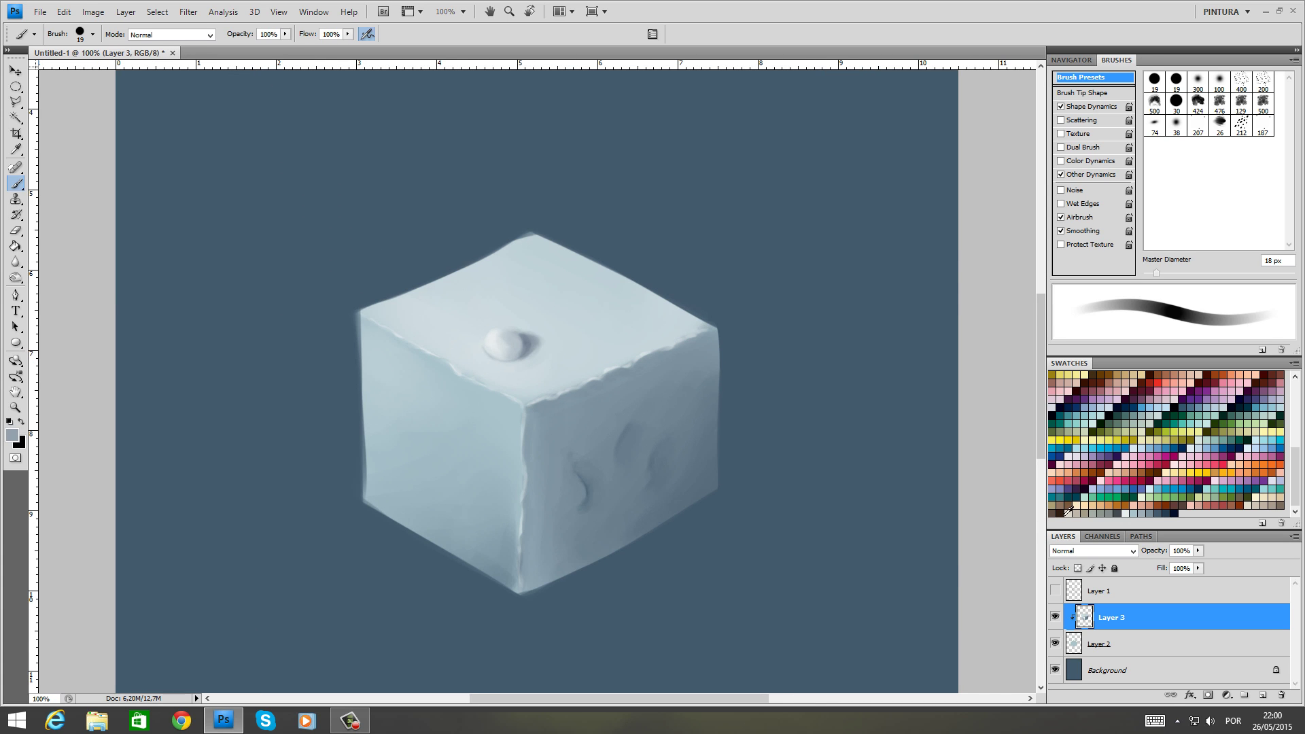
right_click(410, 448)
left_click(444, 481)
left_click(414, 413)
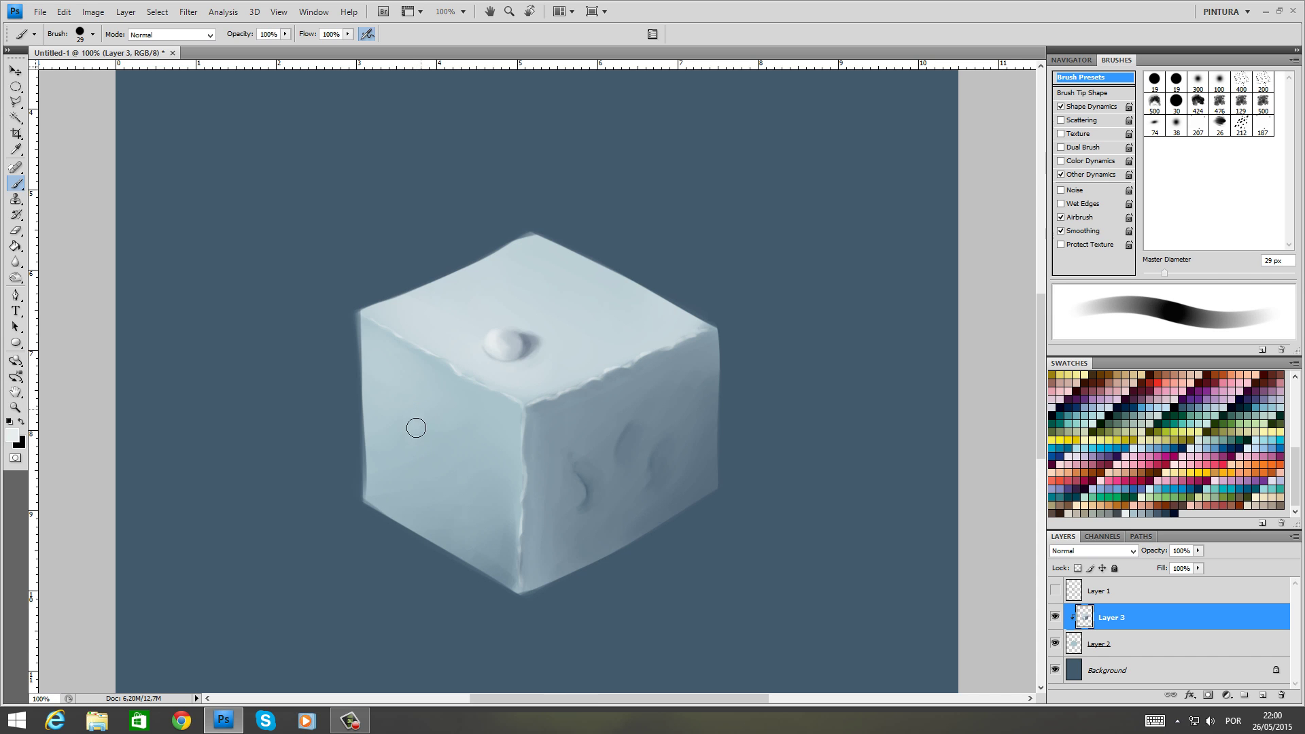
Blend the light streak into soft relief on the left face with sampled face colours and a 39 px brush
right_click(441, 503)
key("bracketright")
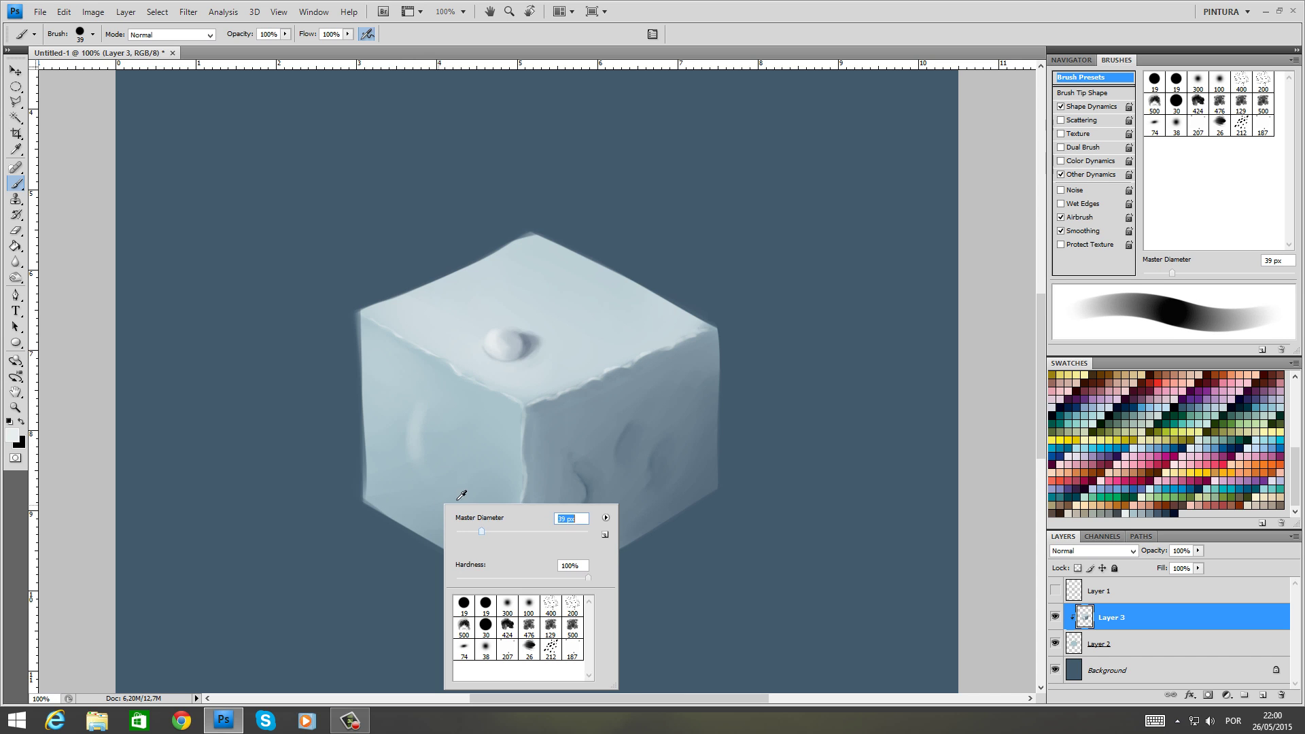
left_click(412, 444, "alt")
mouse_move(418, 408)
left_mouse_down()
mouse_move(434, 488)
mouse_move(426, 417)
mouse_move(418, 467)
mouse_move(432, 430)
mouse_move(436, 461)
mouse_move(435, 424)
mouse_move(444, 507)
mouse_move(412, 464)
mouse_move(443, 470)
mouse_move(428, 474)
mouse_move(457, 502)
mouse_move(430, 481)
mouse_move(491, 559)
mouse_move(434, 482)
mouse_move(448, 489)
mouse_move(440, 441)
mouse_move(448, 453)
mouse_move(420, 468)
mouse_move(438, 409)
mouse_move(439, 468)
mouse_move(437, 416)
mouse_move(457, 487)
mouse_move(431, 404)
mouse_move(452, 437)
mouse_move(442, 482)
mouse_move(421, 452)
mouse_move(422, 399)
mouse_move(414, 487)
mouse_move(423, 405)
mouse_move(448, 534)
mouse_move(469, 560)
mouse_move(399, 386)
mouse_move(390, 473)
mouse_move(420, 526)
left_mouse_up()
left_click(474, 537, "alt")
left_click(480, 541, "alt")
left_click(425, 442, "alt")
left_click(422, 399, "alt")
left_click(383, 433, "alt")
left_click(417, 462, "alt")
mouse_move(416, 479)
left_mouse_down()
mouse_move(414, 423)
mouse_move(414, 448)
mouse_move(441, 423)
mouse_move(440, 498)
mouse_move(437, 440)
left_mouse_up()
Add a new layer clipped above Layer 3 and choose the 400 px scattered speckle brush
key("ctrl+minus")
key("ctrl+minus")
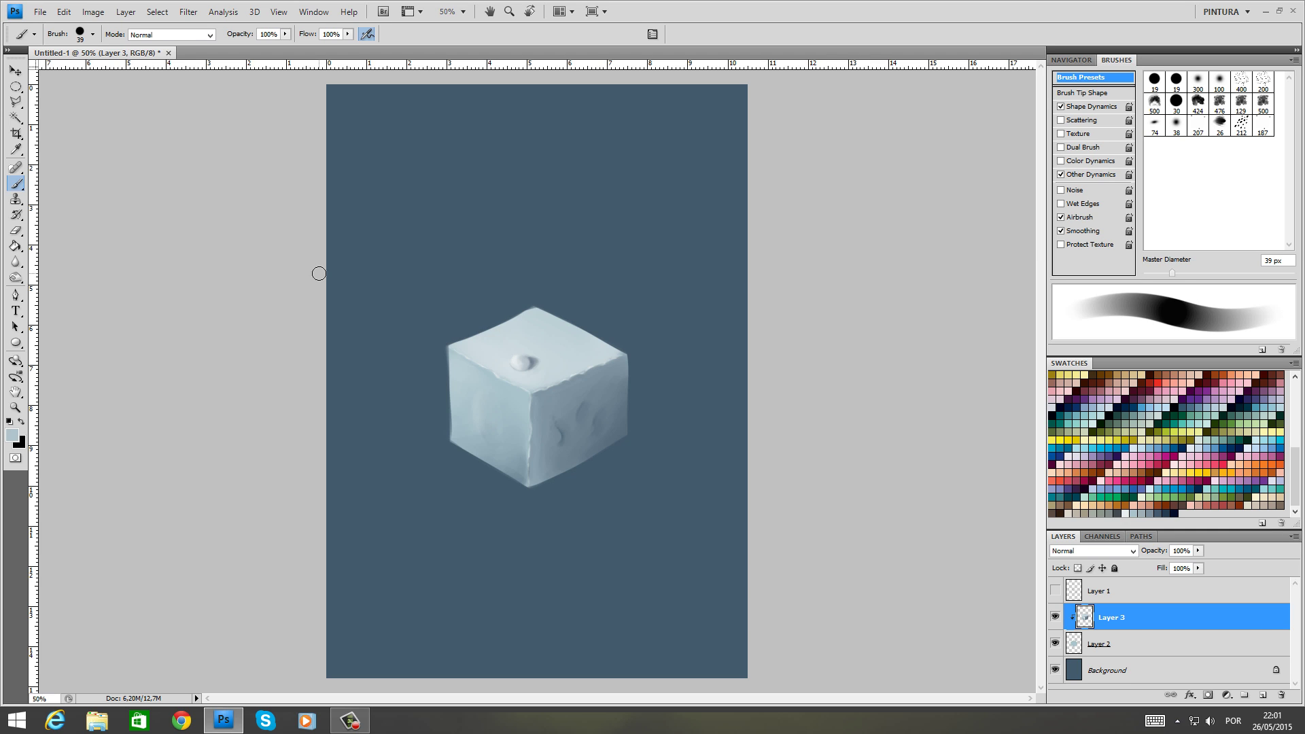
key("ctrl+shift+alt+n")
key("ctrl+alt+g")
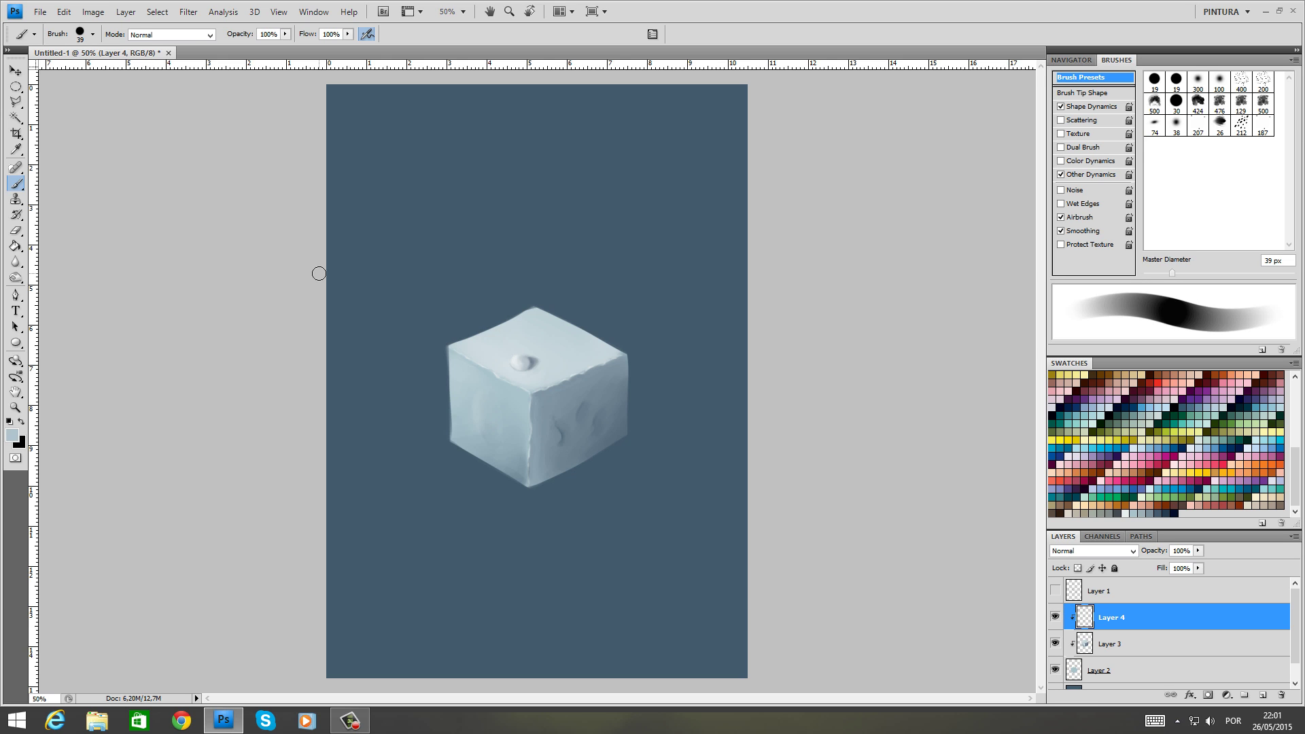
left_click(1262, 82)
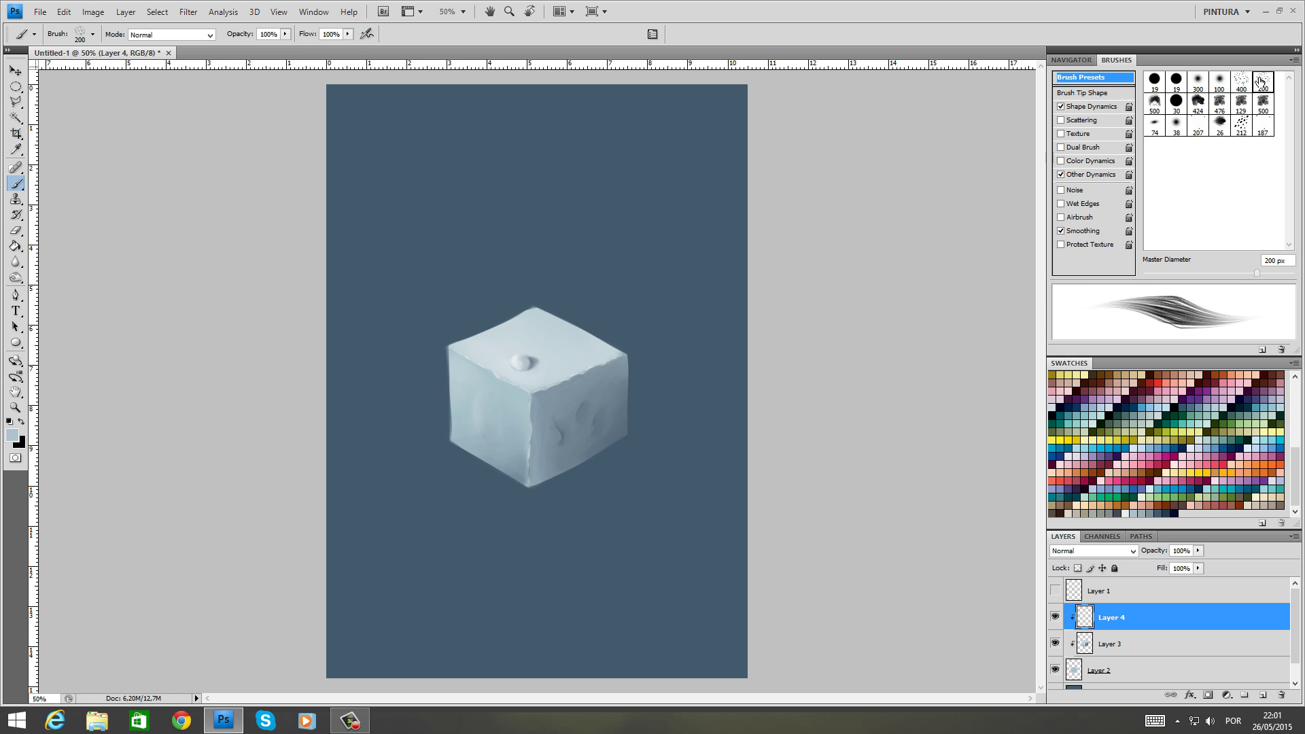
left_click(1247, 80)
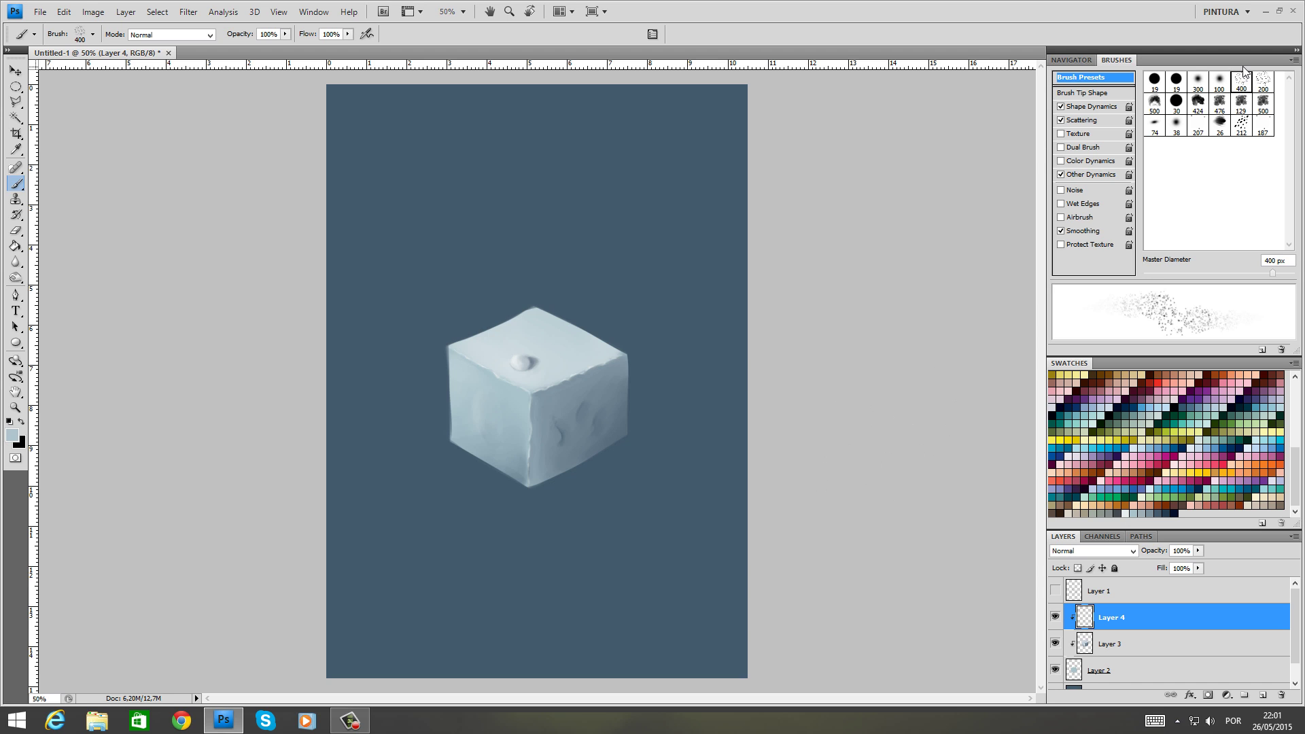
Speckle the right part of the cube's top face with a dark blue swatch and the scattered brush at 80 px
left_click(1151, 501)
key("ctrl+plus")
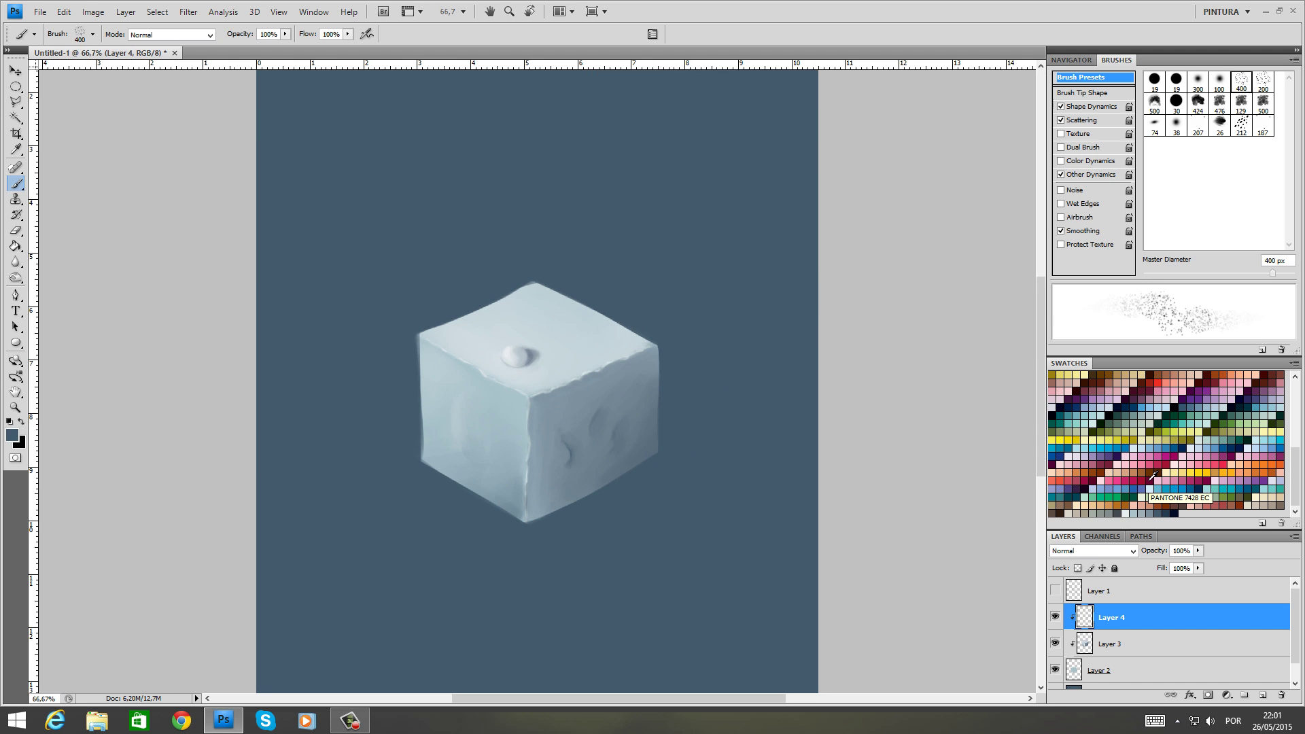
right_click(586, 325)
left_click_drag(696, 349, 657, 348)
left_click(572, 318)
right_click(576, 317)
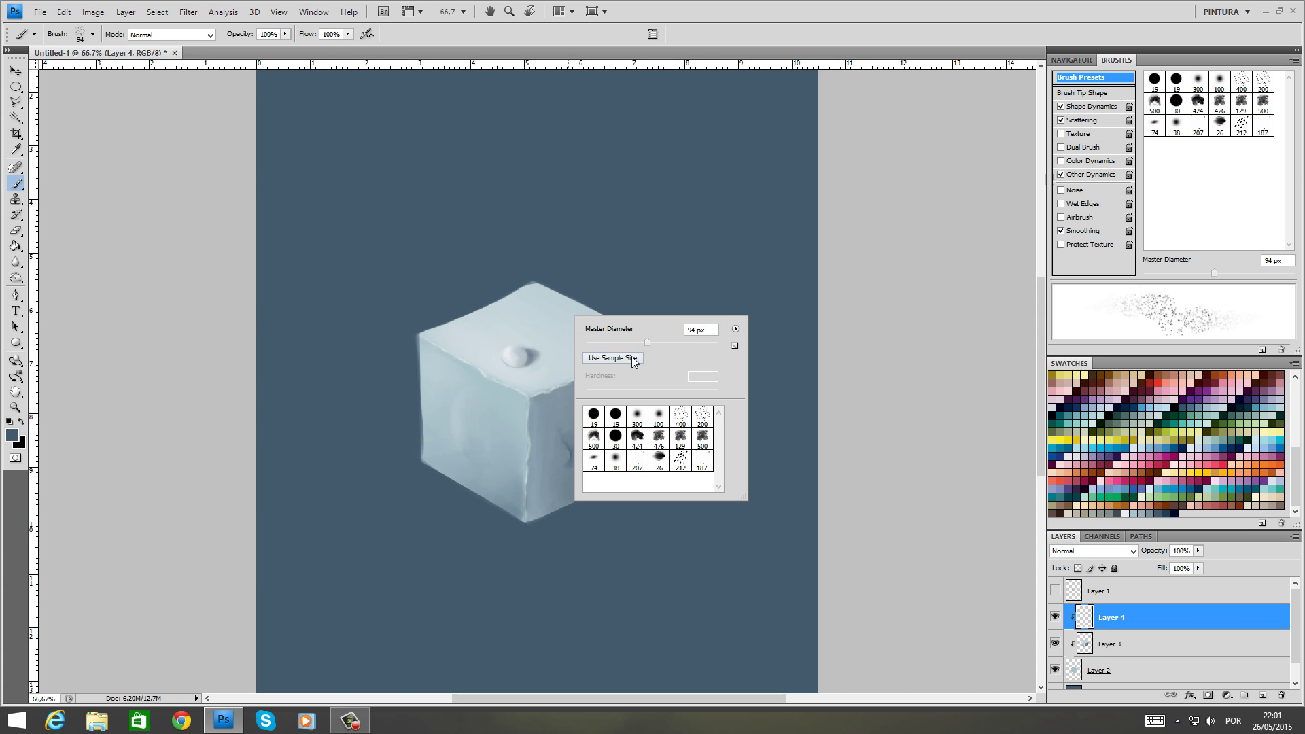
left_click(638, 342)
left_click(571, 314)
mouse_move(571, 312)
left_mouse_down()
mouse_move(612, 336)
mouse_move(509, 286)
mouse_move(604, 342)
left_mouse_up()
mouse_move(500, 306)
left_mouse_down()
mouse_move(582, 356)
mouse_move(486, 311)
mouse_move(514, 333)
mouse_move(558, 328)
mouse_move(585, 347)
left_mouse_up()
Spread speckles across the rest of the top face, alternating sampled light face colours with dark blue, then reduce the brush to 57 px
left_click(588, 360, "alt")
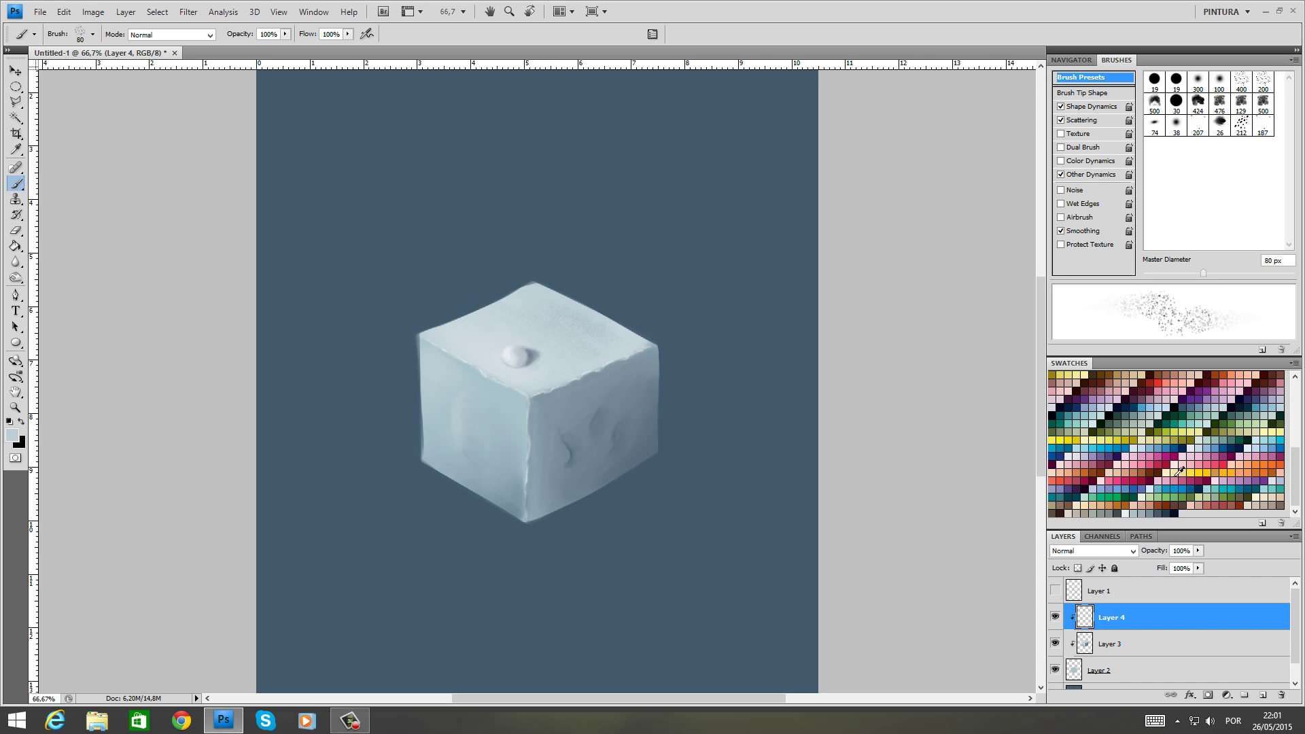
left_click(1150, 489)
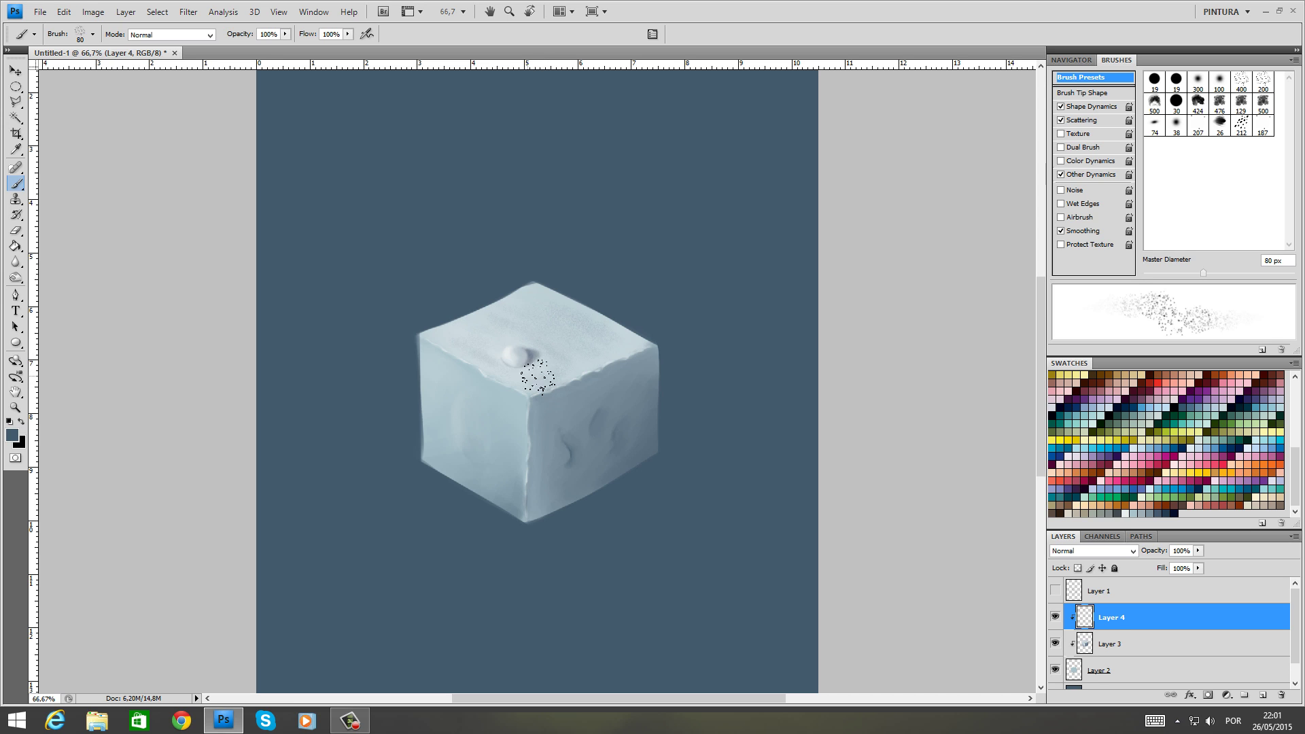
left_click(488, 343, "alt")
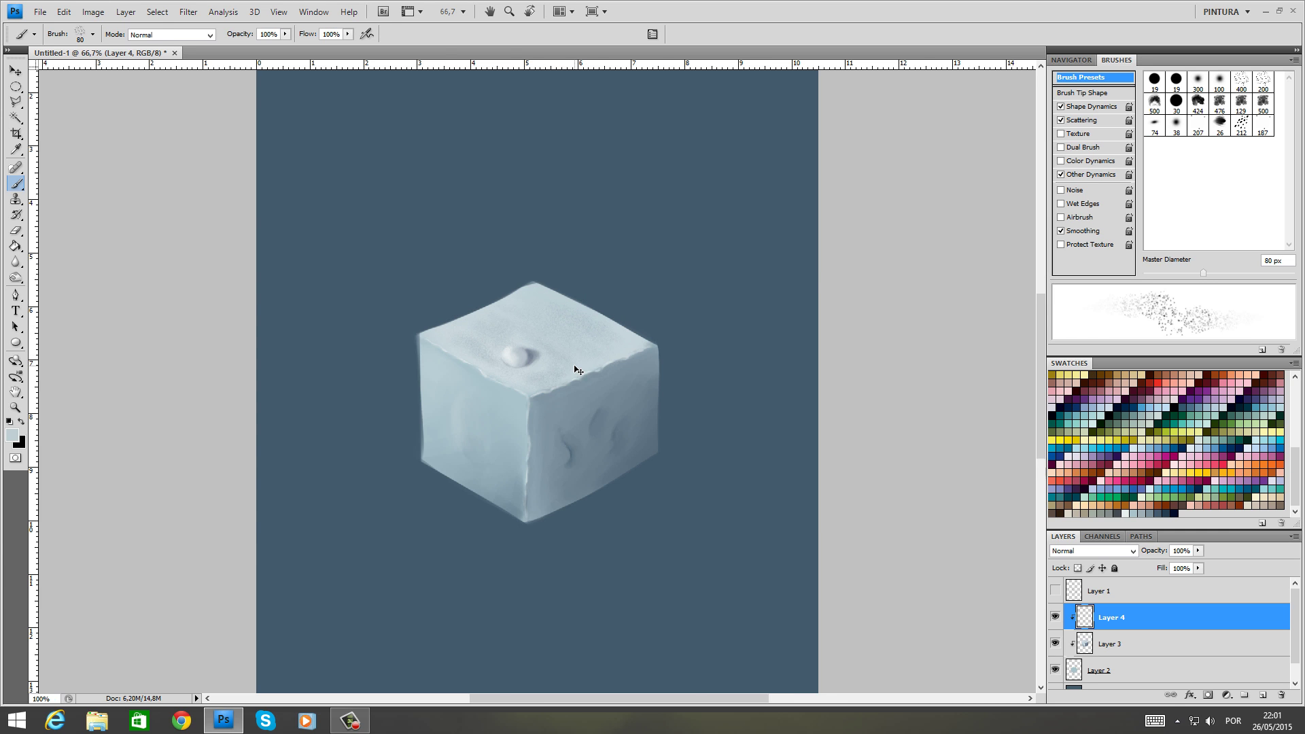
key("ctrl+plus")
key("ctrl+plus")
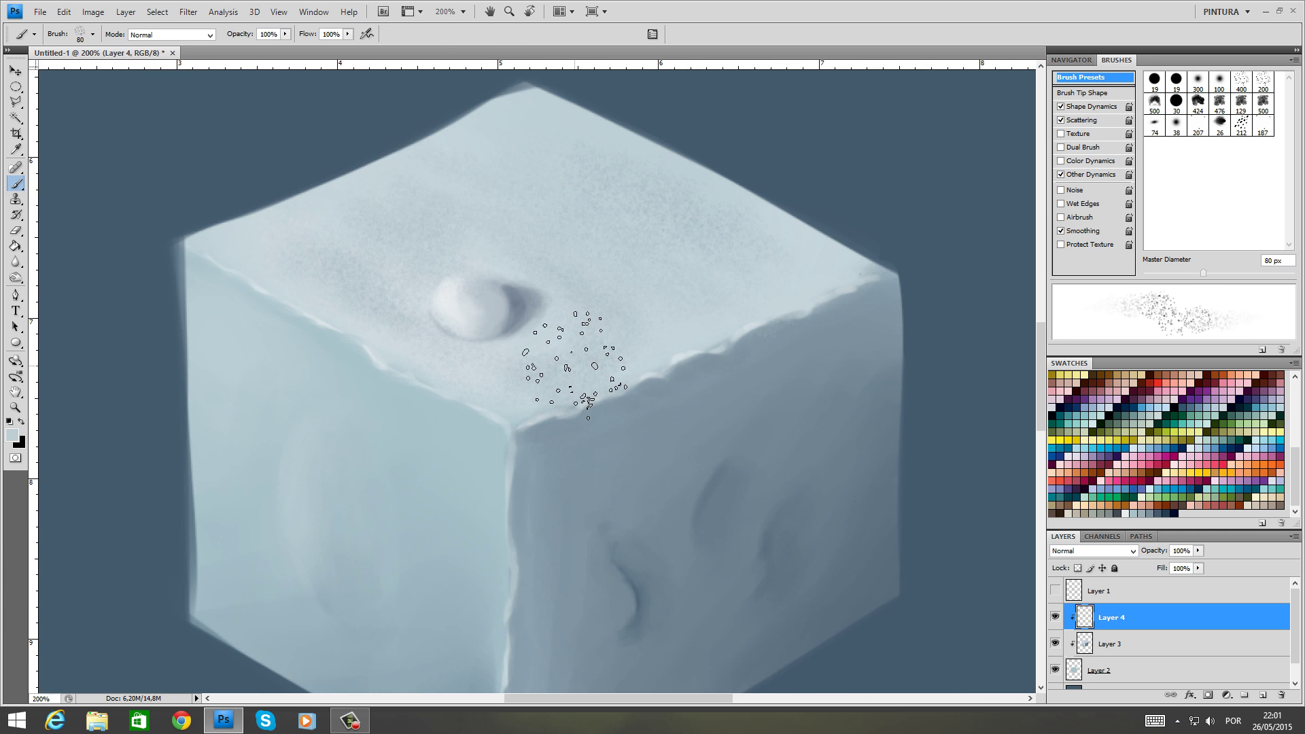
left_click(1159, 507)
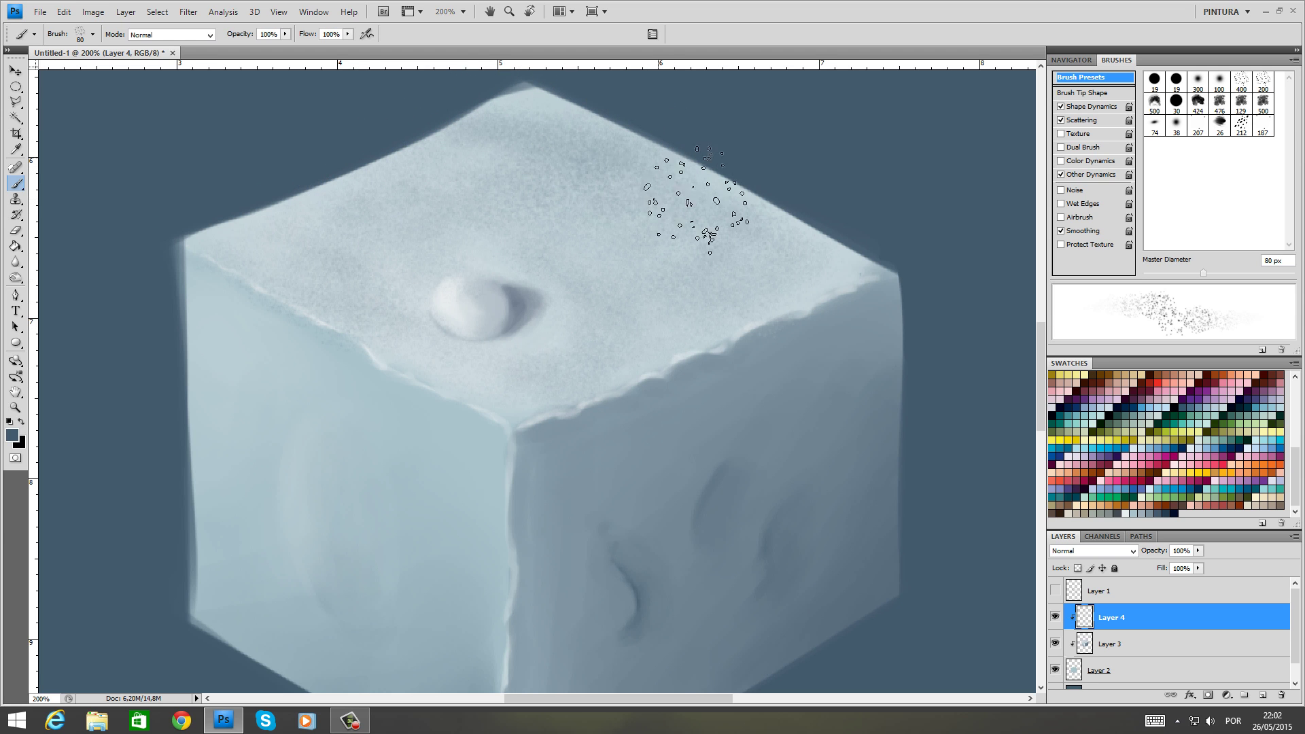
right_click(487, 340)
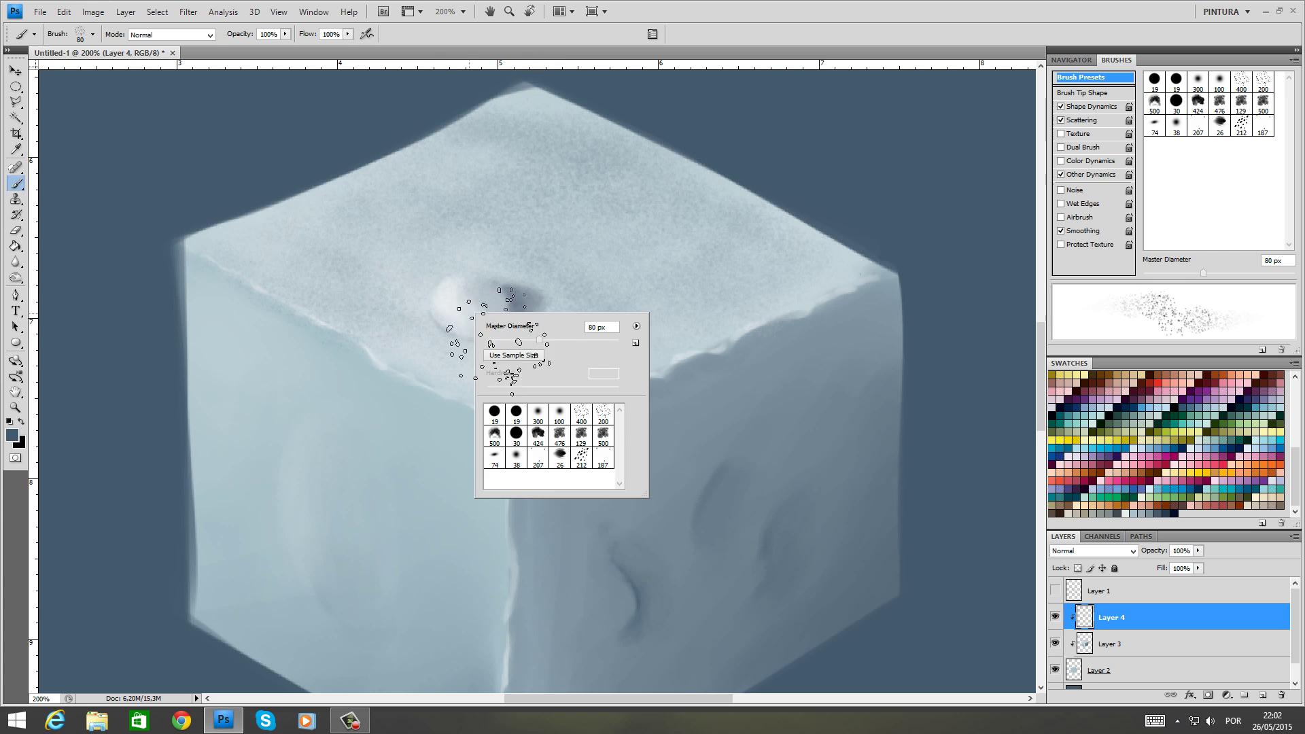
left_click_drag(537, 340, 522, 340)
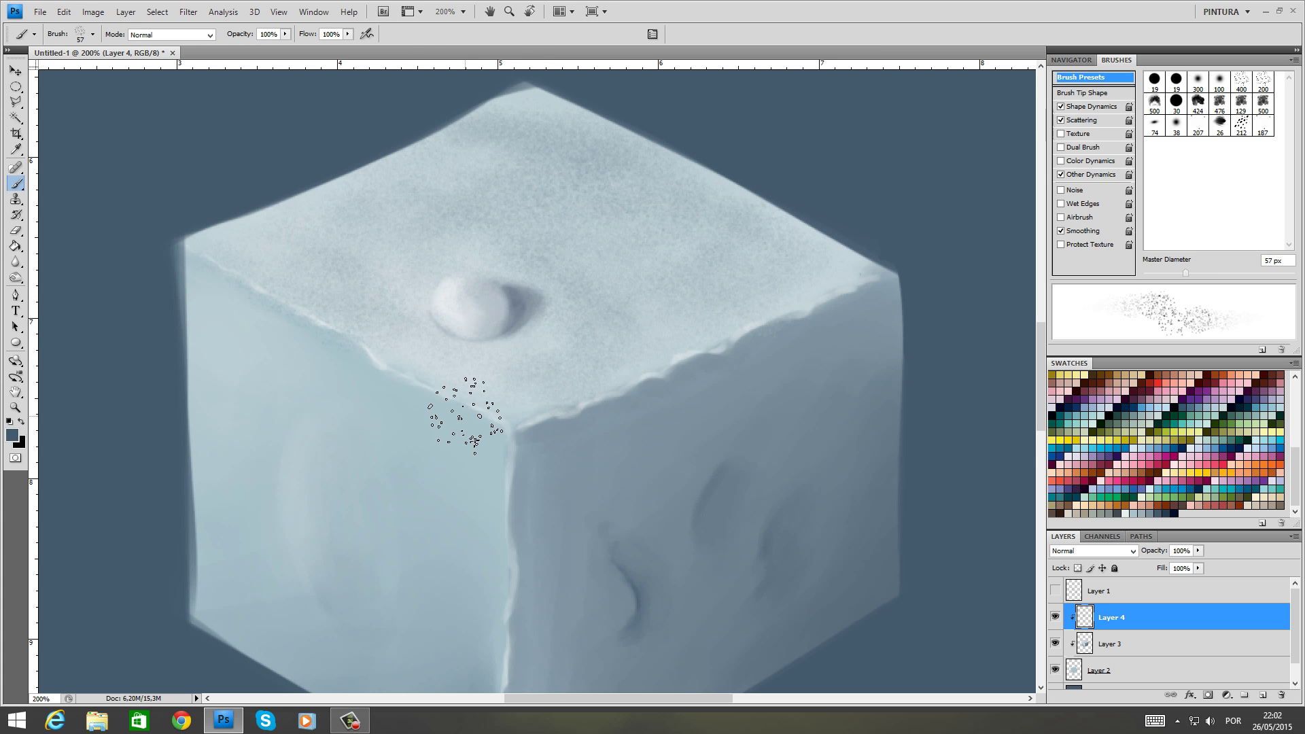
Speckle the cube's left face with dark blue and sampled face colours, using the scattered brush at 80 px
key("ctrl+minus")
key("ctrl+minus")
key("ctrl+plus")
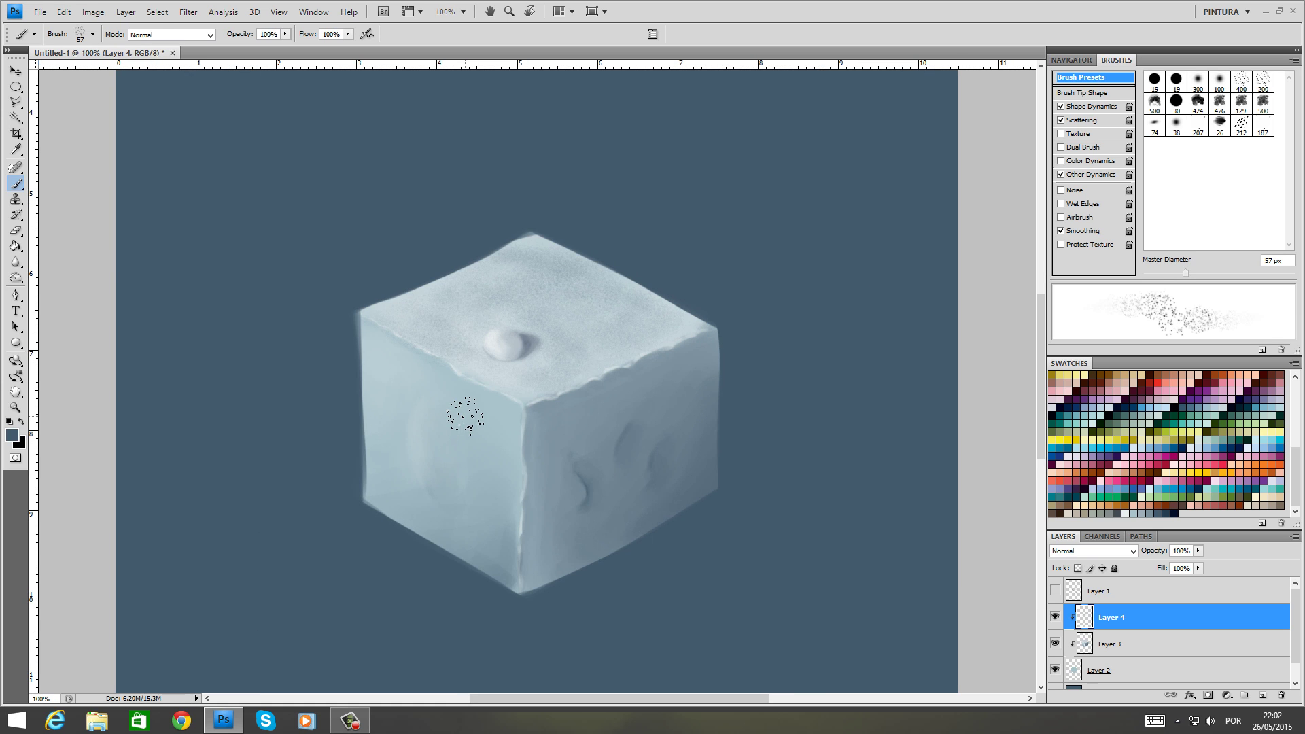
right_click(465, 413)
left_click_drag(503, 382, 525, 379)
key("Return")
left_click(416, 494, "alt")
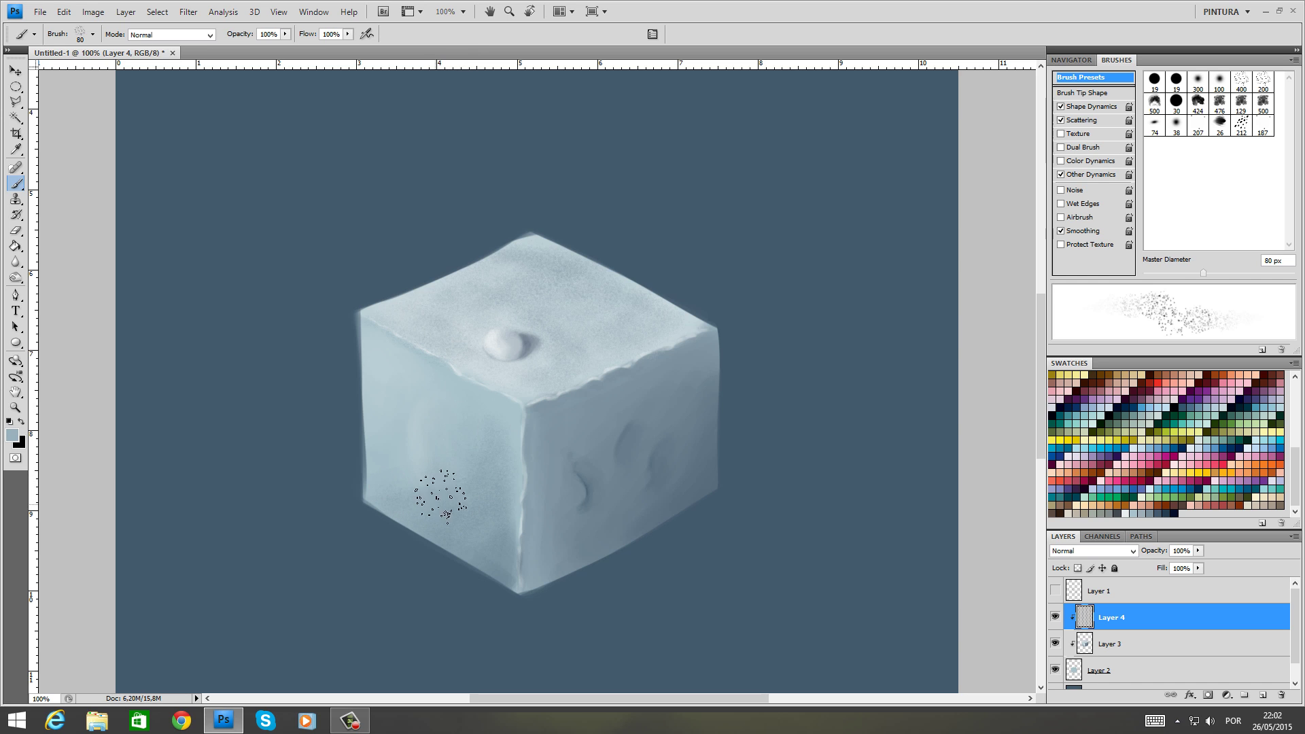
left_click(556, 623, "alt")
left_click(410, 498, "alt")
mouse_move(410, 500)
left_mouse_down()
mouse_move(382, 353)
mouse_move(476, 412)
mouse_move(481, 465)
mouse_move(414, 458)
mouse_move(417, 472)
mouse_move(411, 455)
mouse_move(476, 537)
mouse_move(497, 521)
mouse_move(496, 470)
left_mouse_up()
left_click(425, 461, "alt")
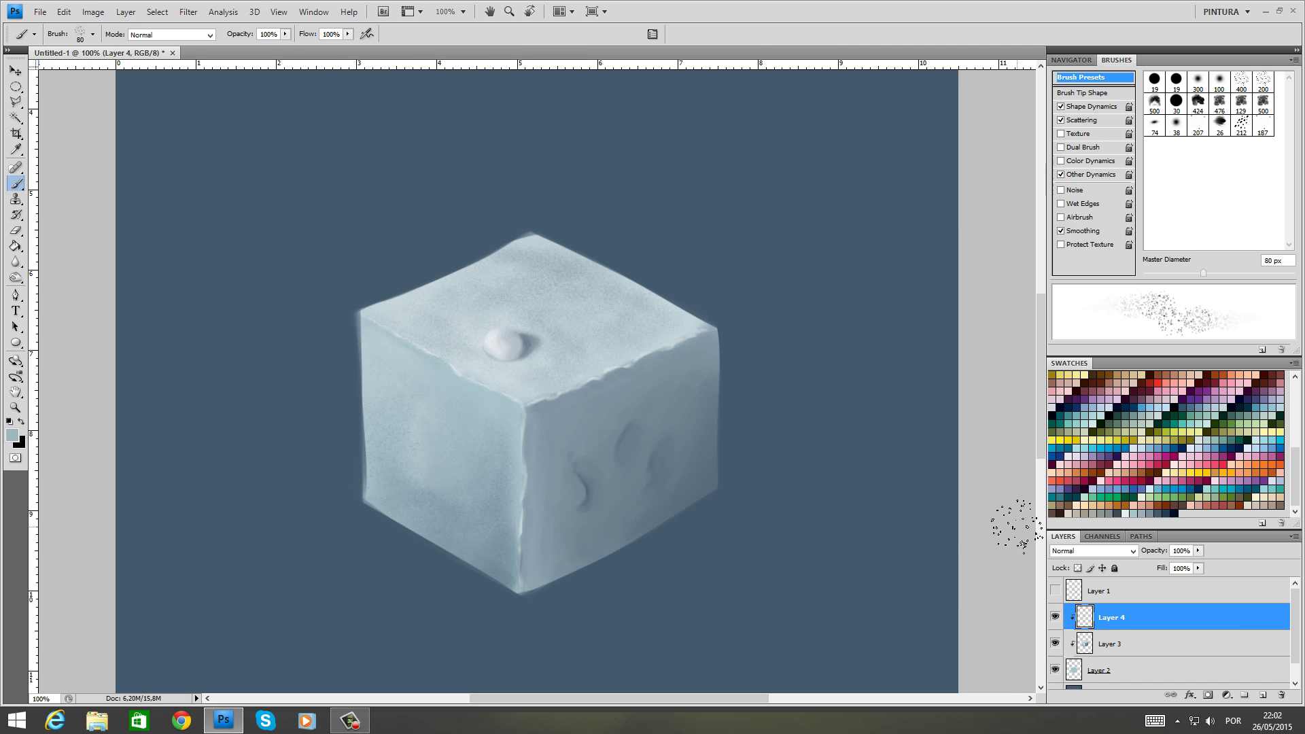
Speckle the cube's right face with dark navy swatches and a blue-grey sampled from that face
left_click(1159, 512)
left_click(1174, 512)
left_click(621, 392, "alt")
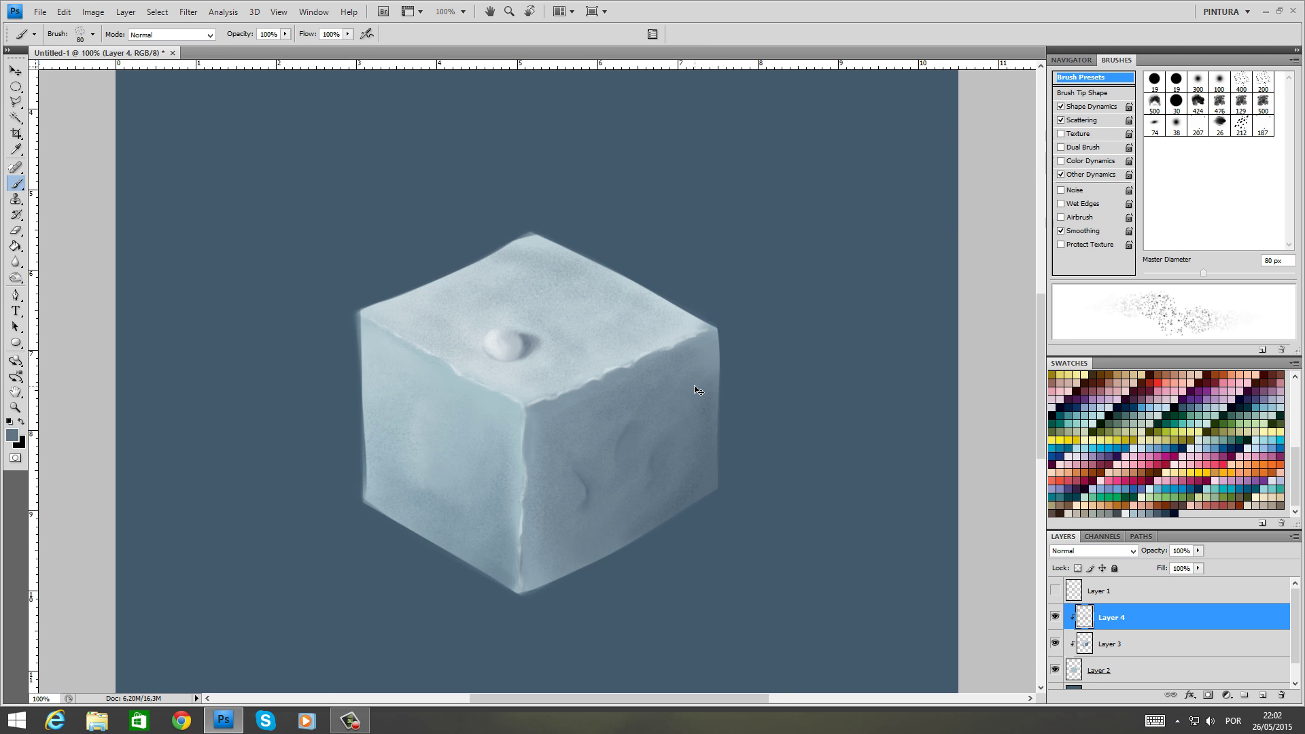
key("ctrl+minus")
key("ctrl+minus")
key("ctrl+plus")
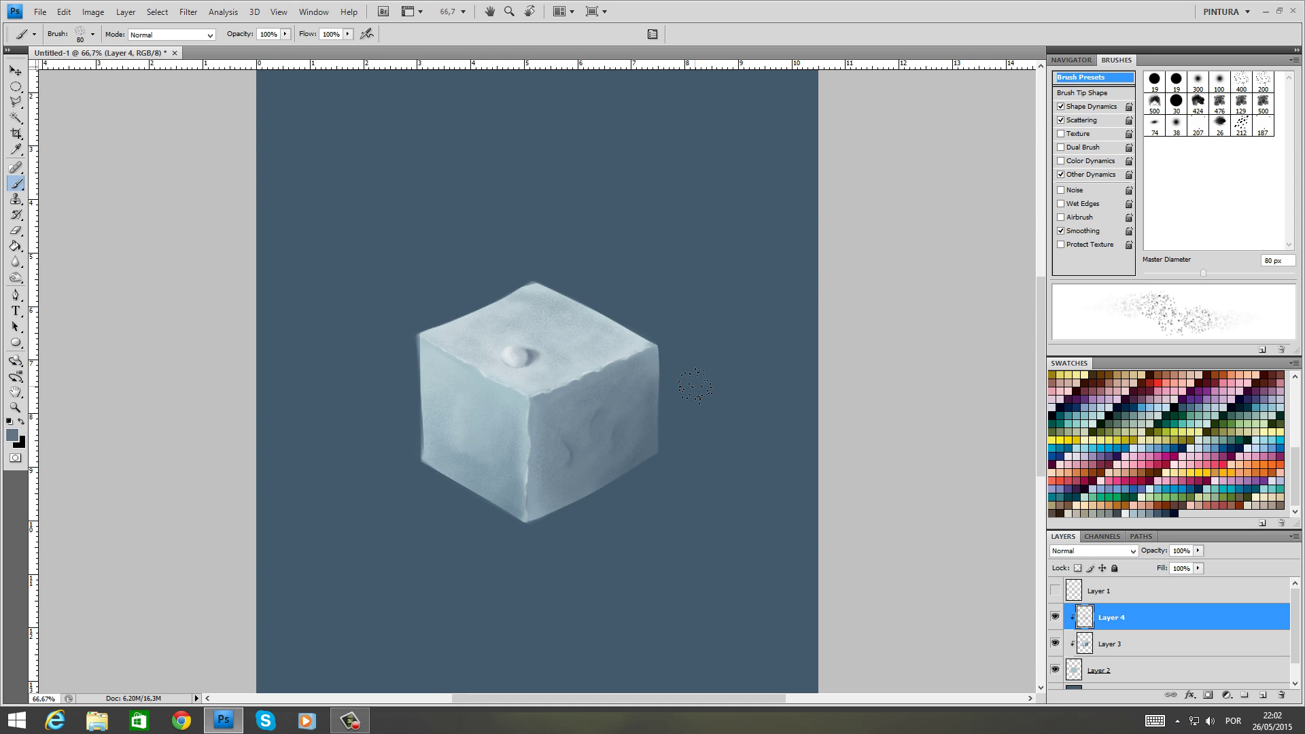
Add light speckles to the top face with a near-white swatch and the scattered brush at 53 px
left_click(1126, 508)
right_click(562, 318)
left_click_drag(619, 348, 603, 348)
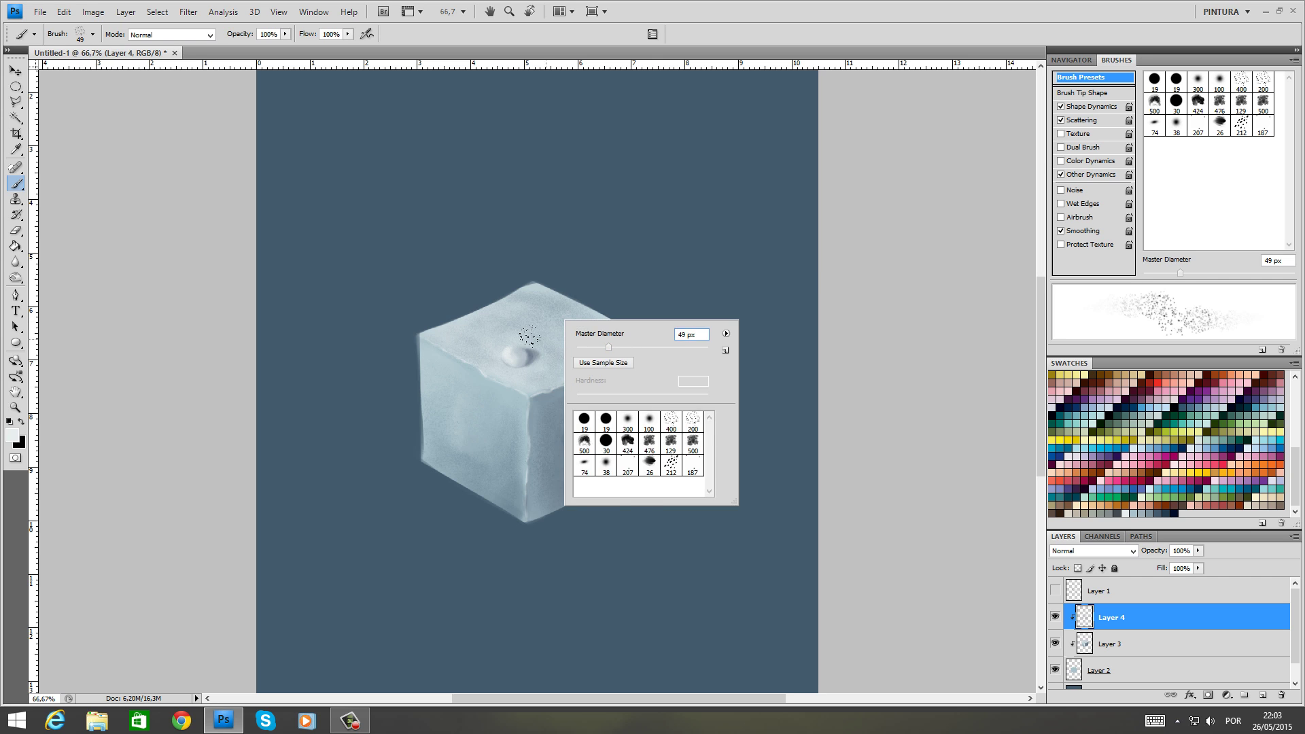
right_click(477, 337)
left_click_drag(515, 364, 518, 364)
left_click(469, 351)
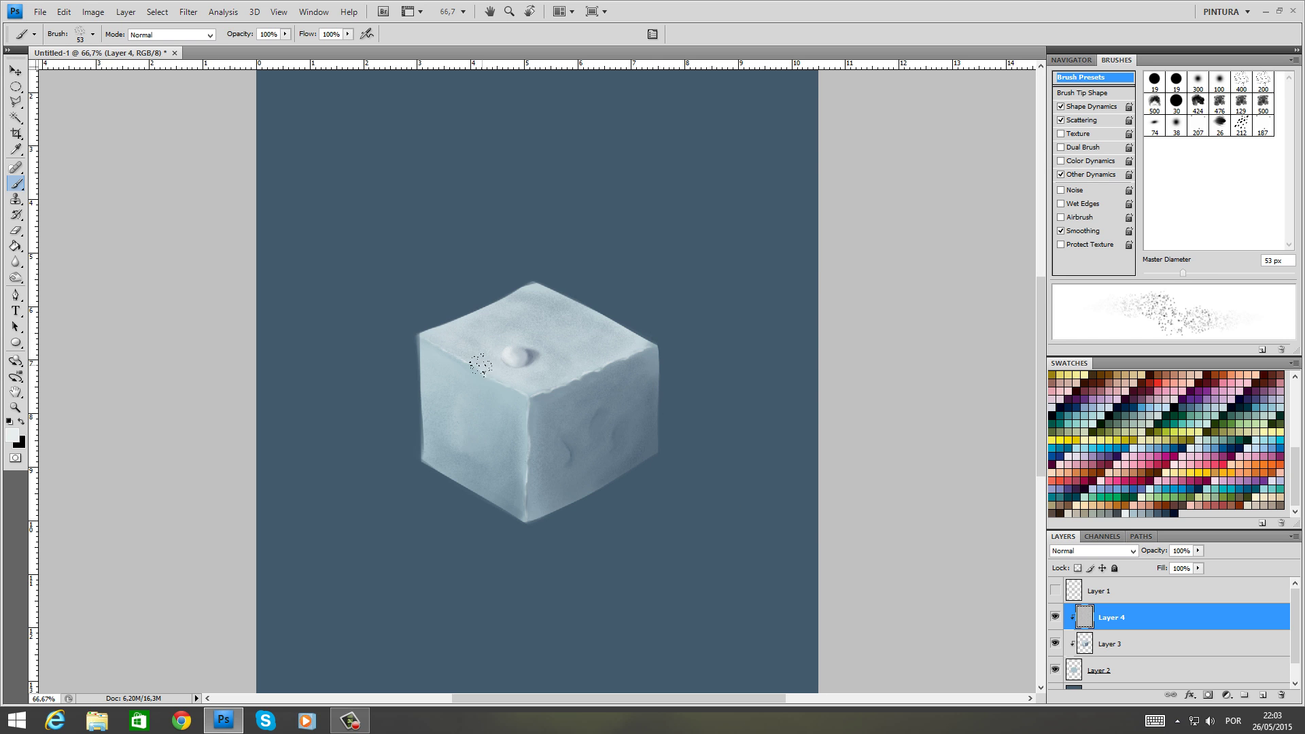
Add light speckles to the left and right faces at 75 px, softening the right face with a sampled grey-blue
right_click(518, 326)
left_click_drag(551, 363, 578, 364)
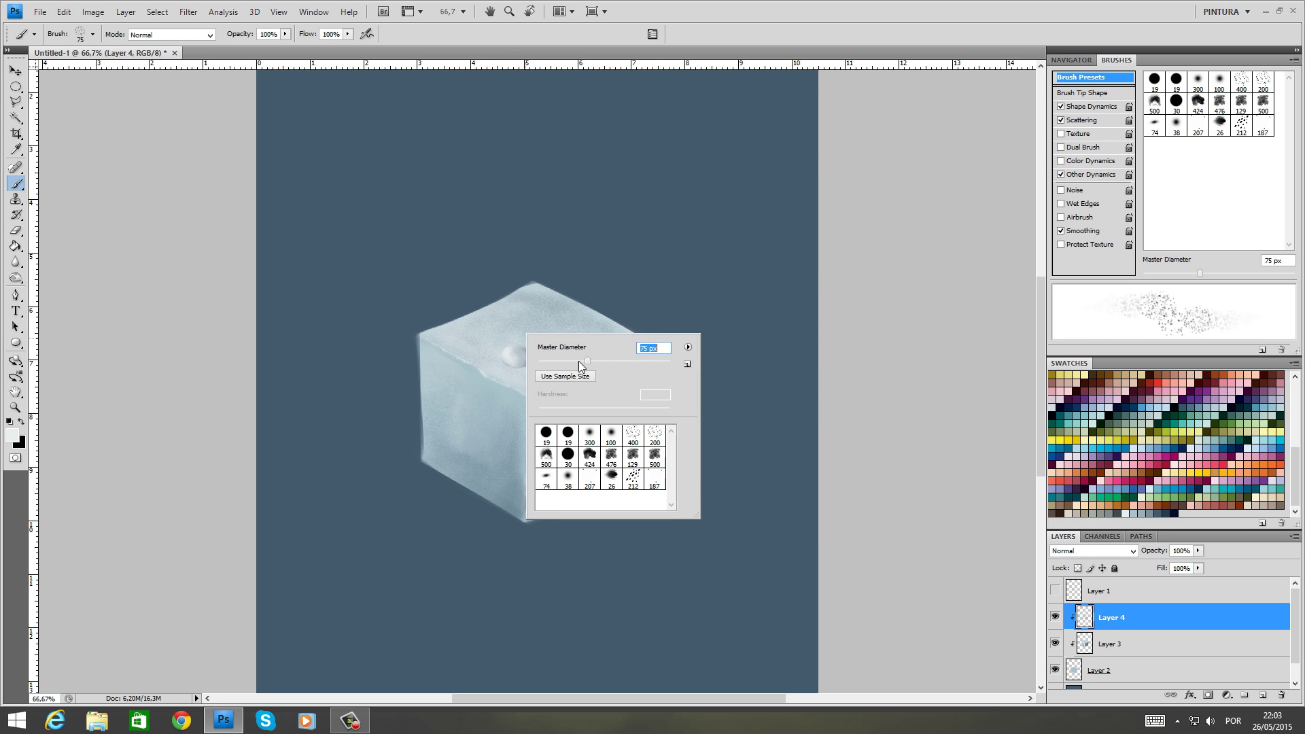
key("Return")
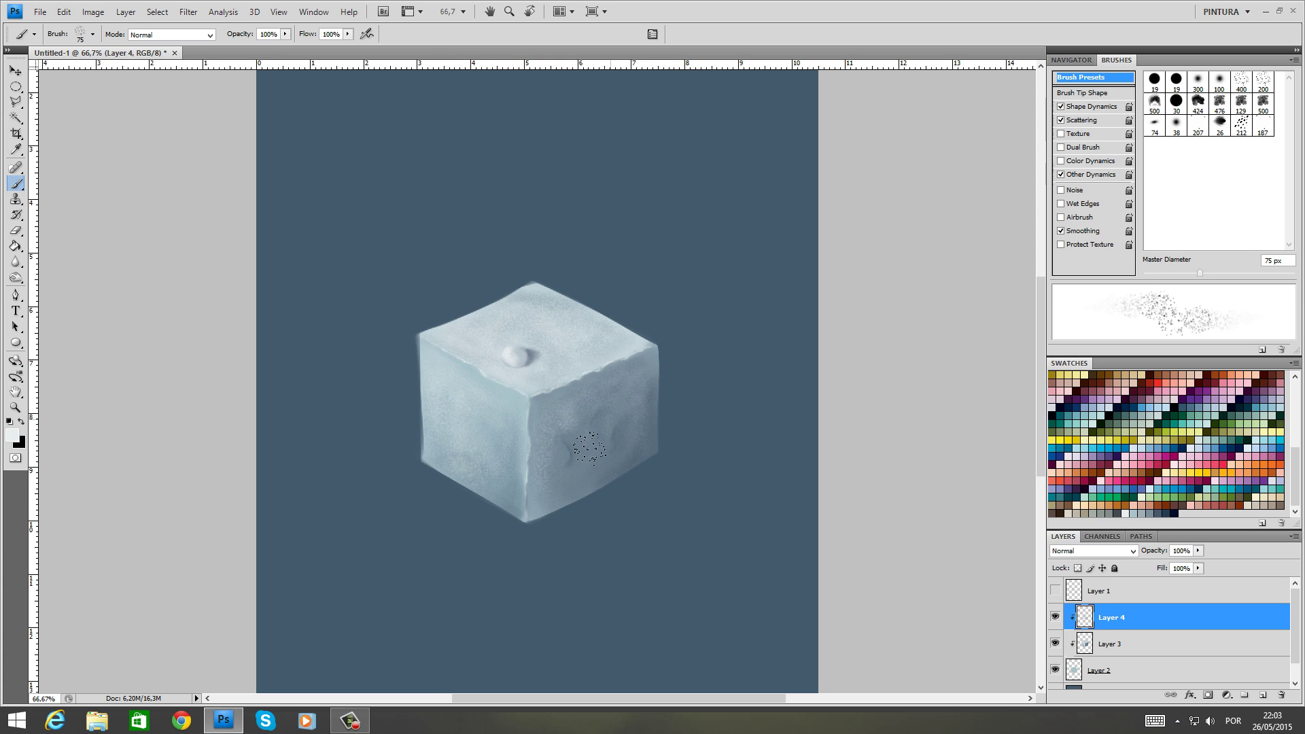
left_click(554, 466, "alt")
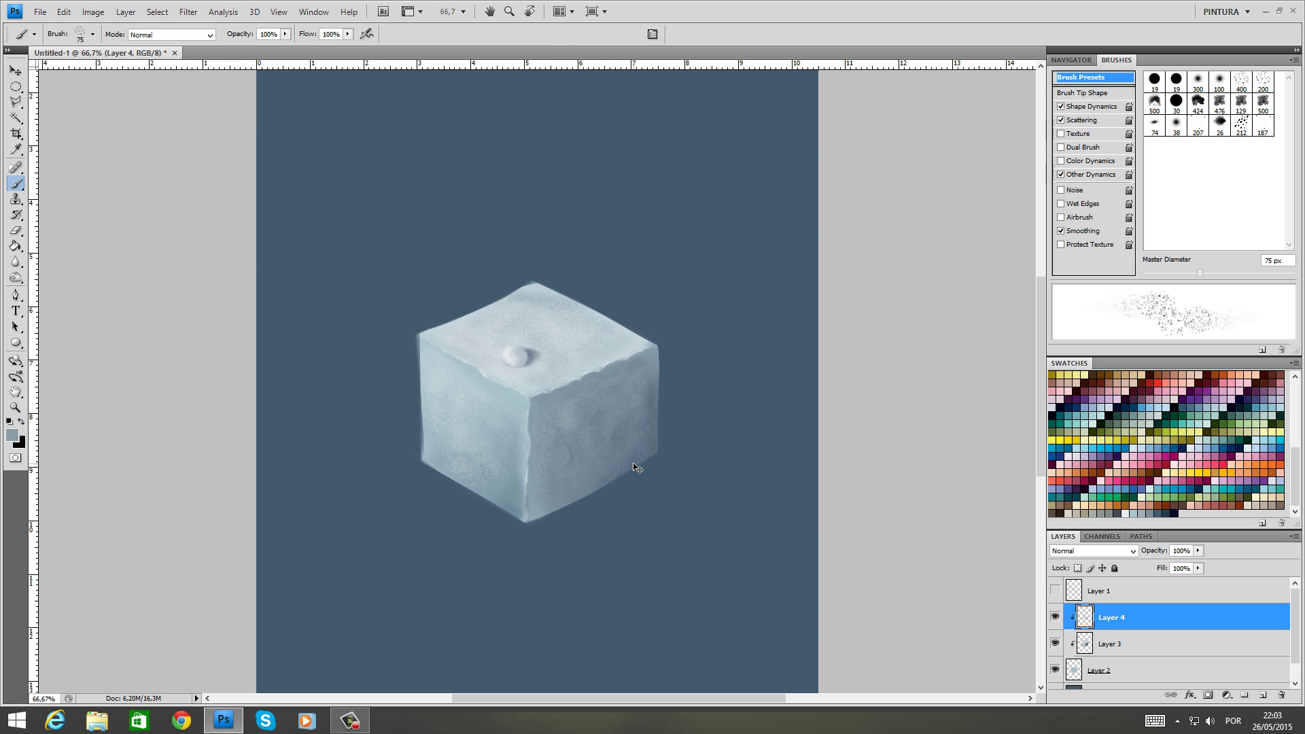
key("ctrl+minus")
key("ctrl+minus")
key("ctrl+plus")
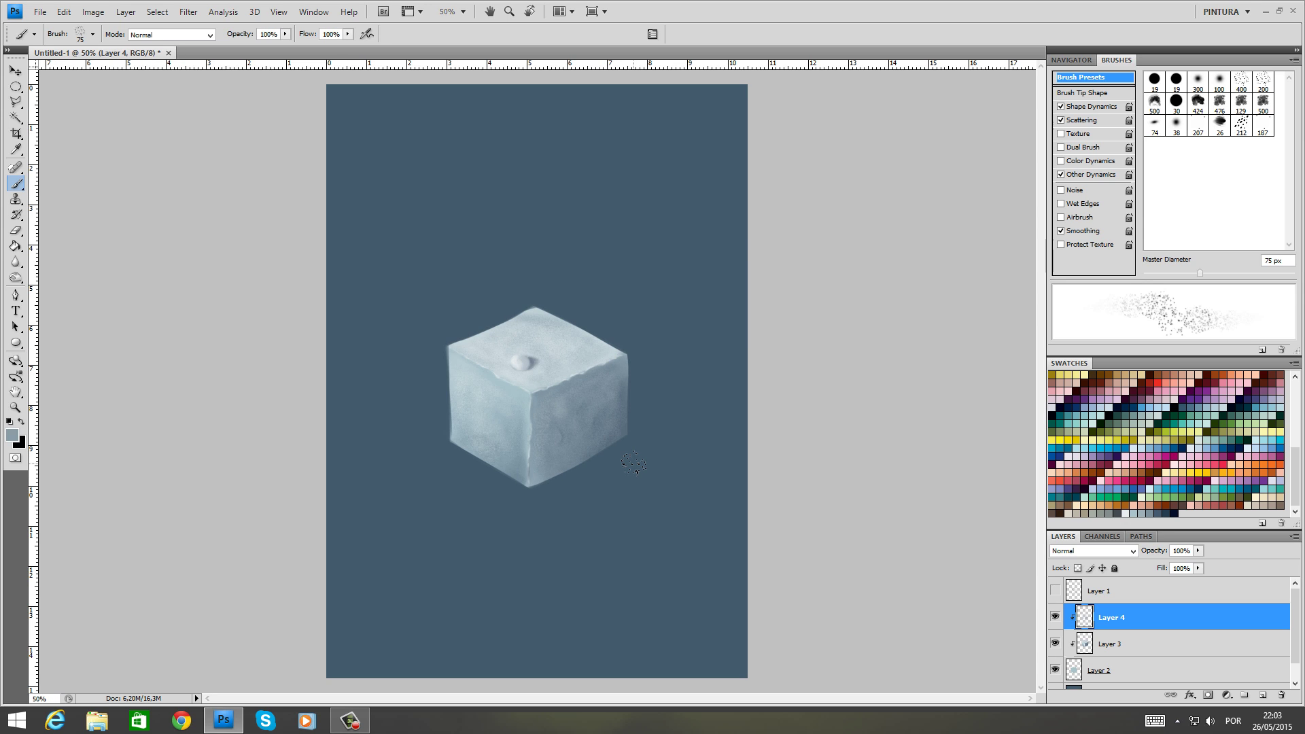
Set Layer 4 to Multiply with 60% fill, comparing the cube with the speckle layer hidden and shown
left_click(1055, 619)
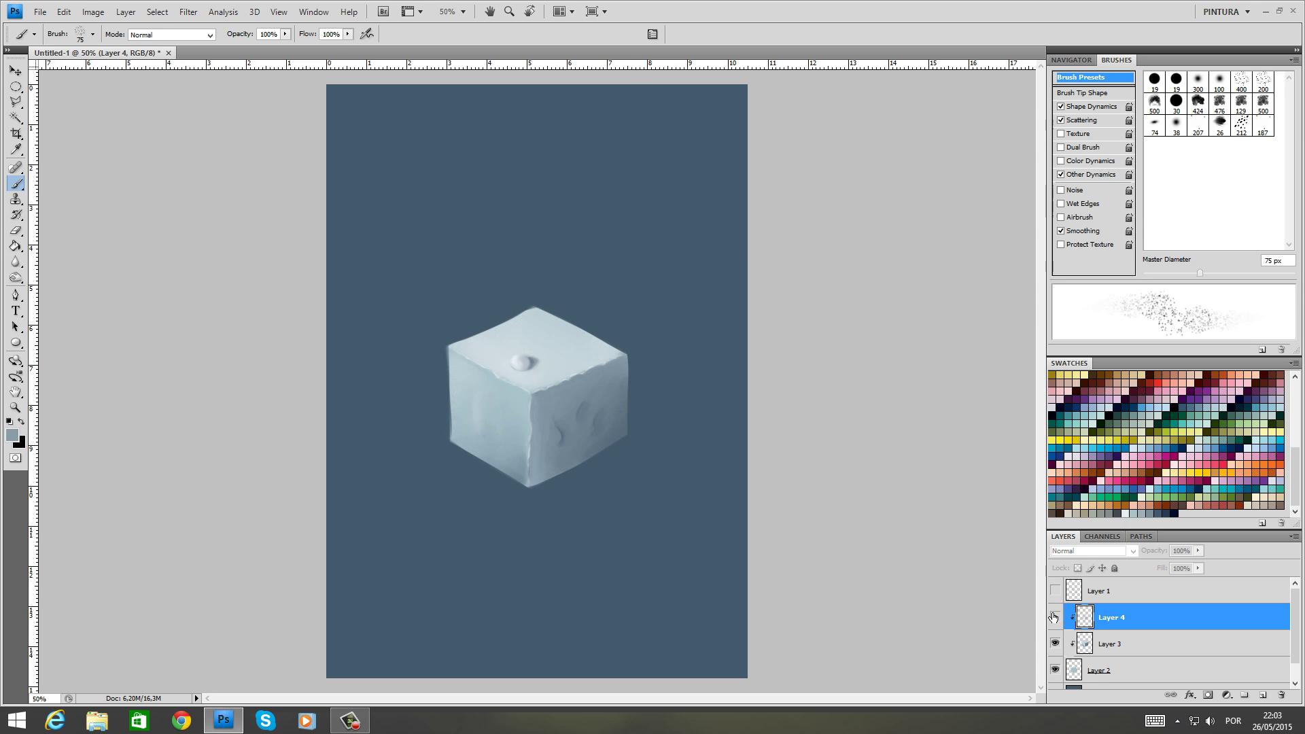
left_click(1055, 618)
left_click(1052, 616)
left_click(1052, 616)
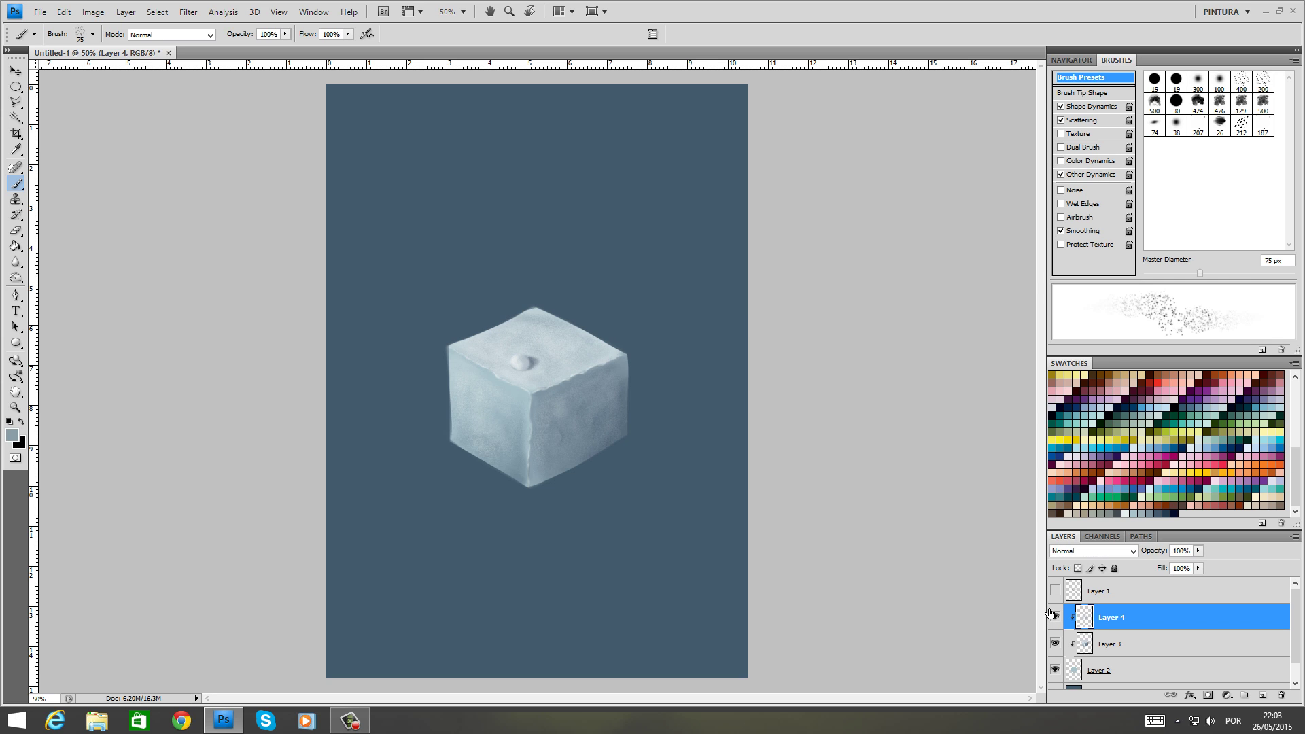
left_click(1052, 617)
left_click(1052, 617)
left_click(1093, 551)
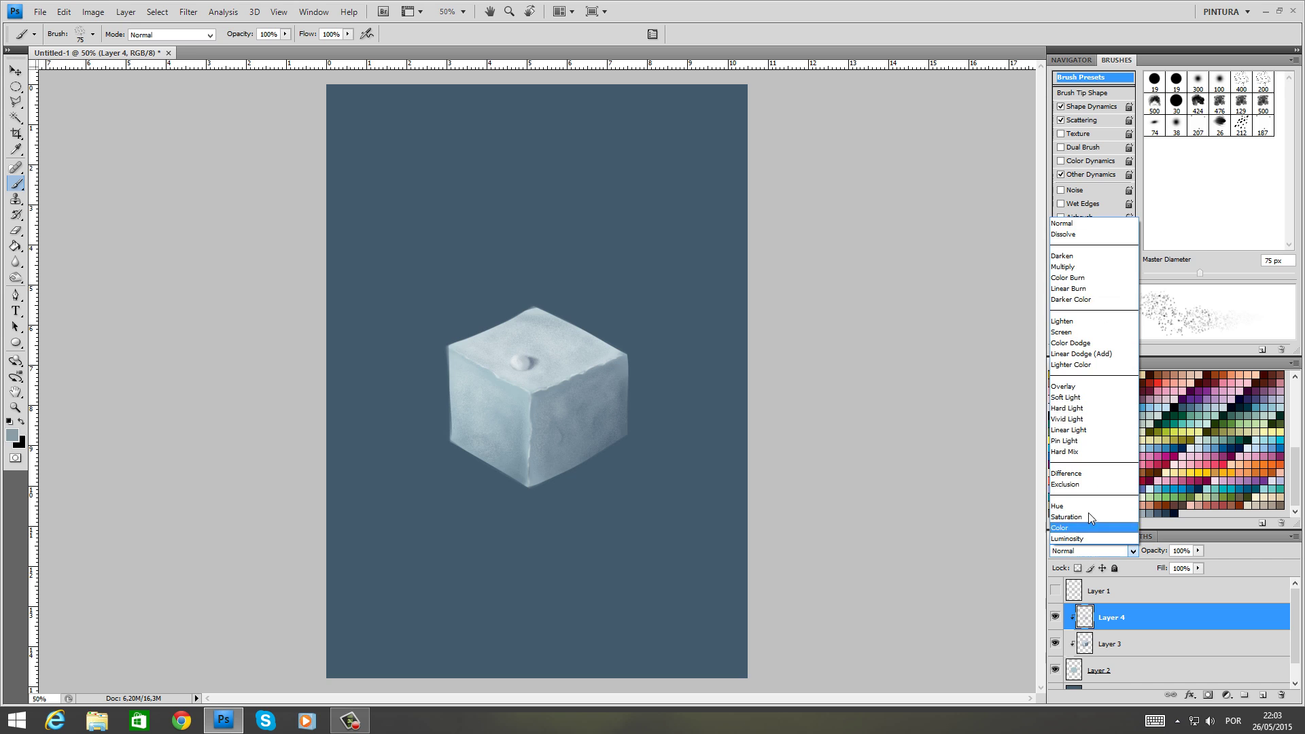
left_click(1061, 267)
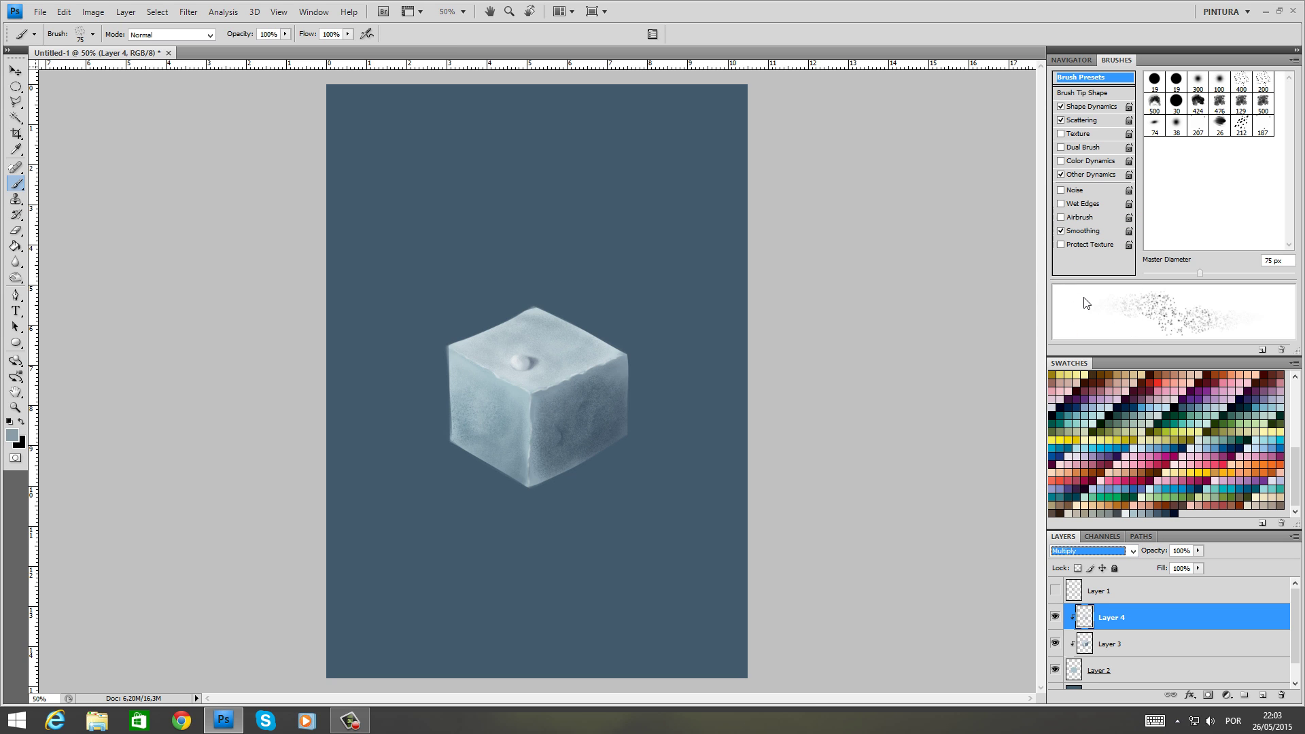
left_click(1198, 568)
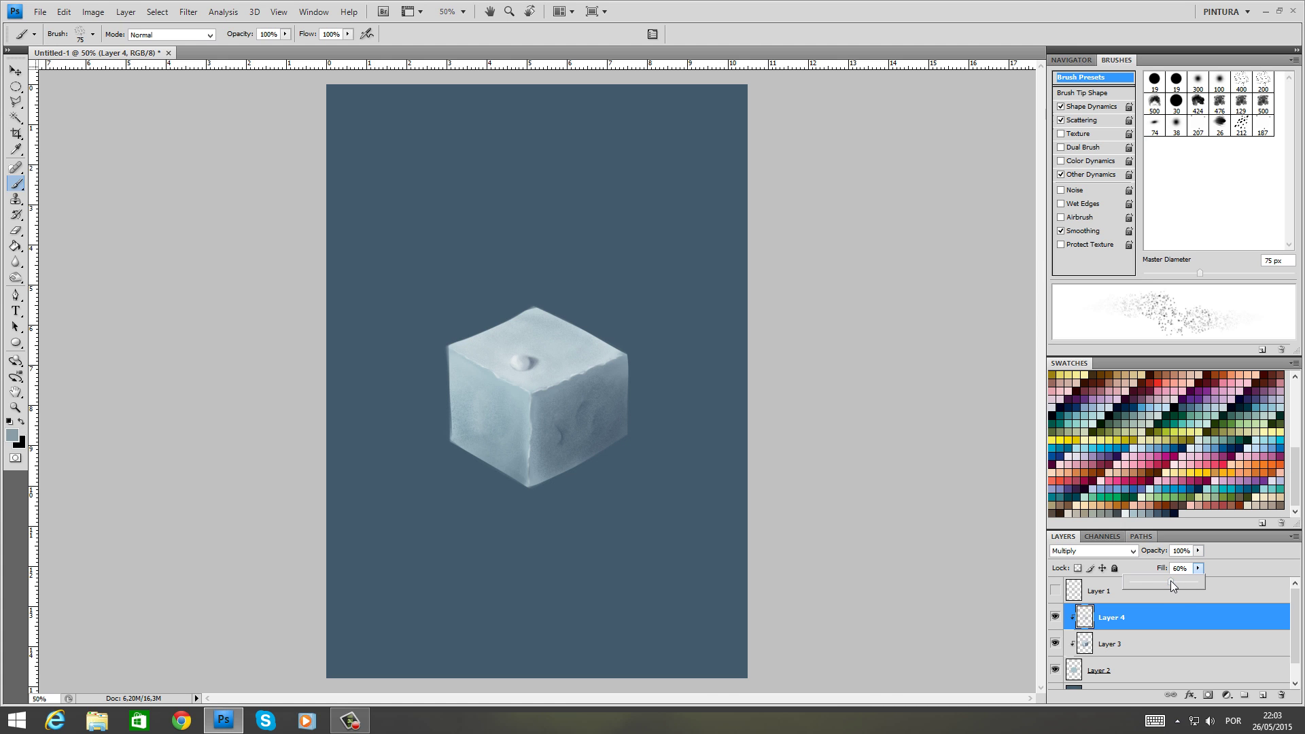
left_click(1056, 617)
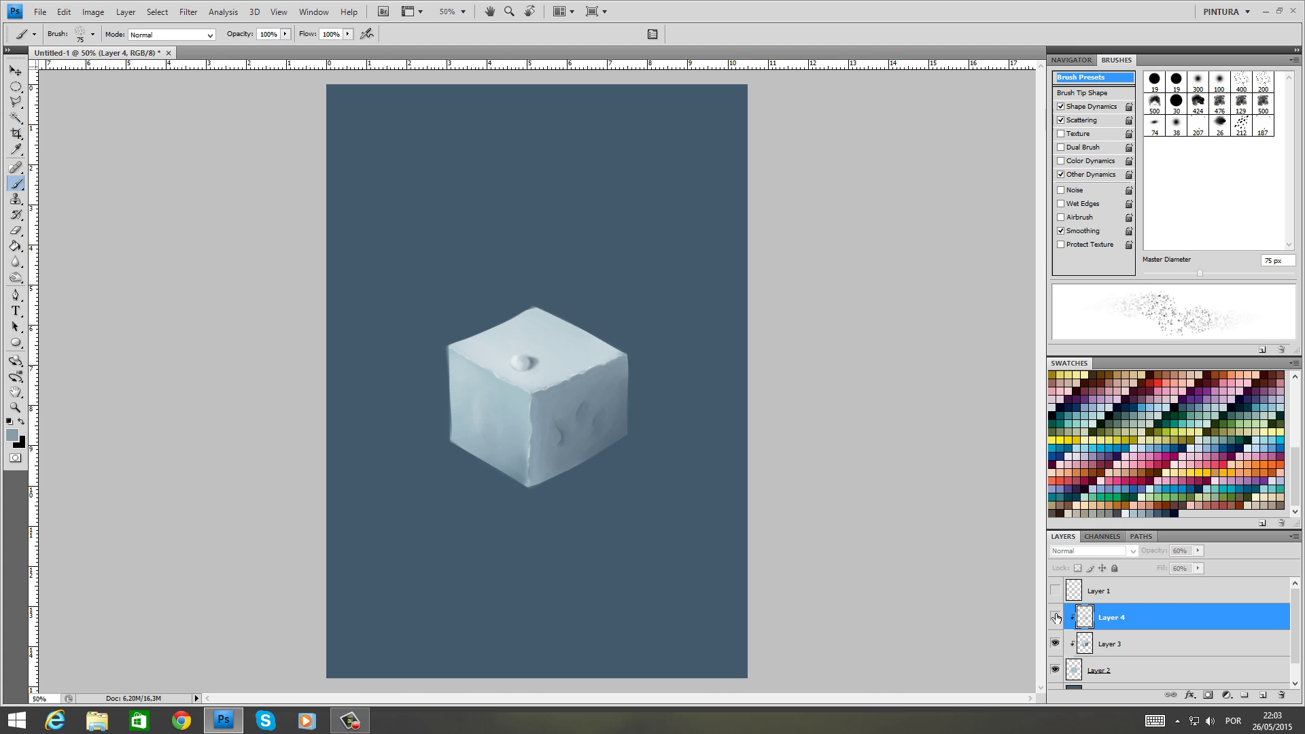
left_click(1056, 617)
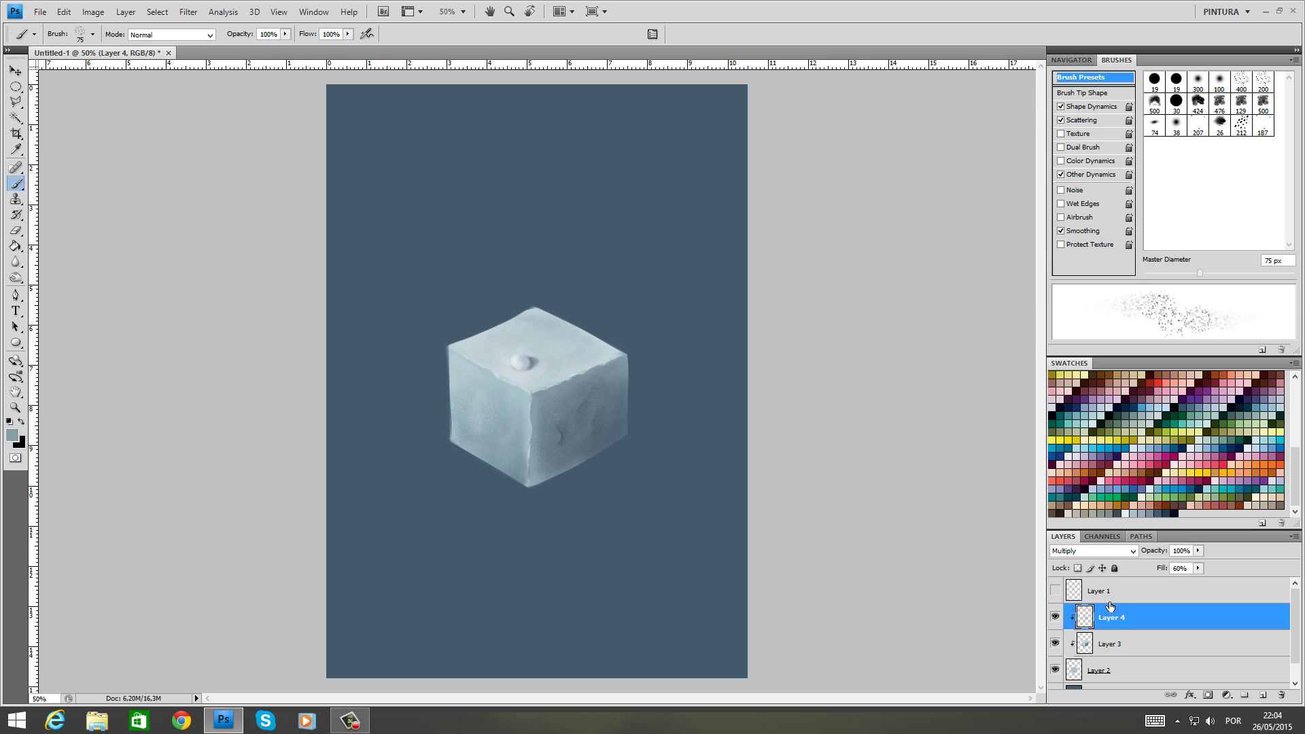
Move Layers 2, 3 and 4 together so the cube sits near the canvas's upper left corner
left_click(1099, 688)
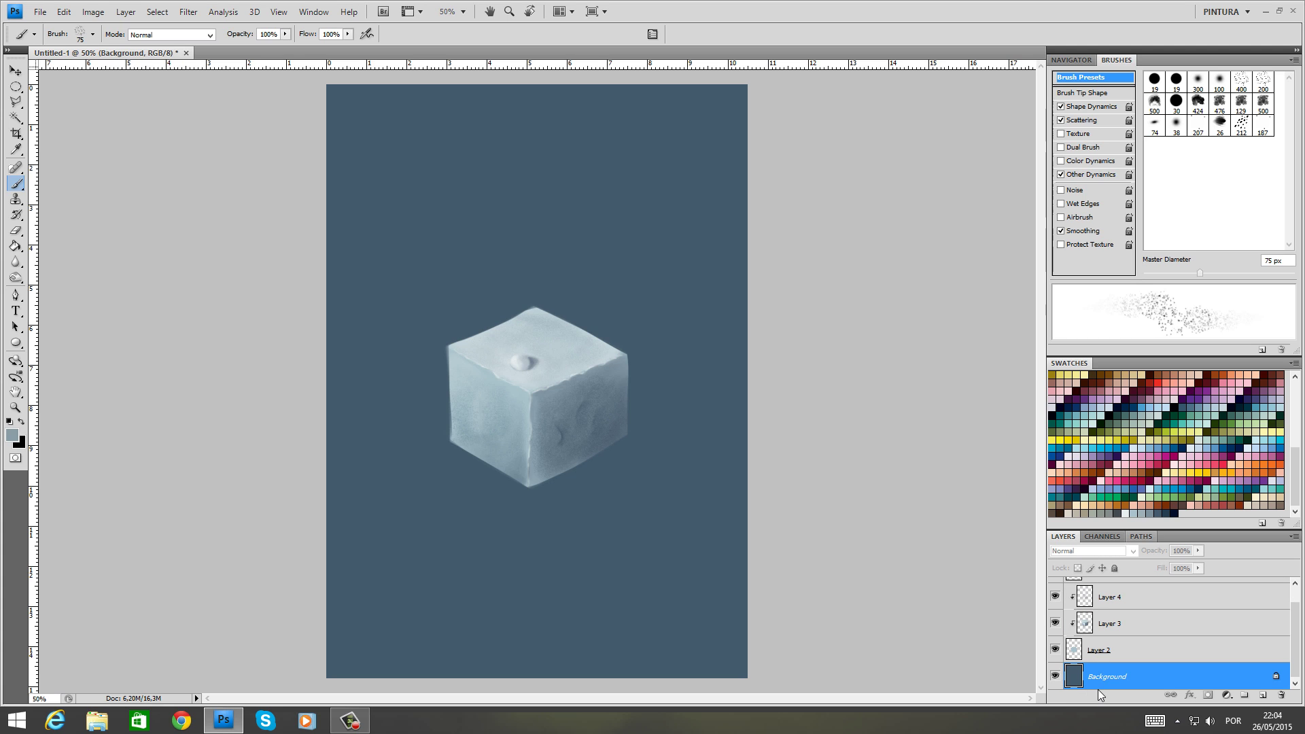
left_click(1115, 654)
left_click(1158, 598, "shift")
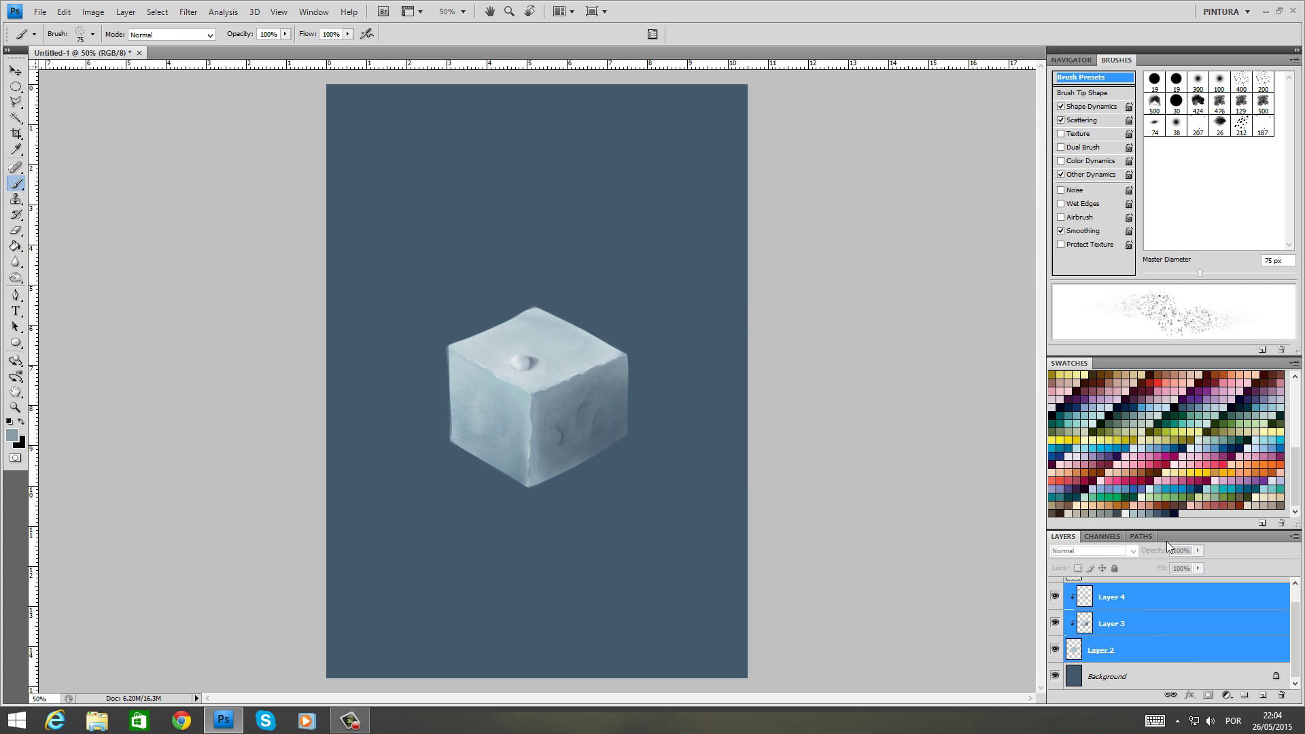
left_click_drag(552, 426, 462, 237)
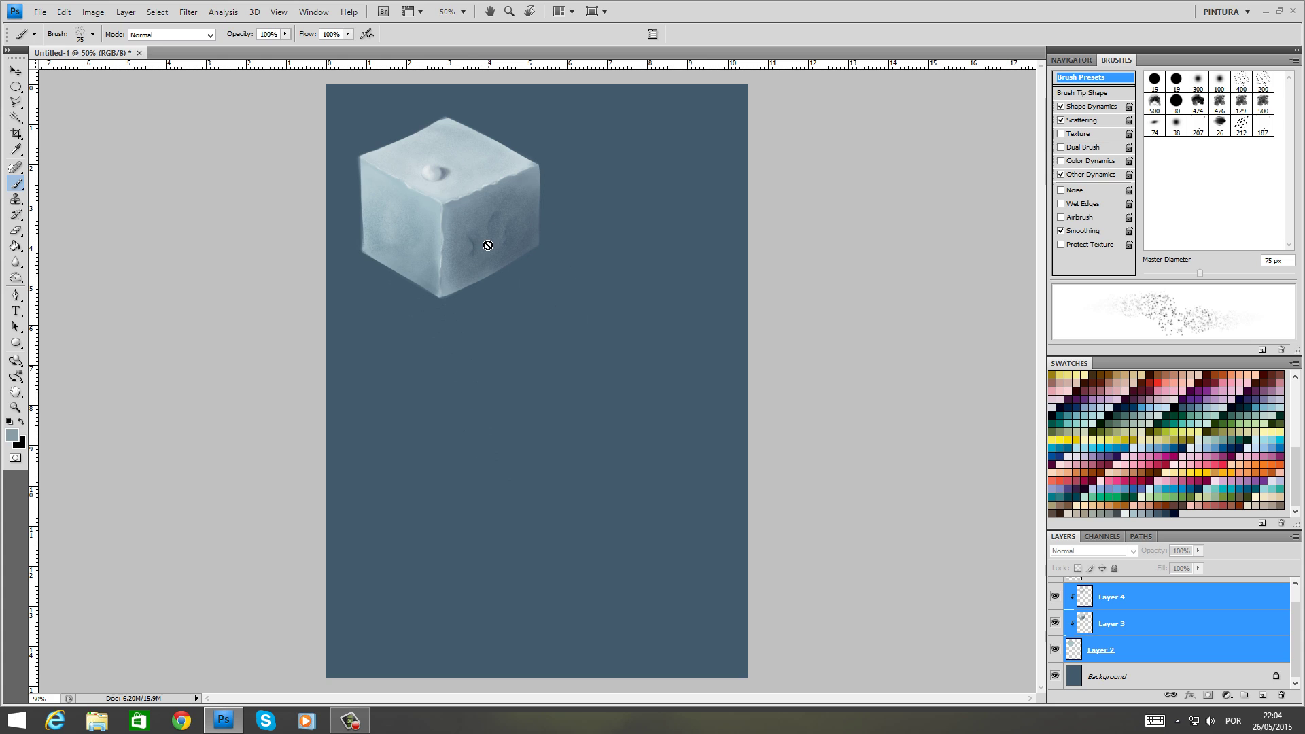
Add a new layer directly above Background and choose a very dark navy swatch with the 19 px hard round brush
left_click(1077, 679)
left_click(1264, 697)
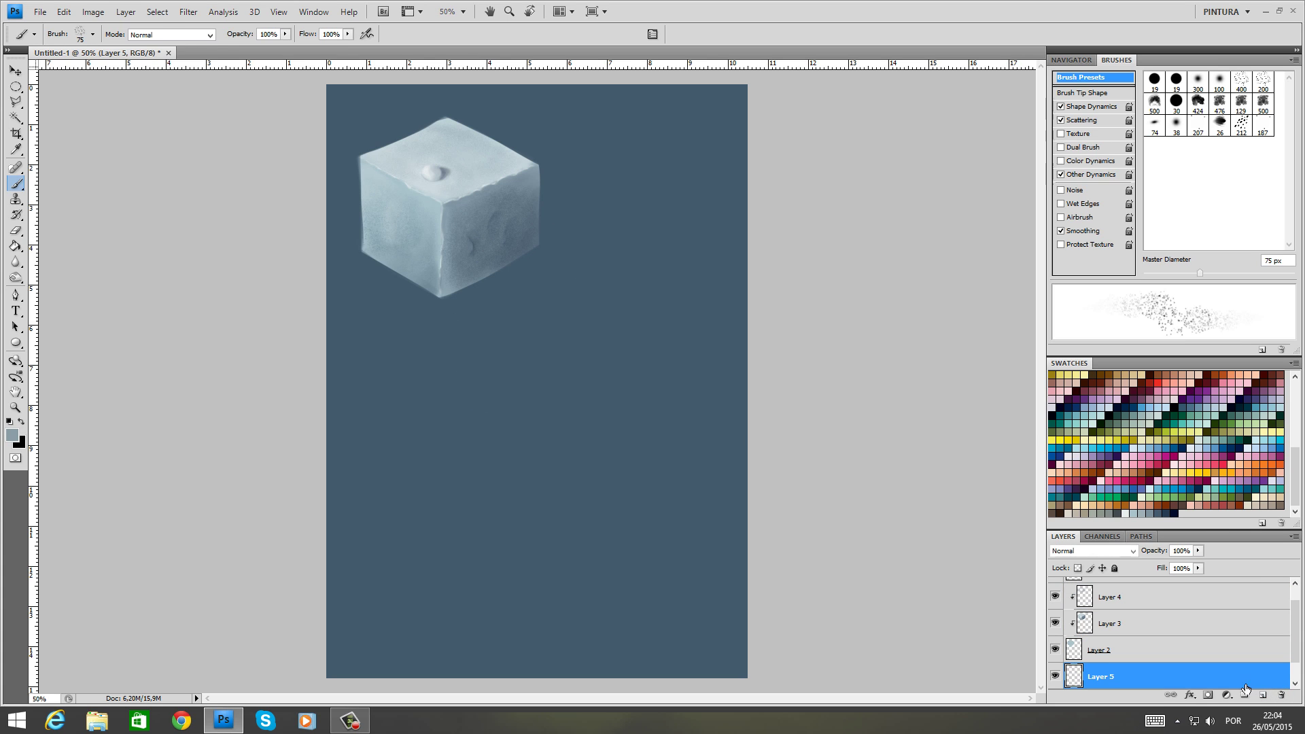
key("d")
left_click(1172, 511)
left_click(1156, 81)
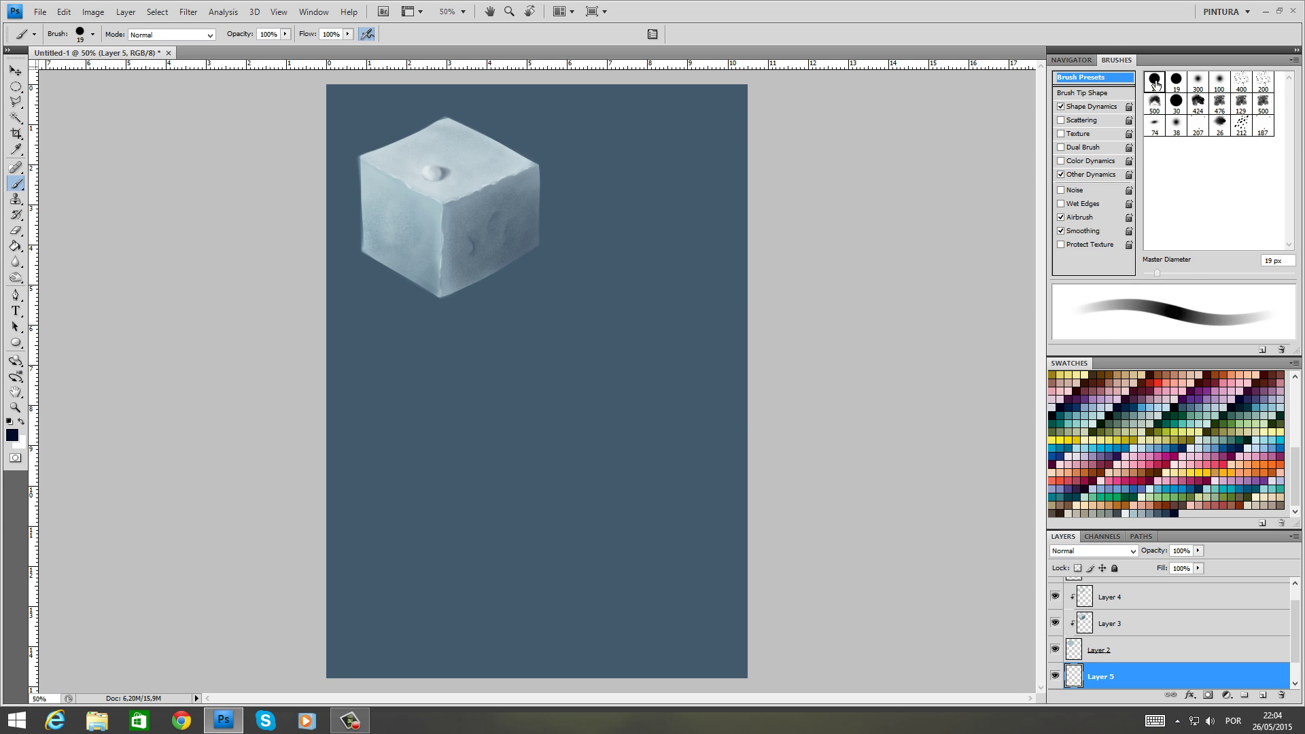
Paint a navy shadow along the cube's lower right edge on Layer 5 with a 62 px brush
right_click(767, 234)
left_click_drag(616, 264, 649, 259)
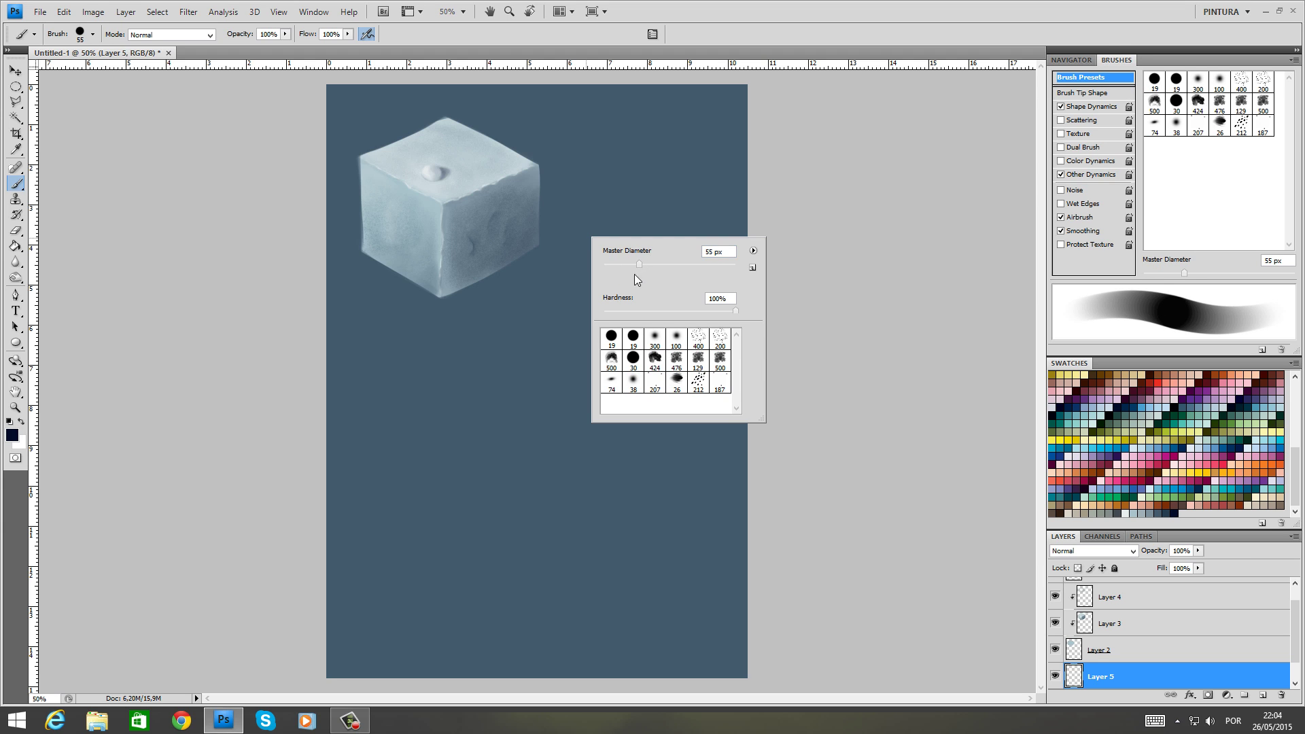
key("Return")
right_click(469, 290)
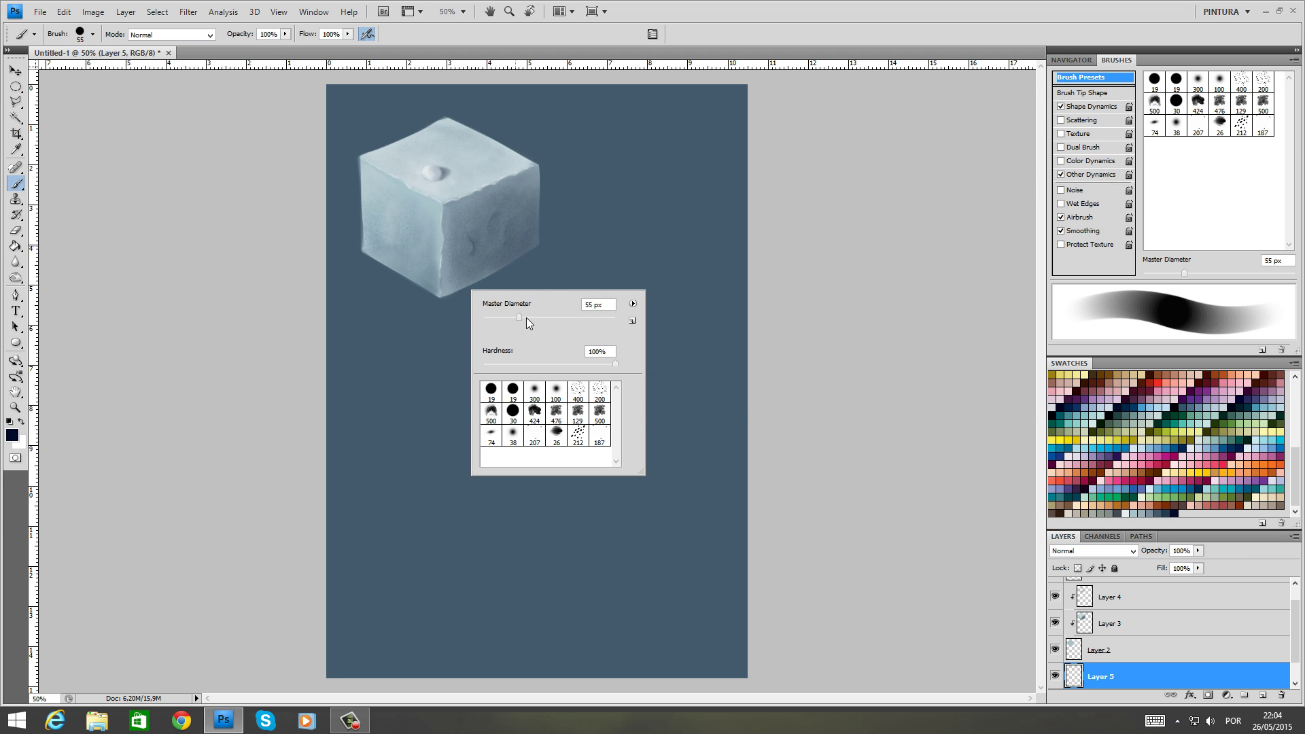
type("62")
key("Return")
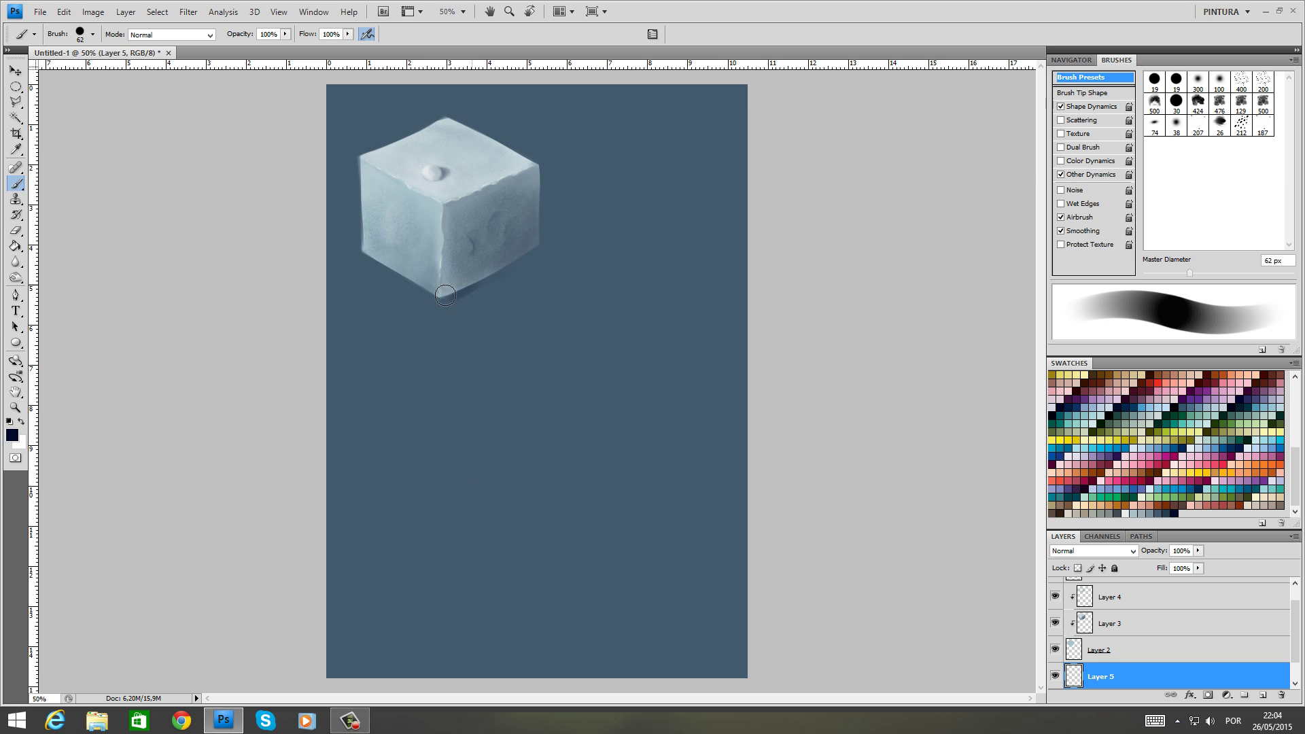
mouse_move(445, 295)
left_mouse_down()
mouse_move(555, 238)
mouse_move(490, 268)
left_mouse_up()
Build up the navy shadow beside the cube's right face and beneath both lower edges with a 96 px brush
right_click(504, 280)
mouse_move(557, 225)
left_mouse_down()
mouse_move(463, 254)
mouse_move(494, 249)
left_mouse_up()
left_click(449, 277)
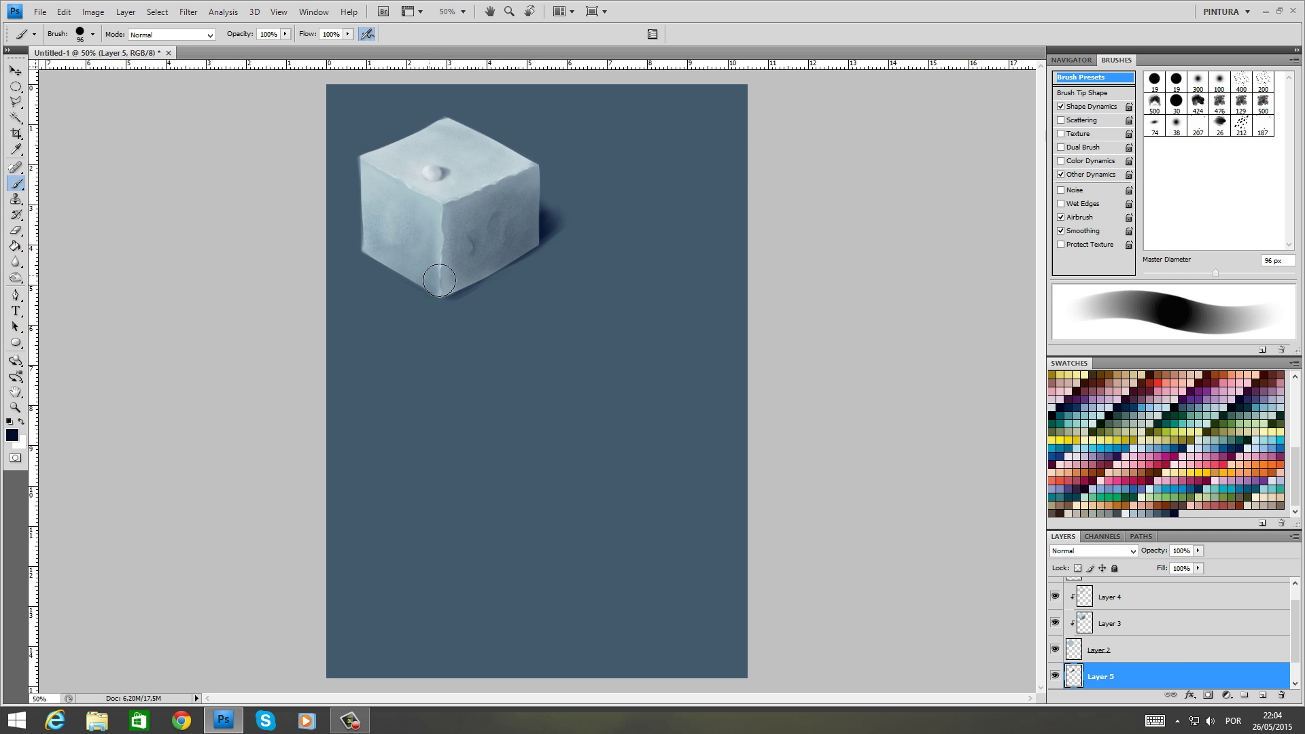
left_click_drag(379, 255, 445, 284)
left_click_drag(537, 231, 545, 216)
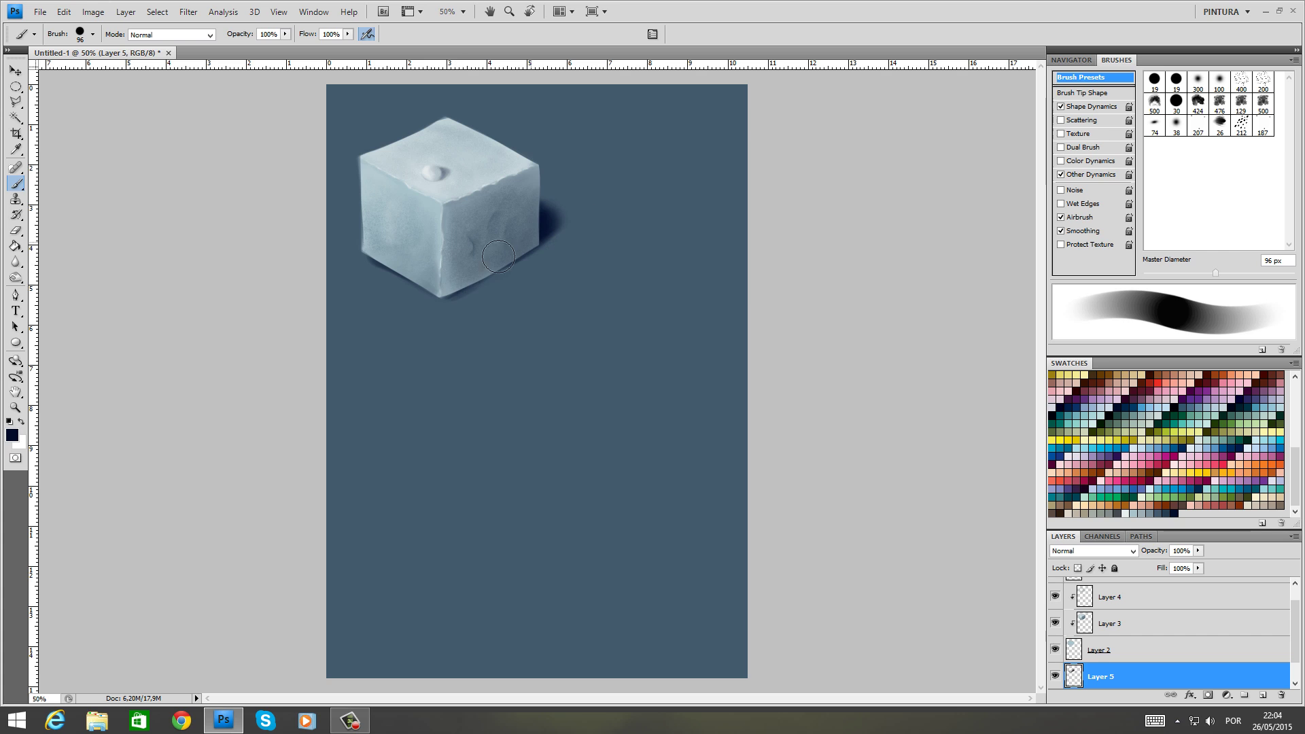
mouse_move(490, 265)
left_mouse_down()
mouse_move(455, 288)
mouse_move(554, 232)
mouse_move(496, 266)
mouse_move(518, 243)
mouse_move(500, 228)
mouse_move(557, 214)
mouse_move(541, 204)
left_mouse_up()
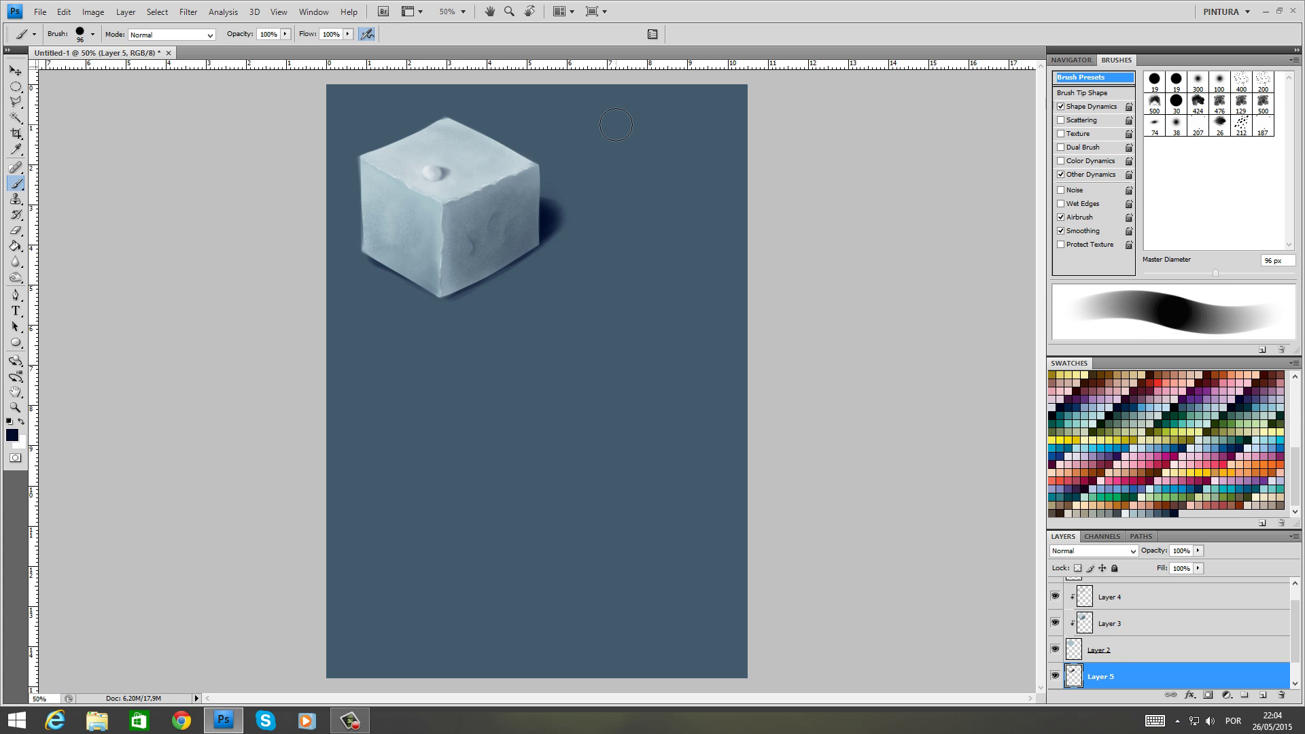
Erase the upper part of the shadow beside the right face at 95 px and step back the last two changes
key("e")
right_click(550, 258)
left_click_drag(588, 271, 606, 266)
left_click_drag(558, 220, 531, 193)
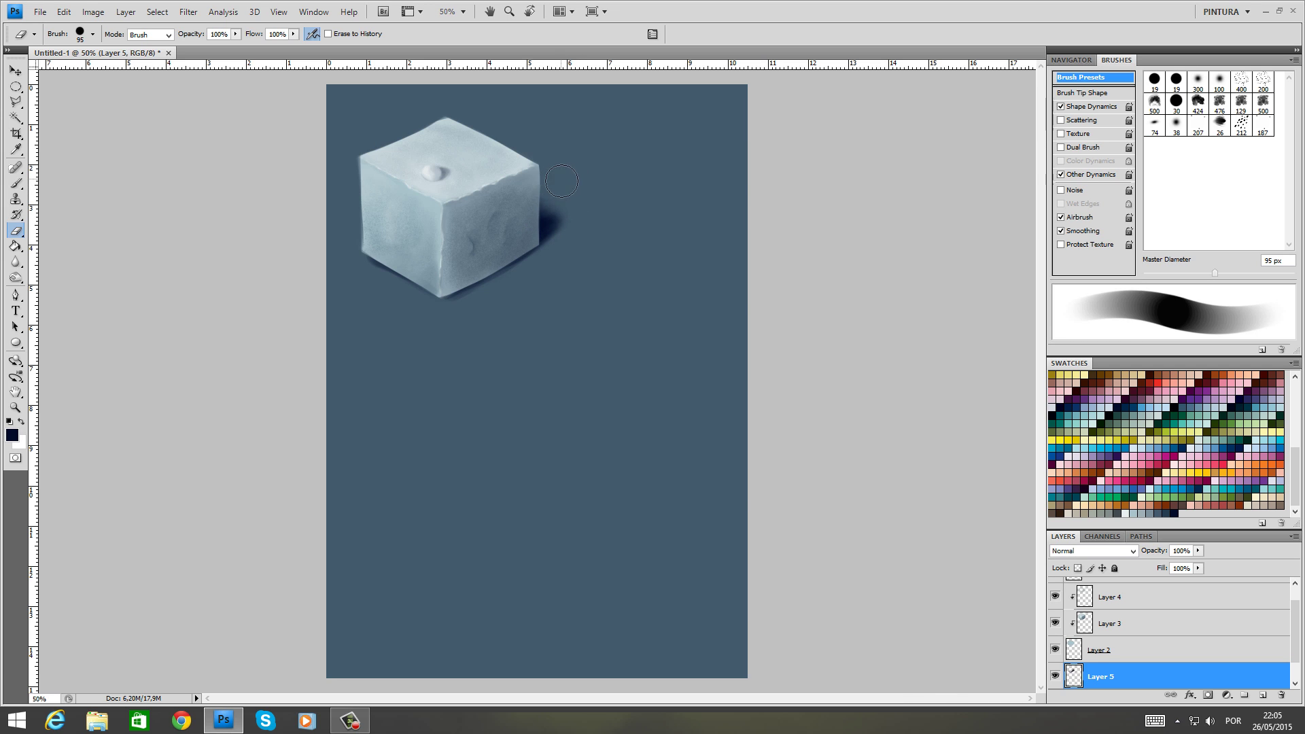
key("ctrl+alt+z")
key("ctrl+alt+z")
Add a new empty layer directly above Layer 4
left_click(1118, 598, "shift")
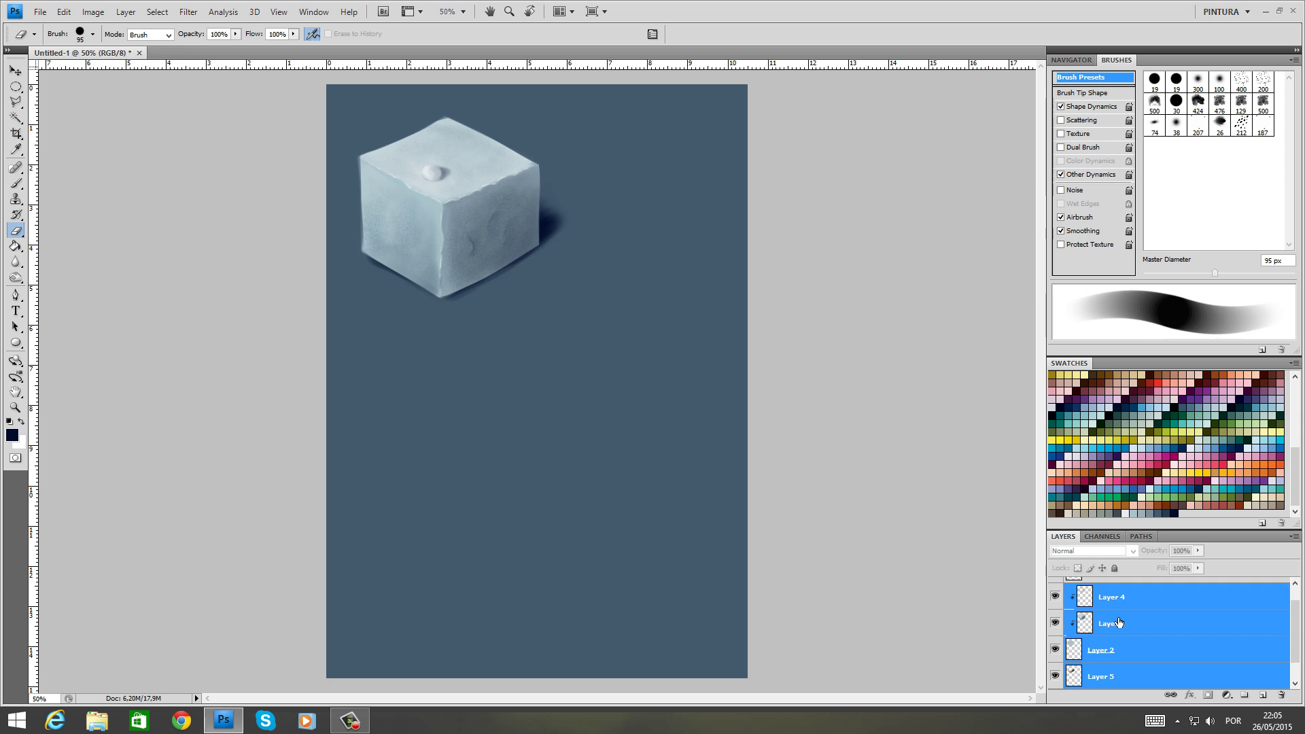
left_click(1098, 600)
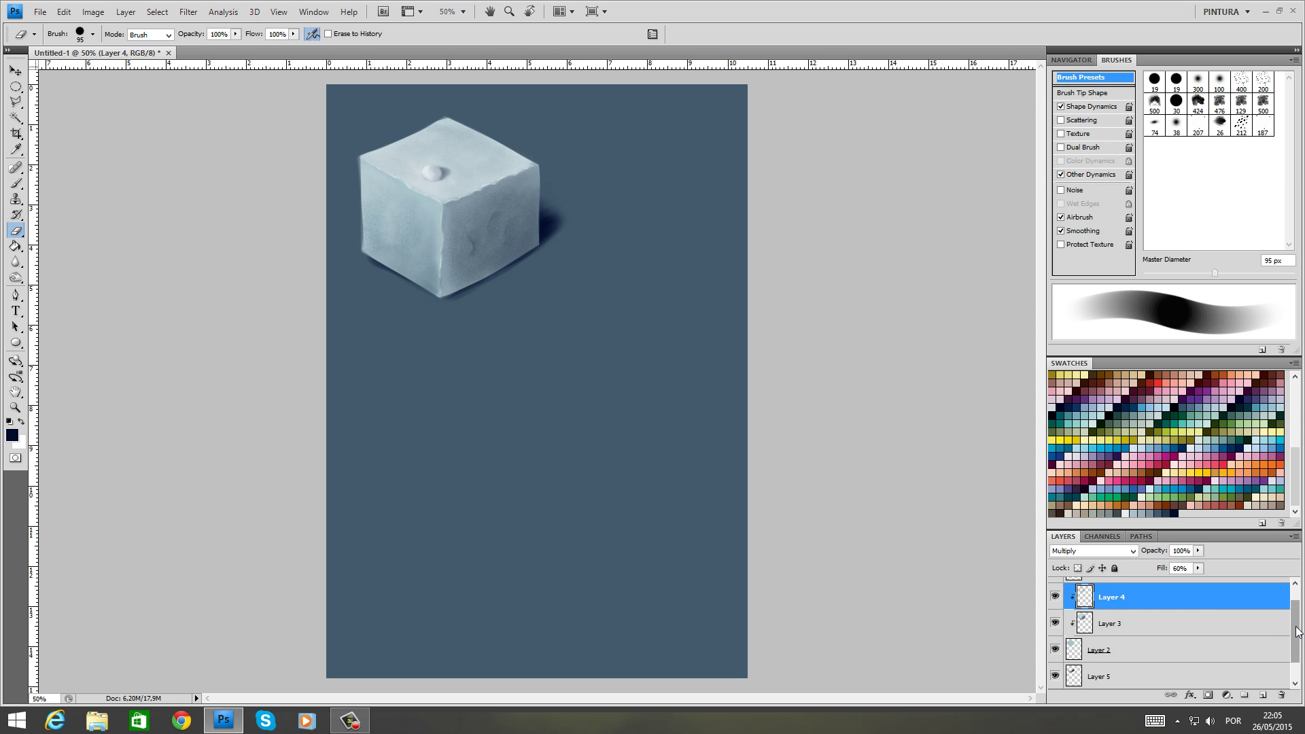
scroll(1221, 609, "up", 1)
left_click(1218, 590)
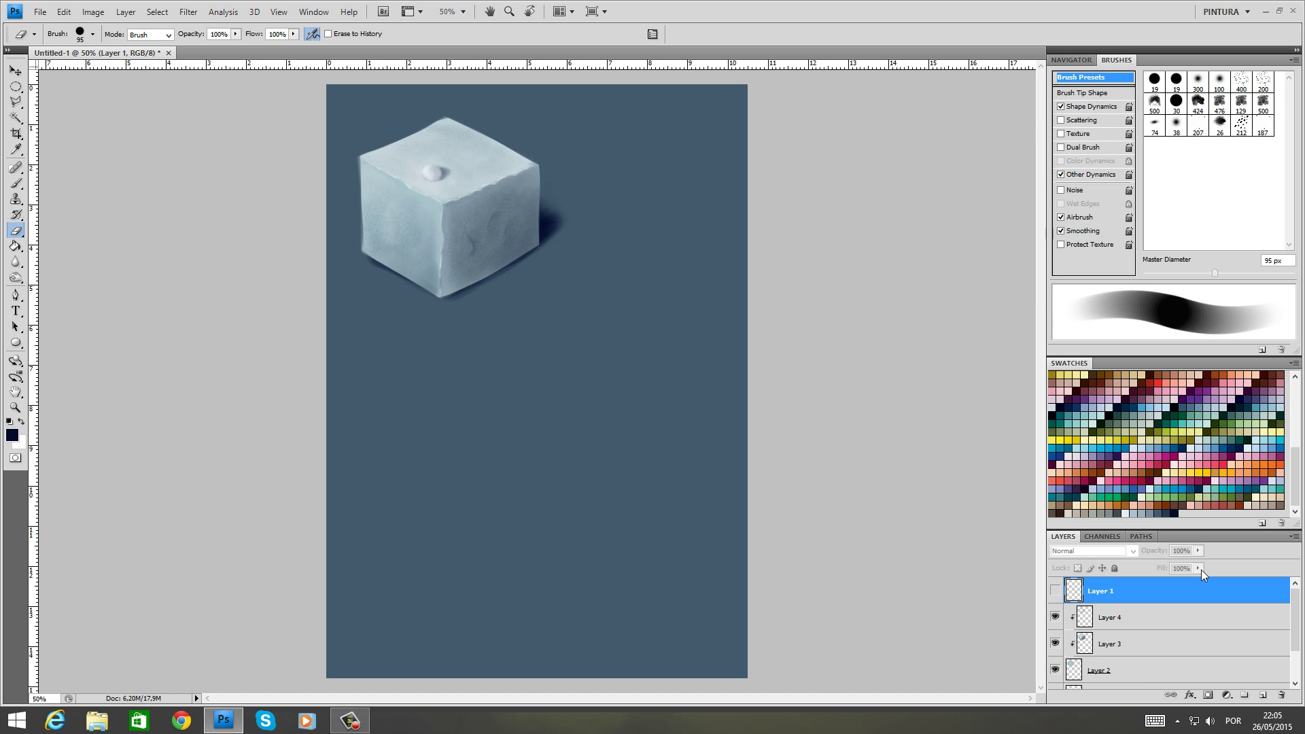
left_click(1091, 616)
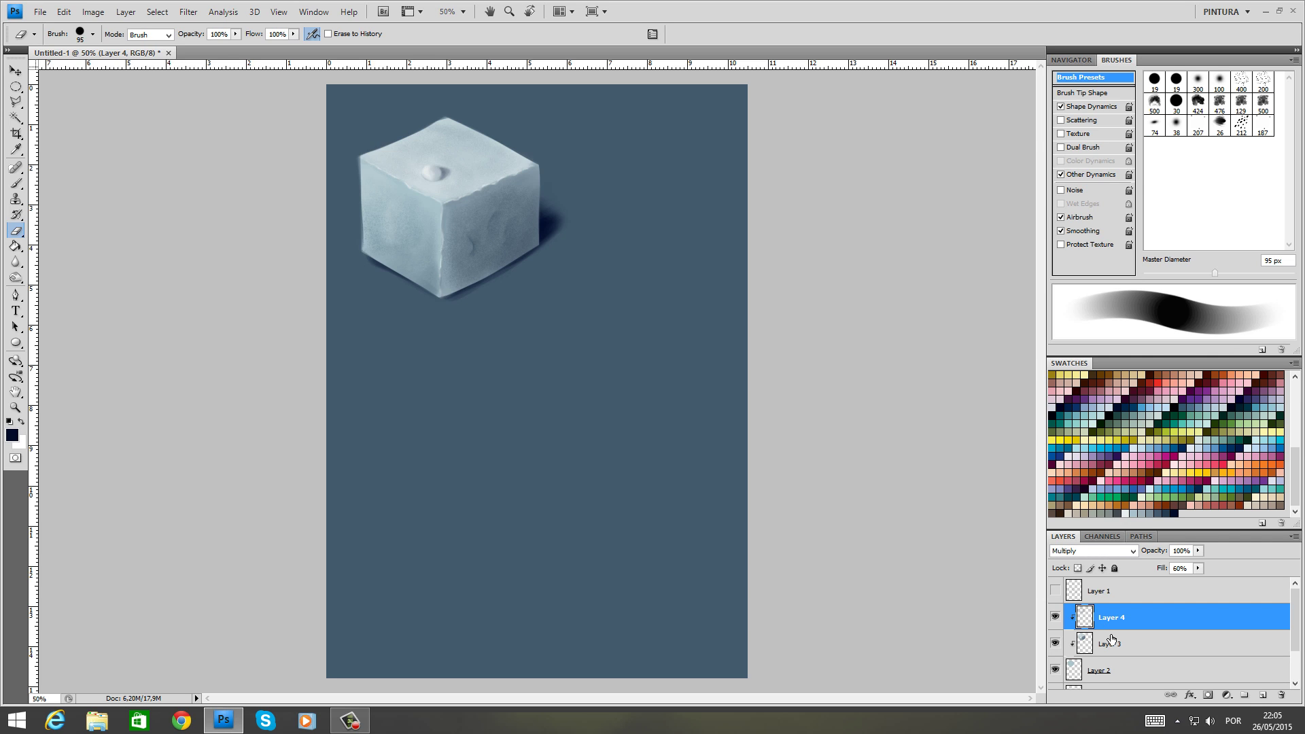
key("ctrl+shift+alt+n")
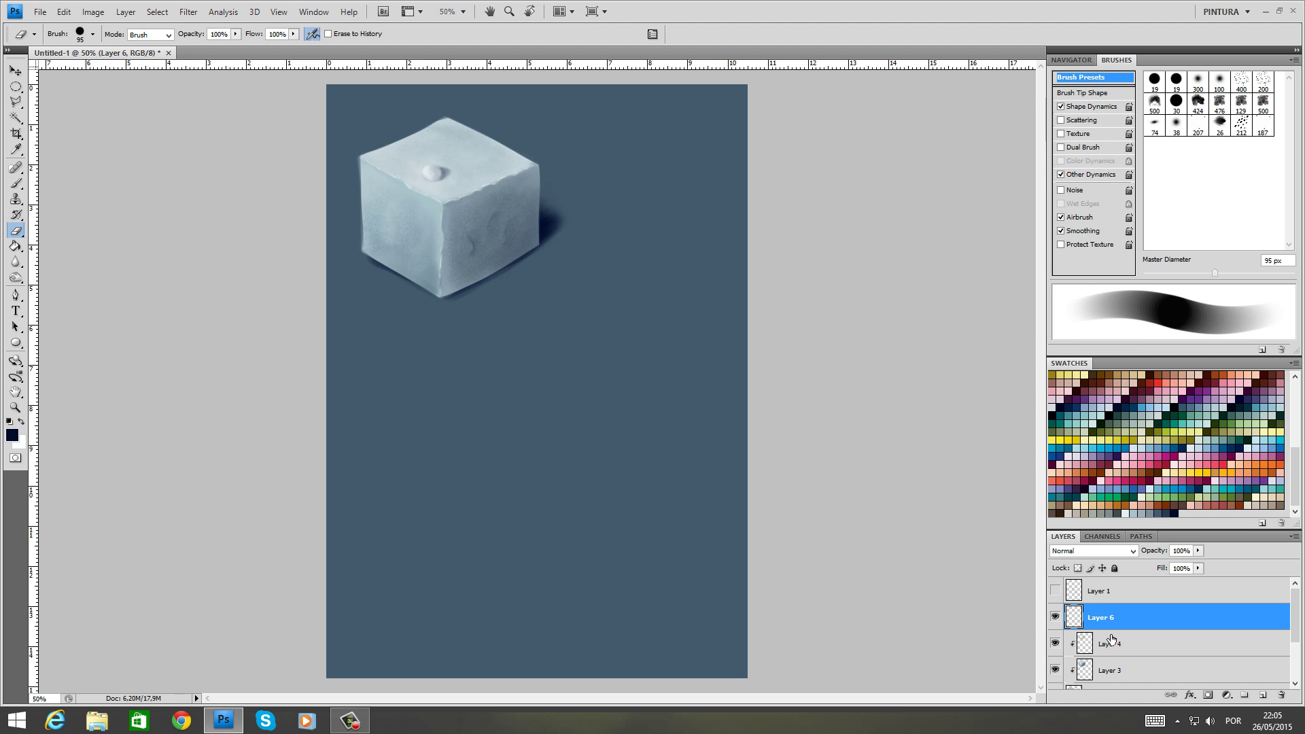
Switch to the Brush tool, choose a burnt orange swatch and set the diameter to 47 px
key("b")
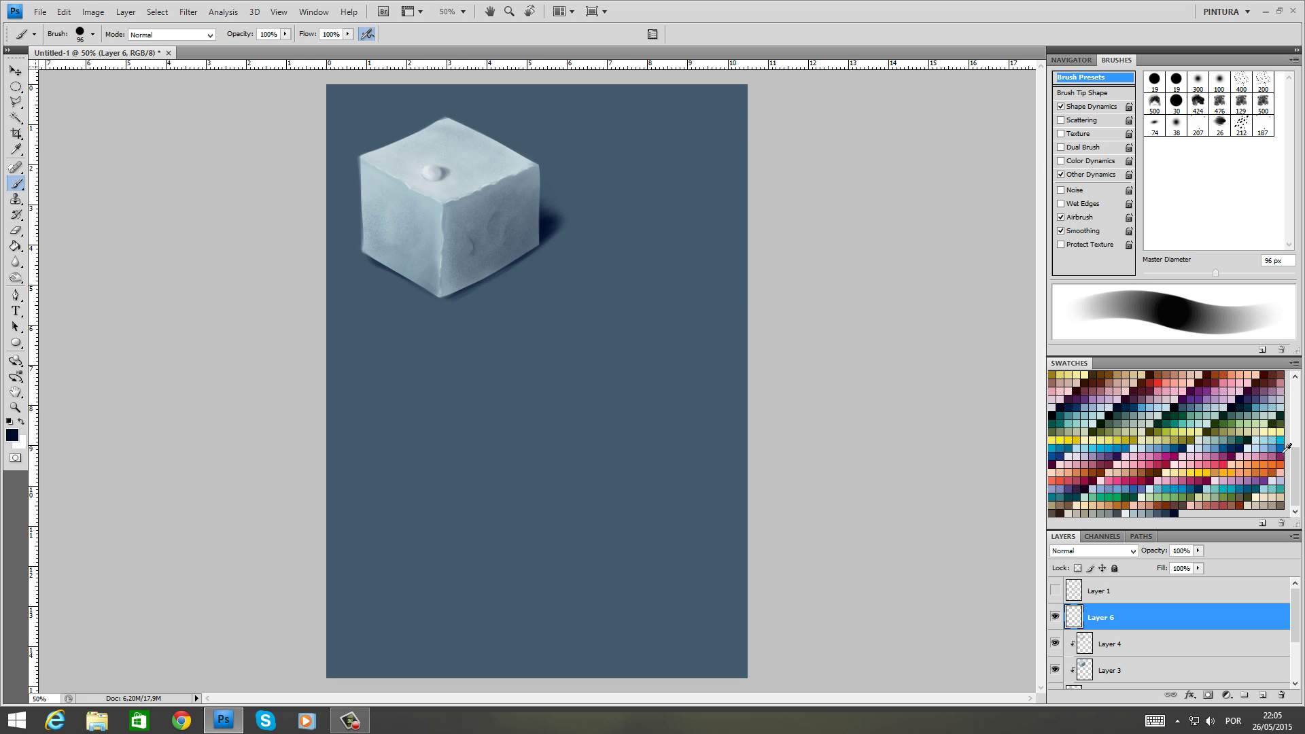
scroll(1269, 435, "up", 3)
left_click(1226, 426)
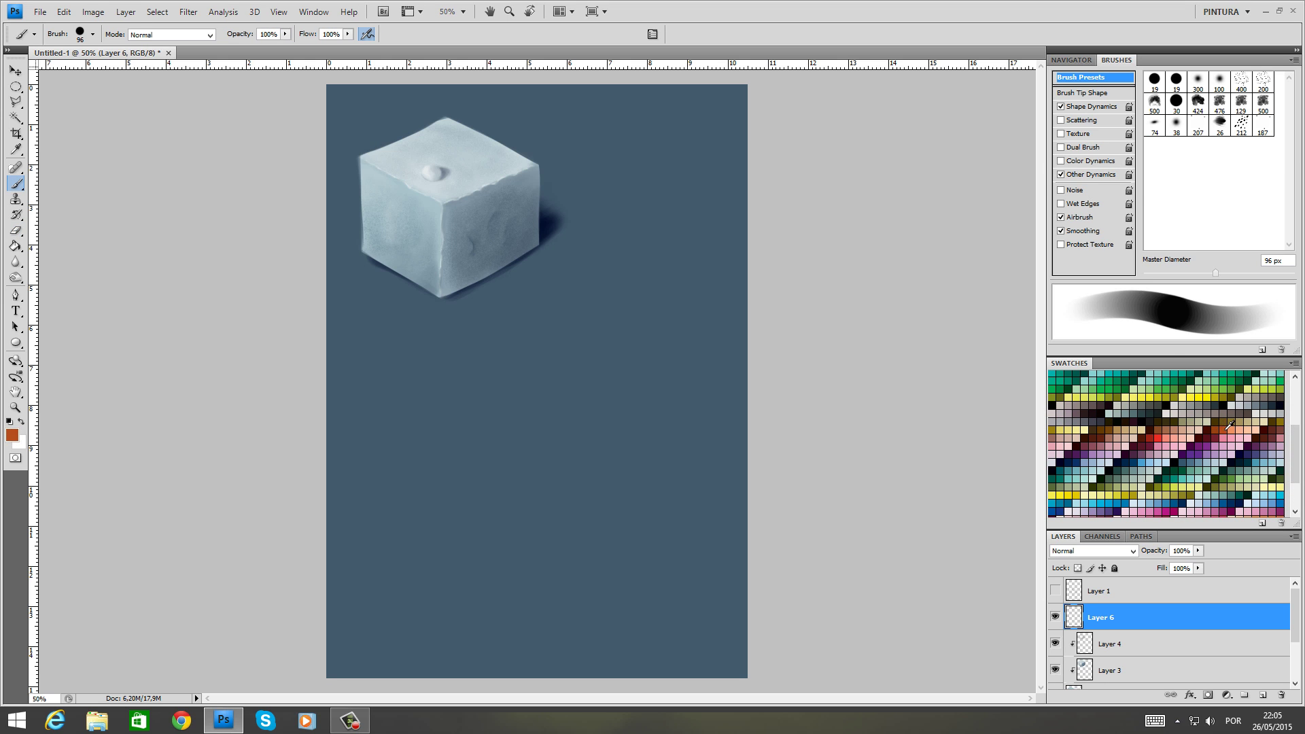
right_click(641, 453)
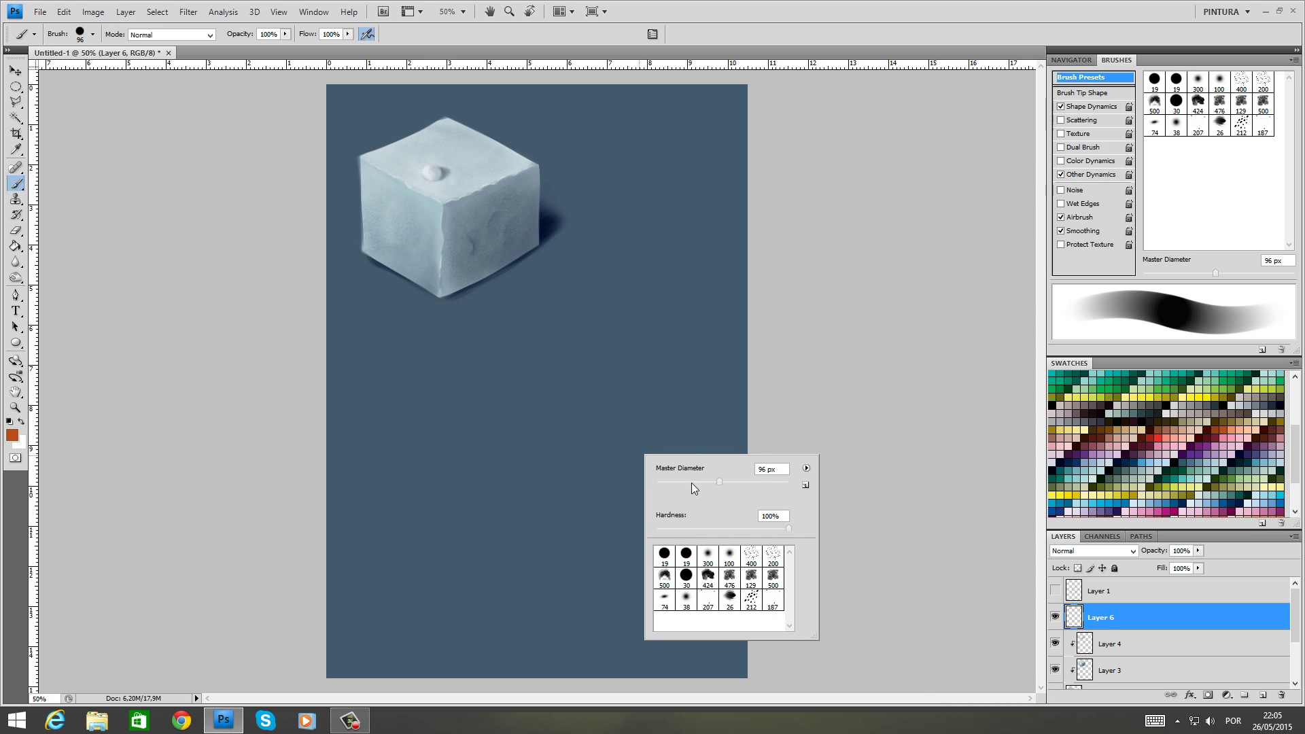
left_click_drag(692, 483, 696, 483)
left_click(688, 437)
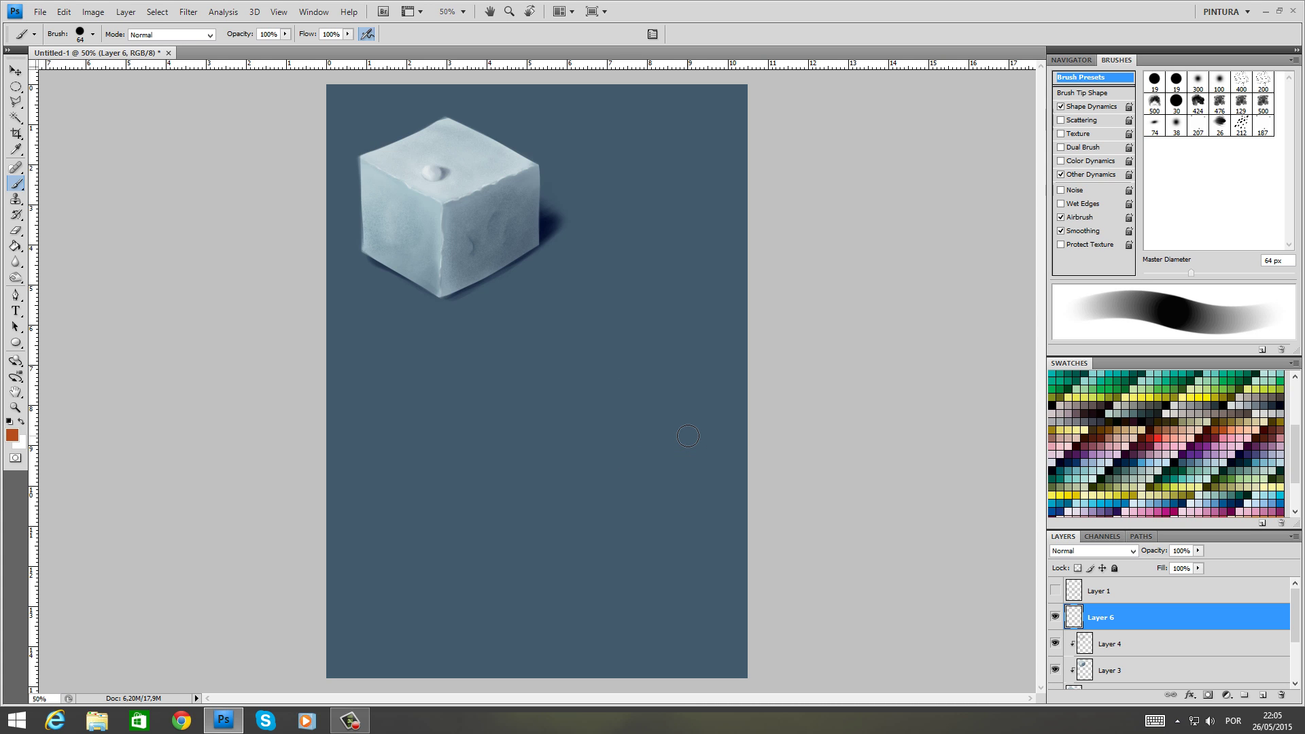
key("ctrl+plus")
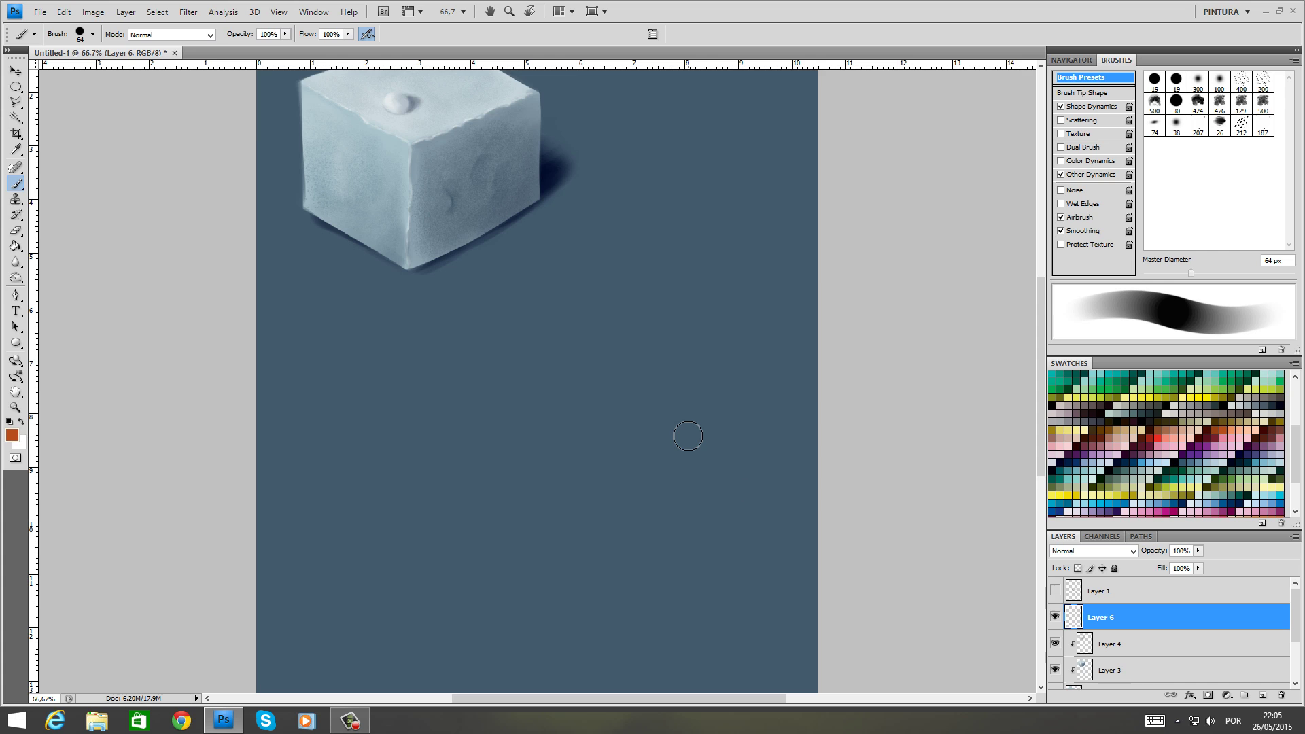
right_click(587, 400)
left_click_drag(648, 435, 635, 435)
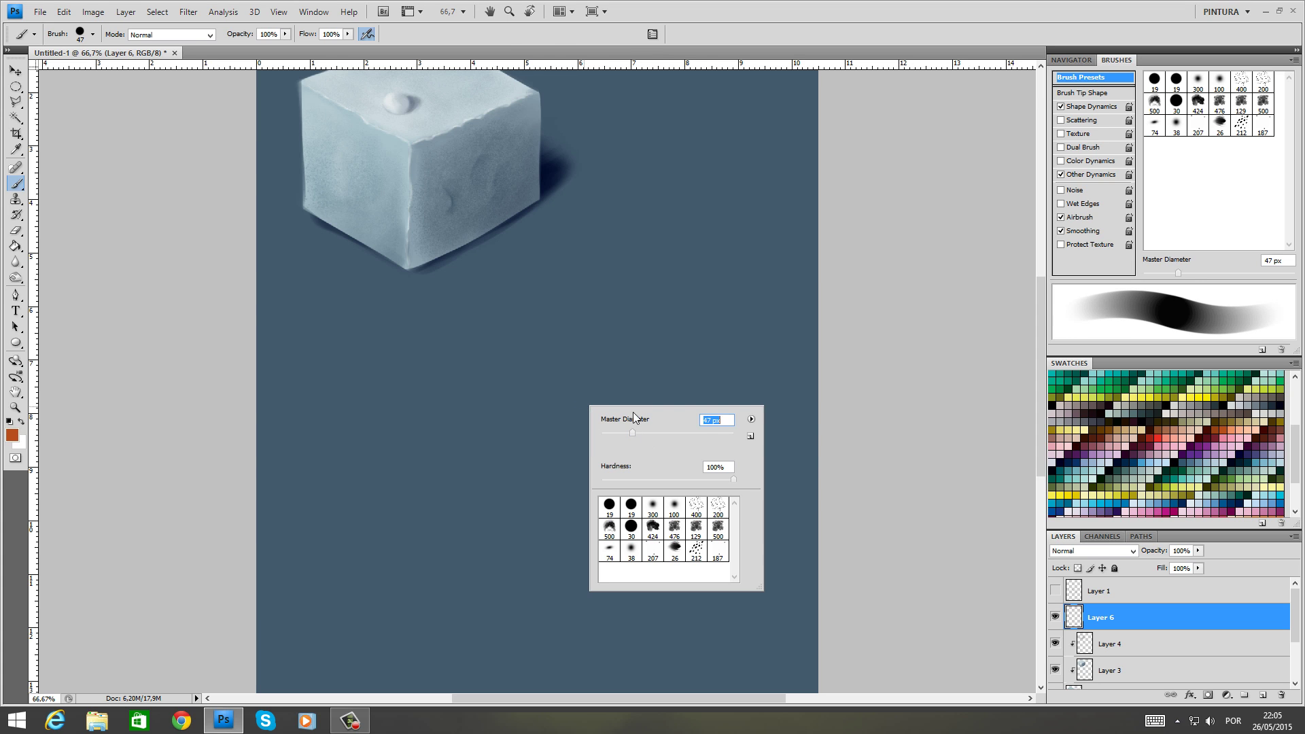
key("Return")
Undo a trial orange stroke and paint a slanted brown stroke in the canvas's lower right area instead
mouse_move(631, 373)
left_mouse_down()
mouse_move(657, 530)
mouse_move(640, 409)
mouse_move(646, 537)
mouse_move(632, 412)
mouse_move(660, 529)
mouse_move(663, 512)
left_mouse_up()
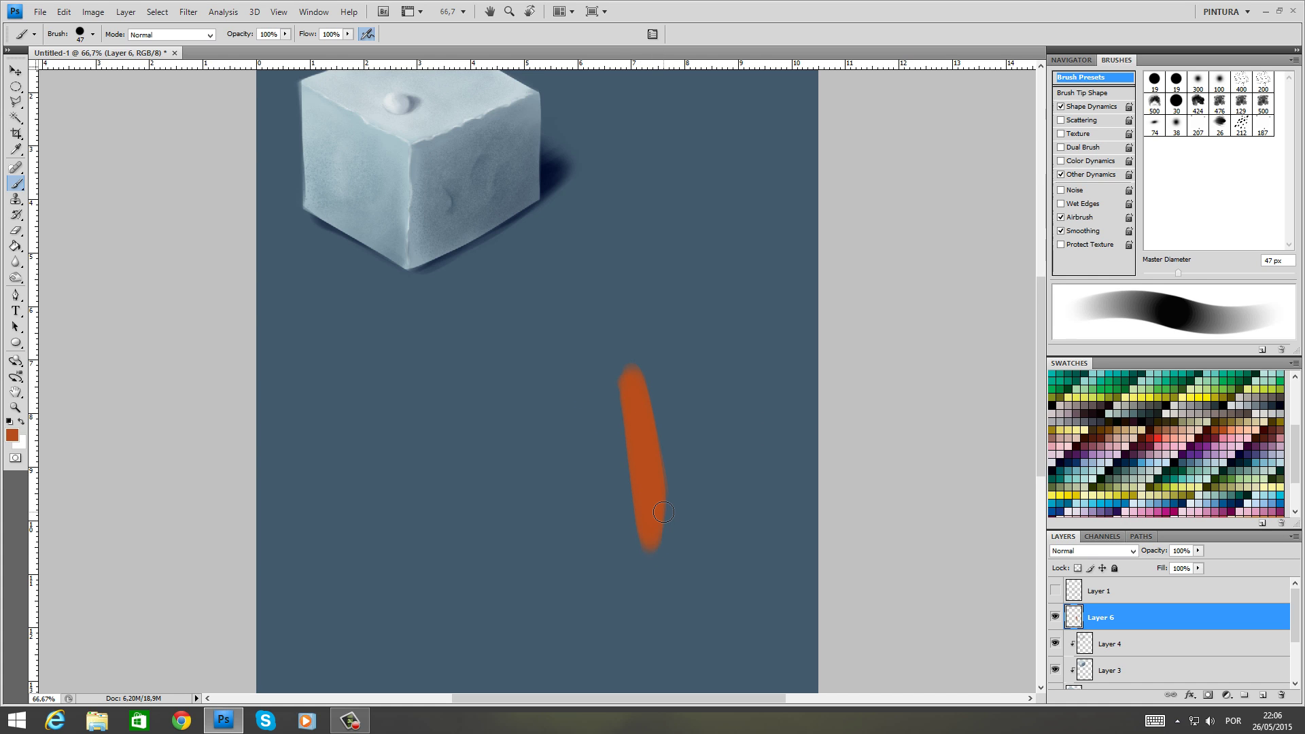
key("ctrl+z")
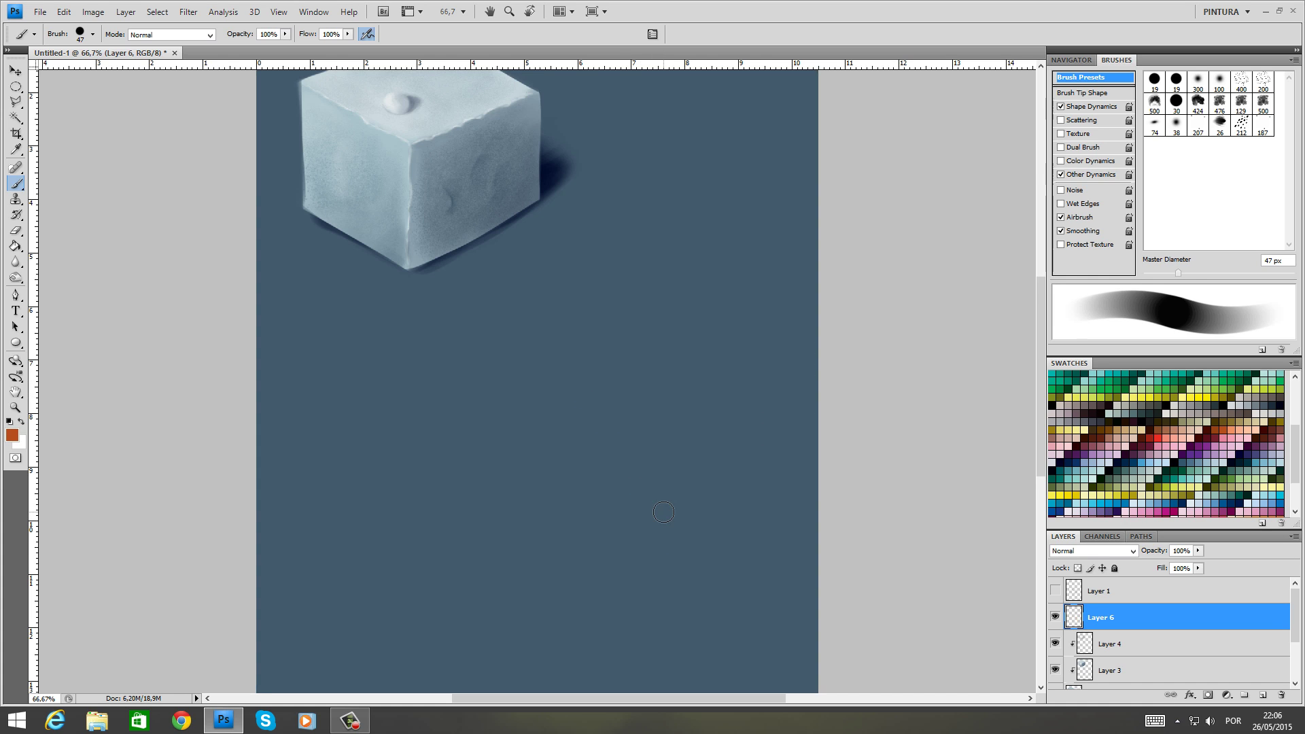
left_click(1110, 428)
left_click_drag(683, 537, 655, 395)
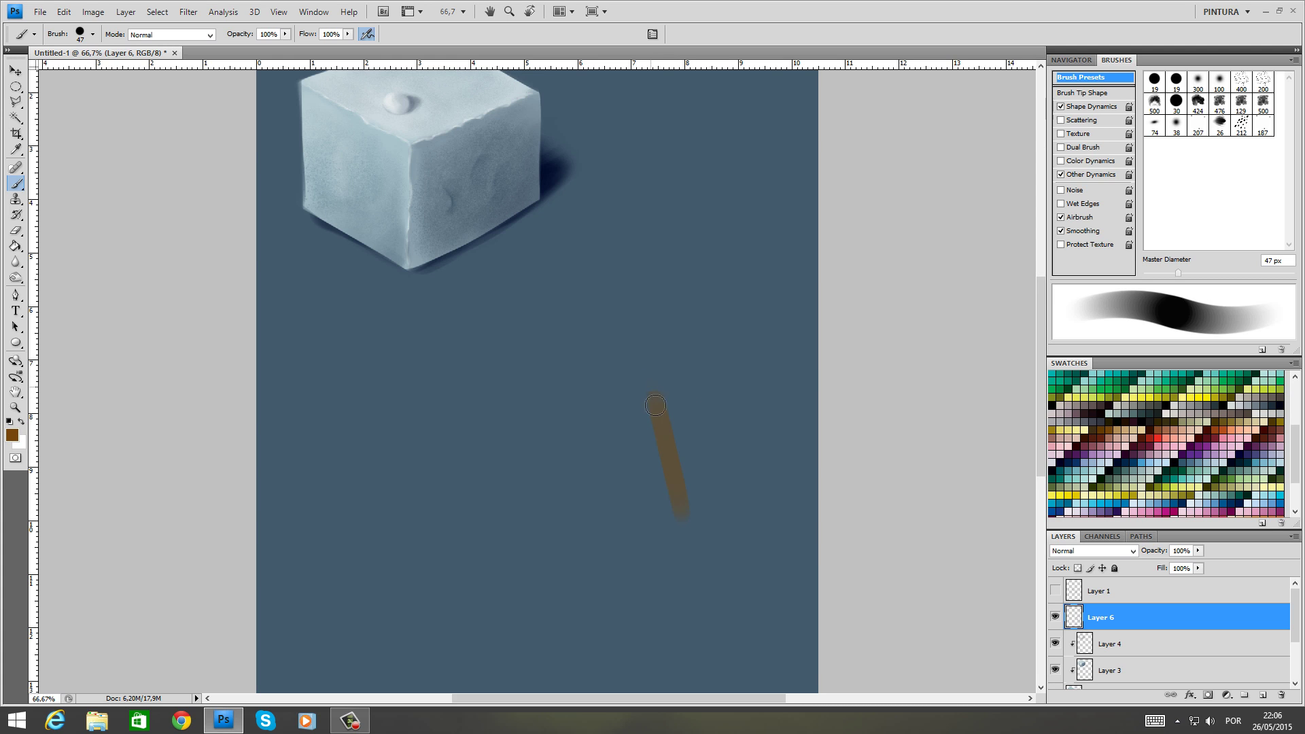
left_click_drag(671, 510, 646, 382)
left_click_drag(671, 533, 645, 415)
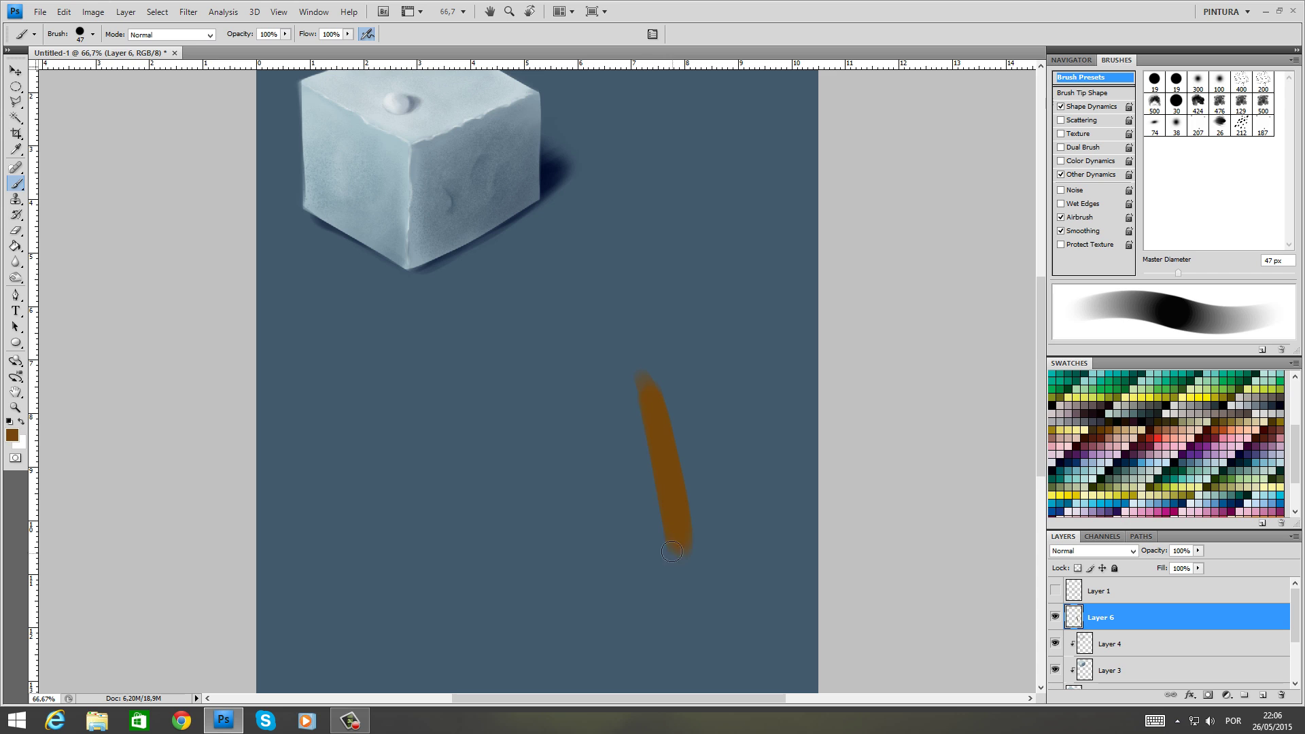
Widen the brown stroke into a solid slanted block with a 75 px brush, filling in its top and bottom ends
right_click(664, 494)
left_click_drag(693, 507, 713, 505)
left_click_drag(629, 395, 654, 534)
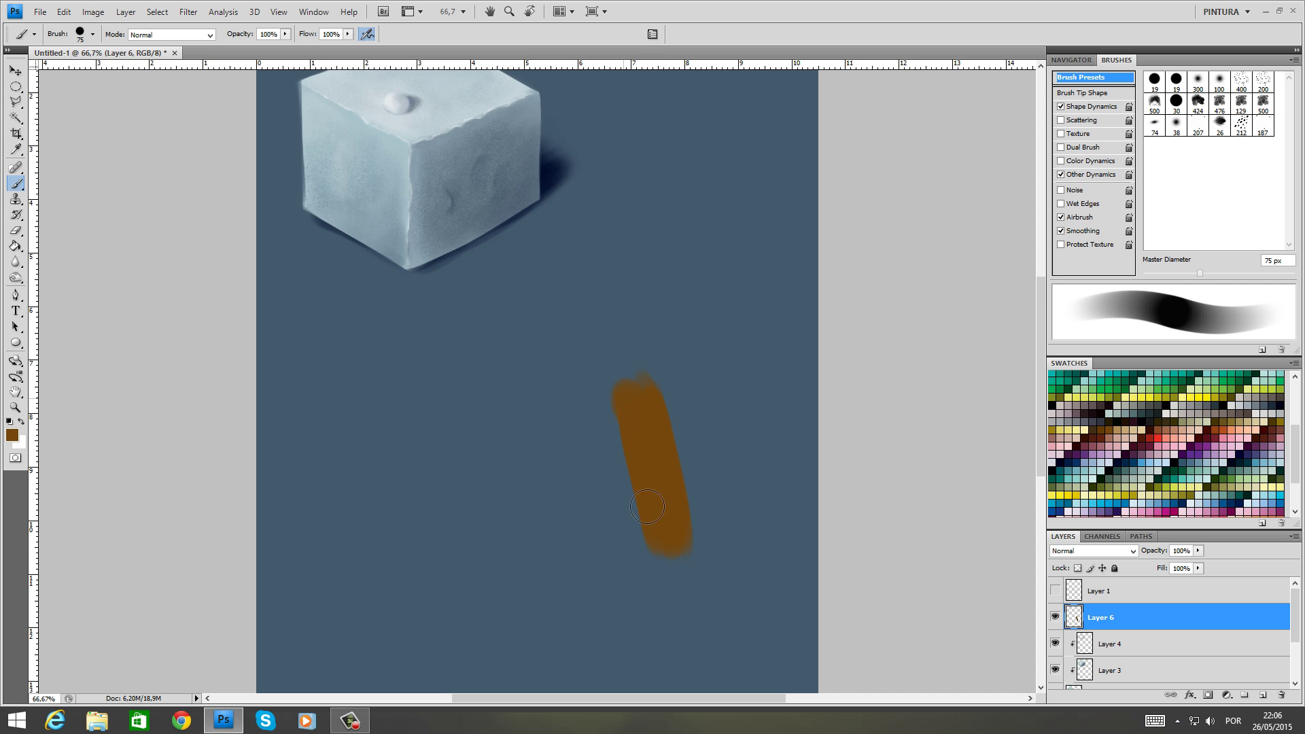
mouse_move(598, 397)
left_mouse_down()
mouse_move(635, 566)
mouse_move(595, 398)
mouse_move(616, 554)
mouse_move(579, 397)
mouse_move(606, 558)
mouse_move(571, 402)
mouse_move(592, 553)
mouse_move(563, 421)
mouse_move(573, 538)
mouse_move(546, 416)
mouse_move(562, 558)
left_mouse_up()
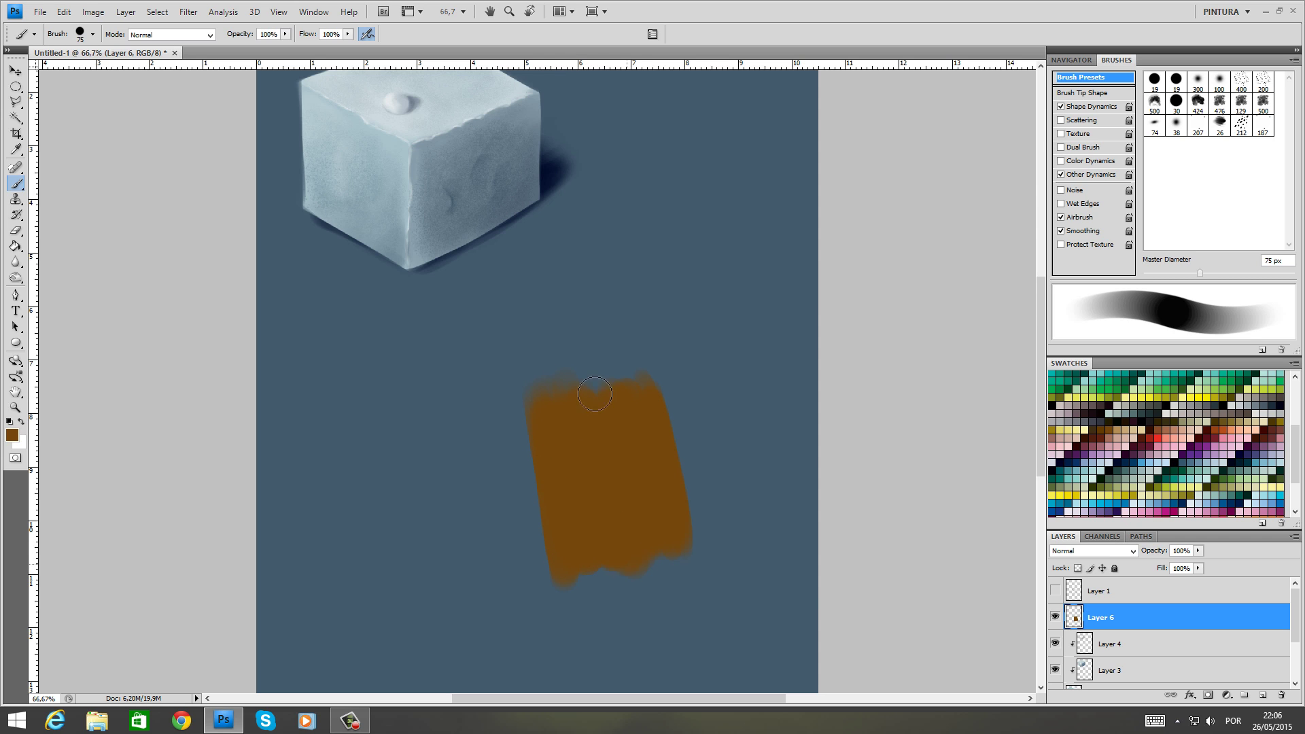
mouse_move(614, 485)
left_mouse_down()
mouse_move(638, 556)
mouse_move(640, 478)
left_mouse_up()
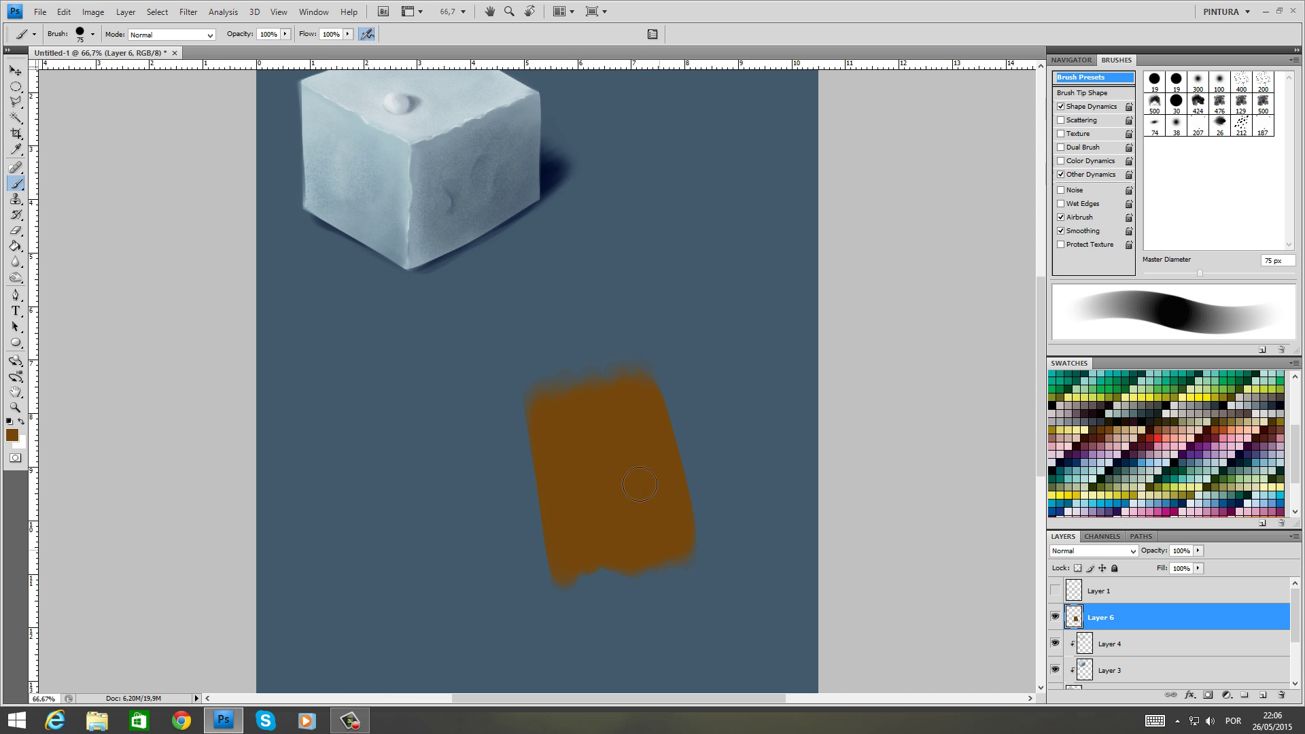
mouse_move(581, 563)
left_mouse_down()
mouse_move(569, 518)
mouse_move(595, 491)
mouse_move(624, 569)
left_mouse_up()
left_click_drag(657, 499, 668, 545)
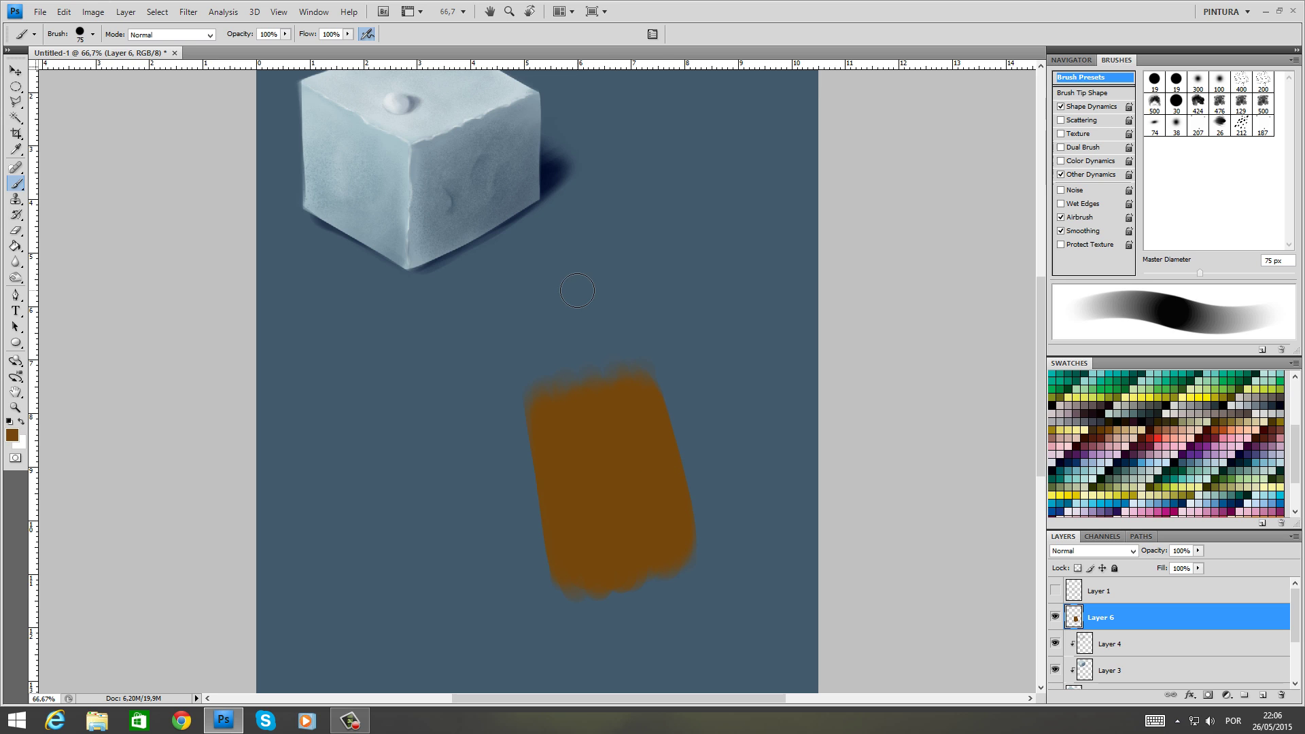
Add a new layer above the brown block and clip it to the block's layer
key("ctrl+alt+shift+n")
key("ctrl+alt+g")
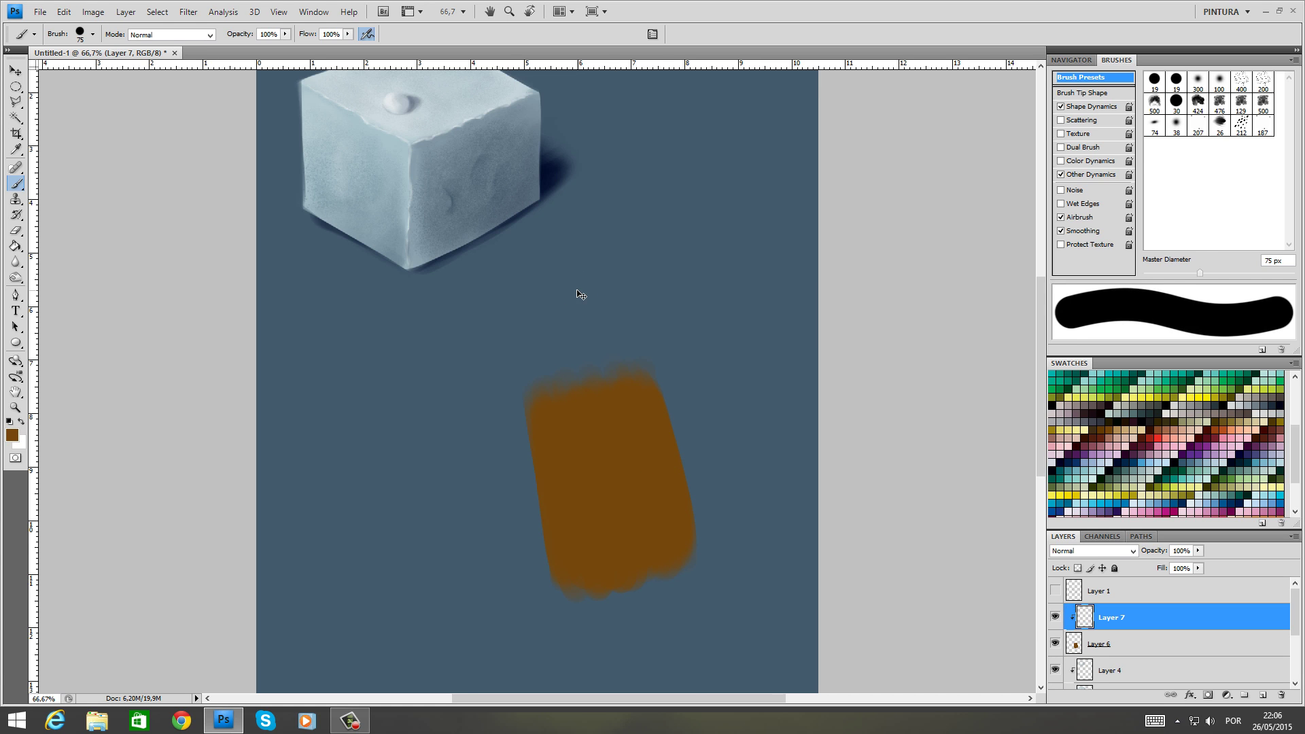
key("ctrl+plus")
left_click_drag(747, 443, 665, 299)
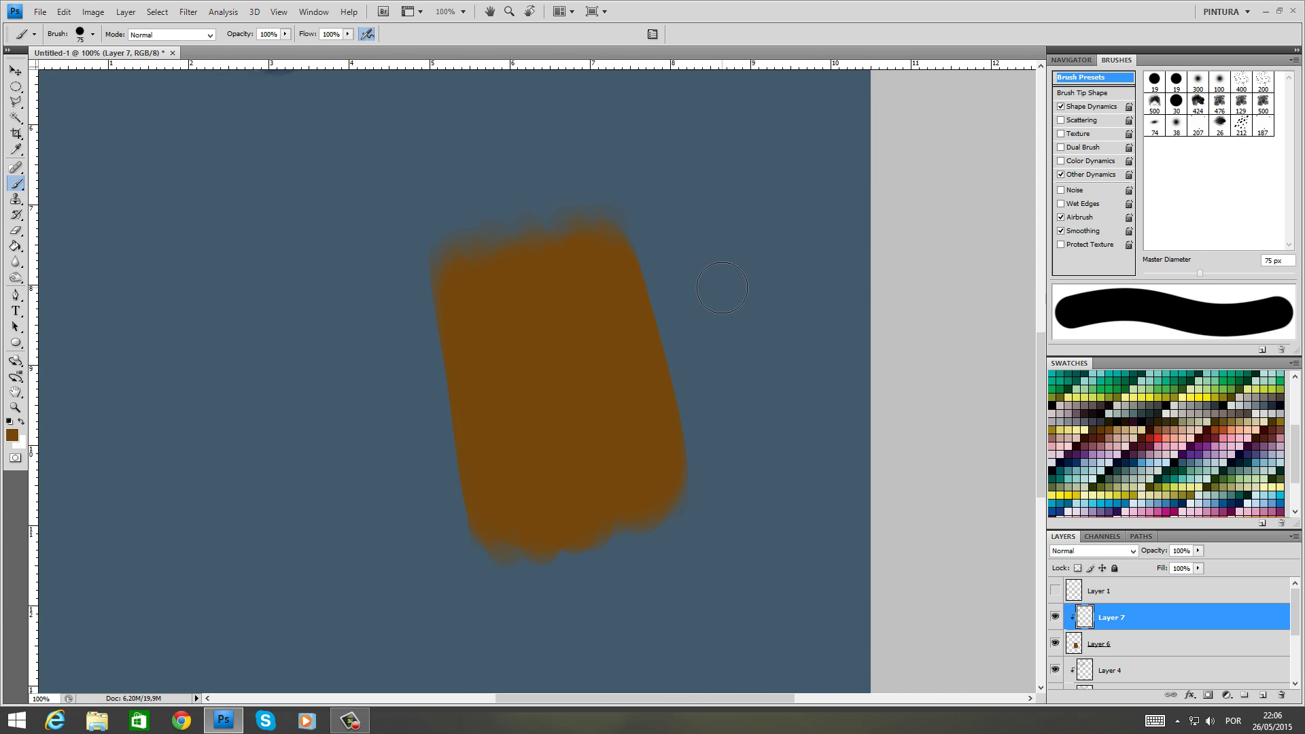
Paint three slanted darker brown plank lines down the block with a 9 px brush
right_click(626, 370)
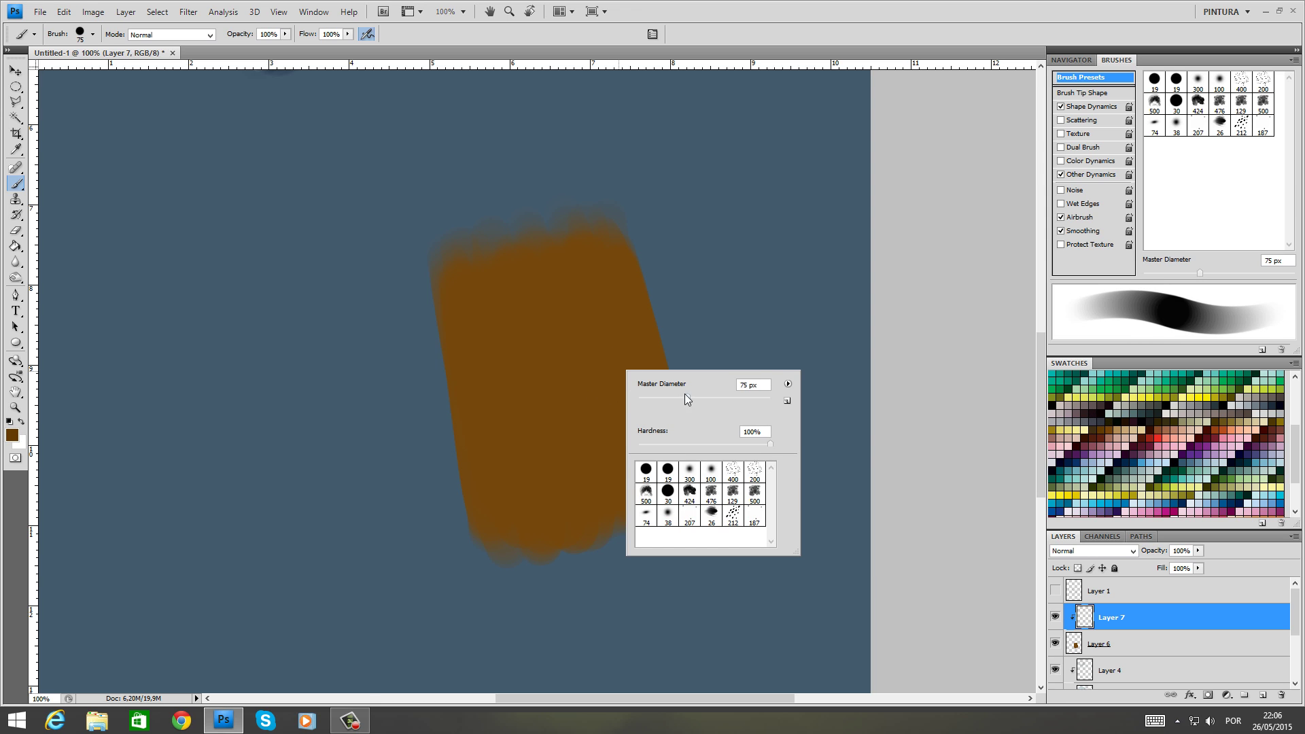
left_click_drag(684, 396, 643, 398)
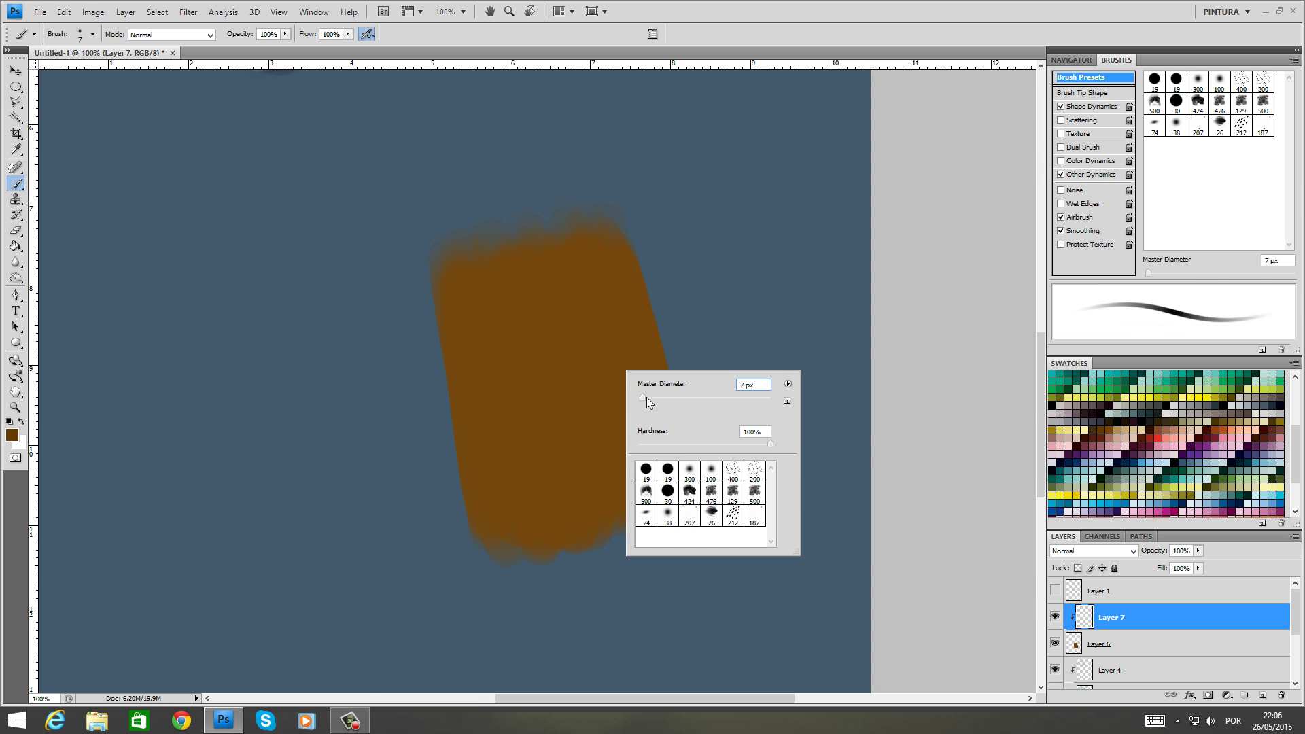
right_click(508, 296)
left_click_drag(536, 318, 538, 317)
left_click(476, 250)
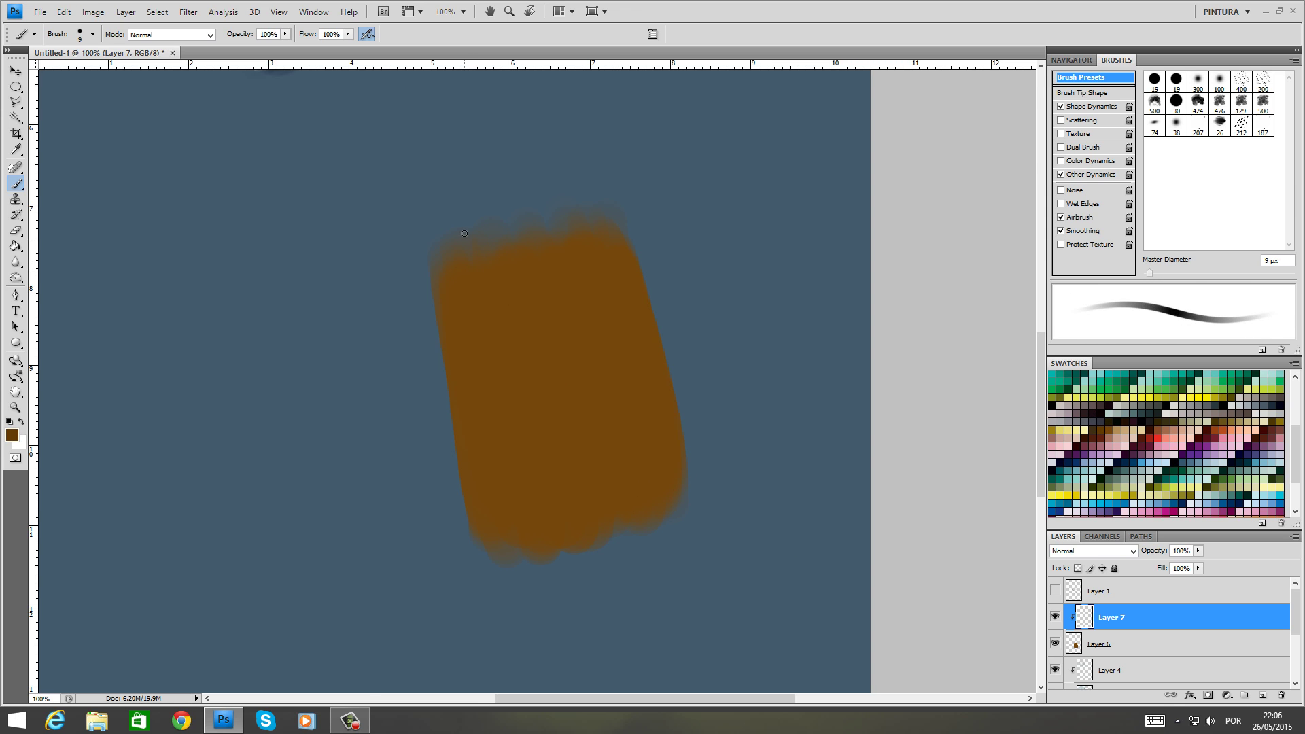
left_click_drag(474, 245, 501, 366)
left_click_drag(488, 314, 524, 544)
left_click_drag(539, 248, 568, 370)
left_click_drag(558, 327, 595, 537)
Deepen the three plank lines with a darker brown and a 5 px brush
key("ctrl+plus")
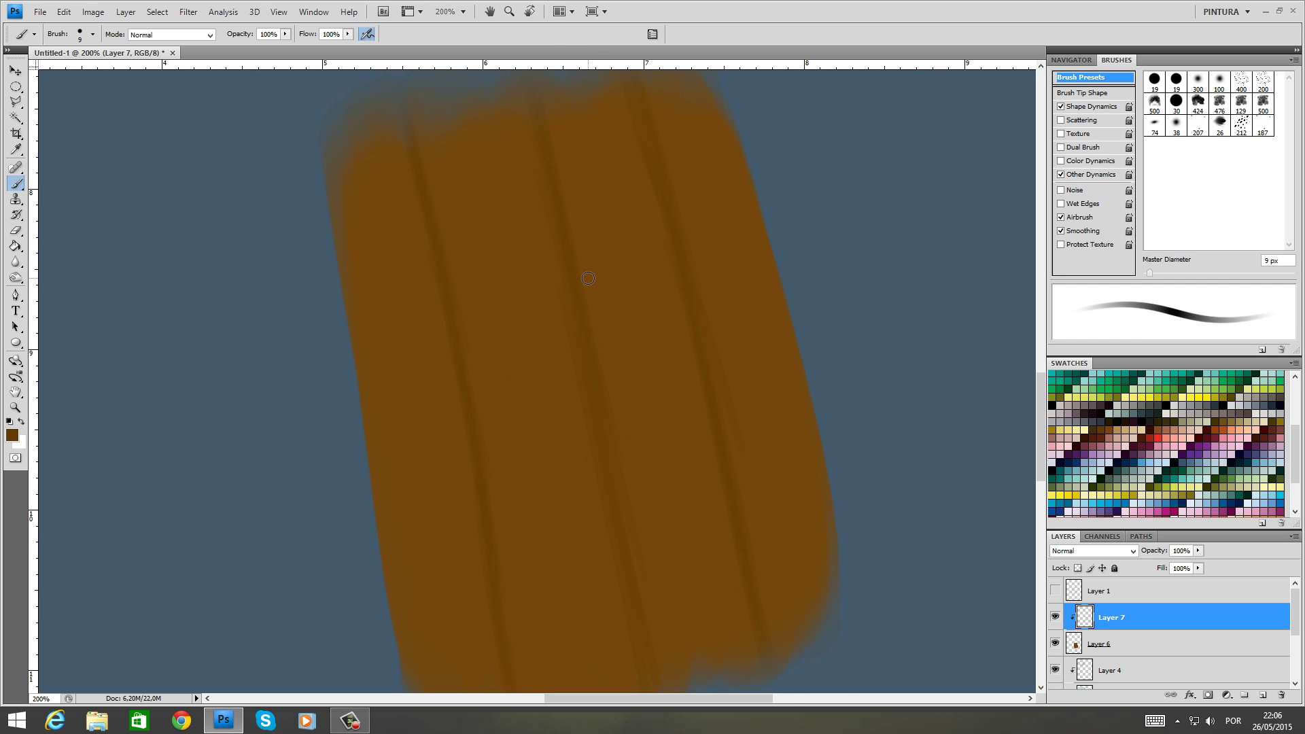
right_click(439, 198)
left_click_drag(457, 226, 455, 226)
left_click(426, 174)
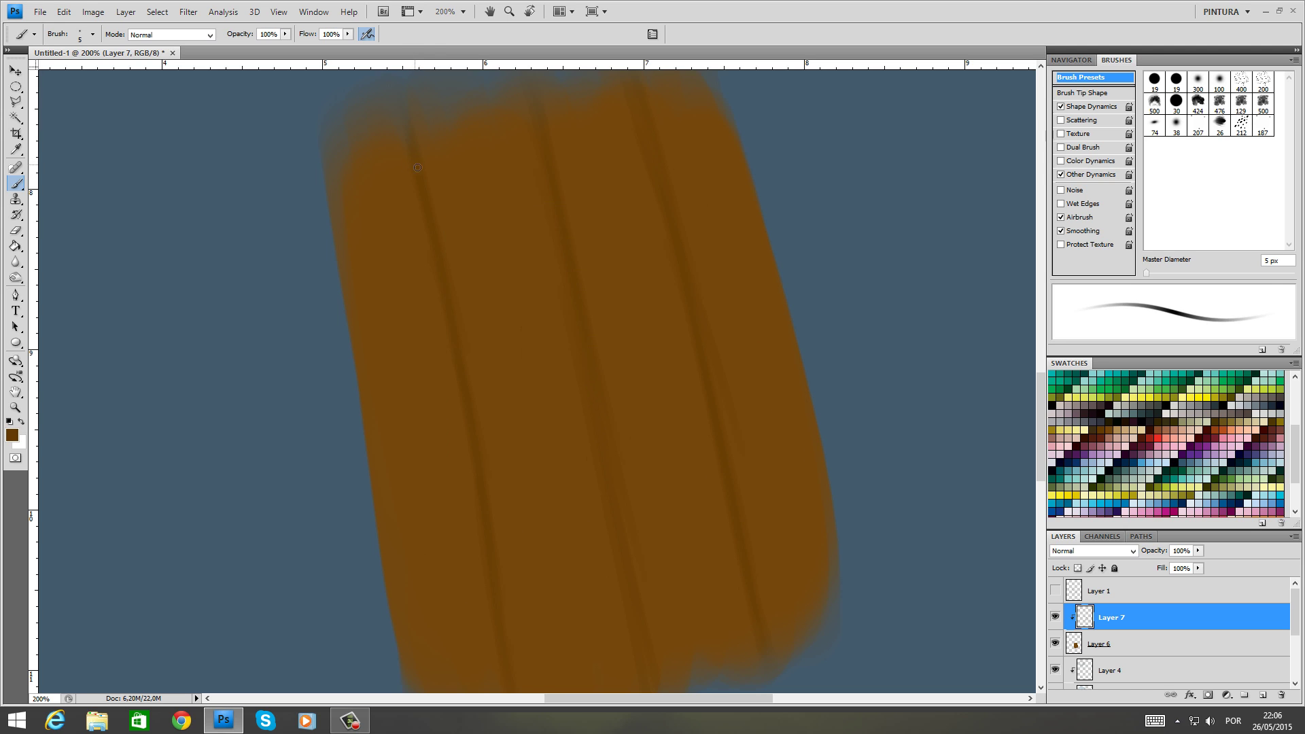
right_click(425, 172)
key("Return")
key("Return")
key("Return")
left_click_drag(403, 123, 426, 217)
left_click(1096, 428)
mouse_move(429, 243)
left_mouse_down()
mouse_move(443, 317)
mouse_move(440, 263)
left_mouse_up()
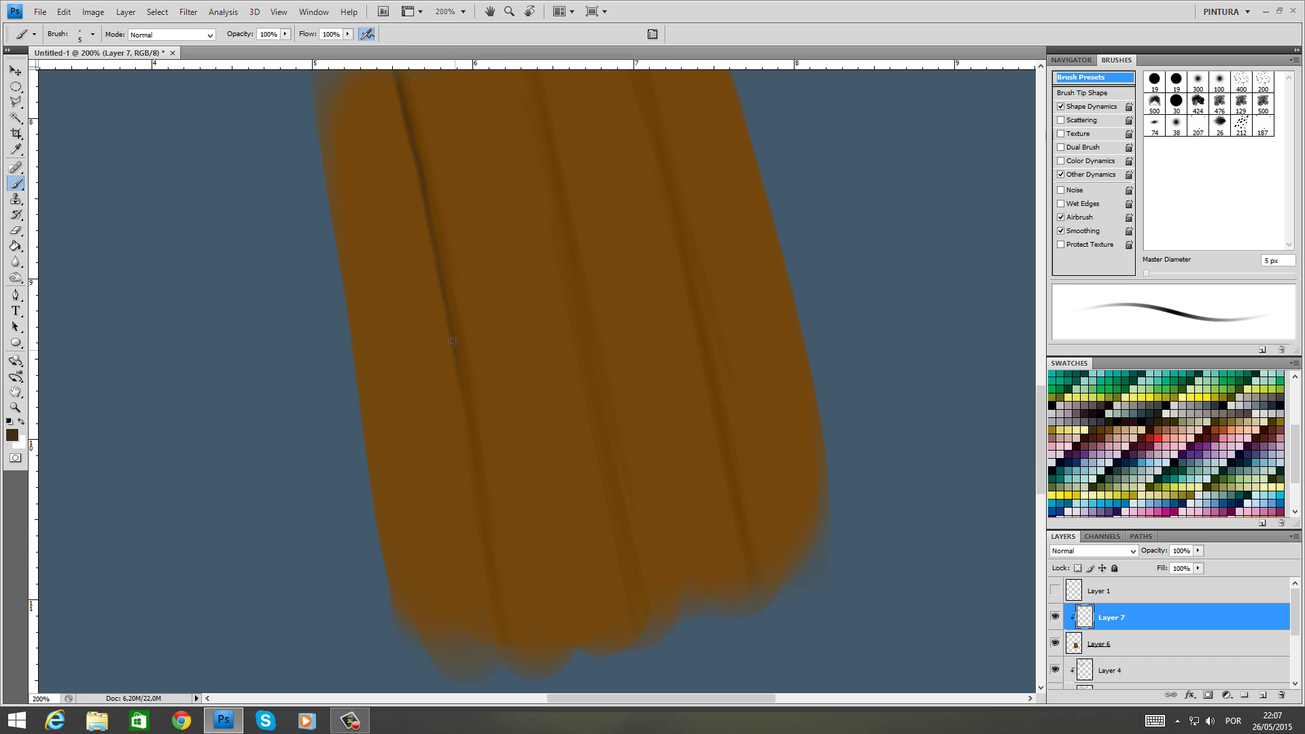
scroll(472, 470, "down", 7)
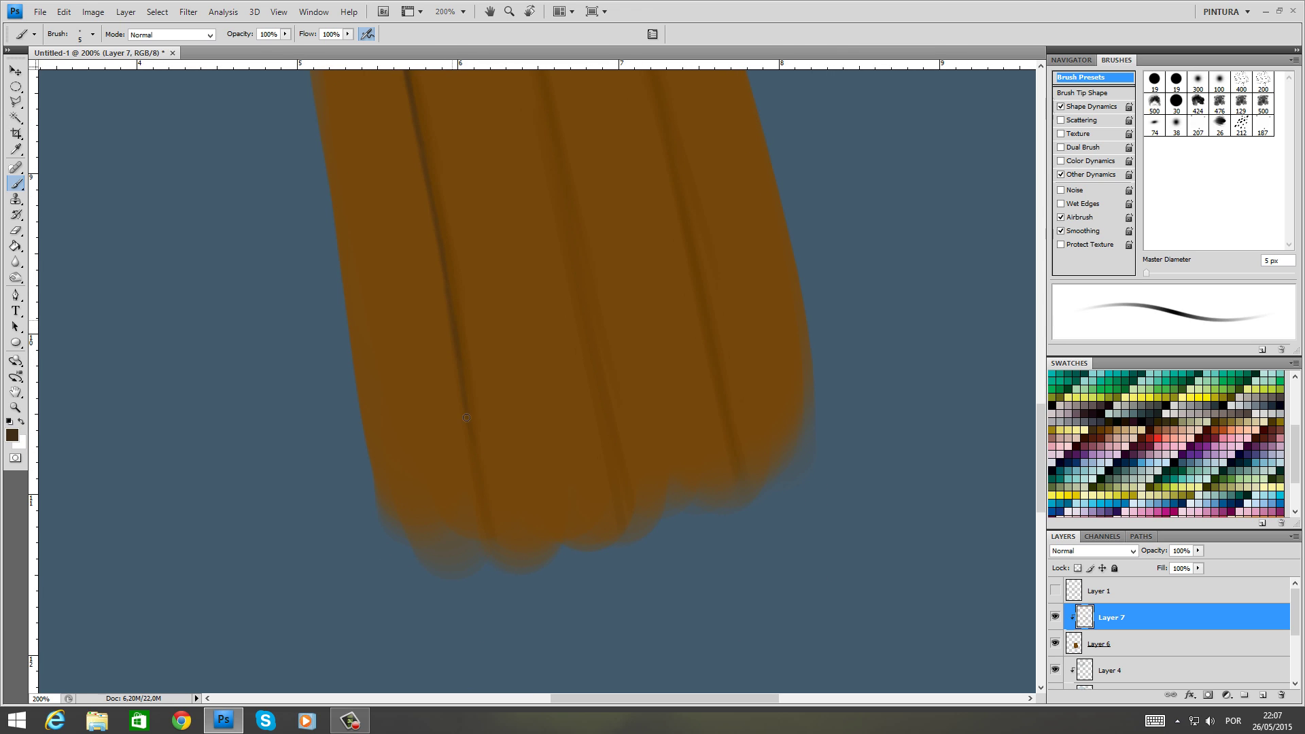
key("ctrl+minus")
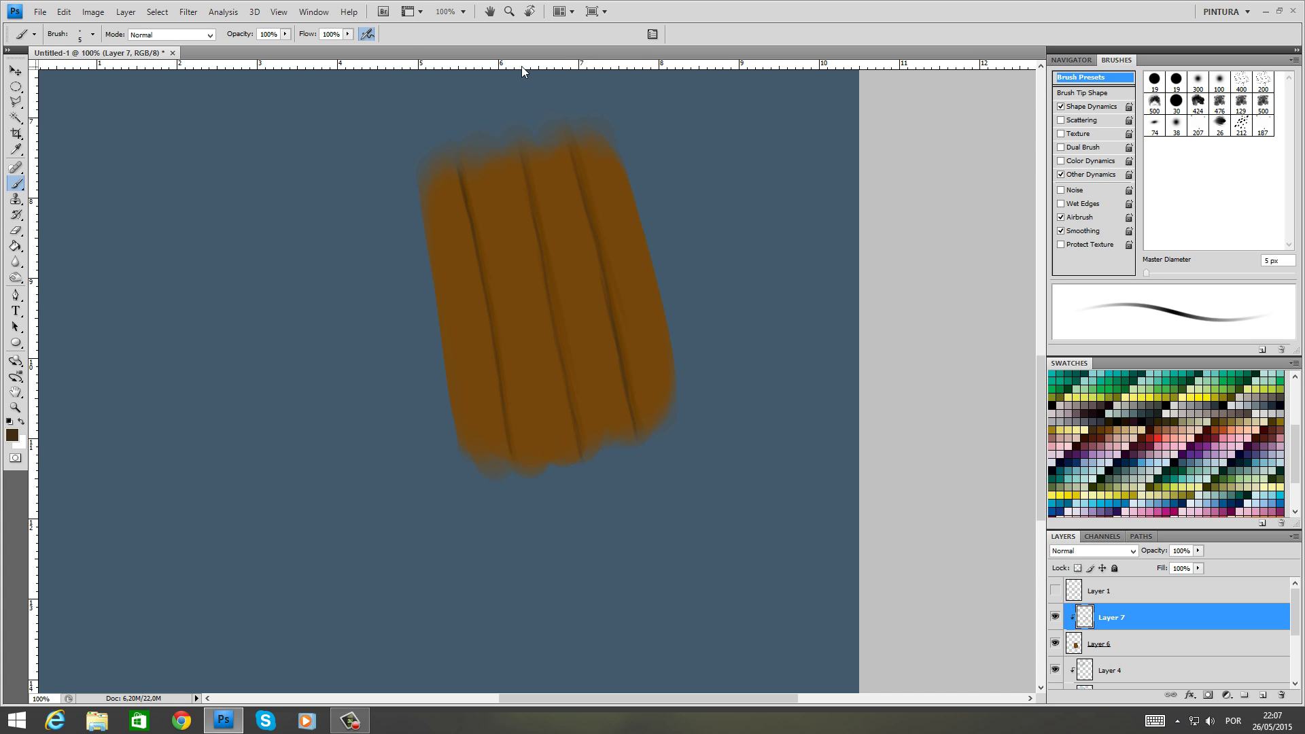
Outline four oval wood knots across the planks with a 7 px brush in the same dark brown
right_click(611, 293)
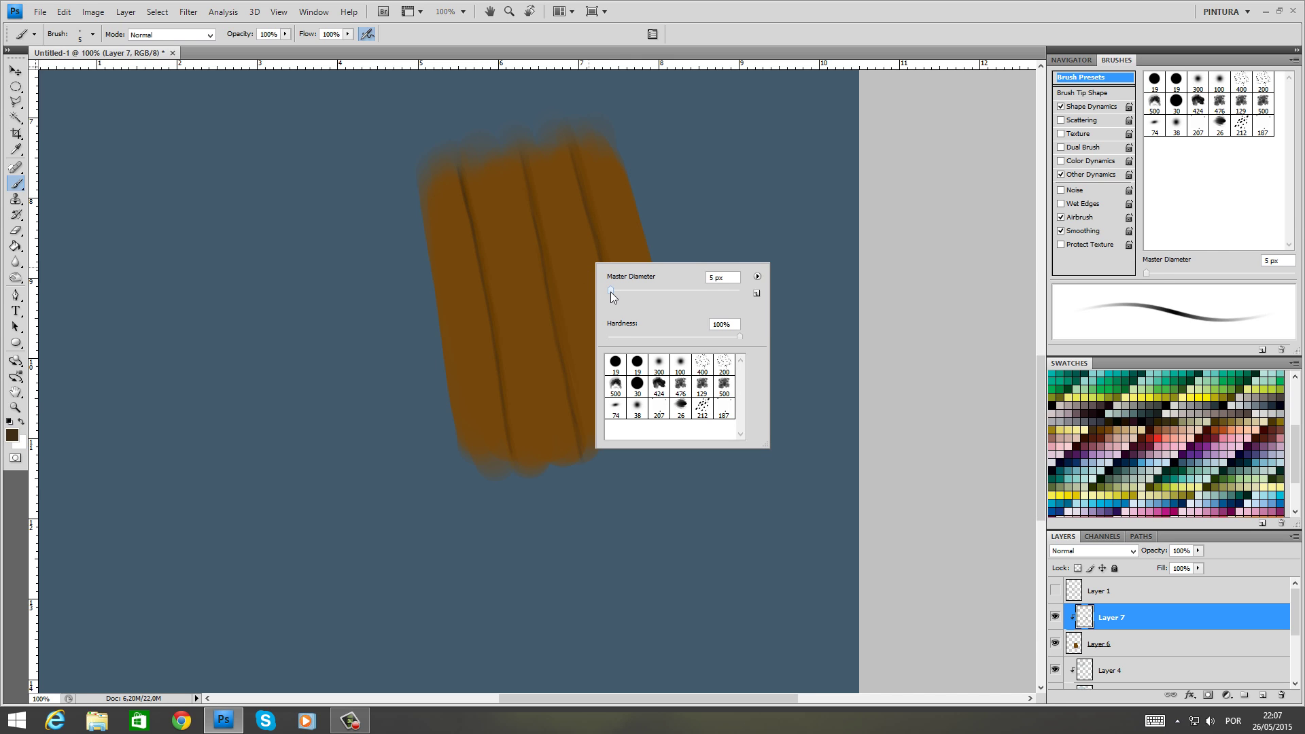
left_click_drag(610, 292, 611, 290)
left_click(489, 271)
right_click(489, 270)
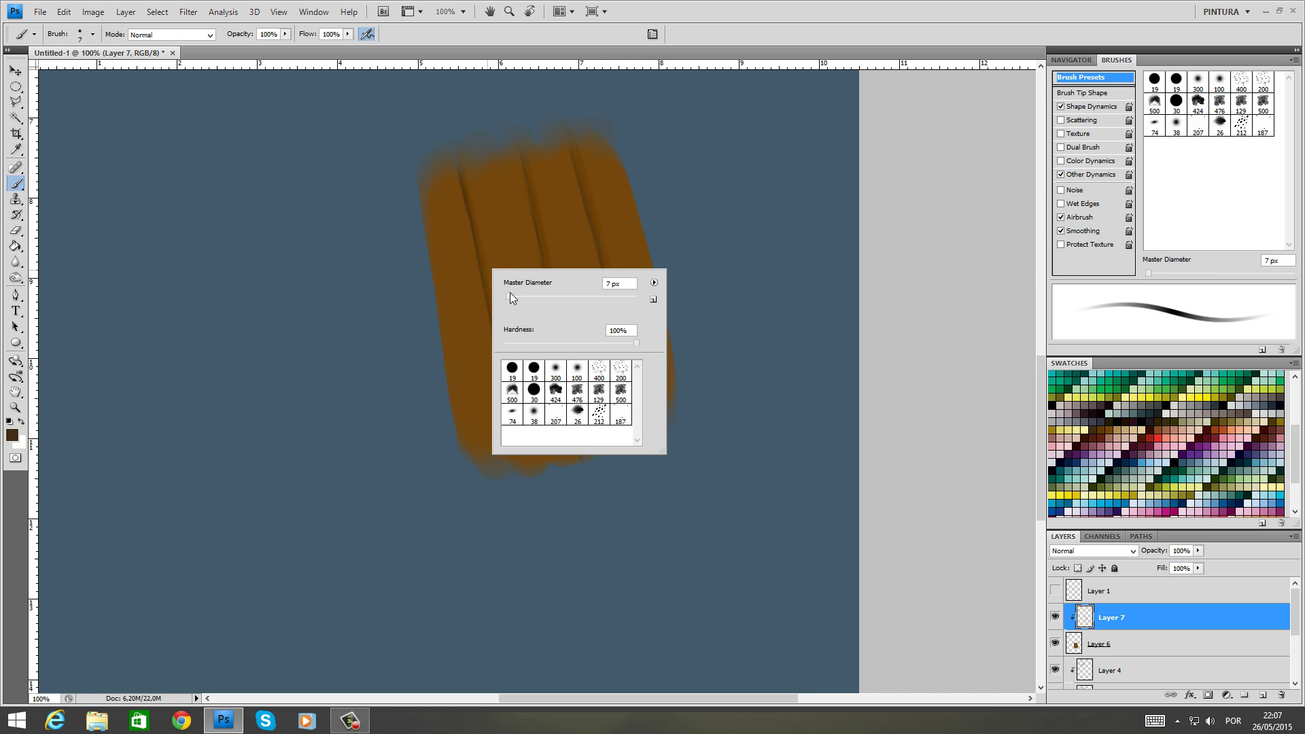
mouse_move(509, 295)
left_mouse_down()
mouse_move(480, 303)
mouse_move(465, 279)
left_mouse_up()
right_click(493, 315)
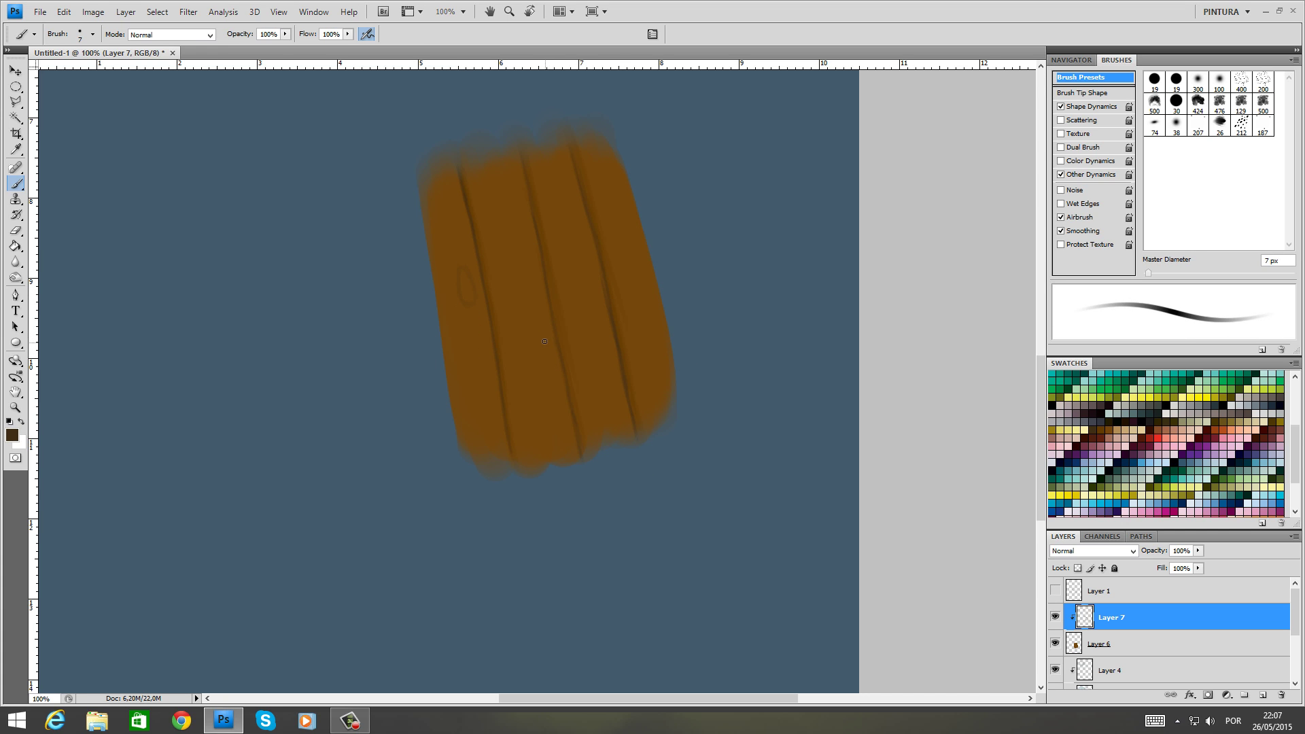
left_click_drag(558, 372, 559, 374)
left_click_drag(543, 216, 548, 250)
mouse_move(645, 334)
left_mouse_down()
mouse_move(655, 368)
mouse_move(636, 324)
left_mouse_up()
Paint thin wavy grain lines around the middle knot and down the second plank with a 4 px brush
key("ctrl+plus")
right_click(630, 294)
left_click(568, 291)
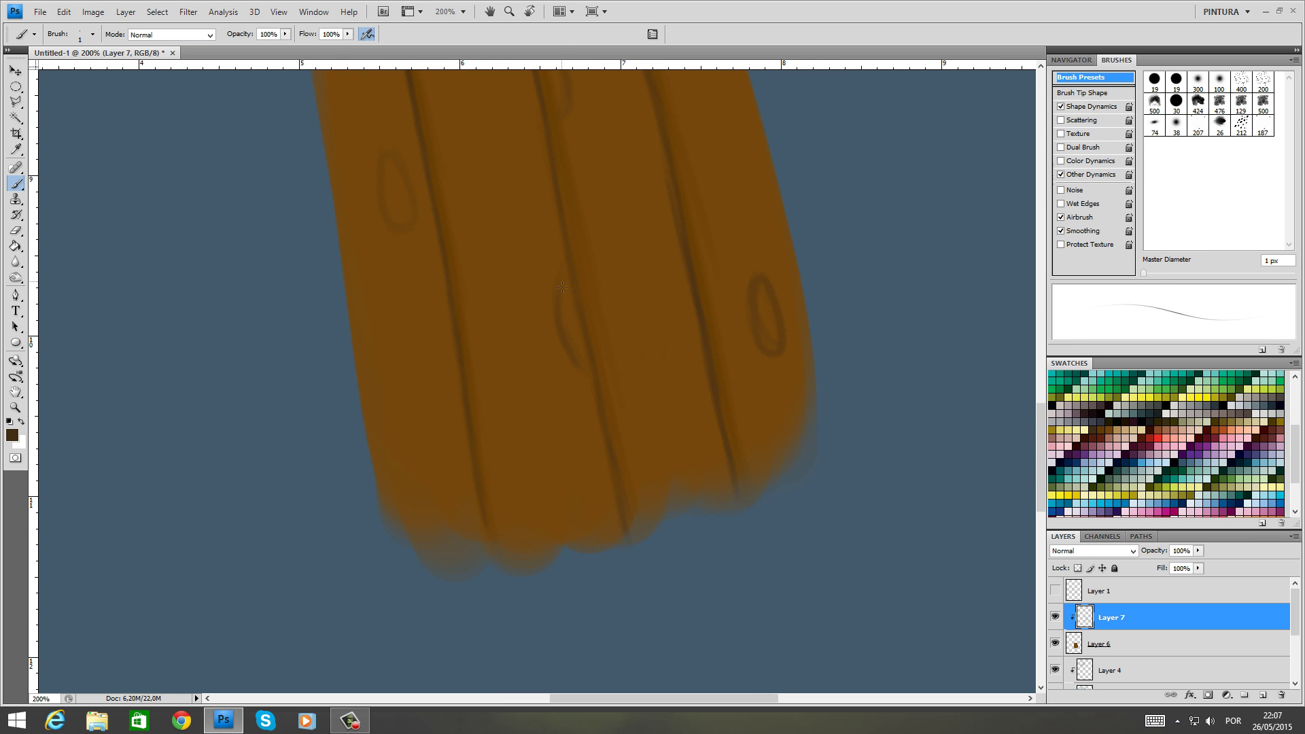
right_click(562, 287)
type("4")
key("Return")
key("ctrl+minus")
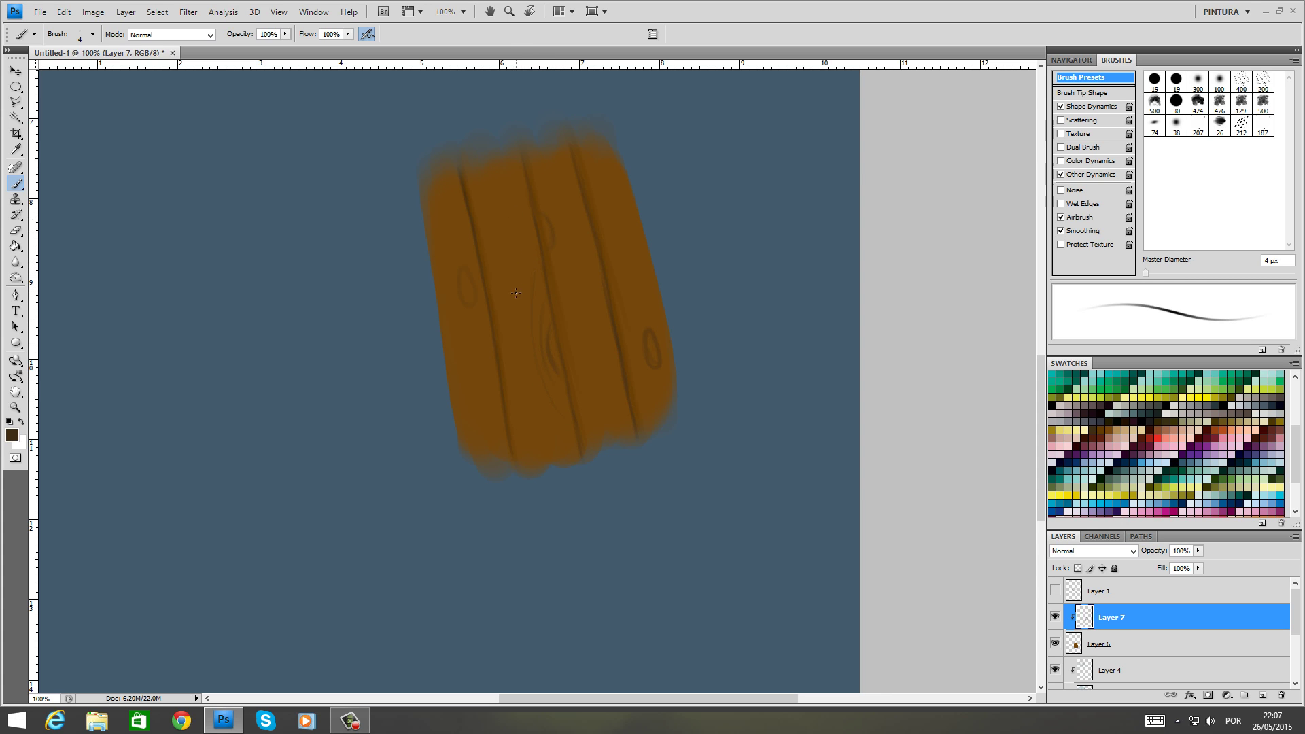
left_click_drag(522, 303, 545, 445)
left_click_drag(496, 194, 524, 431)
left_click_drag(505, 201, 514, 298)
Add thin grain lines around the knots on the first and last planks with the 4 px brush
left_click_drag(454, 256, 474, 325)
mouse_move(466, 257)
left_mouse_down()
mouse_move(474, 344)
mouse_move(449, 235)
mouse_move(448, 291)
mouse_move(491, 430)
left_mouse_up()
left_click_drag(659, 402, 665, 412)
left_click_drag(618, 233, 632, 297)
left_click_drag(626, 233, 636, 317)
left_click_drag(638, 256, 644, 332)
left_click_drag(650, 312, 641, 268)
left_click(1212, 429)
right_click(573, 316)
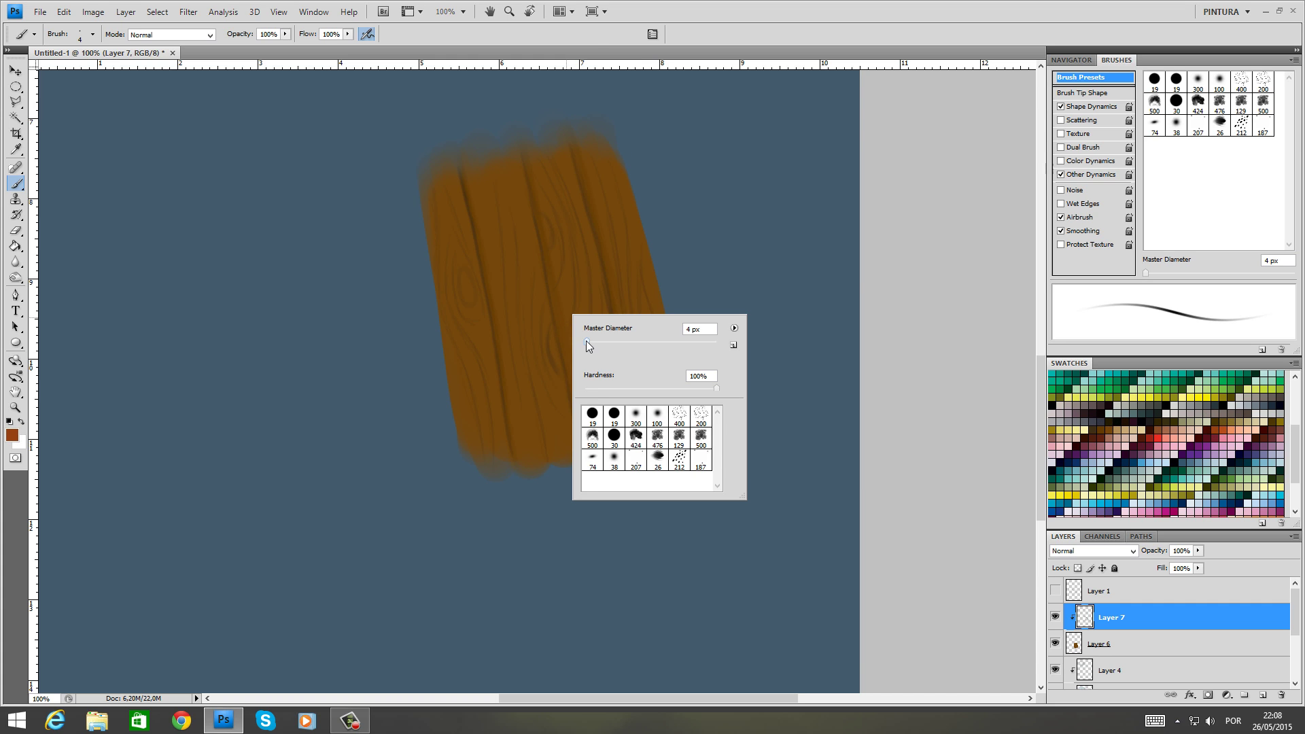
left_click_drag(586, 342, 590, 341)
left_click(514, 244)
right_click(456, 252)
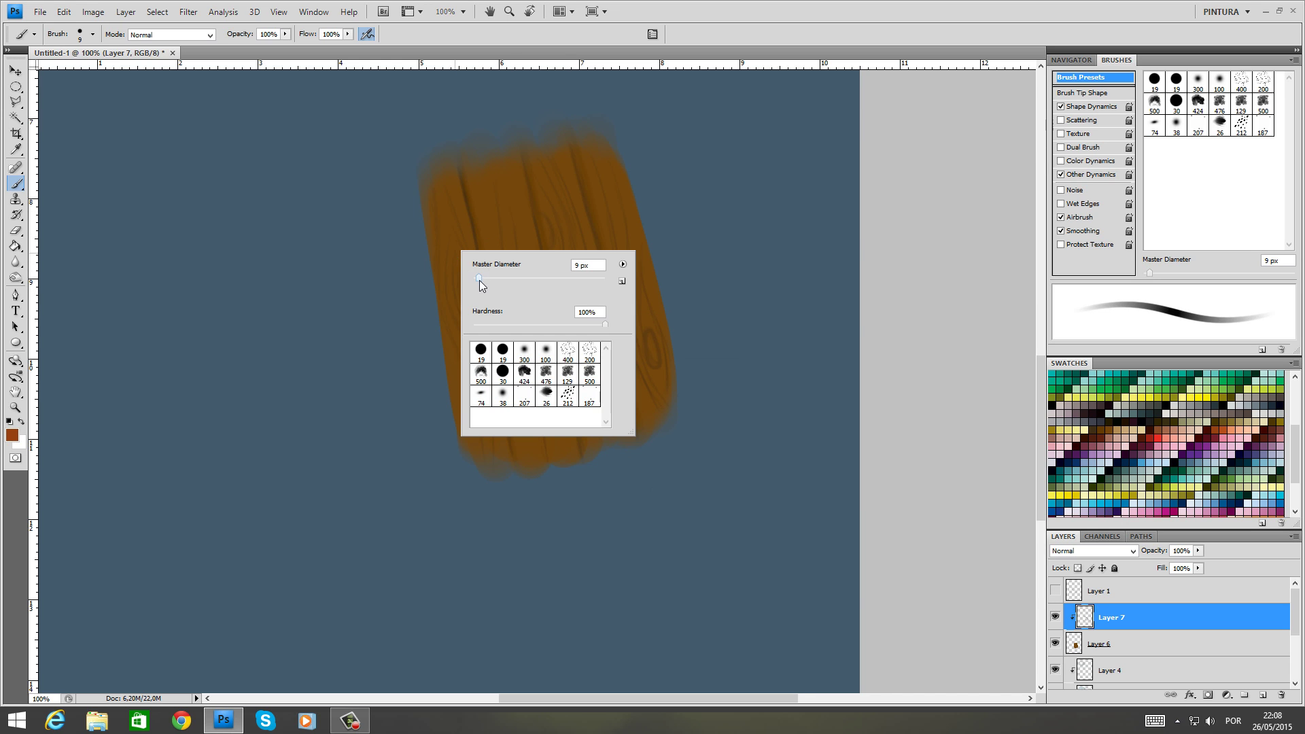
type("16")
key("Return")
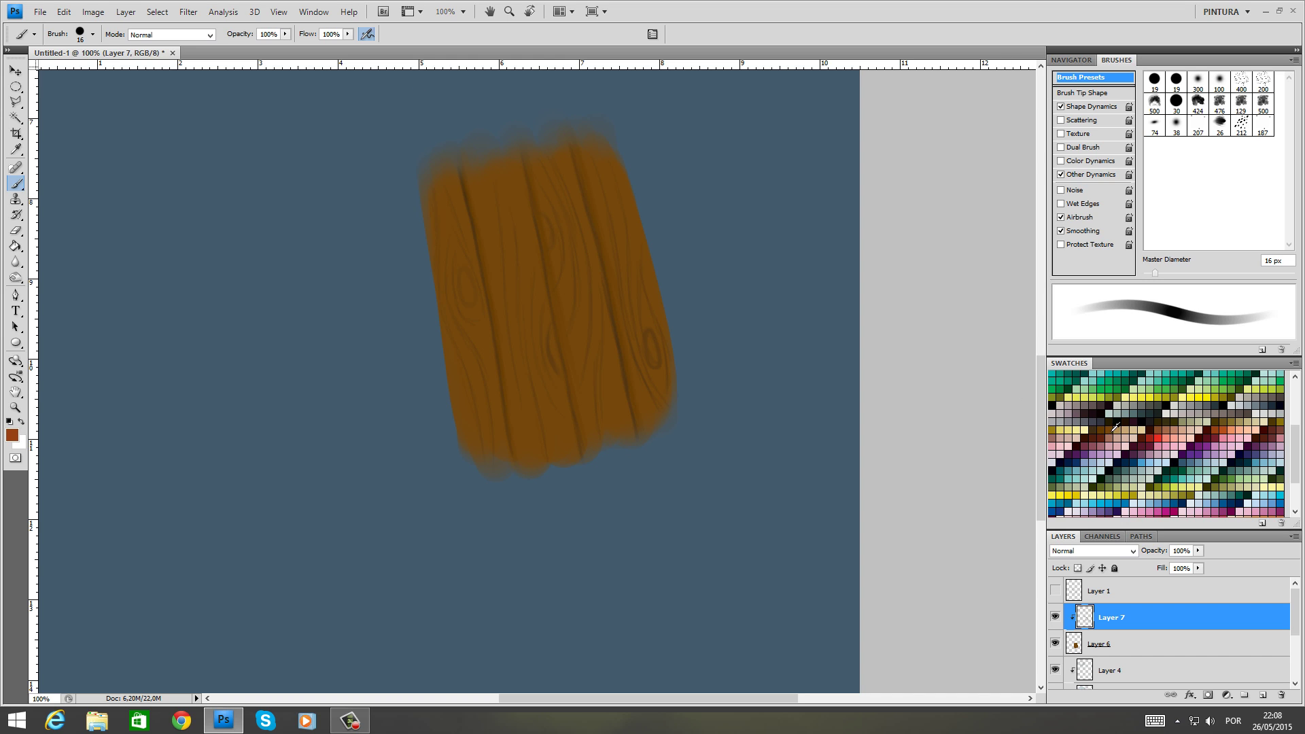
Paint a tan highlight inside the first plank's knot with a 12 px brush
left_click(1117, 407)
right_click(559, 308)
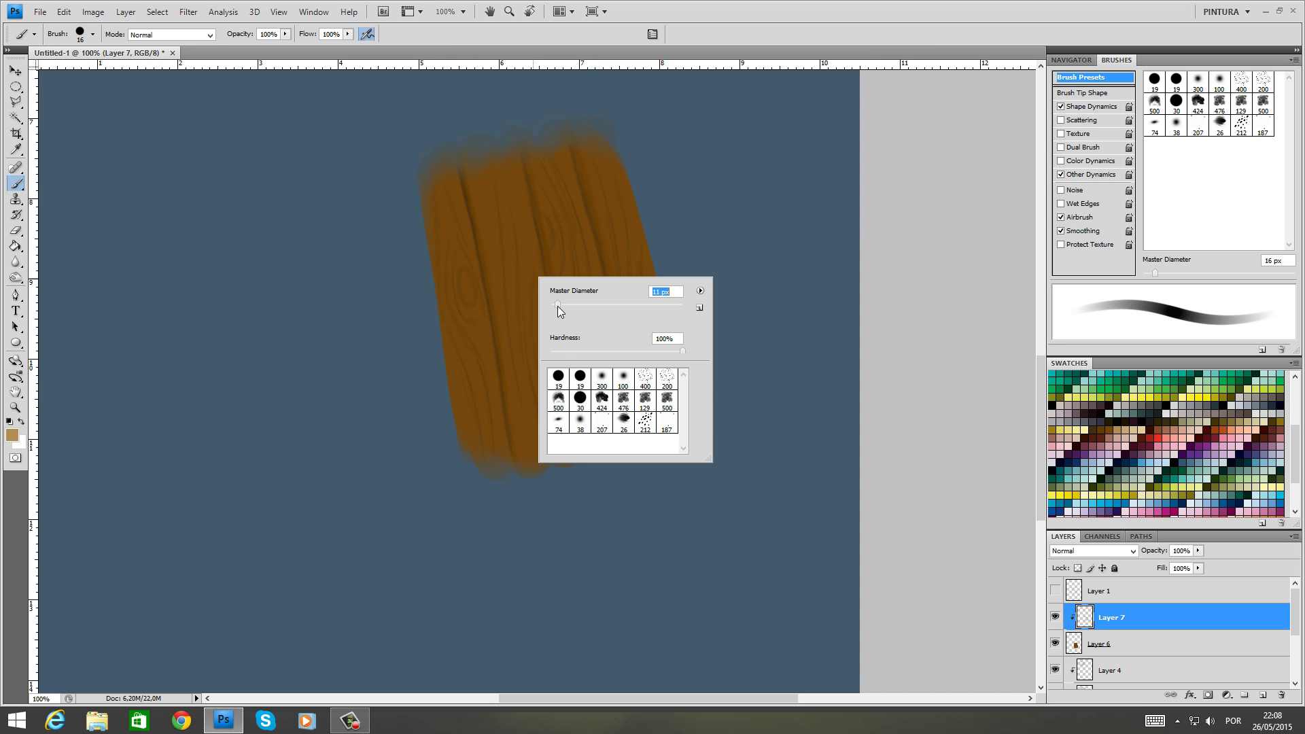
type("11")
key("Return")
right_click(475, 291)
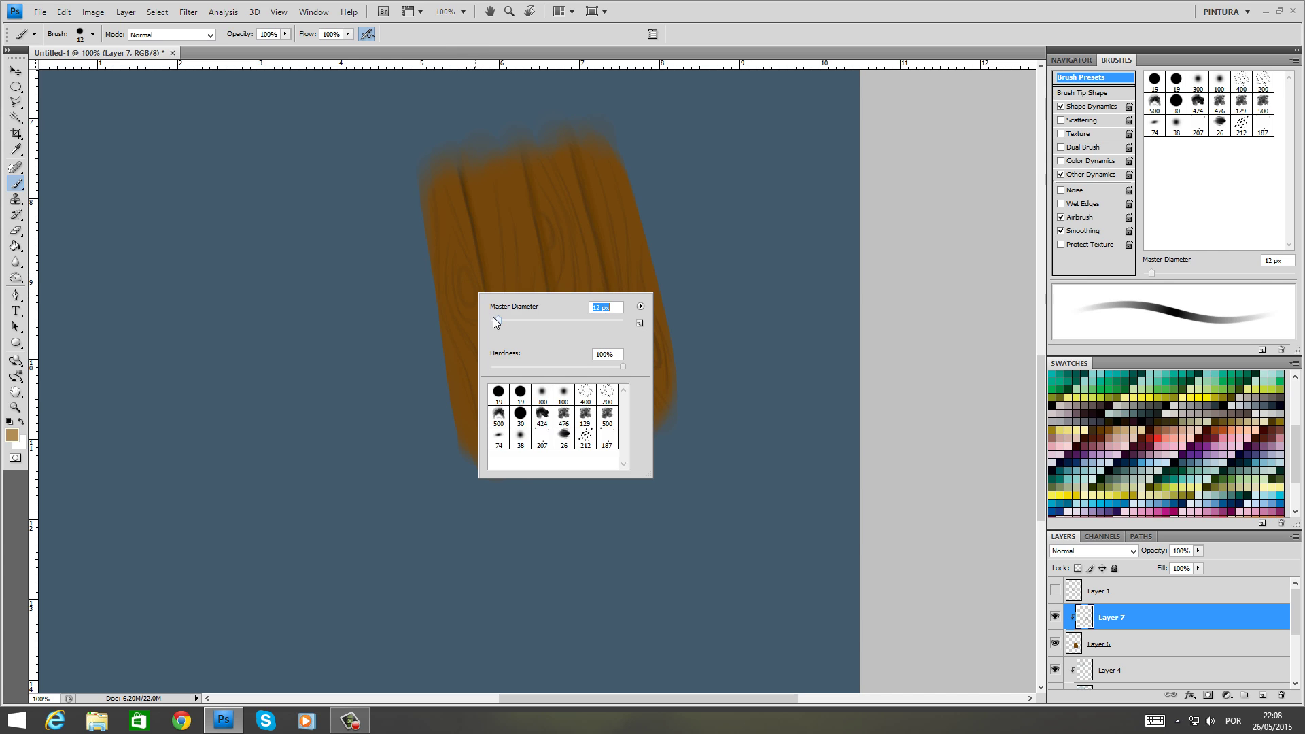
type("12")
key("Return")
left_click_drag(464, 293, 469, 295)
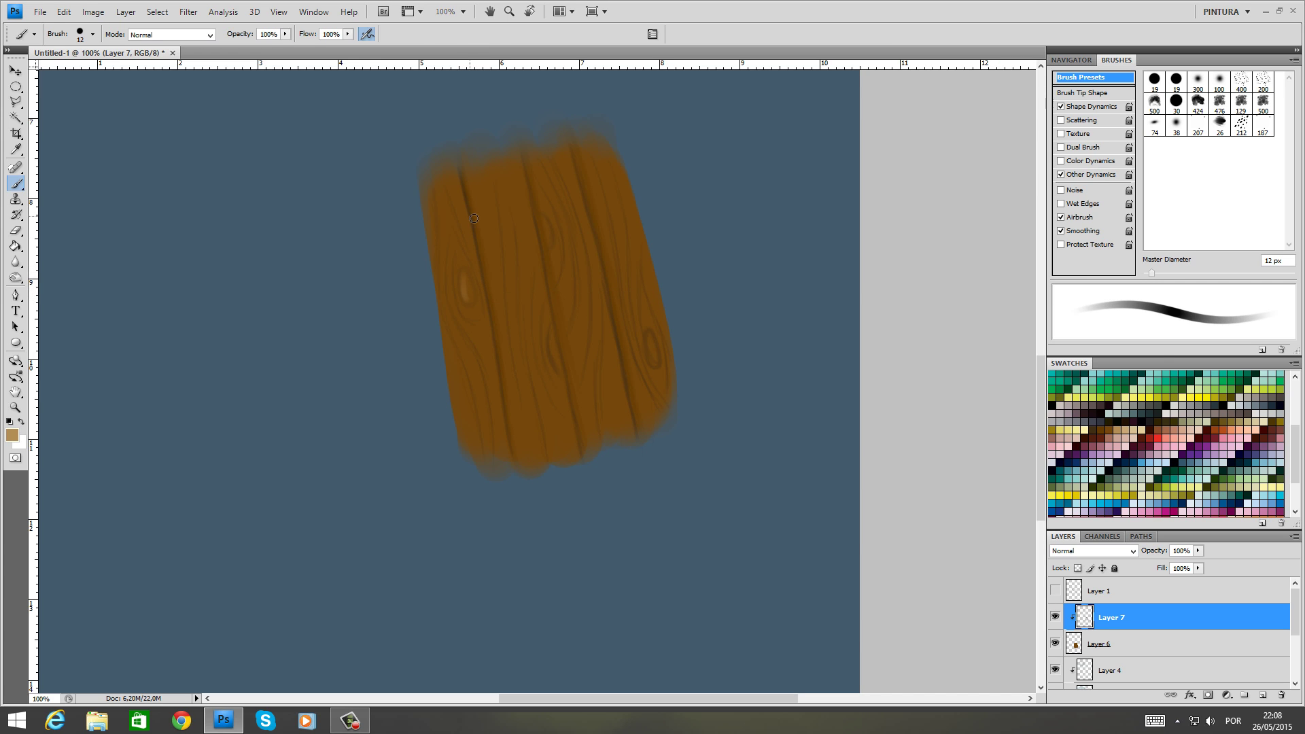
Paint thin tan highlights alongside the dark plank lines with an 8 px brush
right_click(526, 308)
type("8")
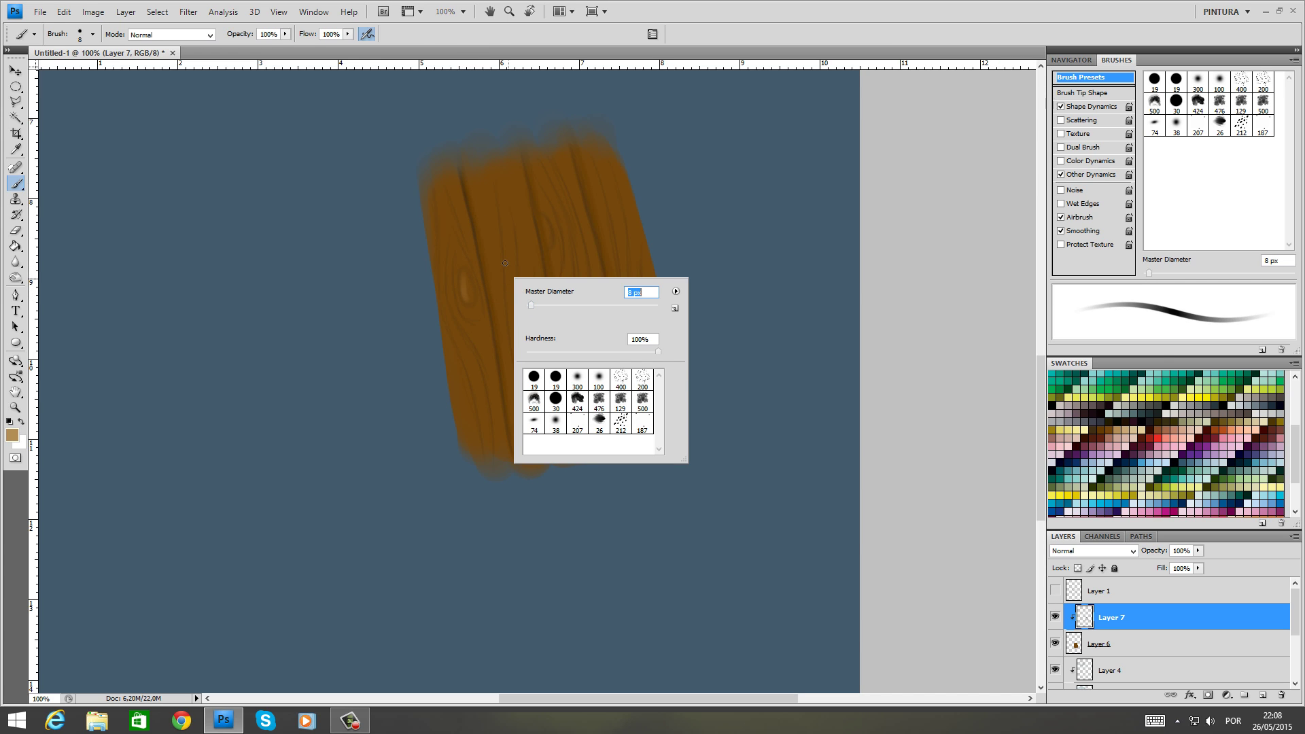
key("Return")
left_click_drag(465, 173, 475, 214)
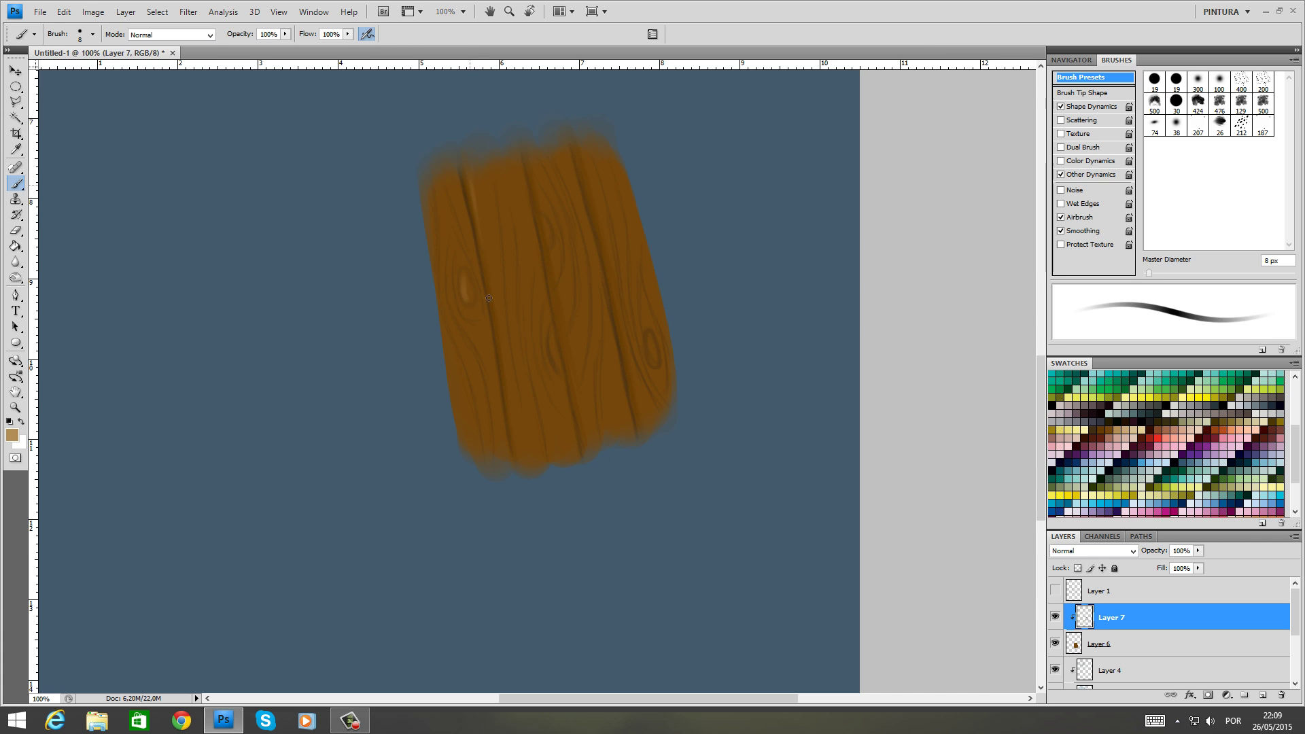
mouse_move(502, 345)
left_mouse_down()
mouse_move(494, 300)
mouse_move(518, 460)
mouse_move(498, 322)
left_mouse_up()
left_click_drag(576, 145, 592, 192)
left_click_drag(578, 147, 624, 339)
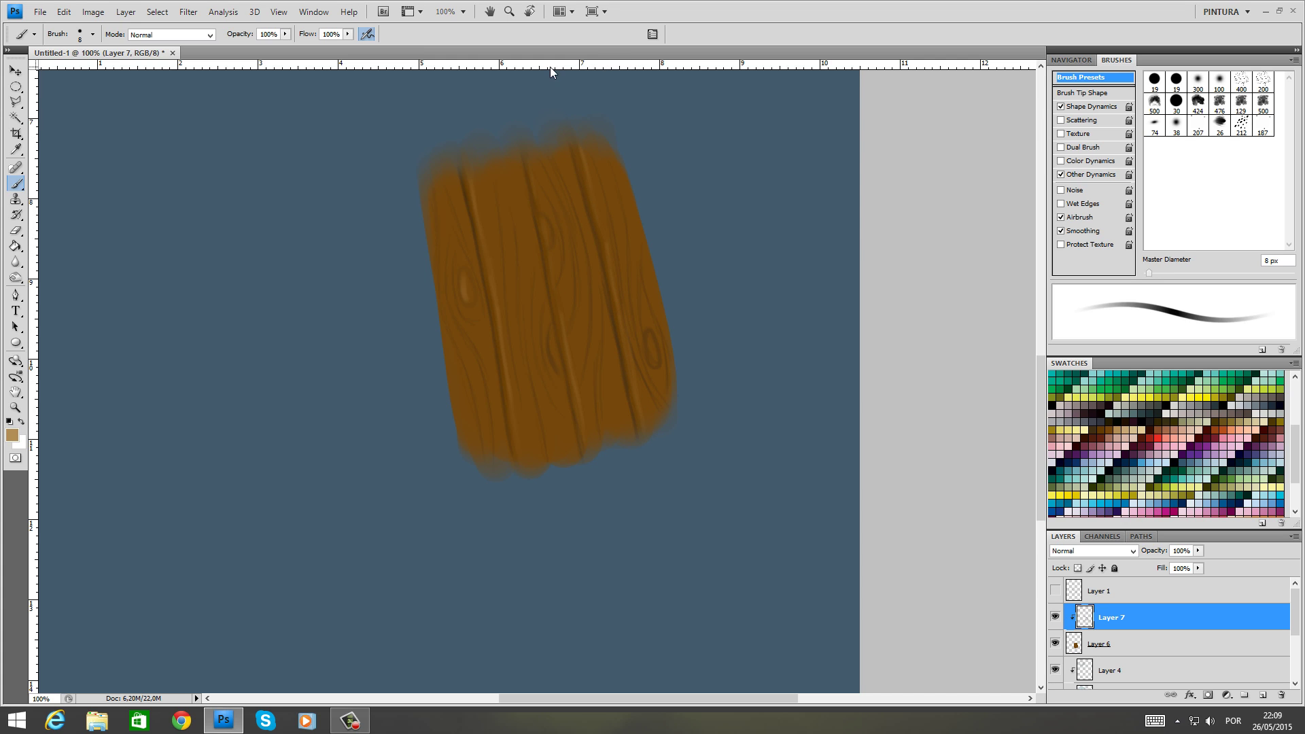
Shade the knots and the areas between the grain lines in dark brown with a 14 px brush
left_click(1101, 433)
right_click(486, 307)
left_click(512, 333)
left_click(512, 248)
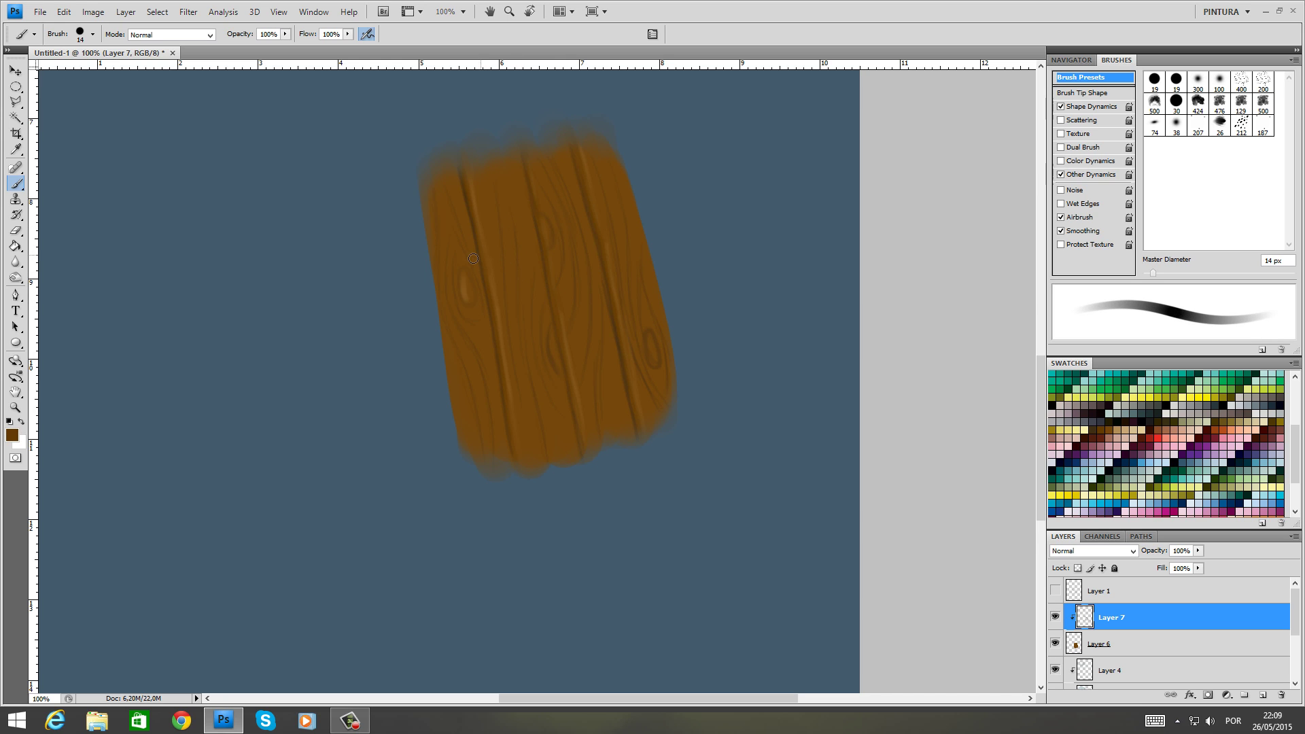
mouse_move(468, 296)
left_mouse_down()
mouse_move(465, 270)
mouse_move(464, 294)
mouse_move(469, 302)
left_mouse_up()
mouse_move(554, 349)
left_mouse_down()
mouse_move(557, 366)
mouse_move(557, 343)
left_mouse_up()
left_click_drag(649, 332, 655, 362)
left_click_drag(564, 337, 553, 310)
left_click_drag(567, 182, 589, 234)
left_click_drag(591, 361, 598, 382)
right_click(607, 404)
type("25")
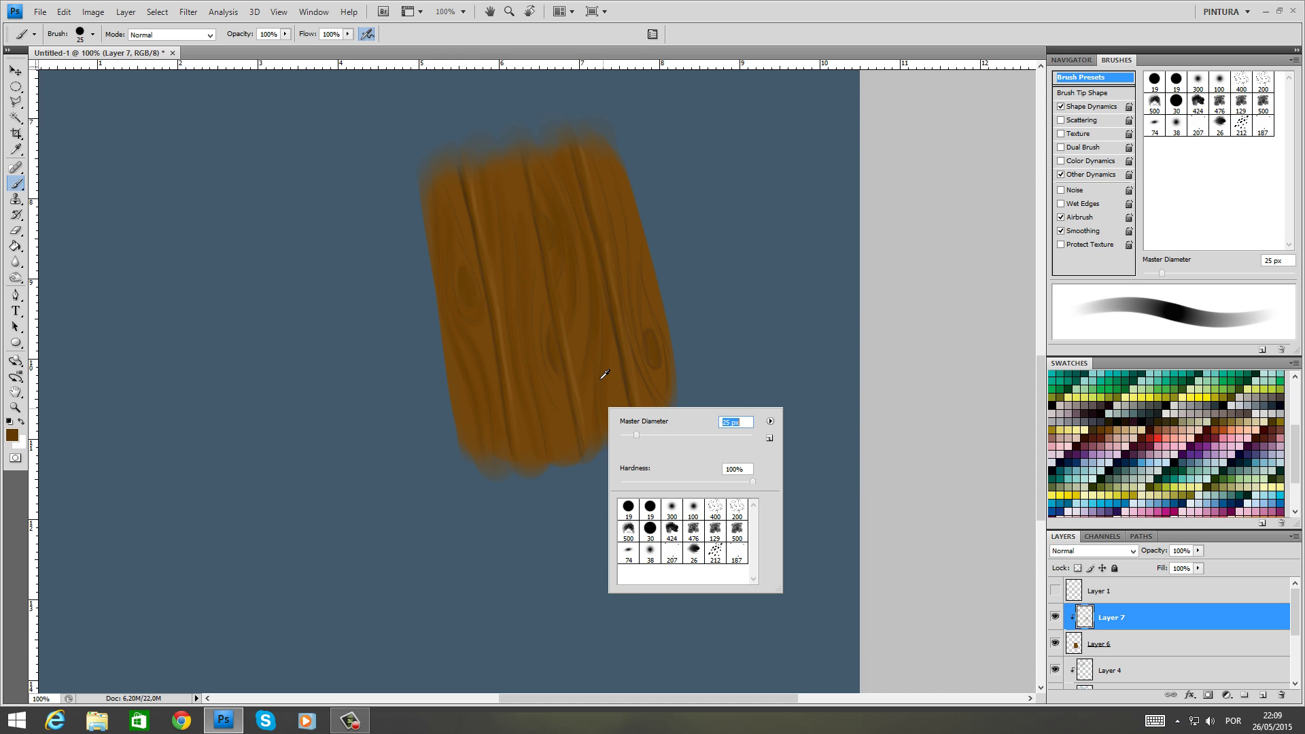
key("Return")
right_click(614, 343)
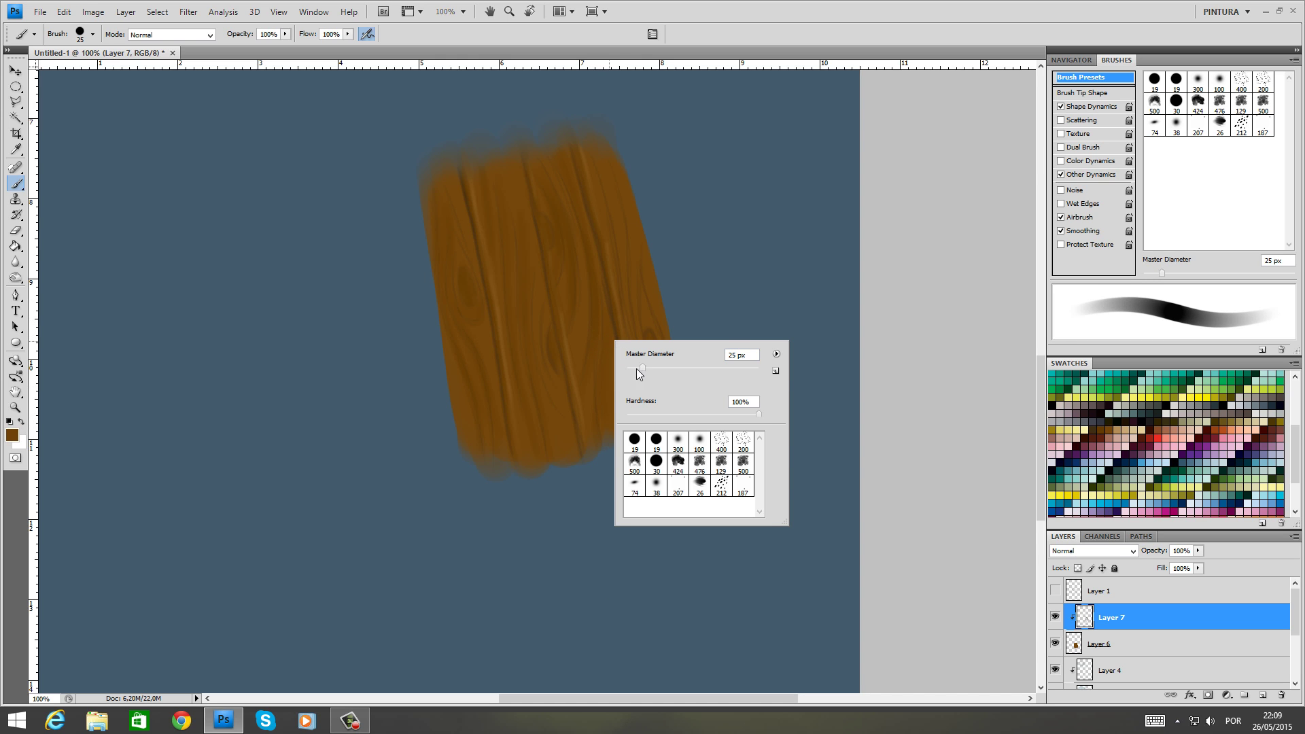
left_click_drag(643, 368, 633, 368)
key("Return")
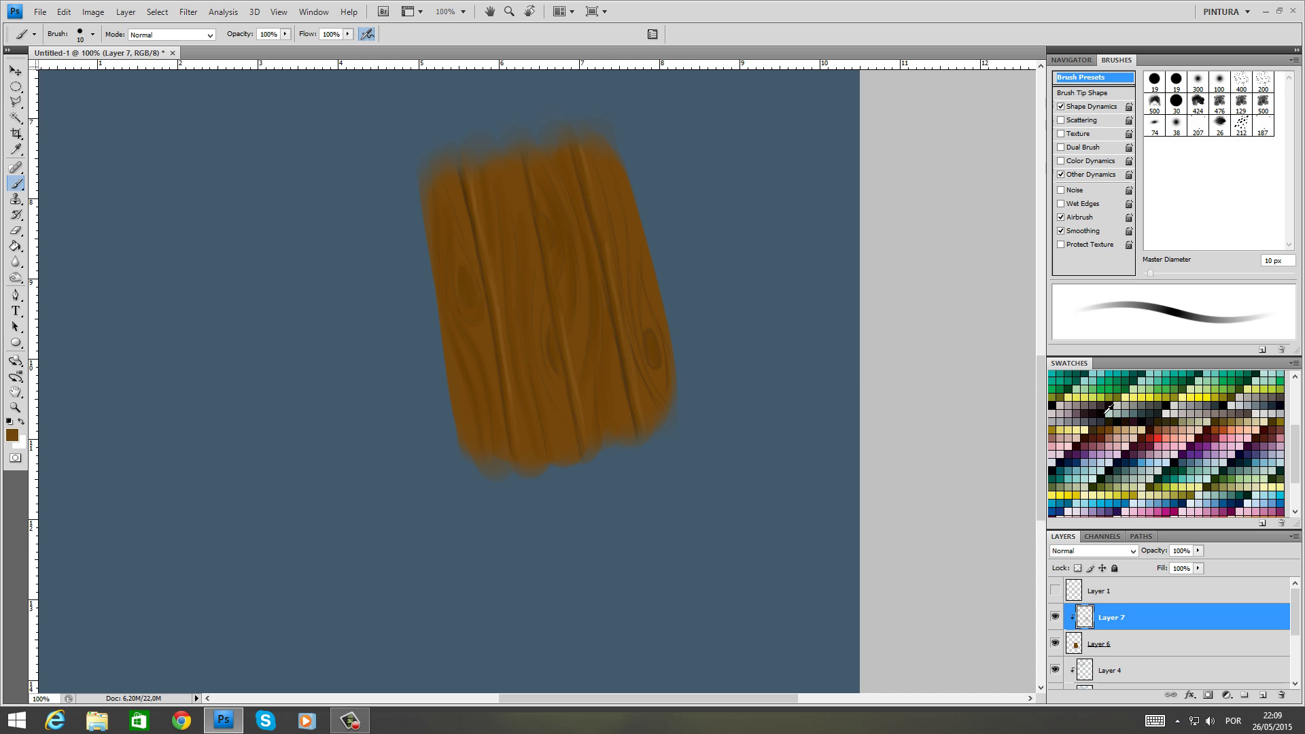
right_click(696, 267)
left_click_drag(713, 294, 653, 292)
key("Return")
right_click(631, 264)
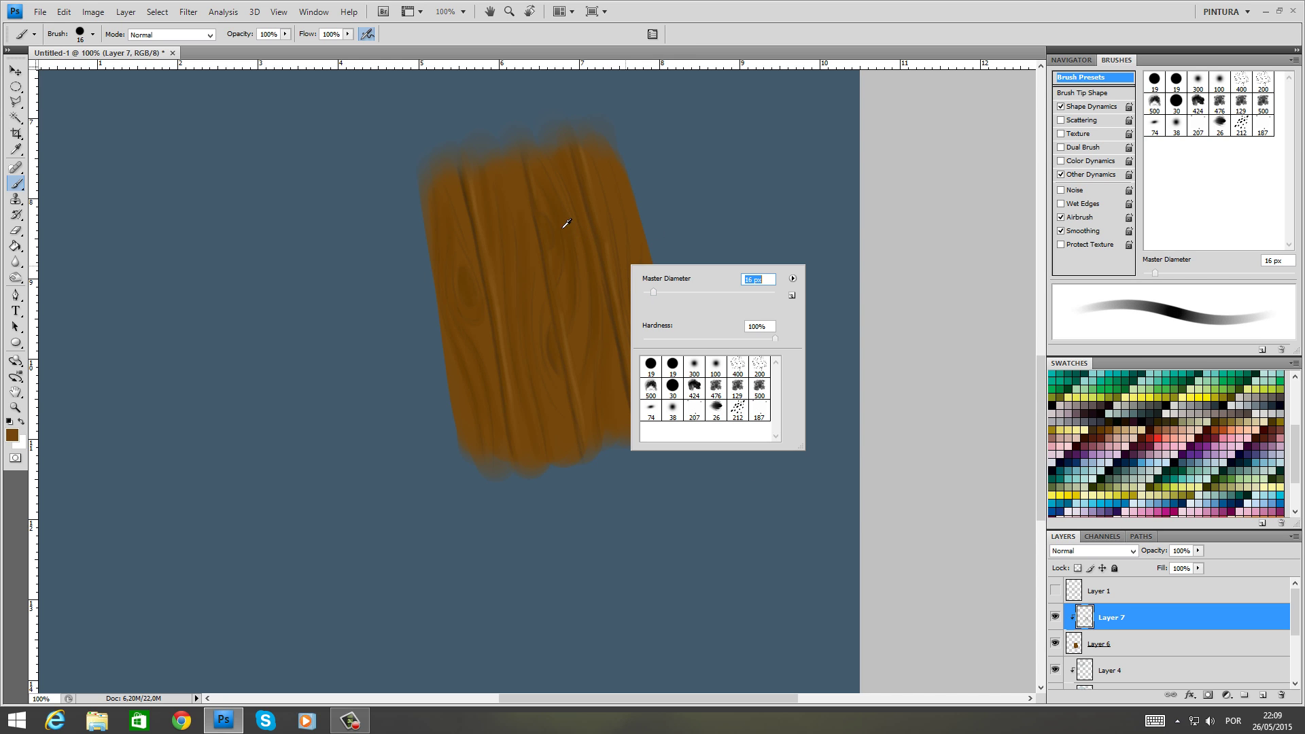
key("Return")
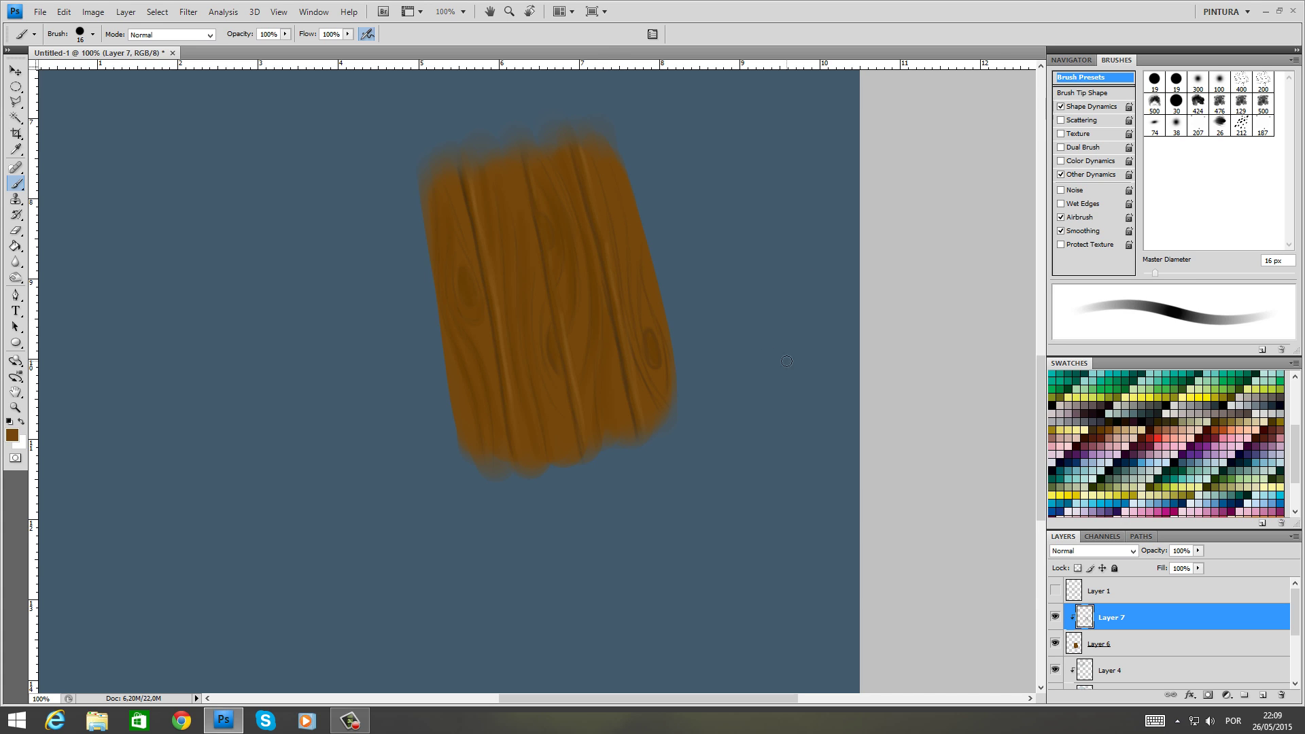
Sample a lighter brown from a 28 px trial stroke at the second plank's upper end and undo the stroke
left_click(1104, 427)
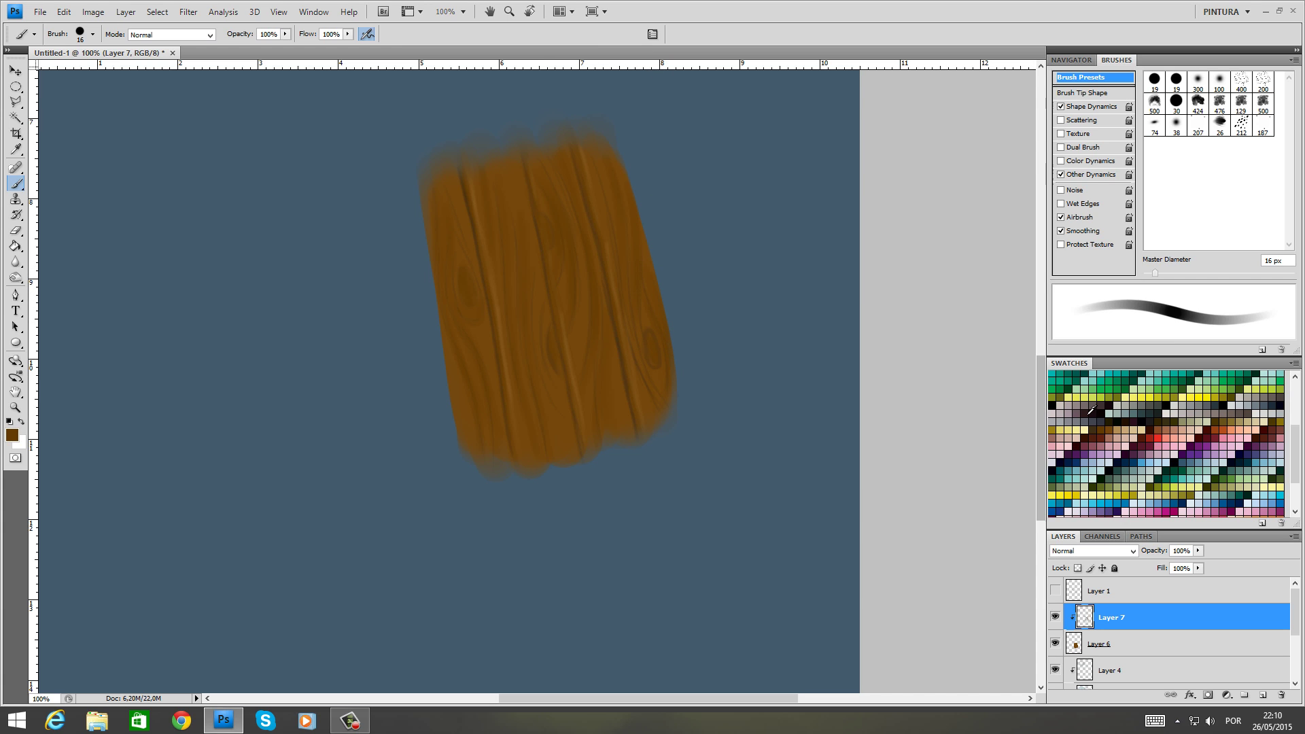
left_click(1109, 433)
right_click(521, 263)
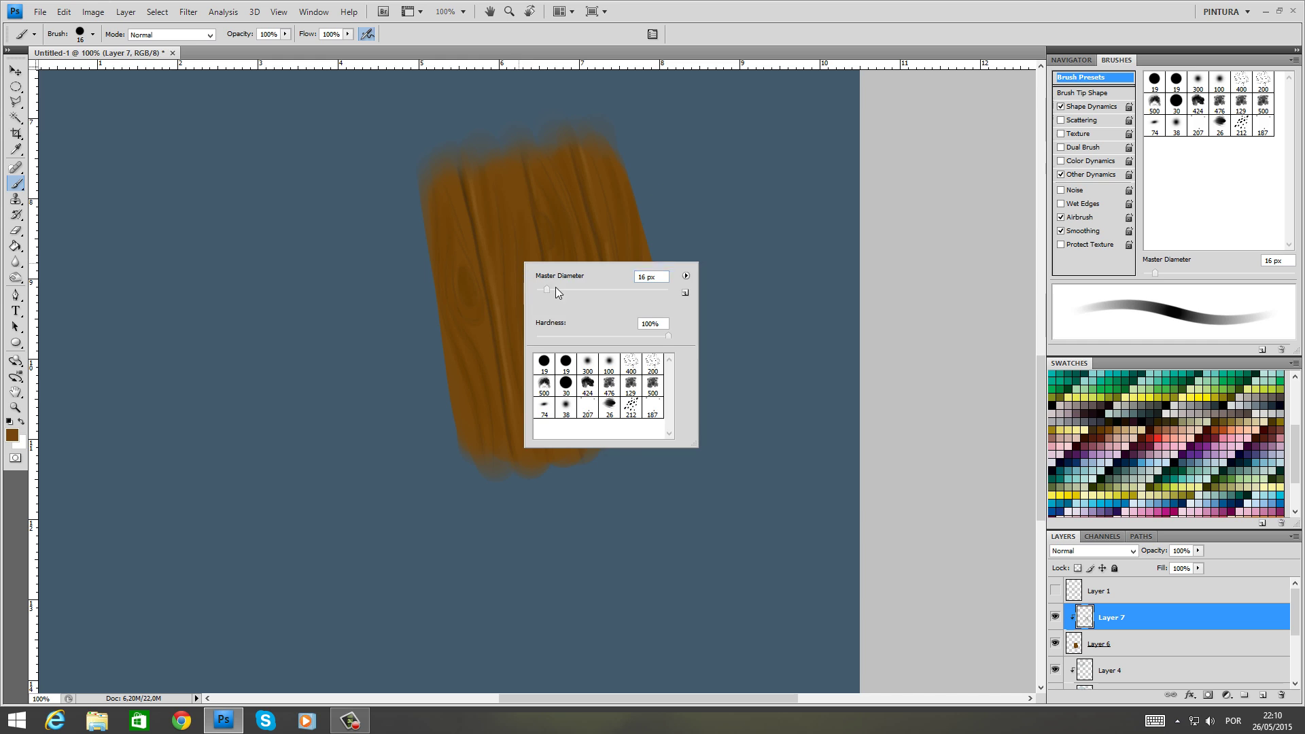
left_click(554, 289)
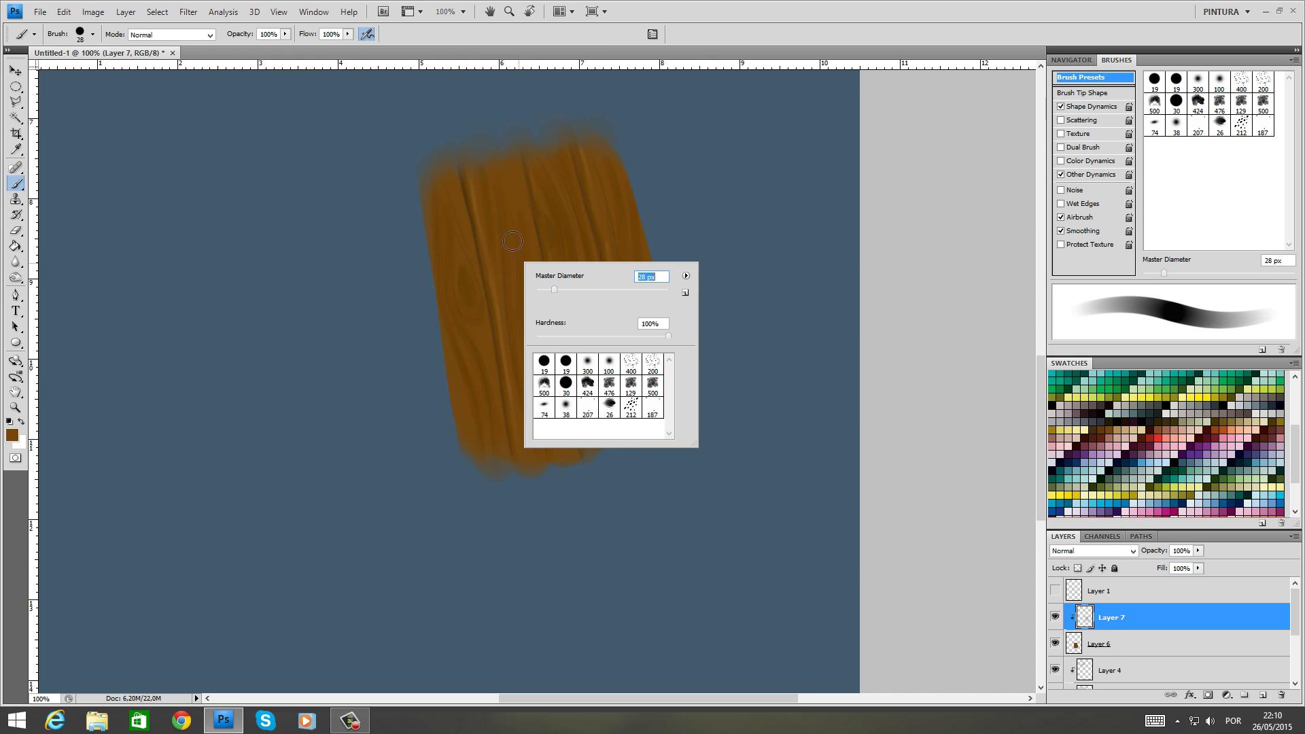
left_click(508, 186)
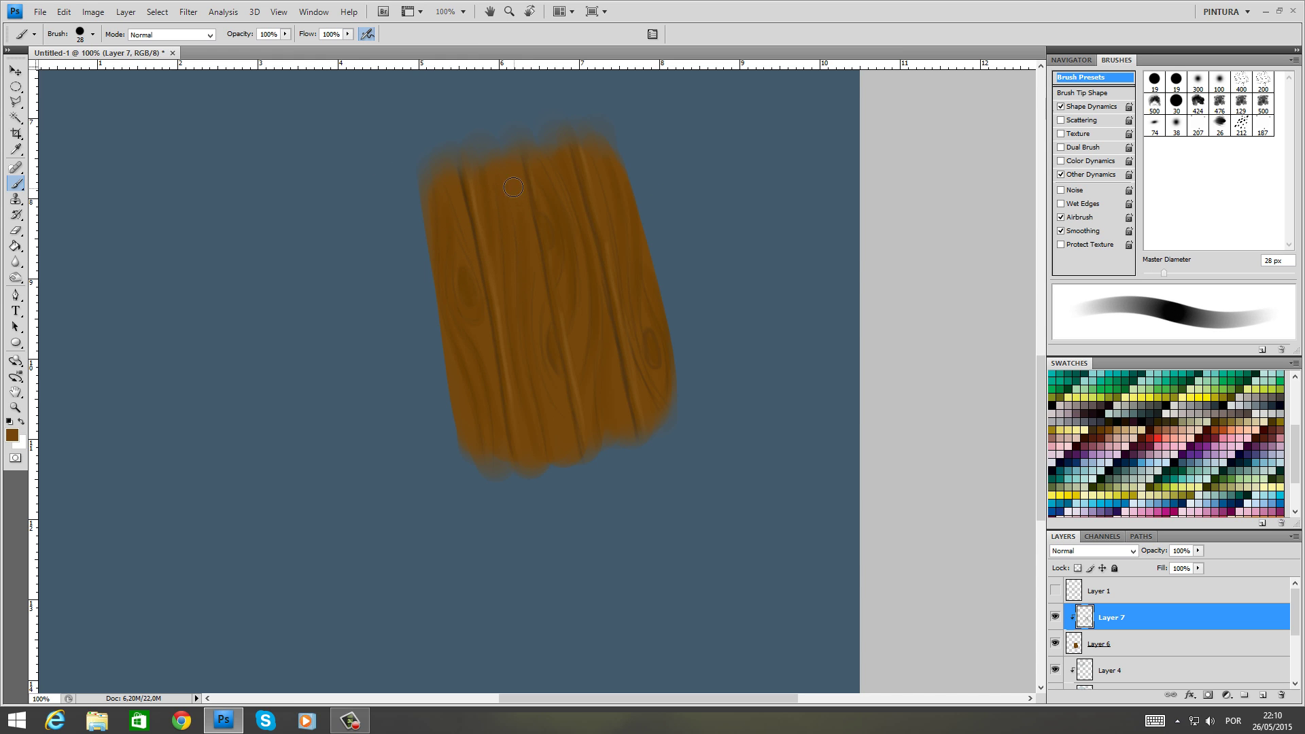
left_click(1119, 431)
left_click(511, 163)
left_click(515, 164, "alt")
key("ctrl+z")
Paint lighter brown streaks between the grain lines of the first two planks with a 17 px brush
right_click(465, 202)
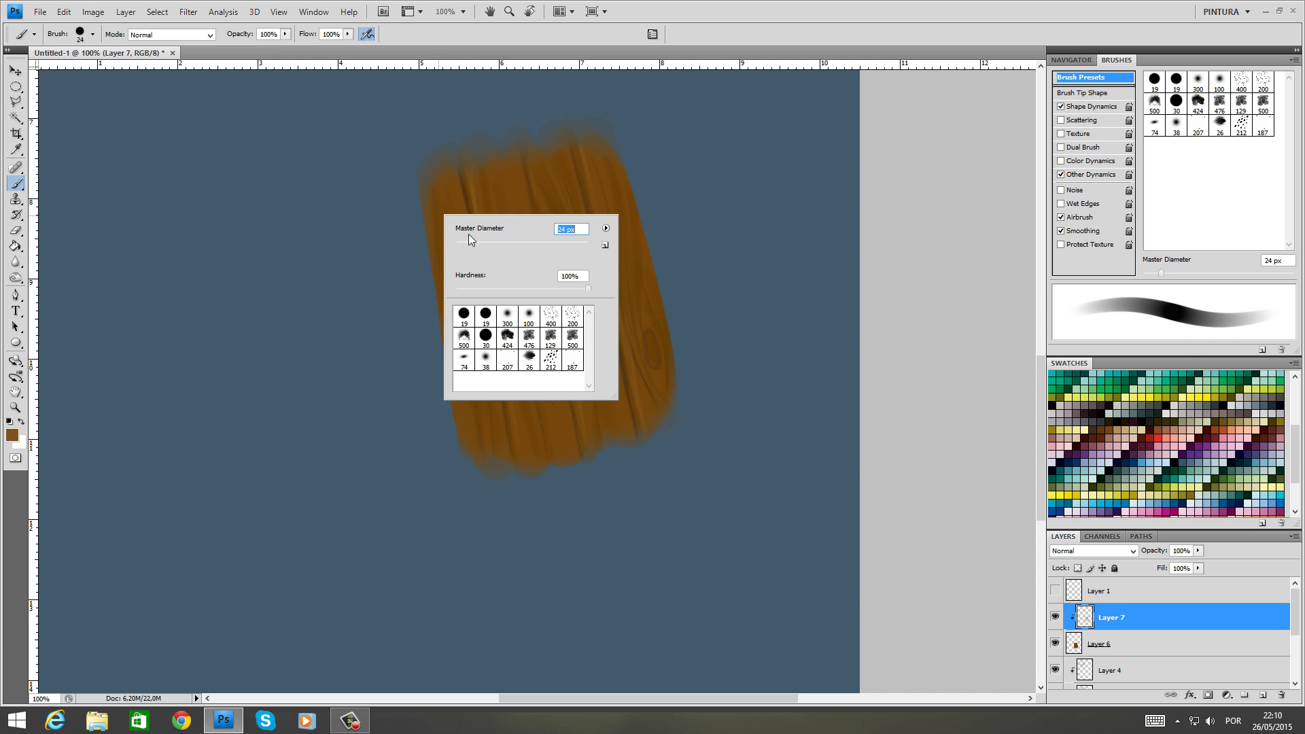
mouse_move(468, 234)
left_mouse_down()
mouse_move(459, 298)
mouse_move(491, 378)
mouse_move(486, 349)
mouse_move(497, 457)
mouse_move(457, 336)
mouse_move(498, 430)
left_mouse_up()
left_click(447, 208)
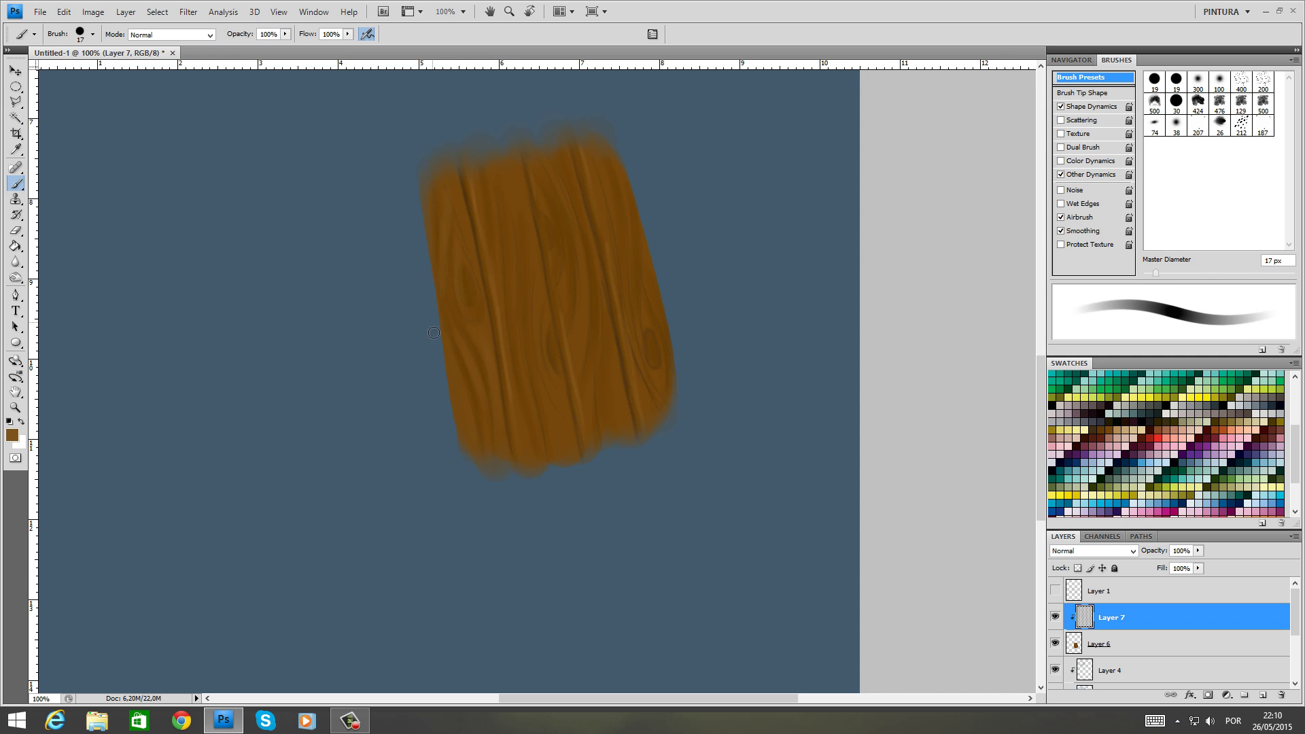
left_click_drag(454, 361, 481, 435)
mouse_move(505, 181)
left_mouse_down()
mouse_move(525, 412)
mouse_move(526, 217)
mouse_move(534, 405)
left_mouse_up()
Darken the first plank's knot and surrounding grain with dark brown and an 8 px brush
left_click(1094, 421)
right_click(606, 264)
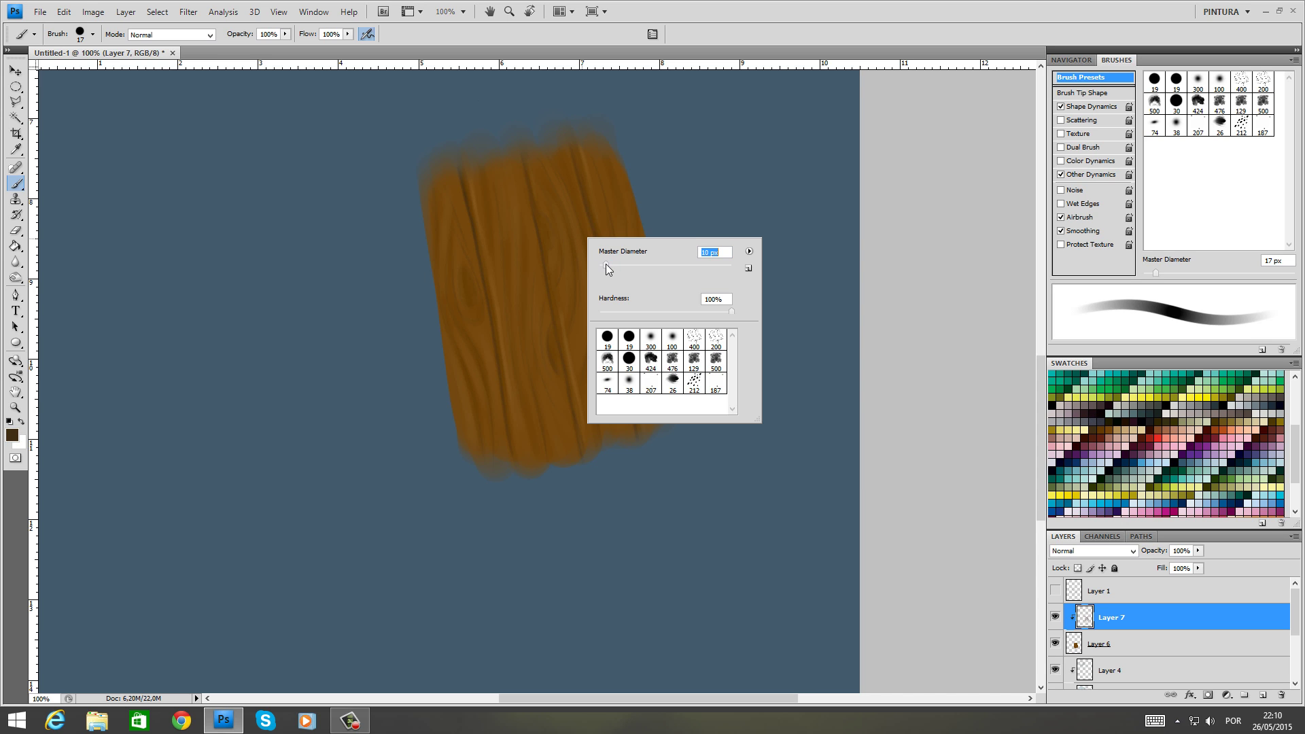
left_click_drag(605, 265, 602, 265)
right_click(484, 263)
type("8")
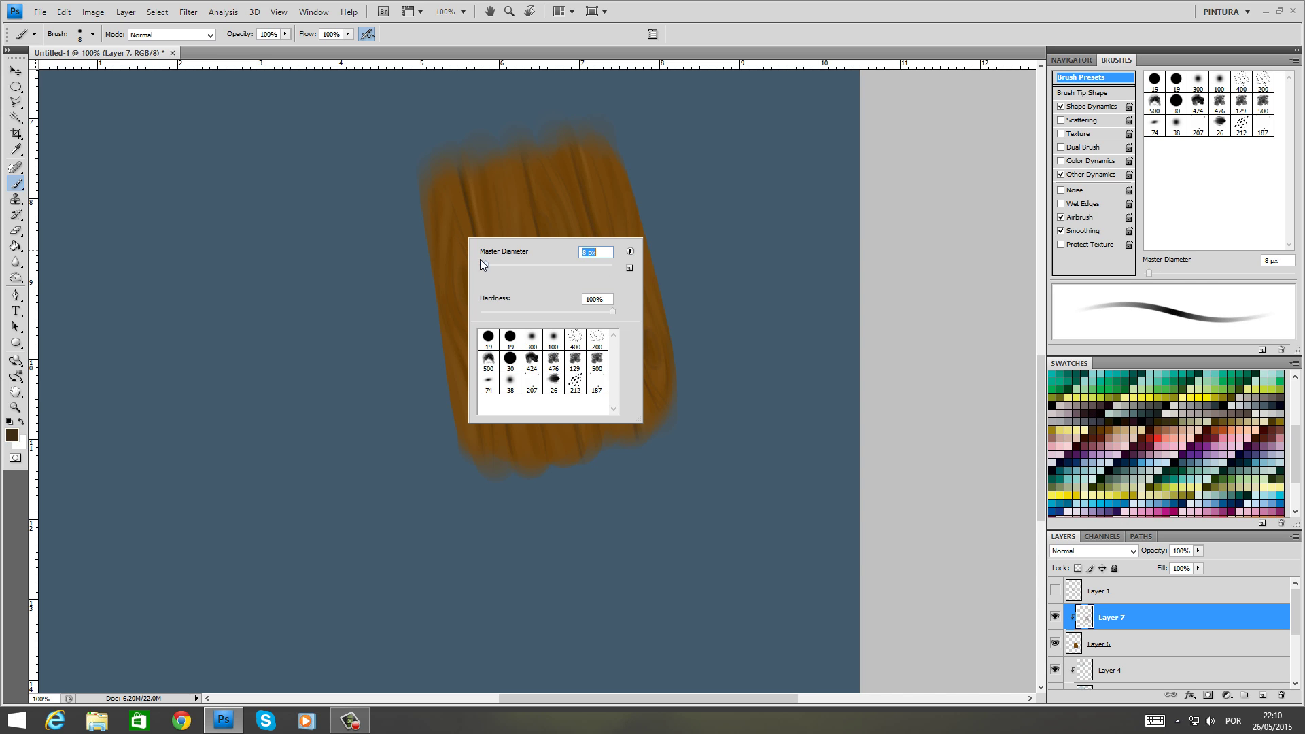
key("Return")
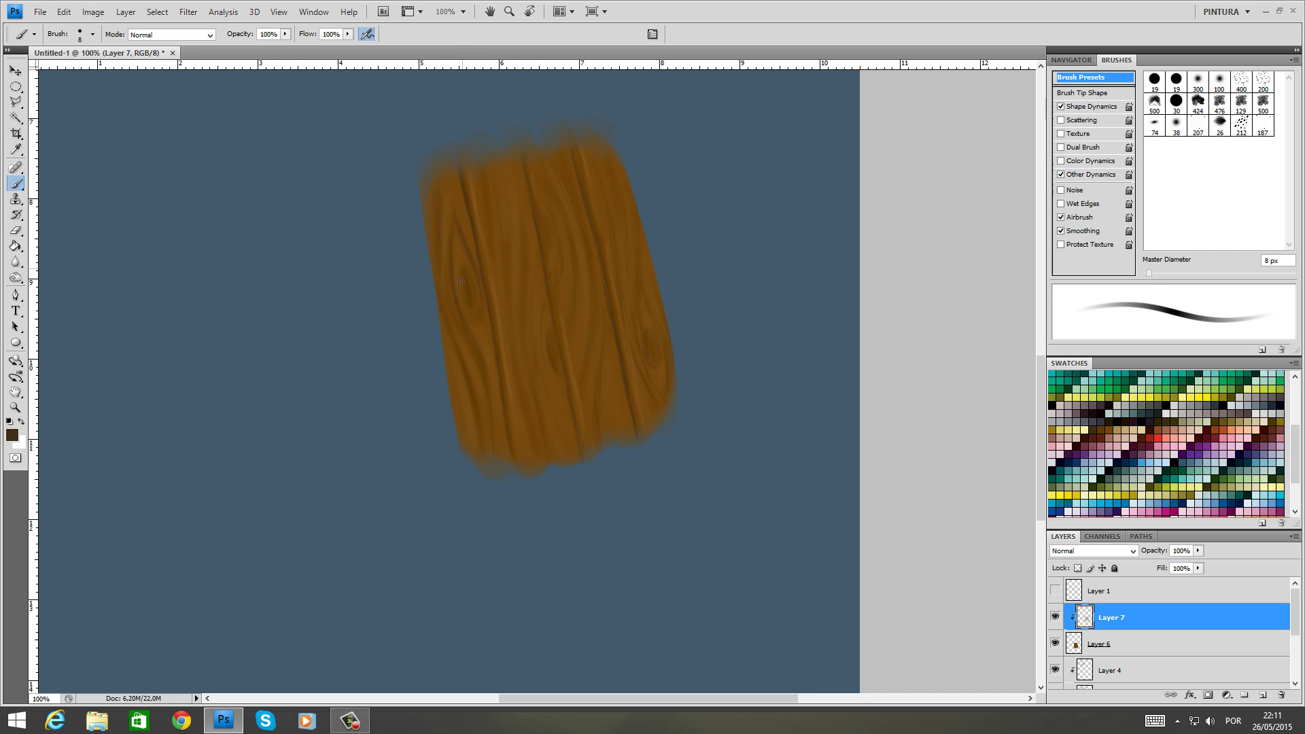
Darken the grain across the planks in dark brown with a 14 px brush
right_click(492, 335)
left_click_drag(495, 340, 575, 340)
key("Return")
right_click(581, 339)
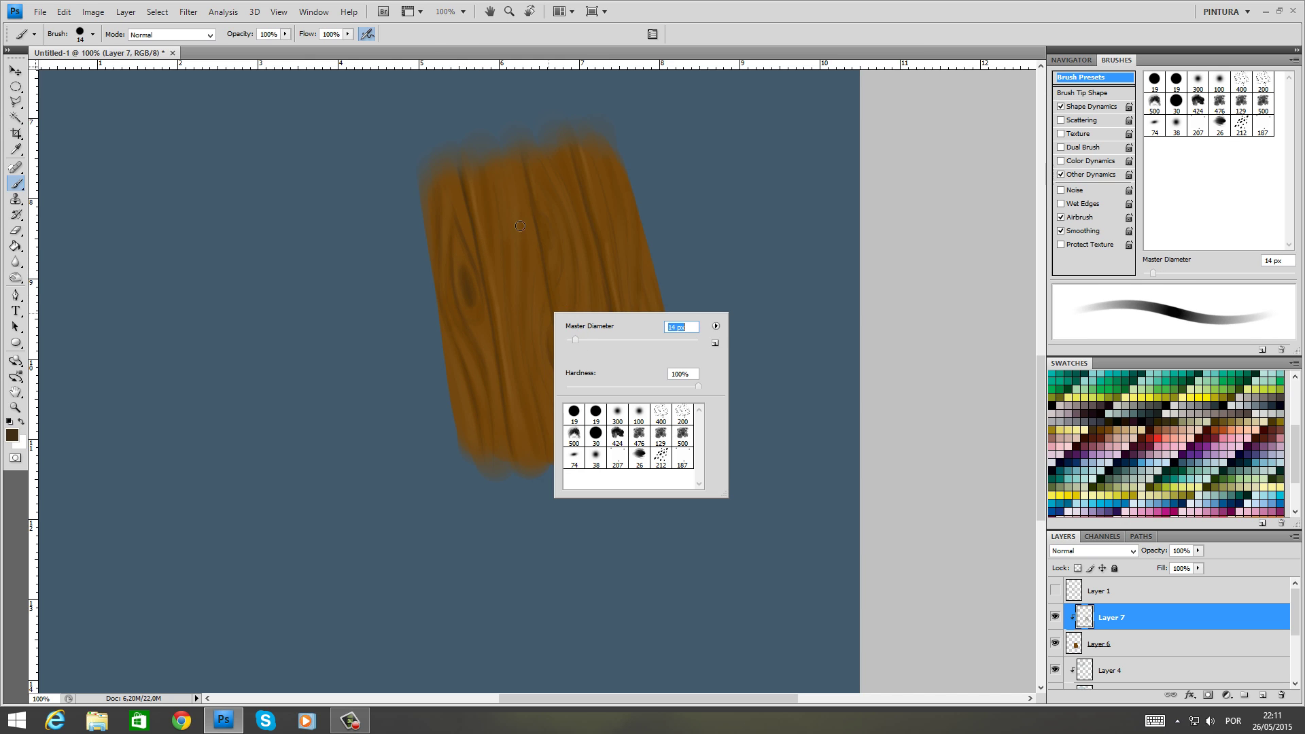
key("Return")
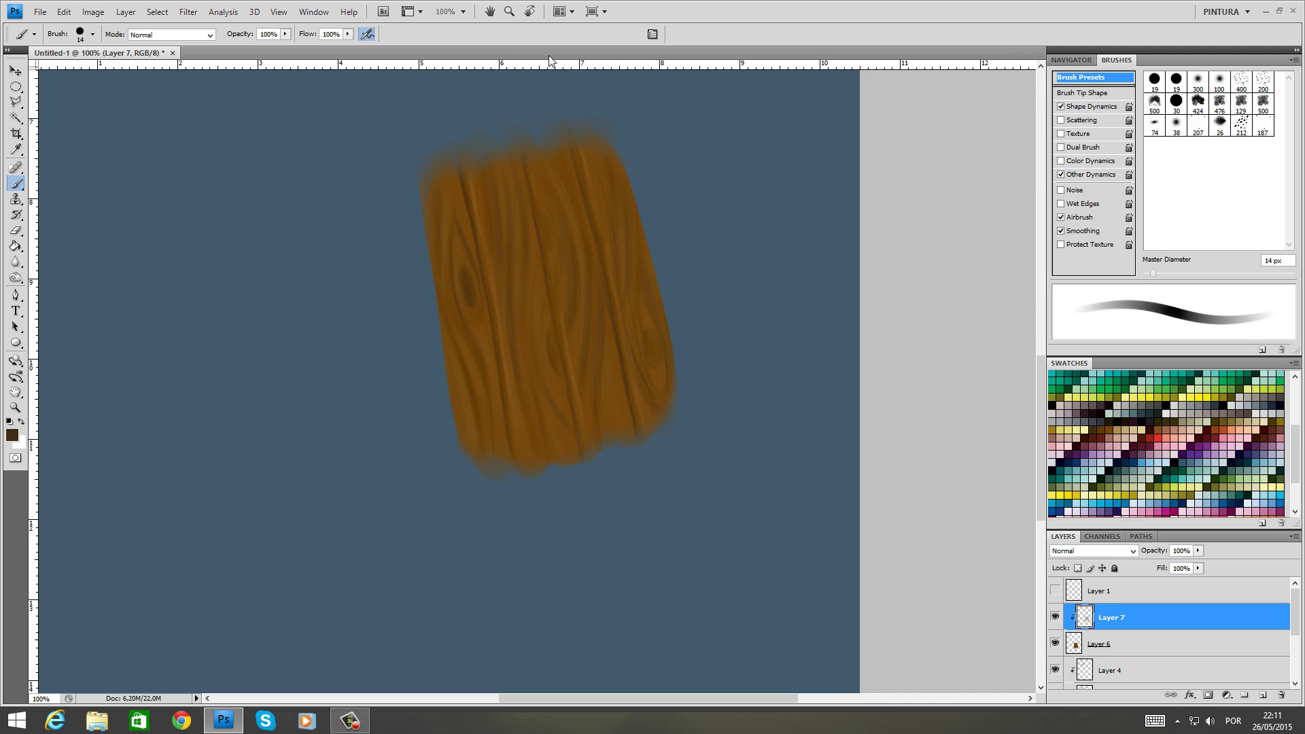
Erase the ragged upper and lower ends of the planks on Layer 6 with a 69 px eraser to leave clean slanted edges
key("alt+bracketleft")
key("e")
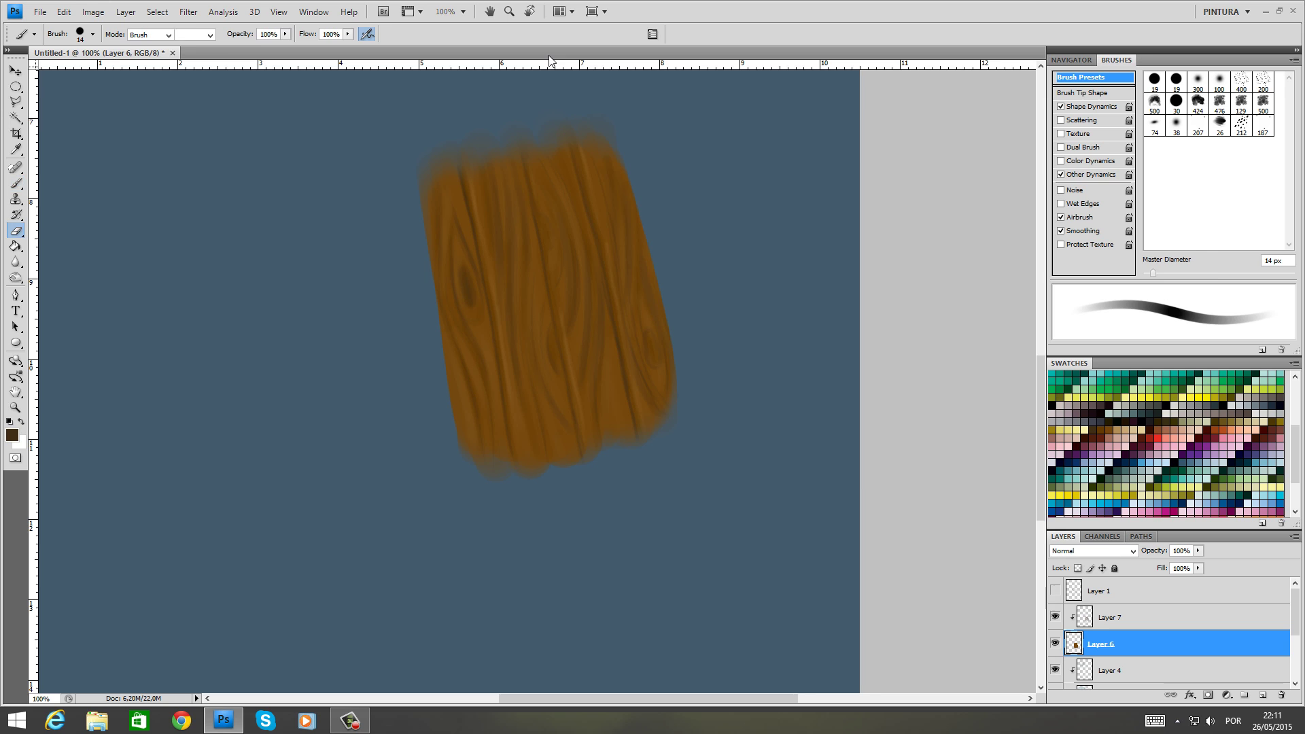
right_click(588, 213)
left_click_drag(639, 213, 622, 213)
left_click(629, 129)
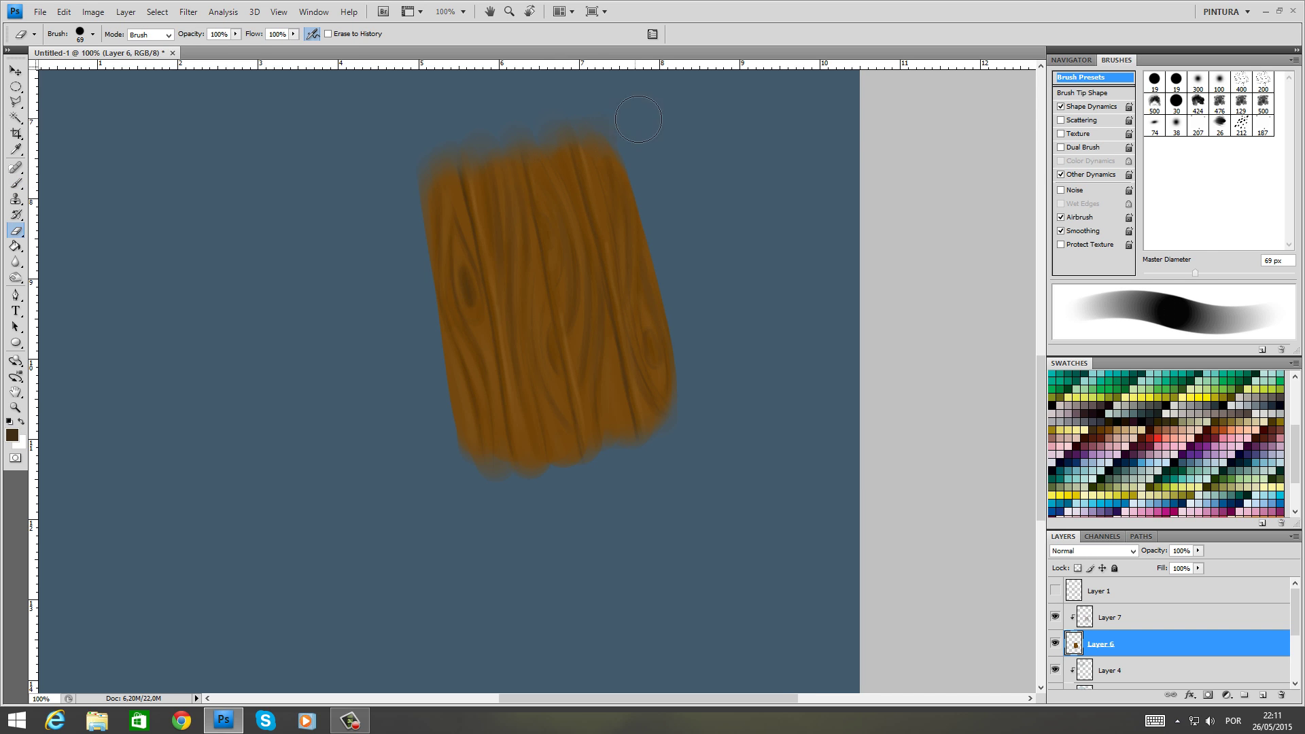
mouse_move(488, 150)
left_mouse_down()
mouse_move(382, 174)
mouse_move(439, 155)
left_mouse_up()
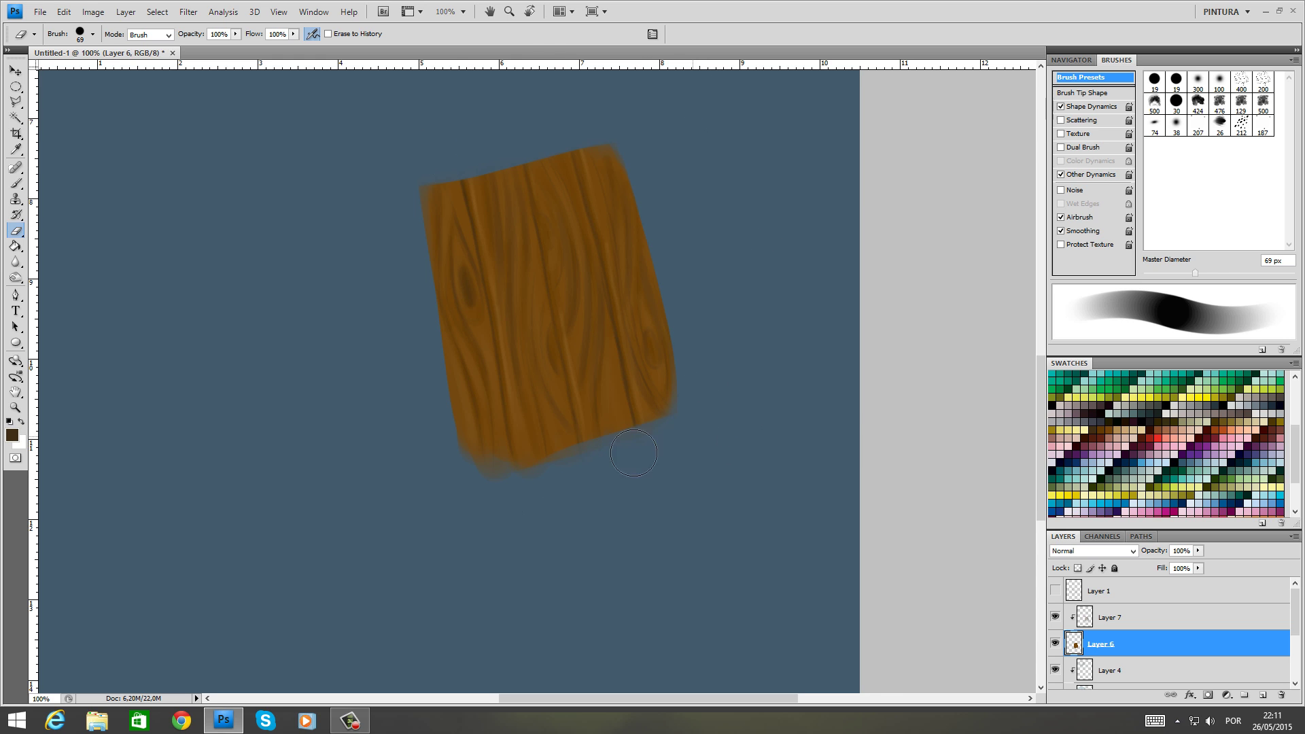
mouse_move(634, 453)
left_mouse_down()
mouse_move(511, 492)
mouse_move(537, 462)
mouse_move(619, 436)
left_mouse_up()
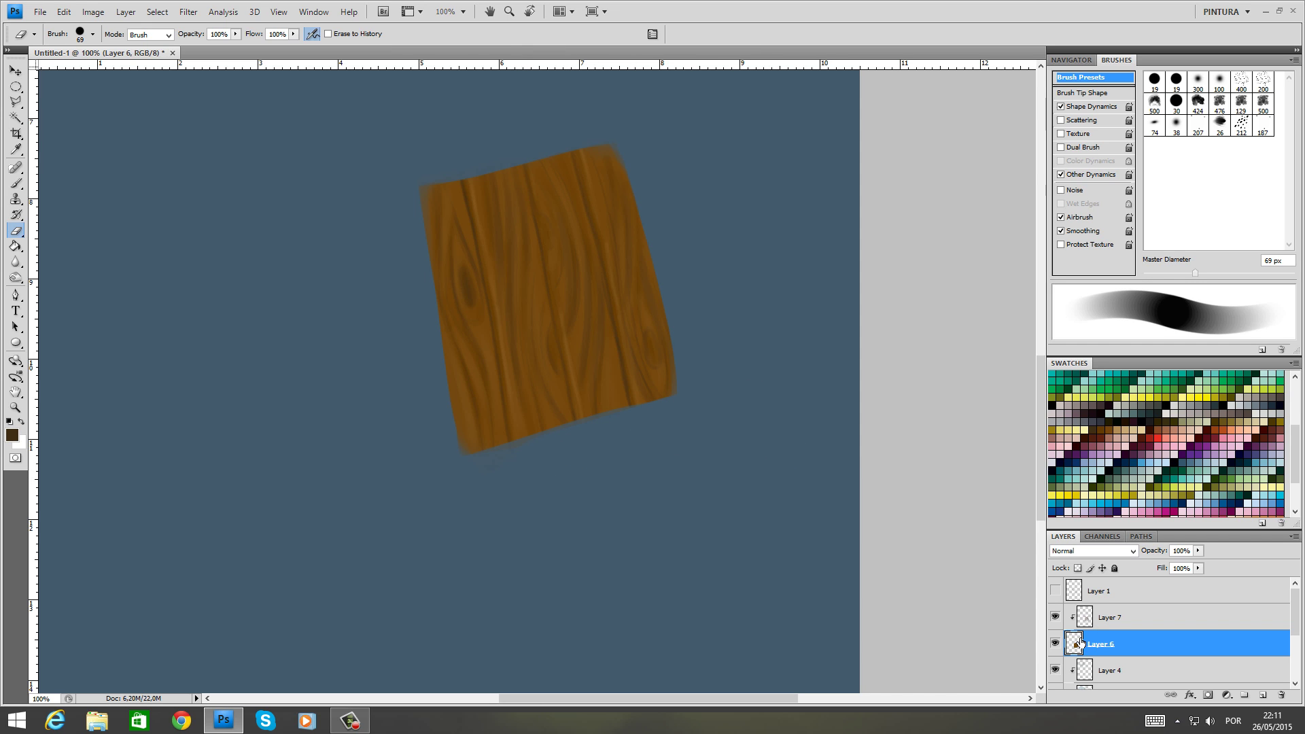
Sample the base brown with Layer 7 temporarily hidden and extend the planks' lower edge on Layer 6 with a 14 px brush
left_click(1055, 617)
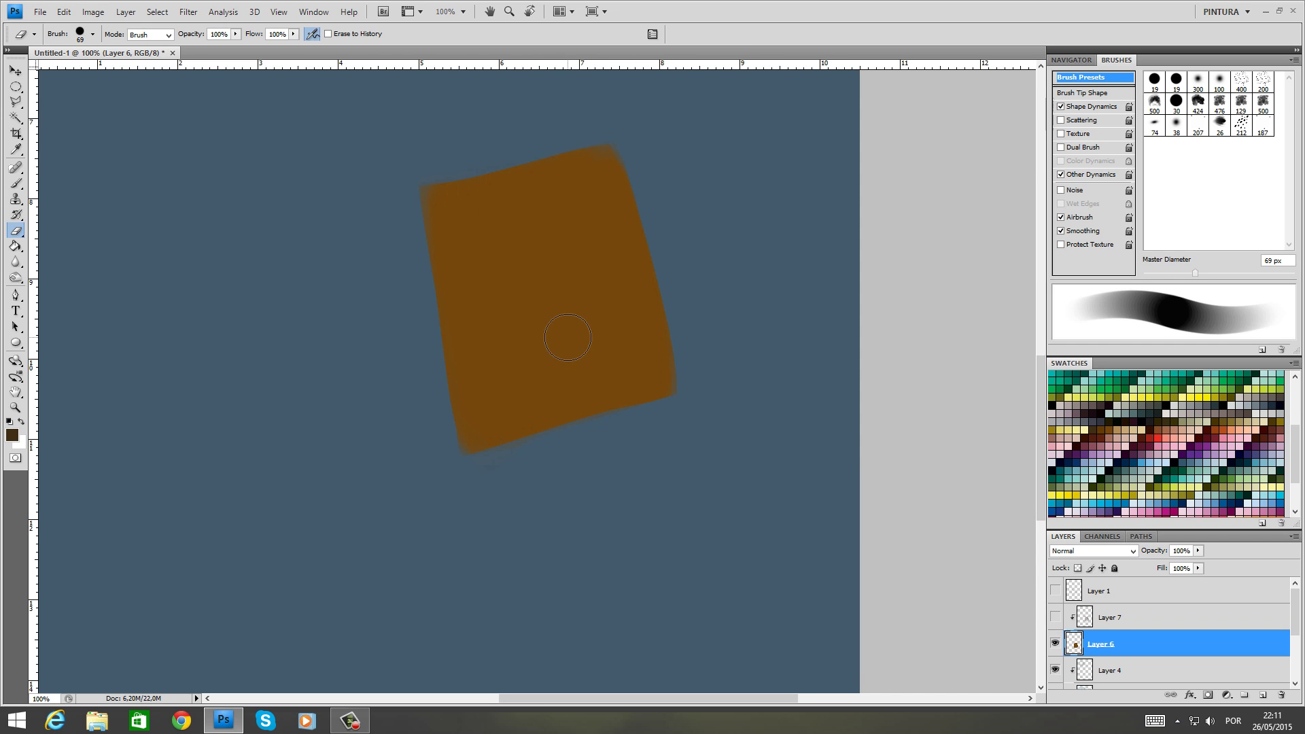
key("b")
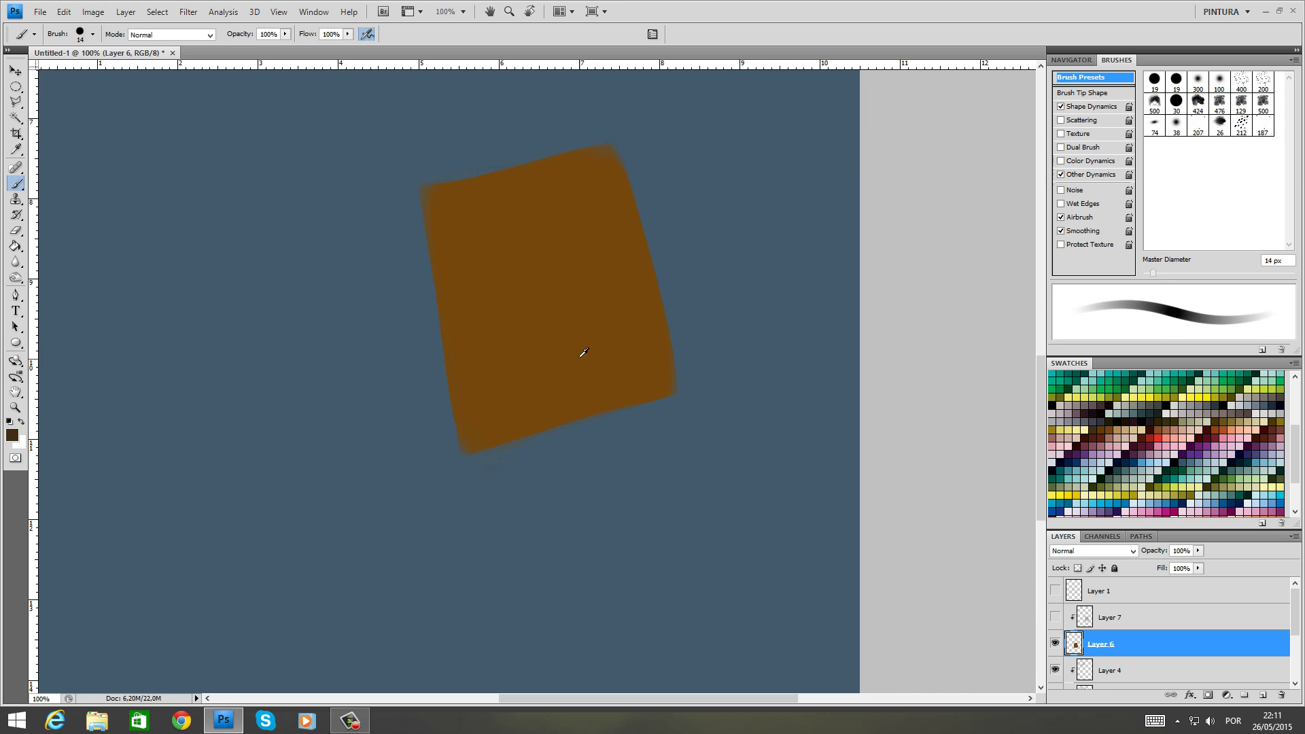
left_click(571, 341, "alt")
left_click(1055, 616)
right_click(723, 461)
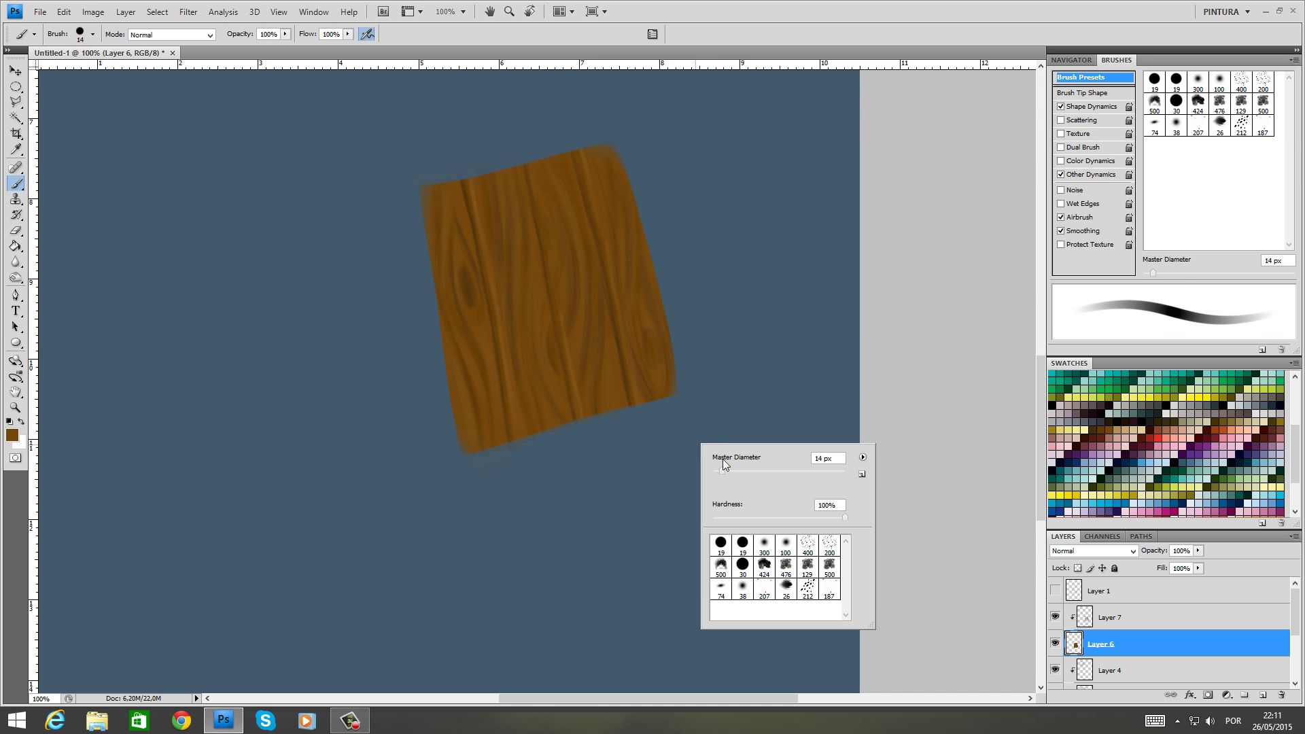
key("Return")
key("Return")
mouse_move(673, 381)
left_mouse_down()
mouse_move(484, 455)
mouse_move(523, 442)
mouse_move(482, 456)
left_mouse_up()
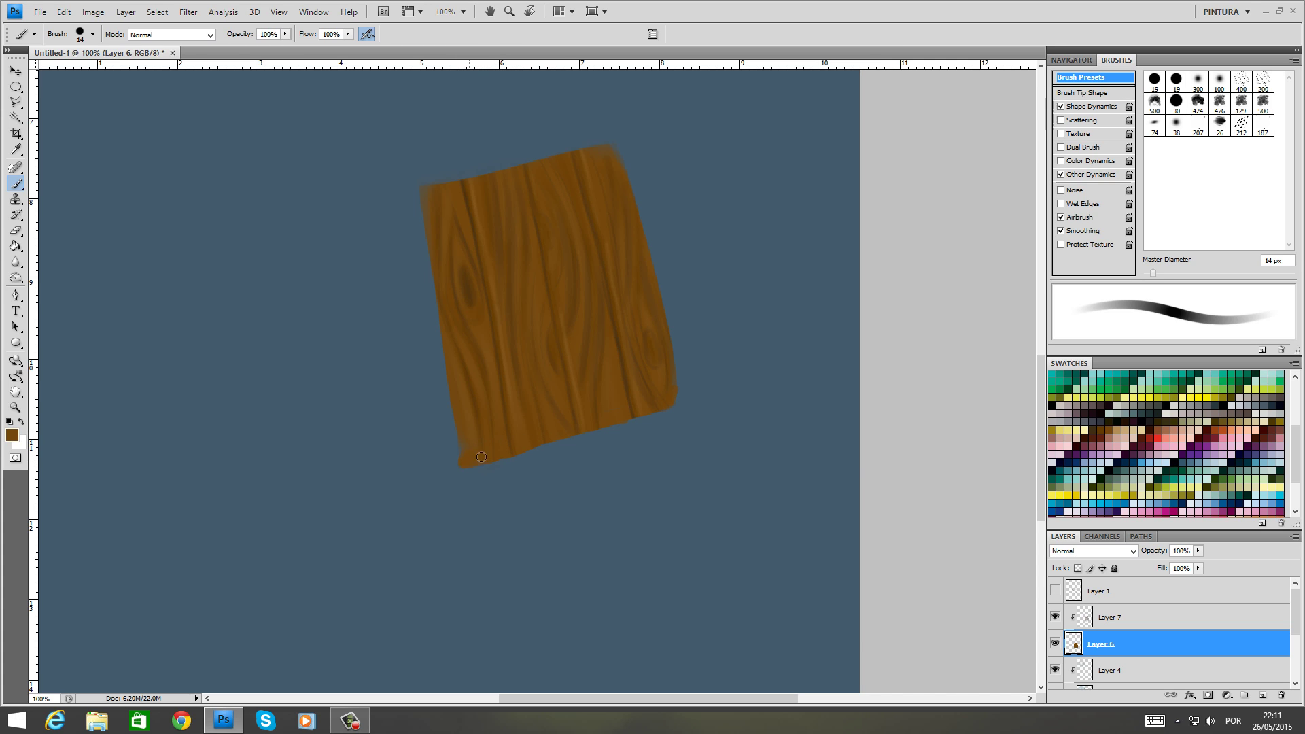
left_click_drag(461, 455, 465, 460)
Paint the block's lower front edge in dark brown on Layer 7, enlarging the brush from 14 to 15 px
left_click(1082, 616)
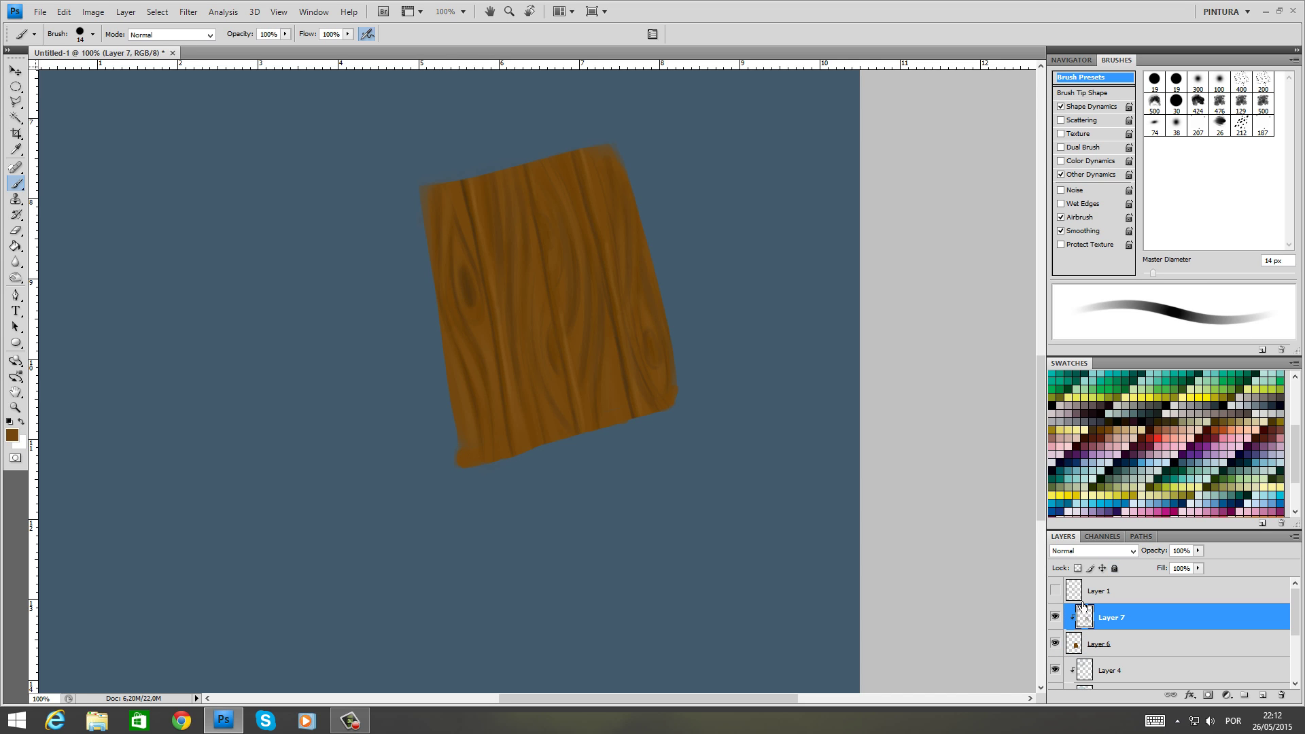
left_click(1091, 421)
mouse_move(673, 401)
left_mouse_down()
mouse_move(630, 419)
mouse_move(680, 401)
mouse_move(629, 416)
mouse_move(679, 395)
mouse_move(534, 445)
left_mouse_up()
right_click(651, 467)
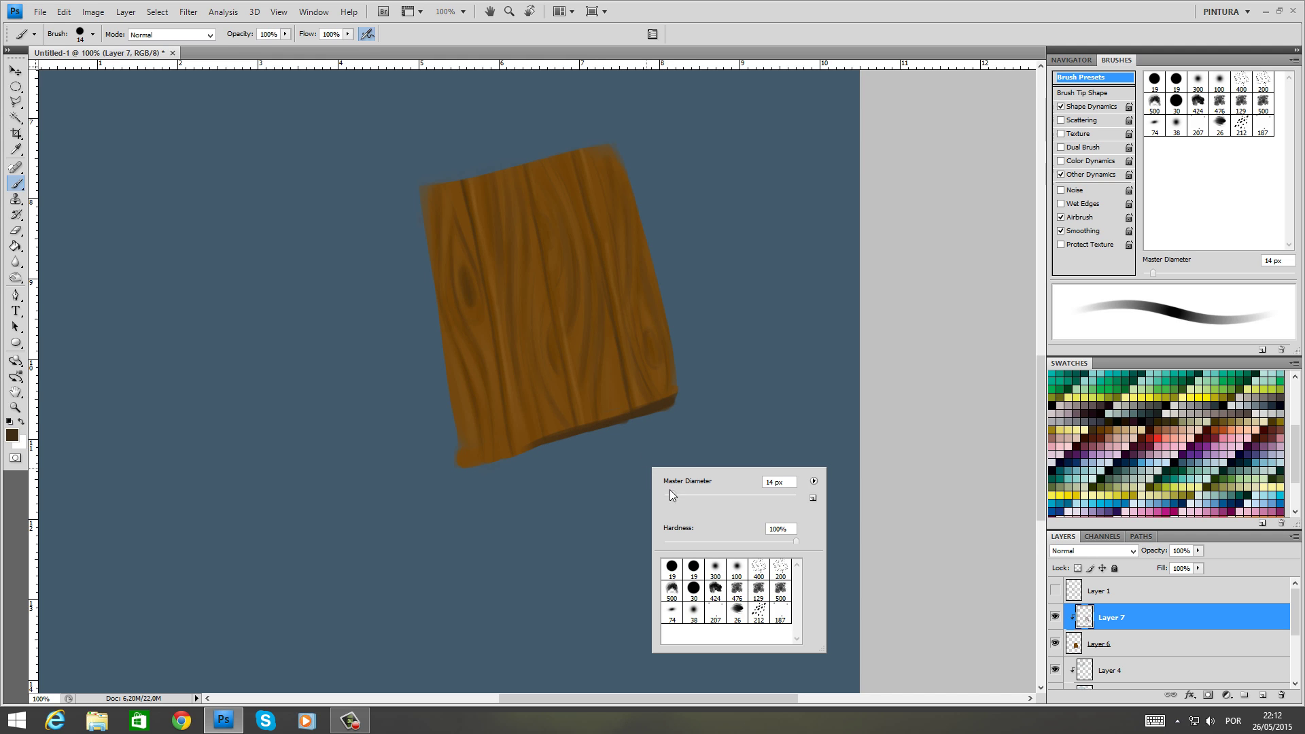
left_click_drag(671, 496, 672, 497)
left_click(650, 406)
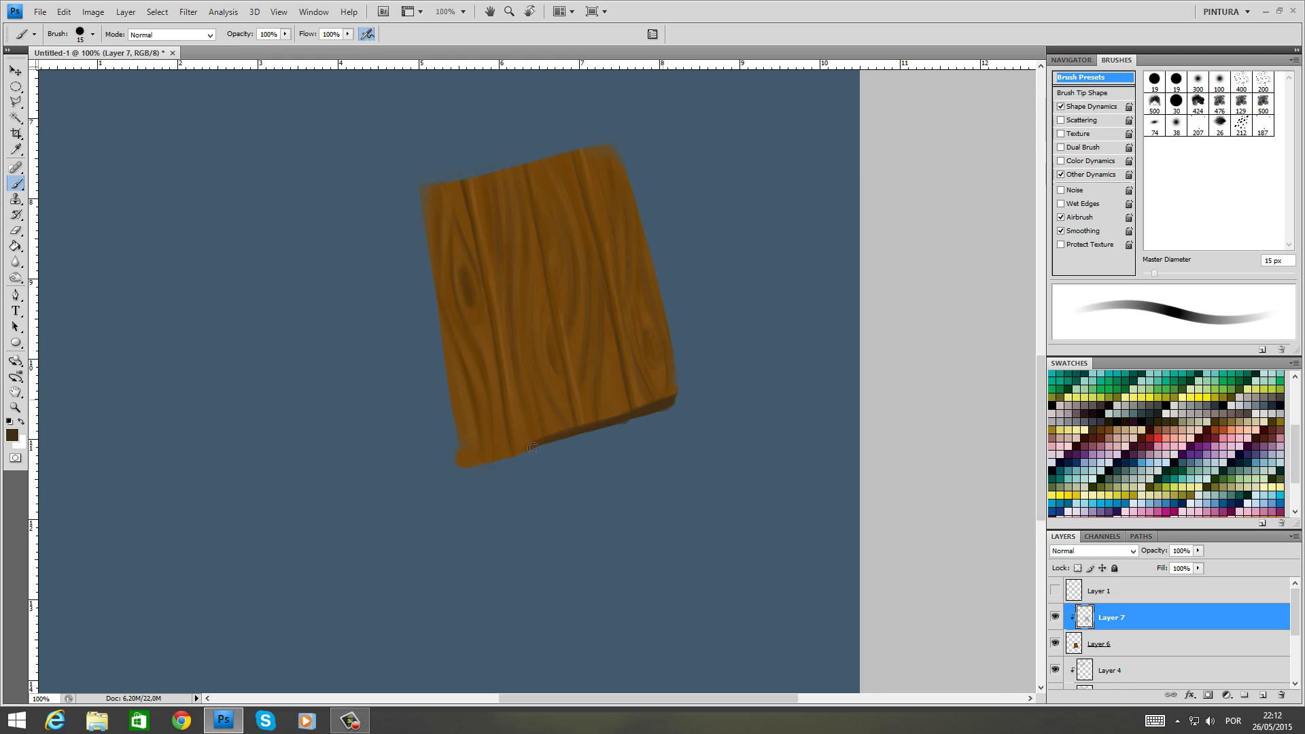
mouse_move(581, 428)
left_mouse_down()
mouse_move(614, 416)
mouse_move(458, 471)
mouse_move(665, 406)
left_mouse_up()
Darken the block's long left edge in dark brown with a 27 px brush
right_click(476, 305)
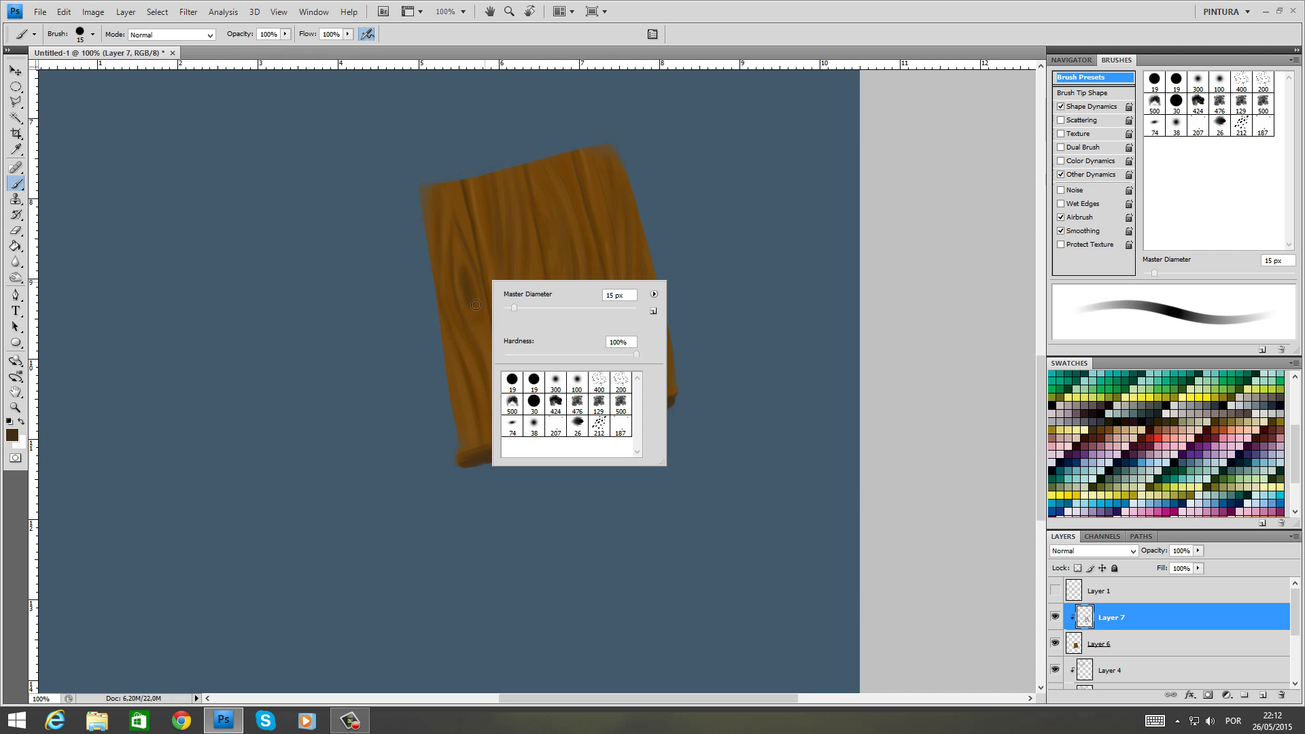
left_click_drag(515, 311, 522, 310)
left_click(413, 184)
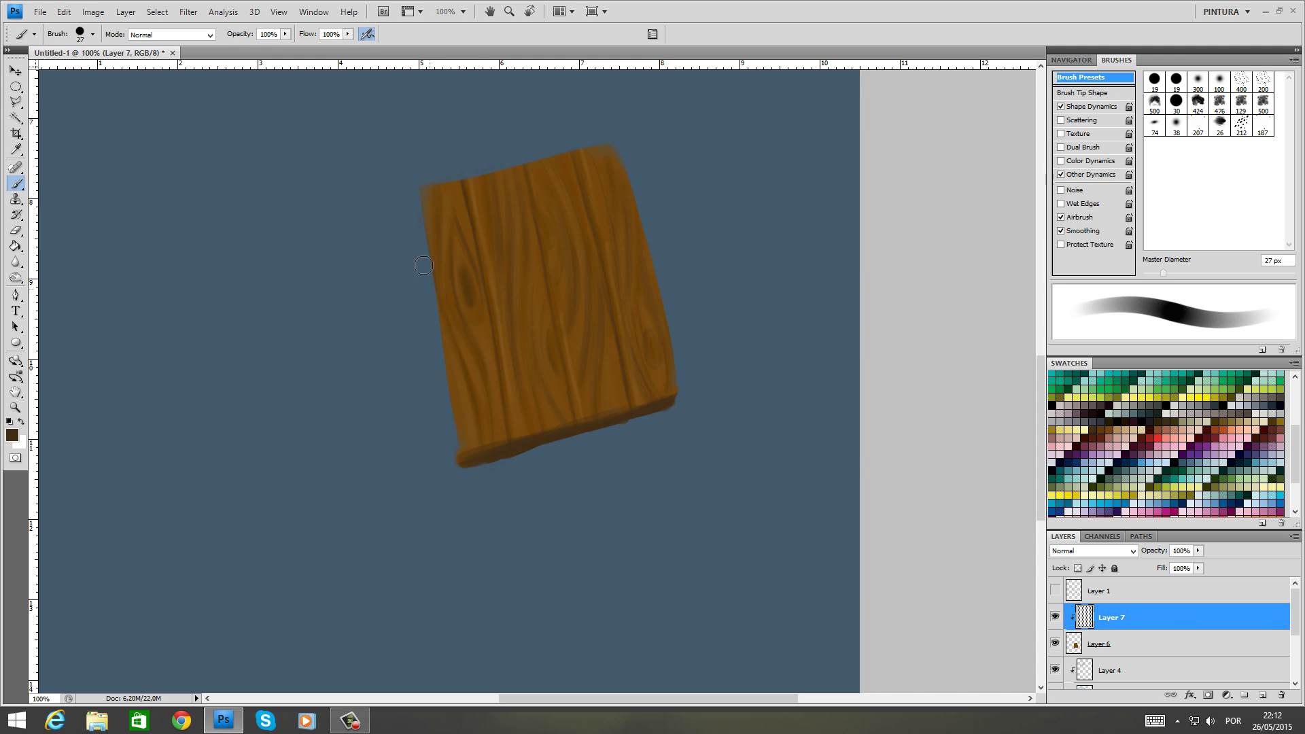
left_click_drag(413, 183, 452, 376)
left_click_drag(442, 312, 464, 457)
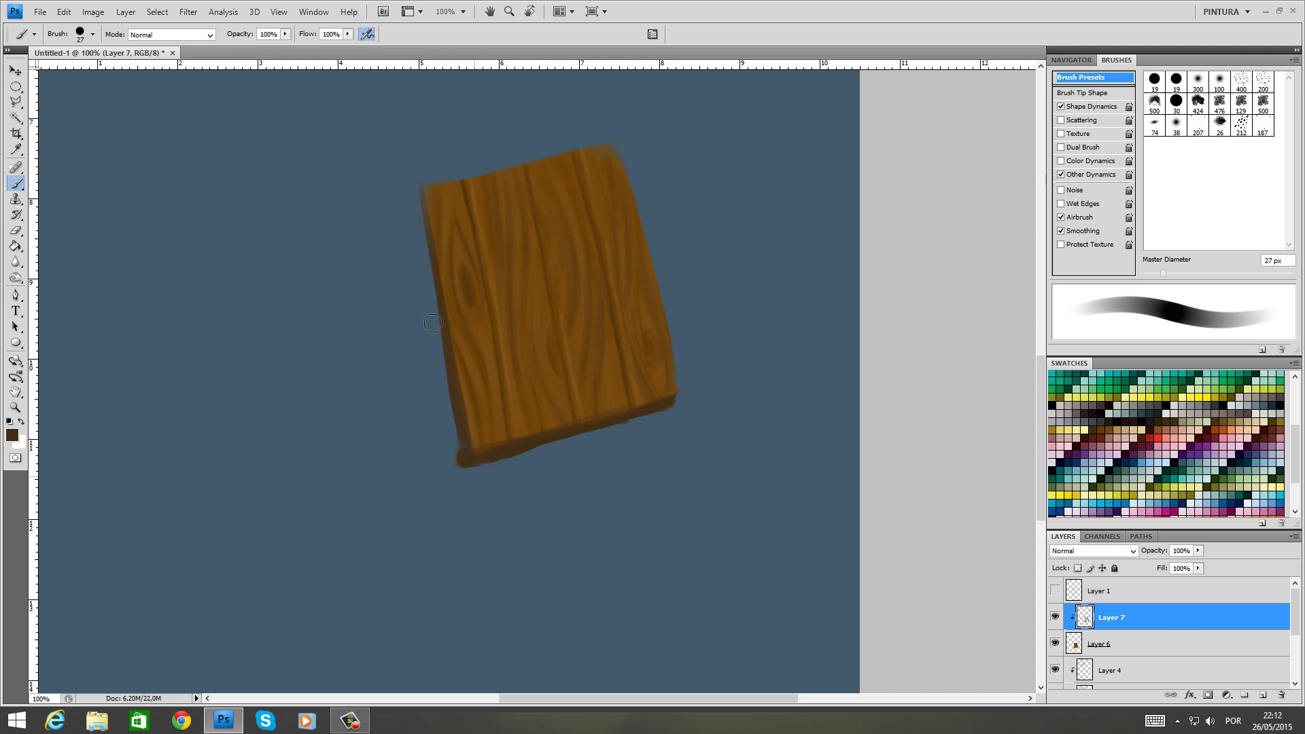
Erase the bulge at the block's lower left corner on Layer 6 with a 46 px eraser
left_click(1086, 644)
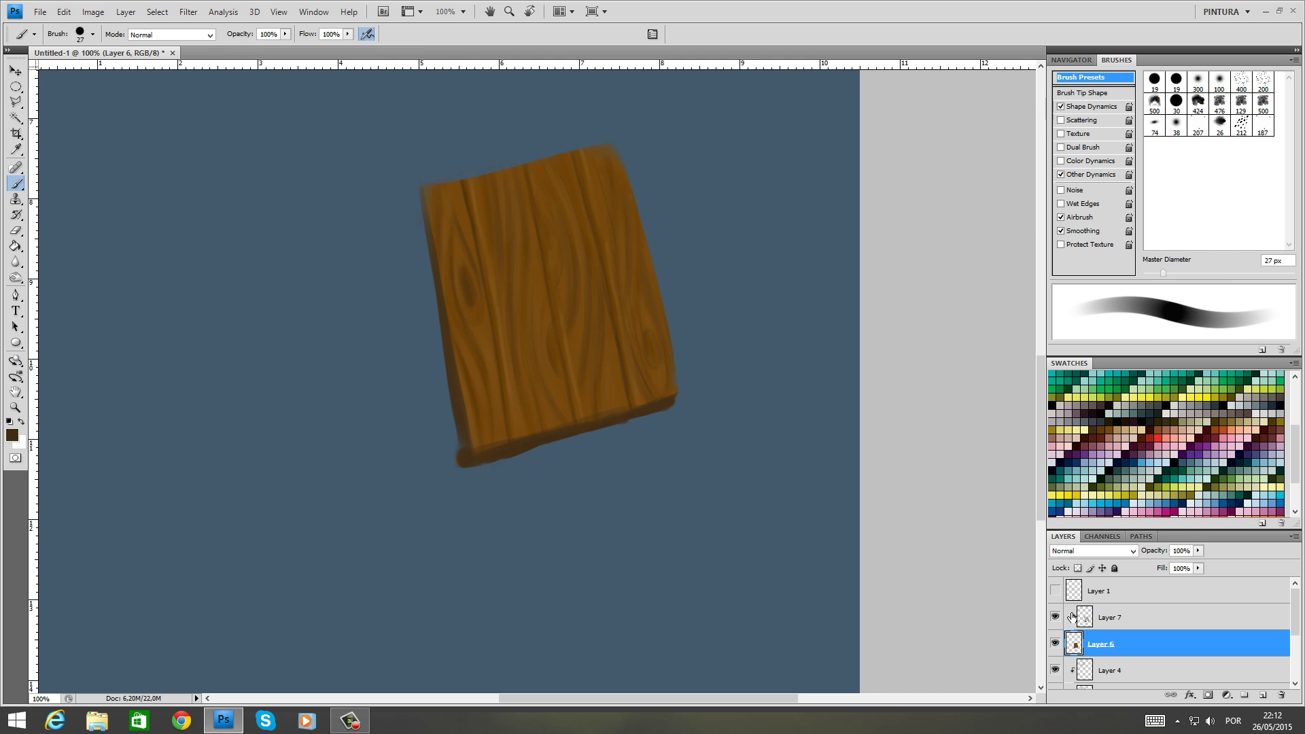
key("e")
right_click(456, 451)
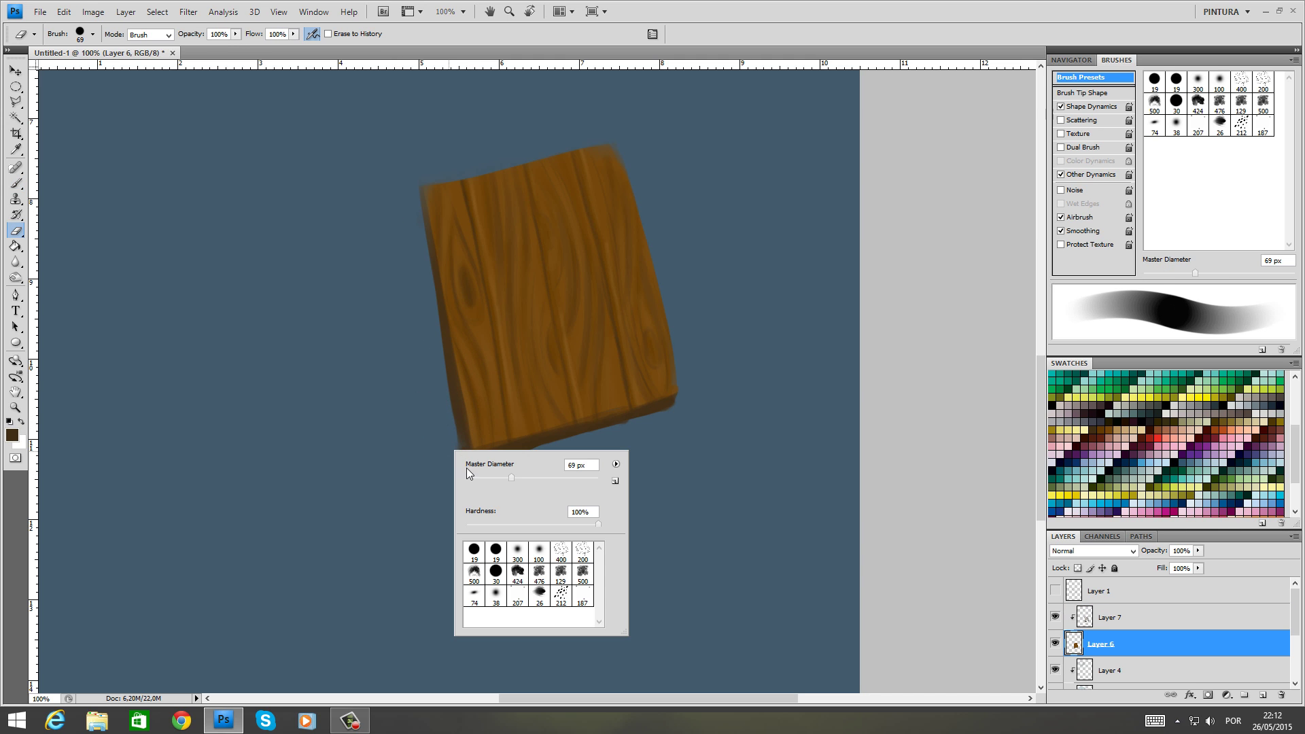
left_click(429, 400)
left_click_drag(438, 435, 450, 476)
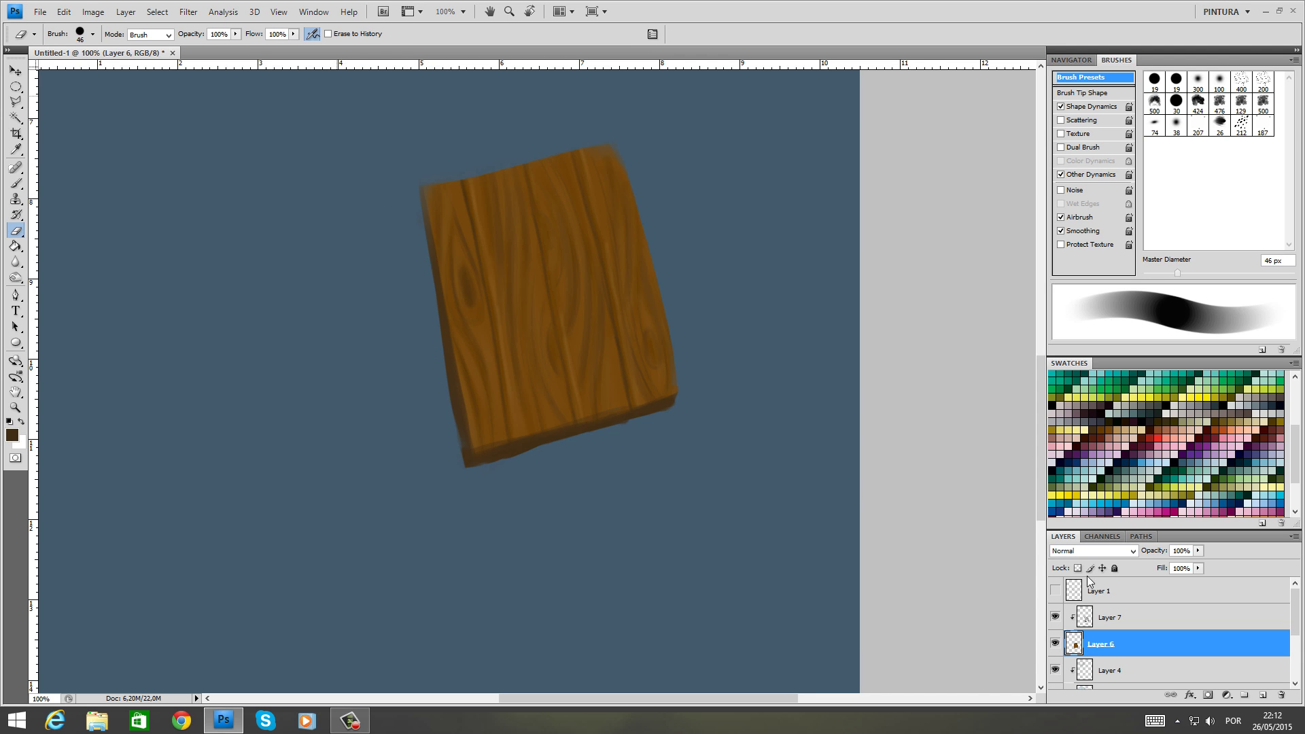
Sample the base brown and continue the plank seams down the front edge on Layer 7 with a 5 px brush
key("b")
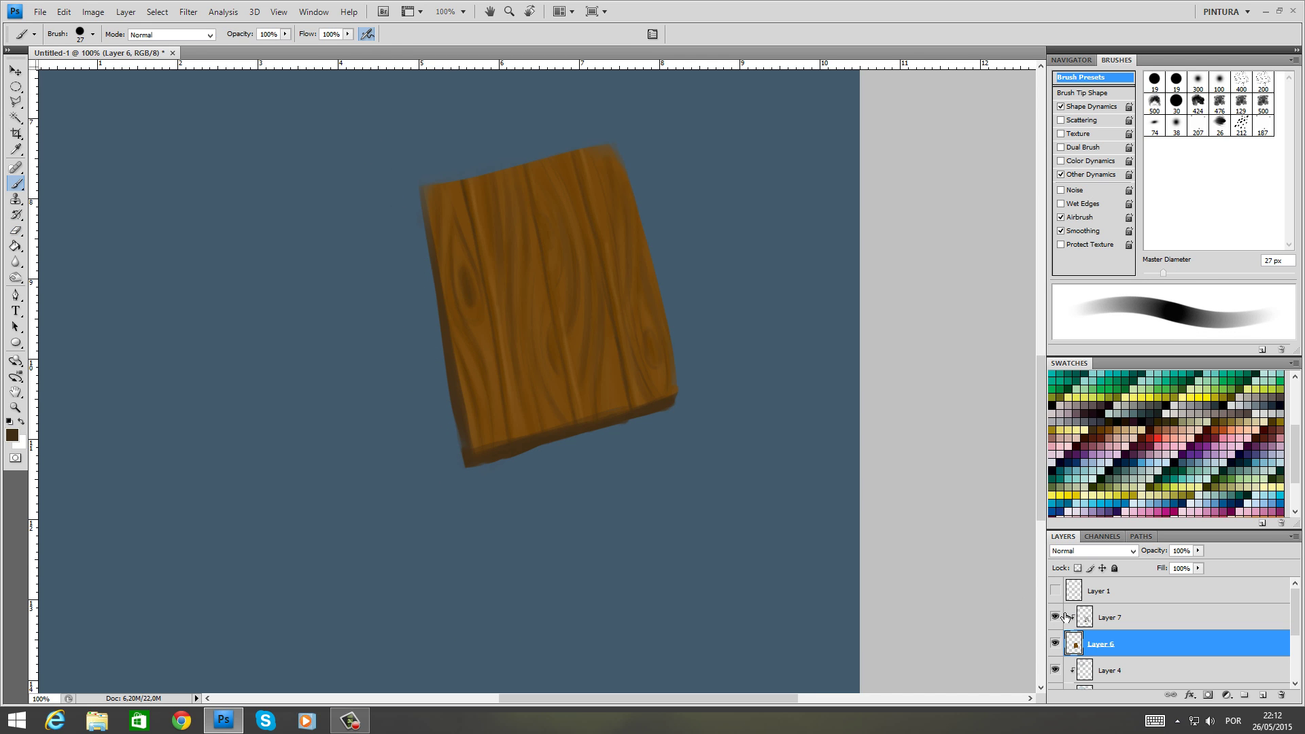
left_click(1055, 618)
left_click(466, 413, "alt")
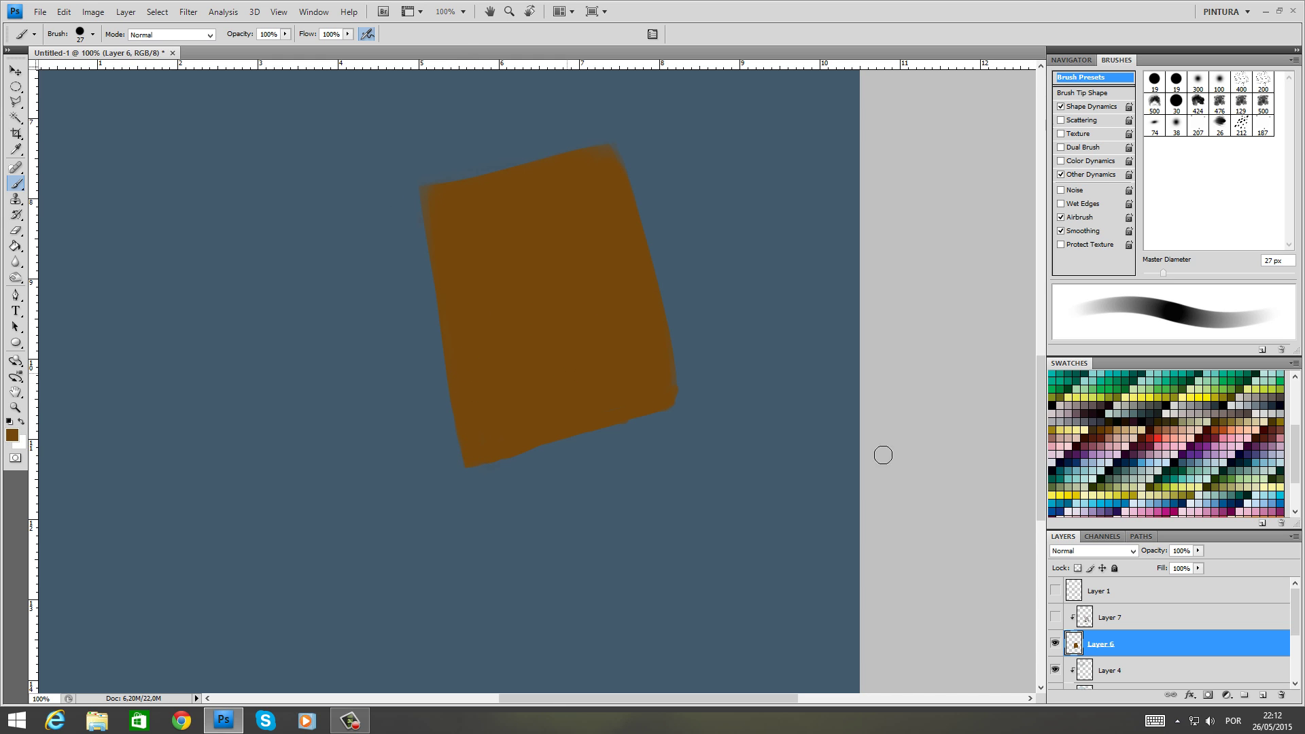
left_click(1055, 618)
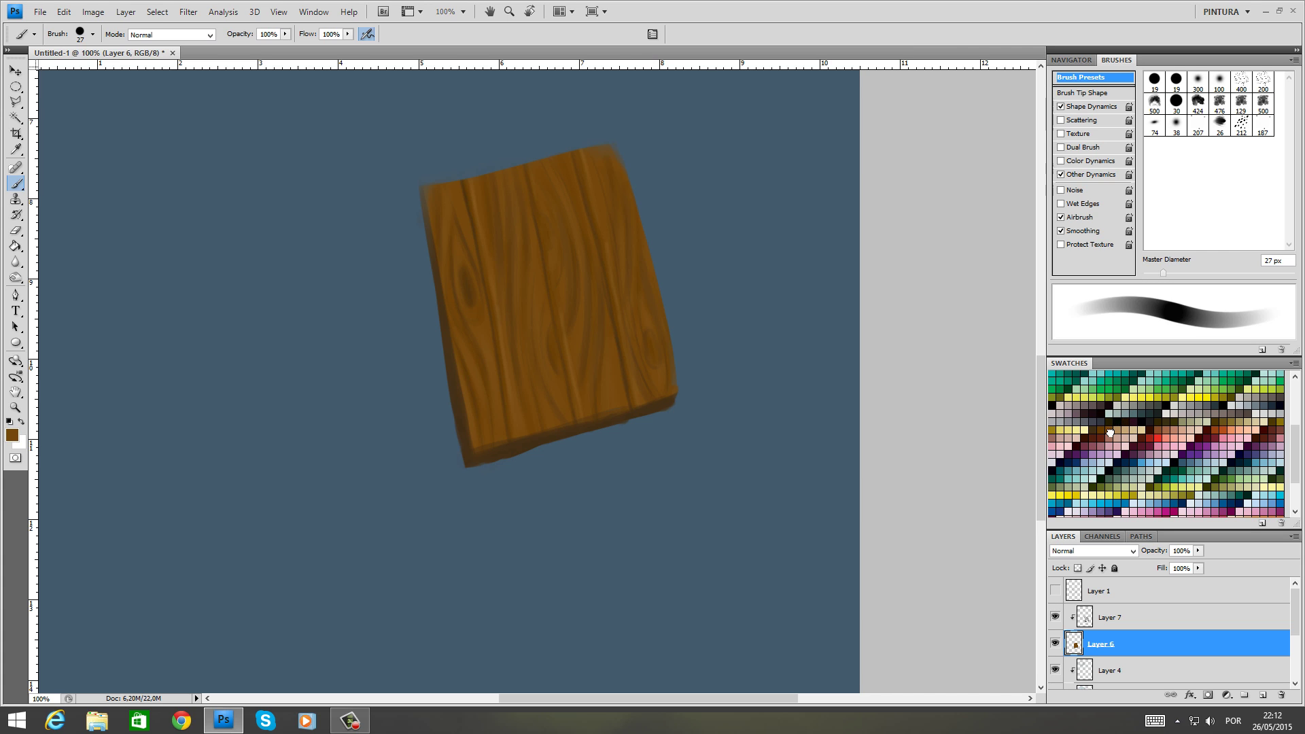
right_click(601, 420)
left_click_drag(639, 446, 624, 446)
left_click(500, 447)
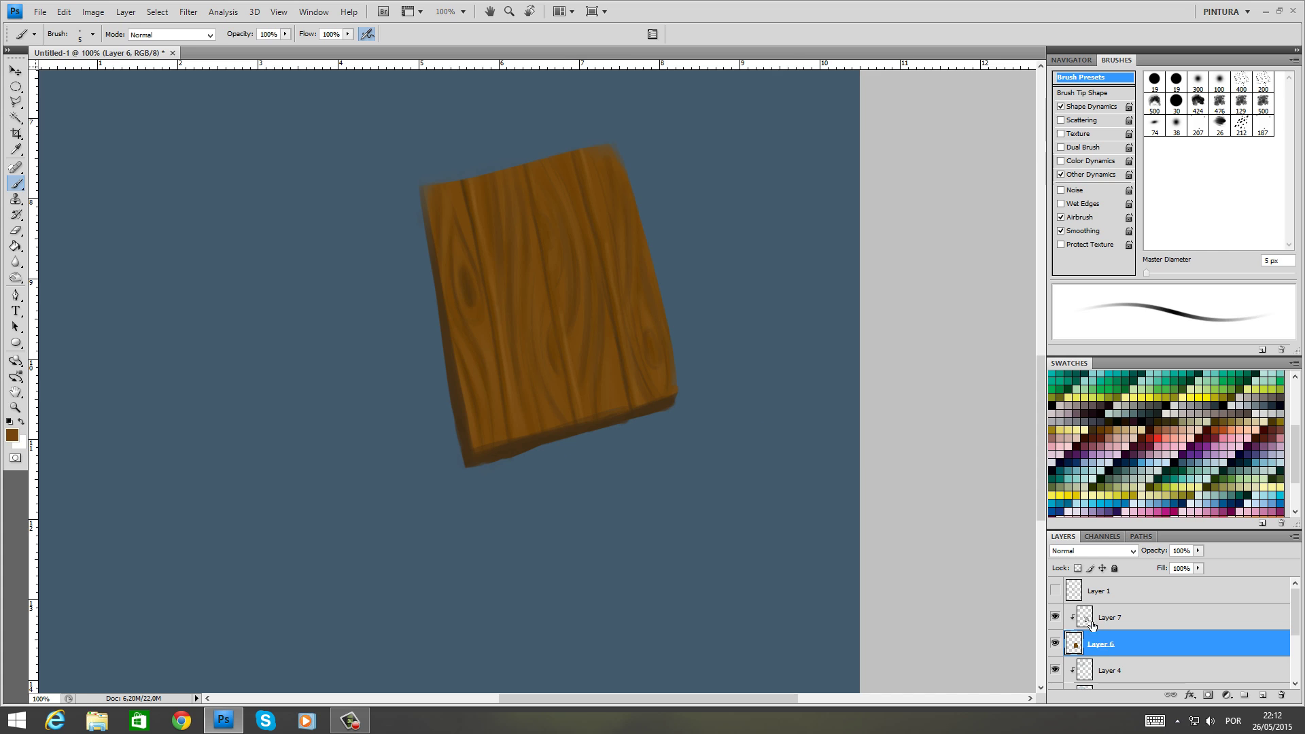
key("alt+bracketright")
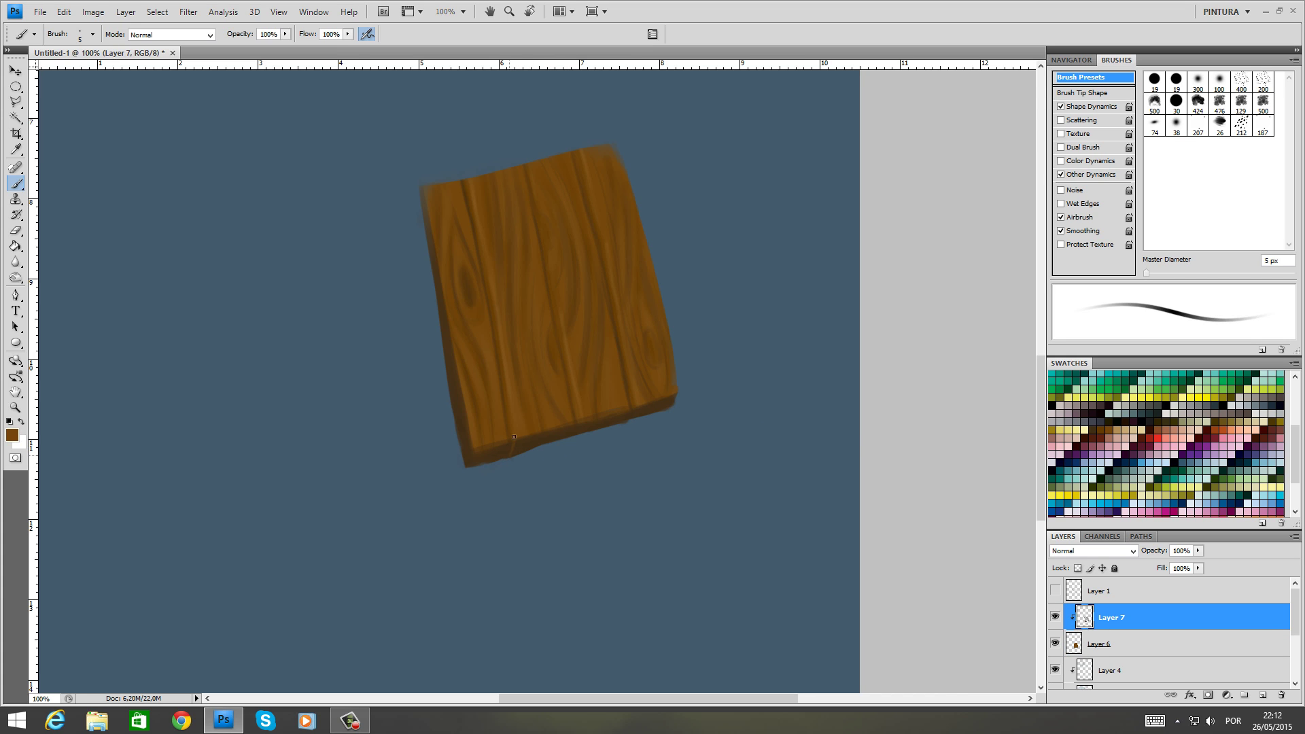
left_click_drag(579, 422, 574, 436)
Smooth the front edge between the seams with brown sampled from that edge and a 12 px brush
right_click(567, 450)
left_click_drag(586, 476, 590, 475)
left_click(507, 449)
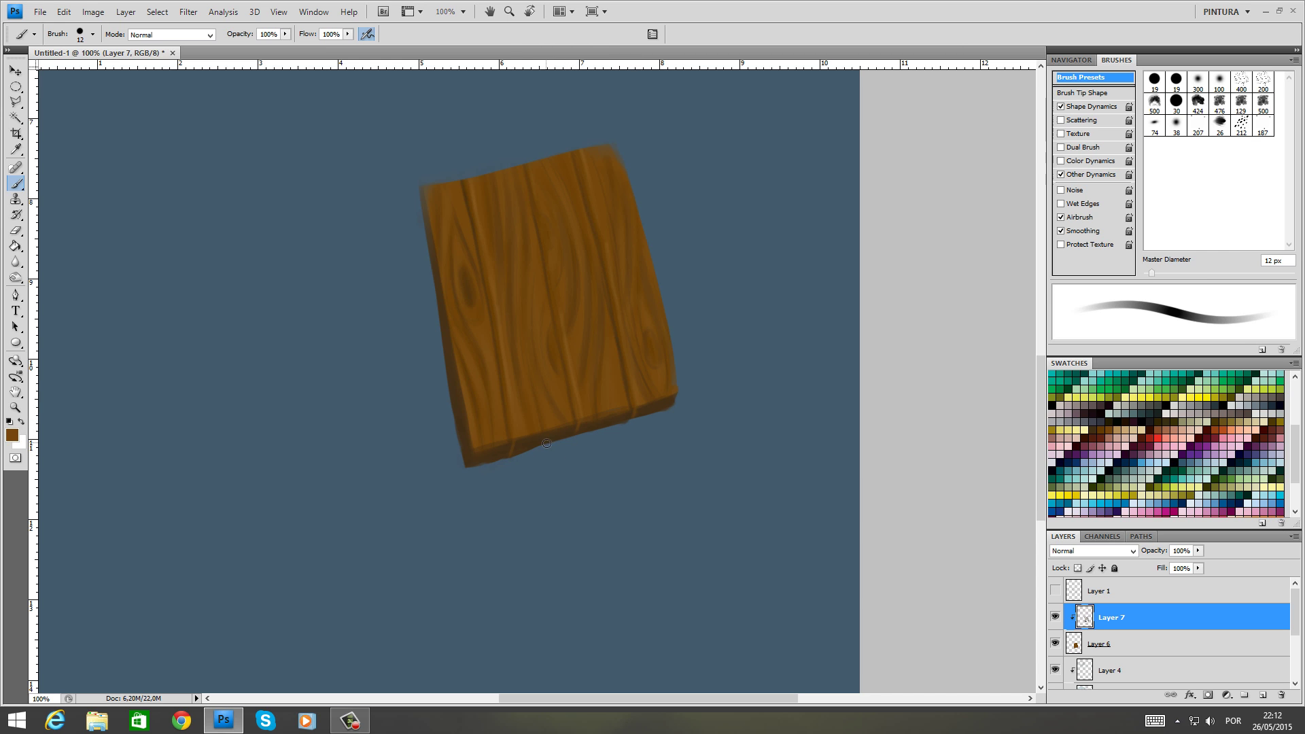
left_click(518, 446, "alt")
left_click_drag(514, 445, 580, 427)
left_click_drag(643, 413, 666, 403)
Highlight the block's long left edge in light tan with a 29 px brush
left_click(1122, 403)
right_click(435, 313)
left_click_drag(433, 313, 444, 314)
left_click_drag(419, 202, 440, 305)
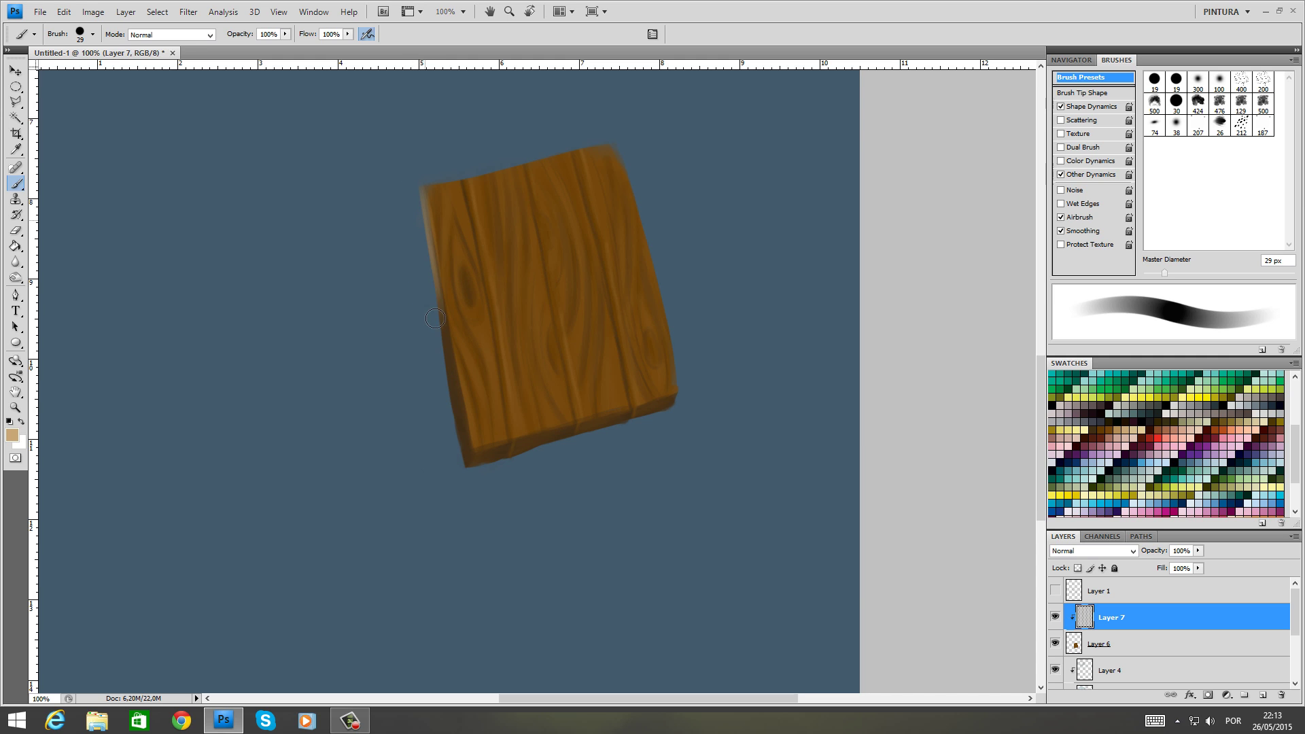
left_click_drag(433, 252, 451, 406)
left_click_drag(438, 310, 451, 414)
mouse_move(444, 358)
left_mouse_down()
mouse_move(454, 425)
mouse_move(454, 378)
left_mouse_up()
Sample a muted brown from the left edge and blend the edge's lower half down to the corner
left_click(457, 412, "alt")
left_click_drag(467, 457, 459, 430)
left_click_drag(444, 339, 457, 434)
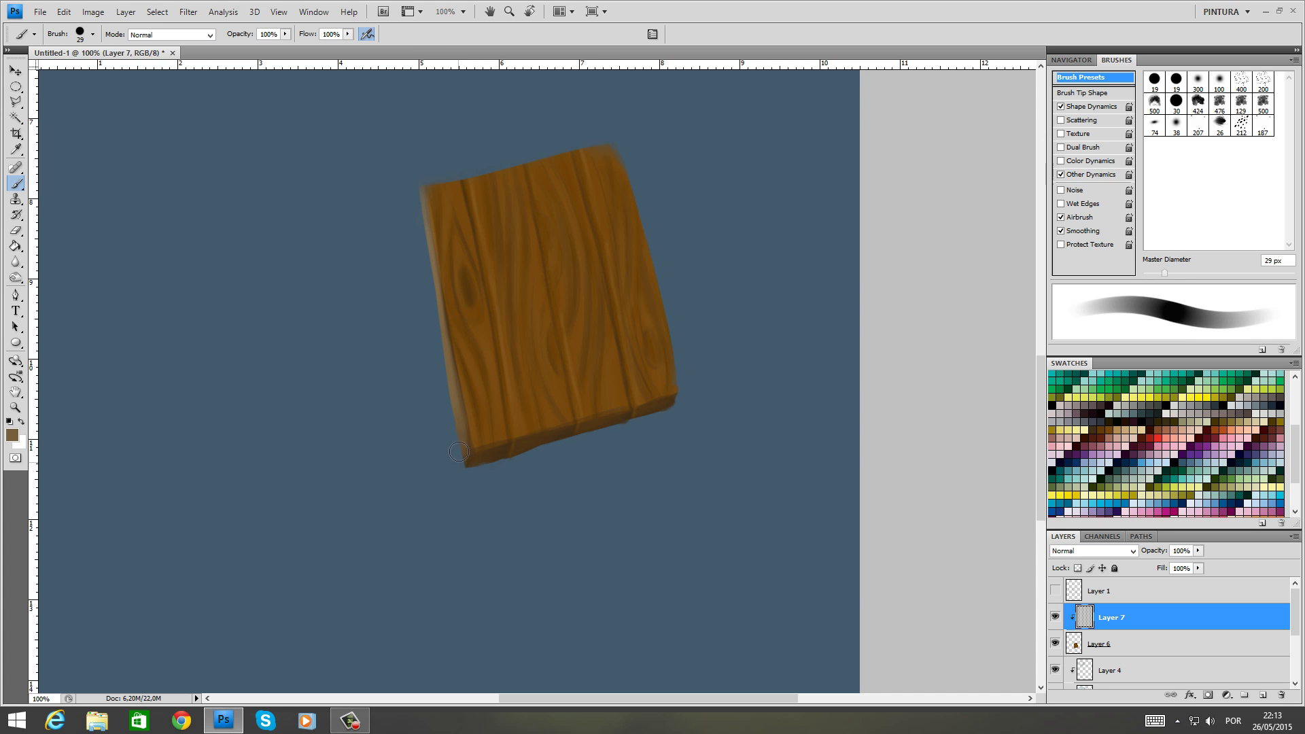
left_click_drag(448, 388, 462, 459)
key("ctrl+minus")
key("ctrl+minus")
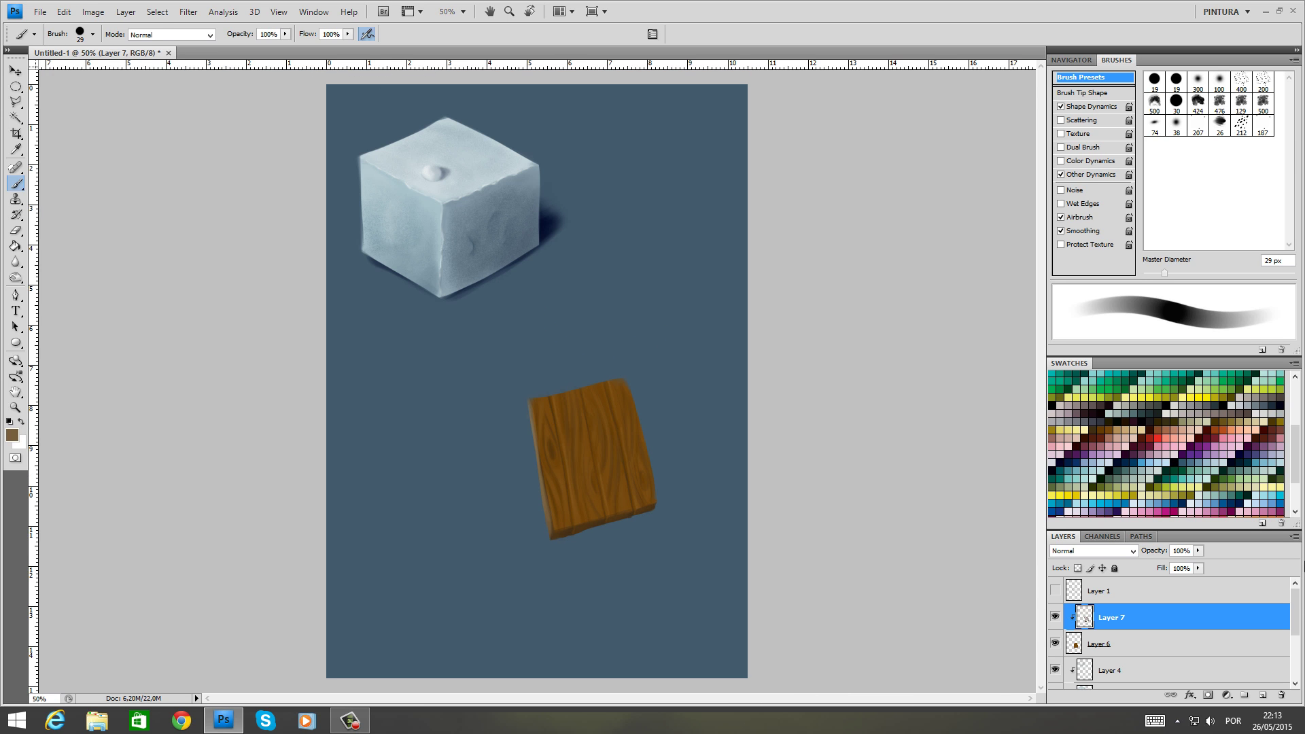